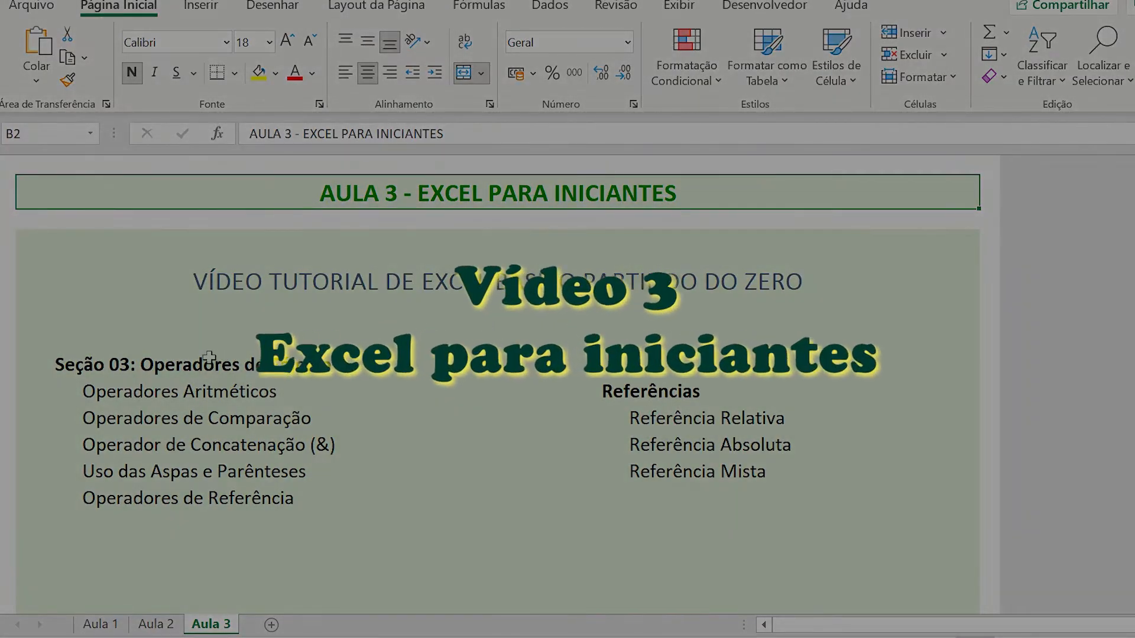
Review the Aula 3 topic list, covering the calculation operators and the relative, absolute and mixed references.
click(101, 365)
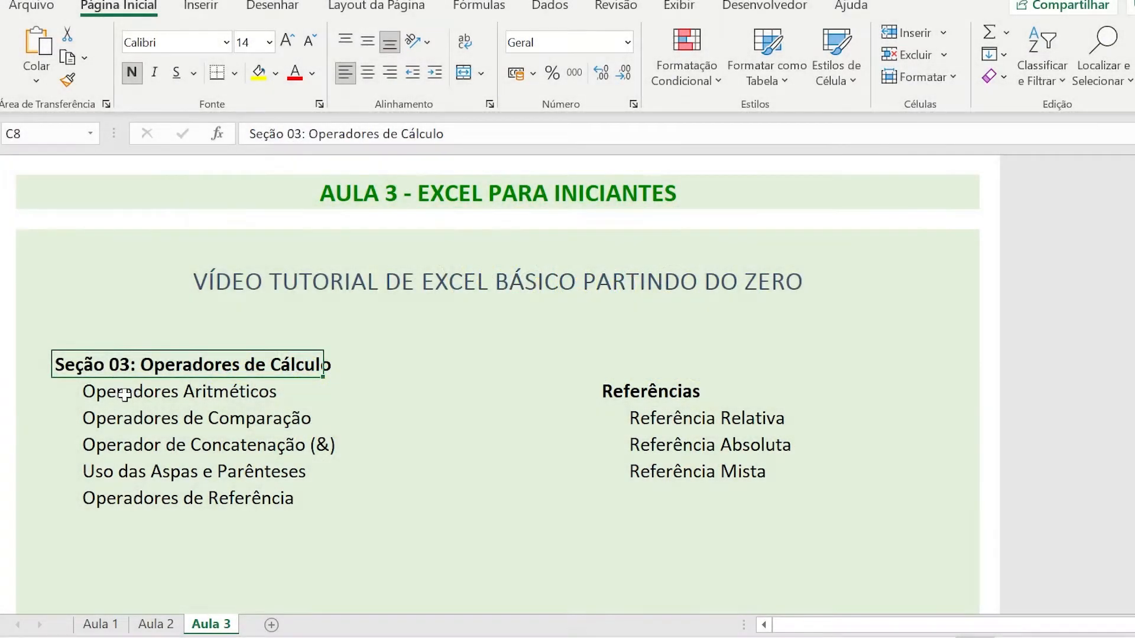
click(124, 394)
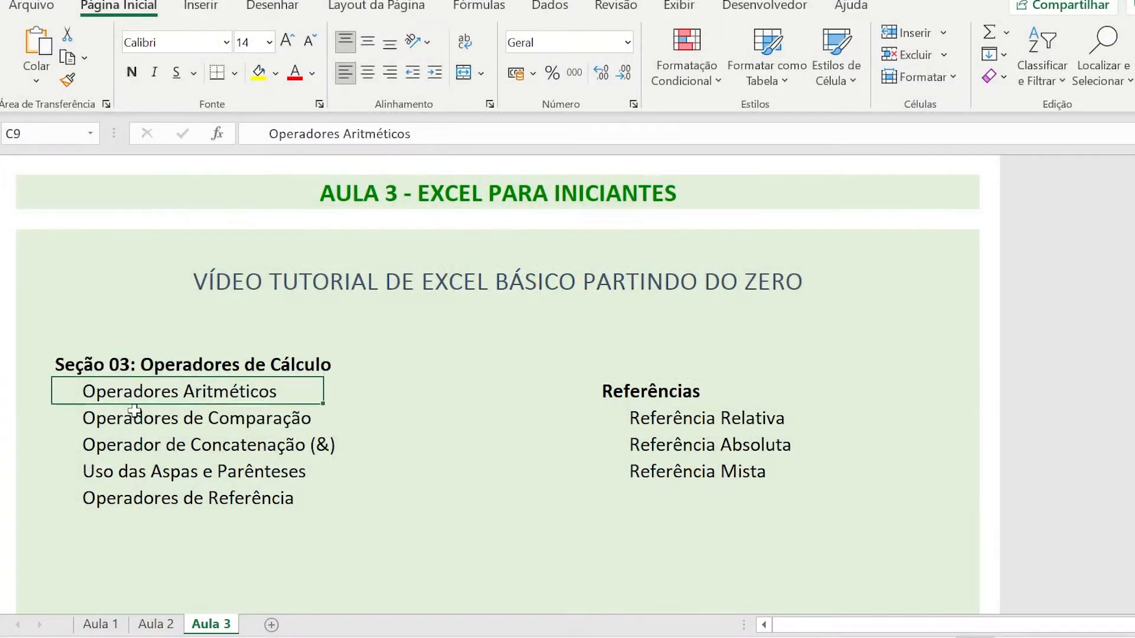
click(142, 417)
click(151, 448)
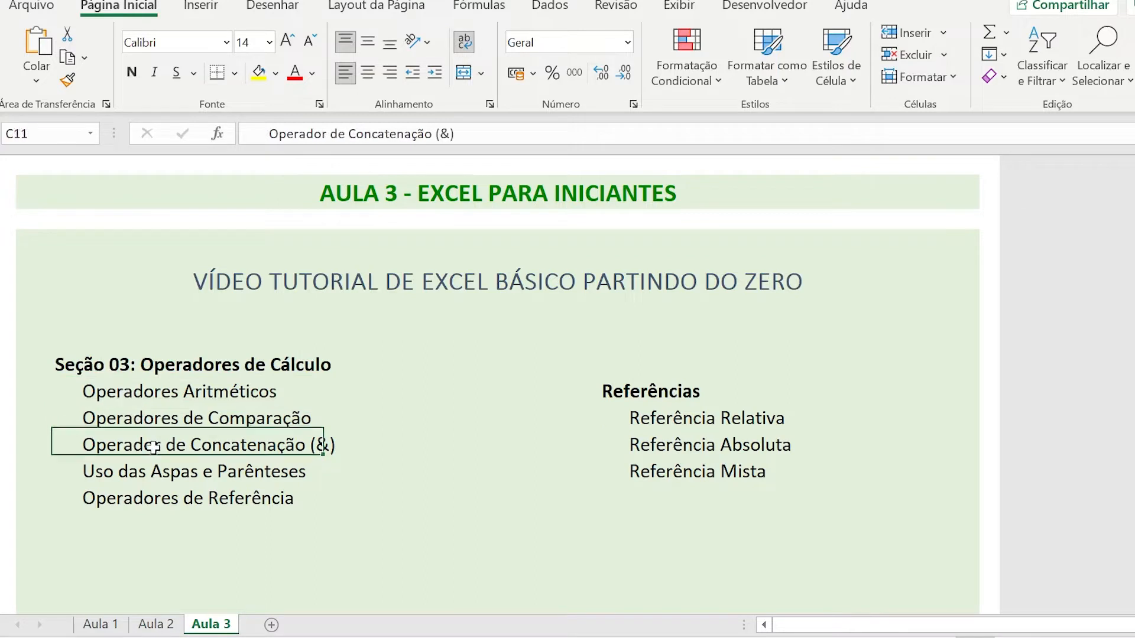
click(169, 477)
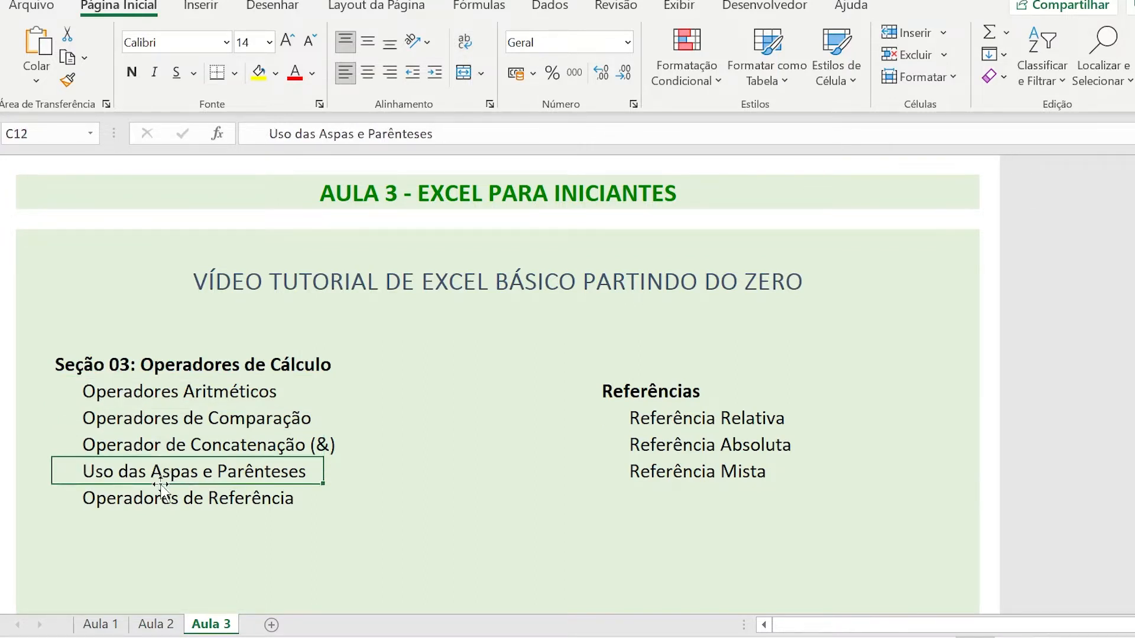
click(139, 500)
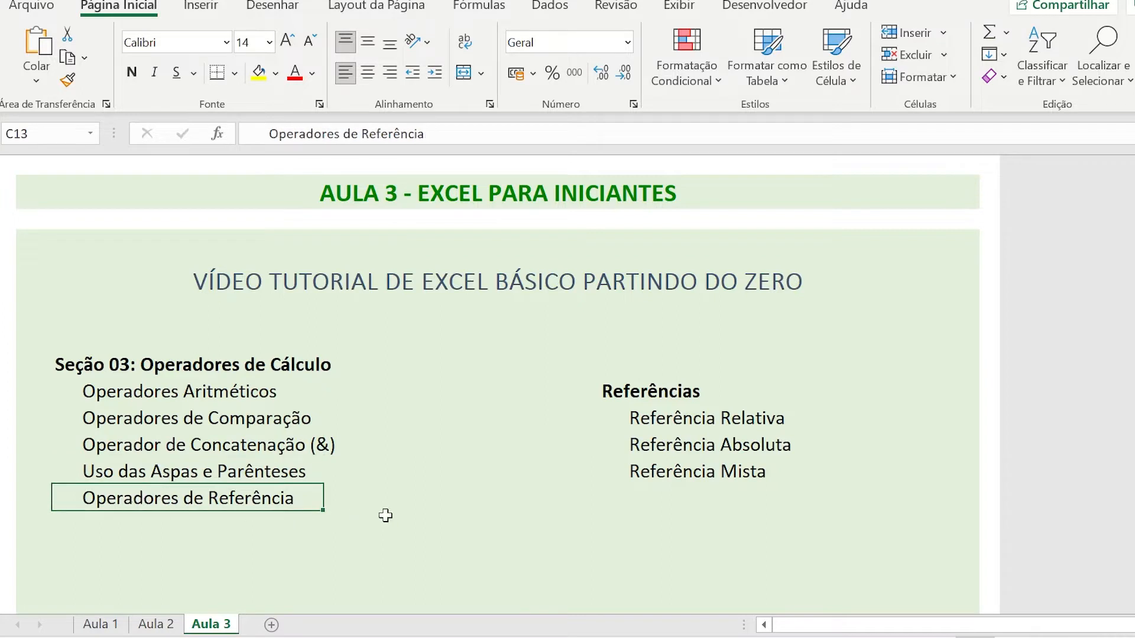
drag(629, 418, 630, 462)
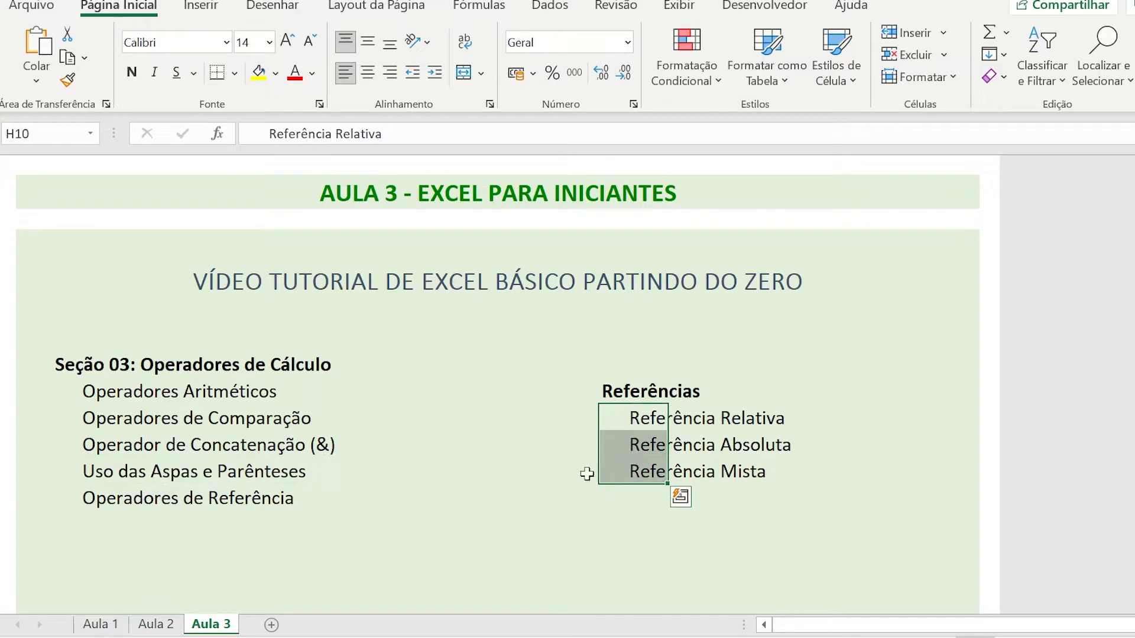
Review the topics of the previous lessons on the Aula 1 and Aula 2 sheets, including Congelar Painéis.
click(101, 625)
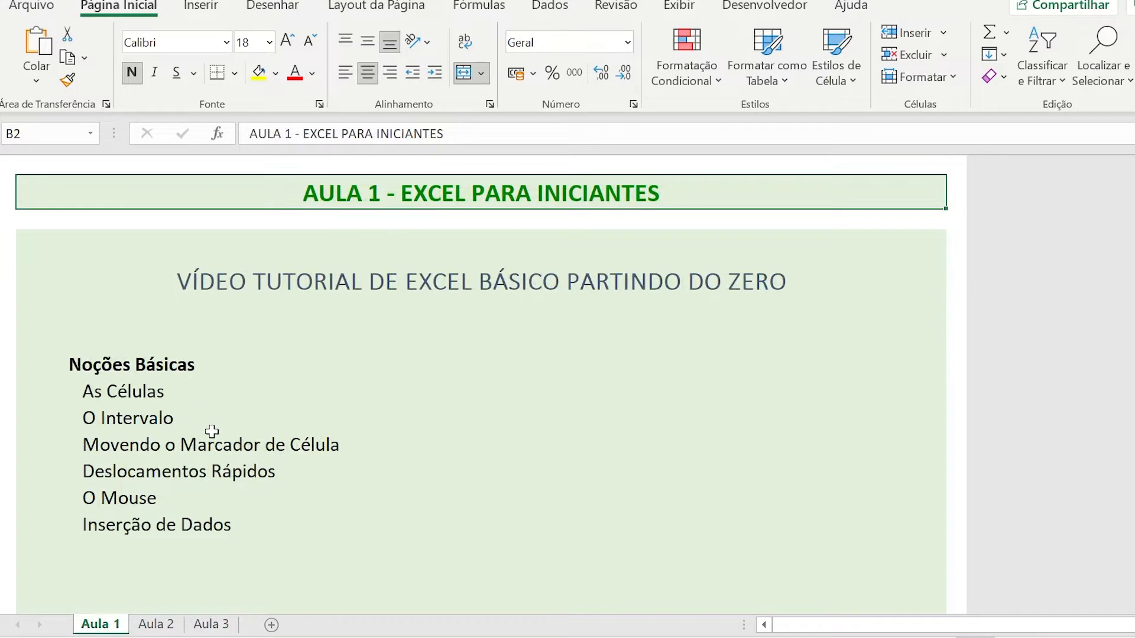
click(156, 623)
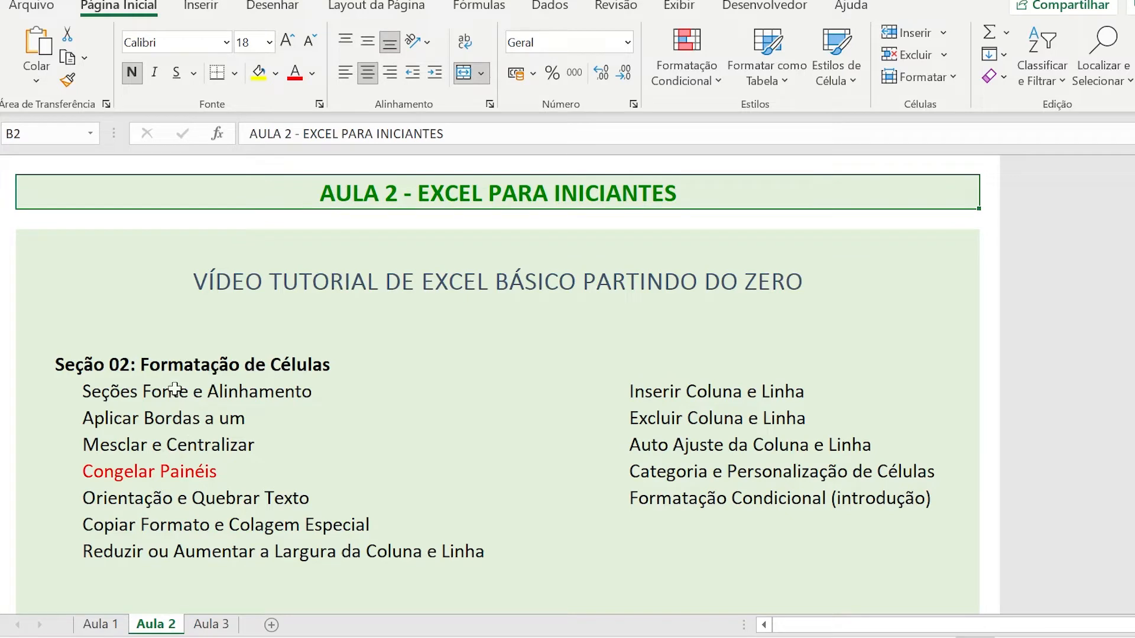
drag(165, 391, 149, 533)
click(104, 472)
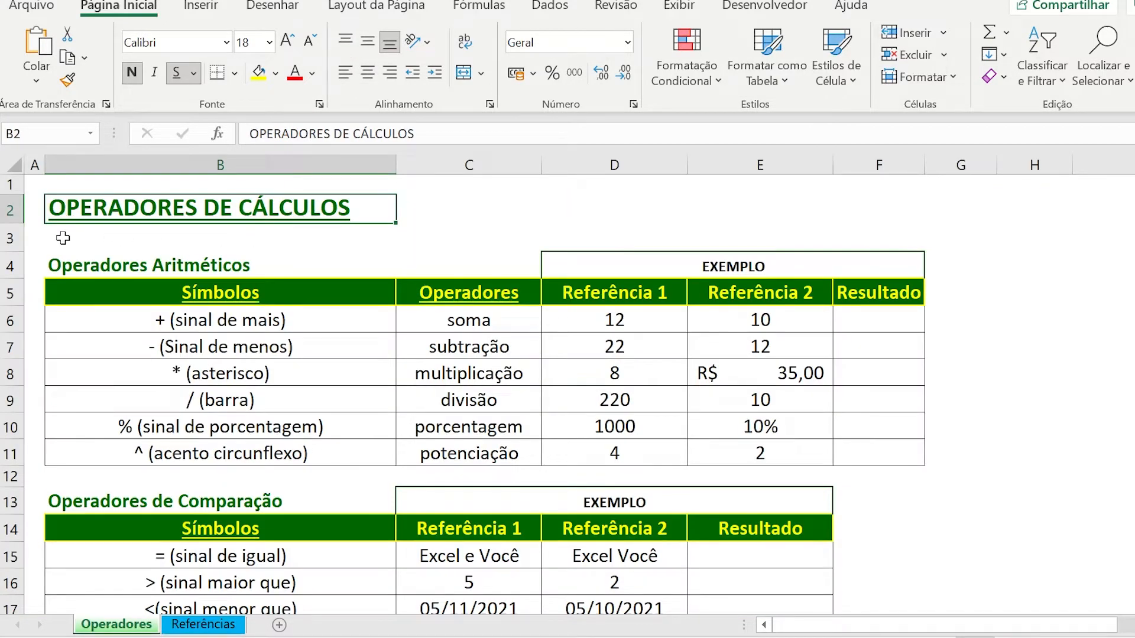
Examine the Operadores Aritméticos table on the Operadores sheet, matching each symbol with its operation.
click(75, 269)
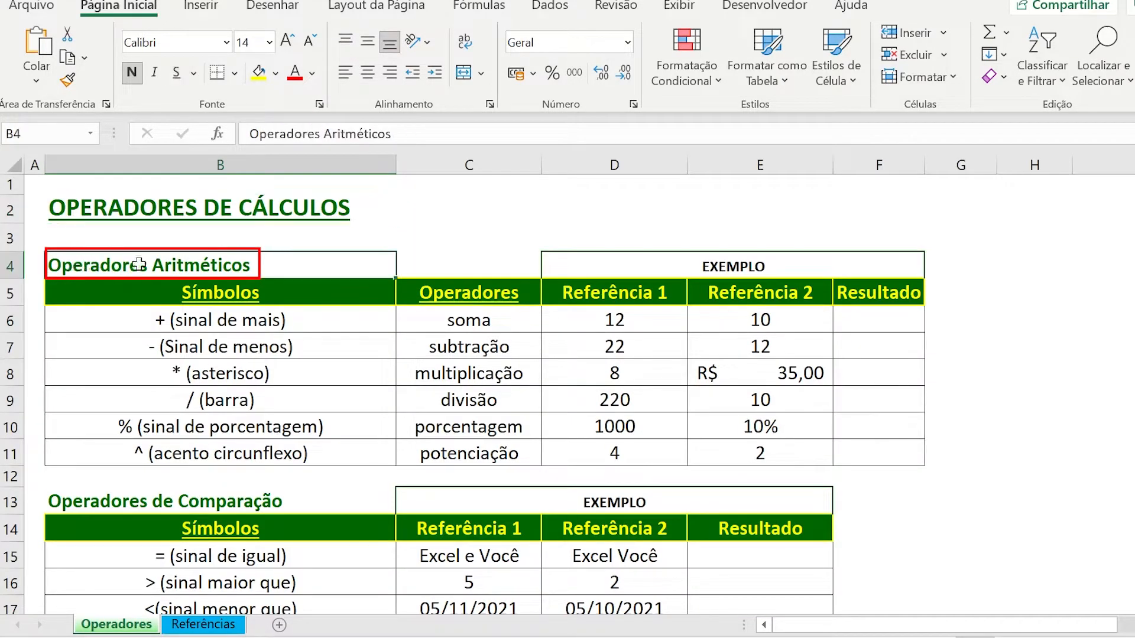
click(60, 198)
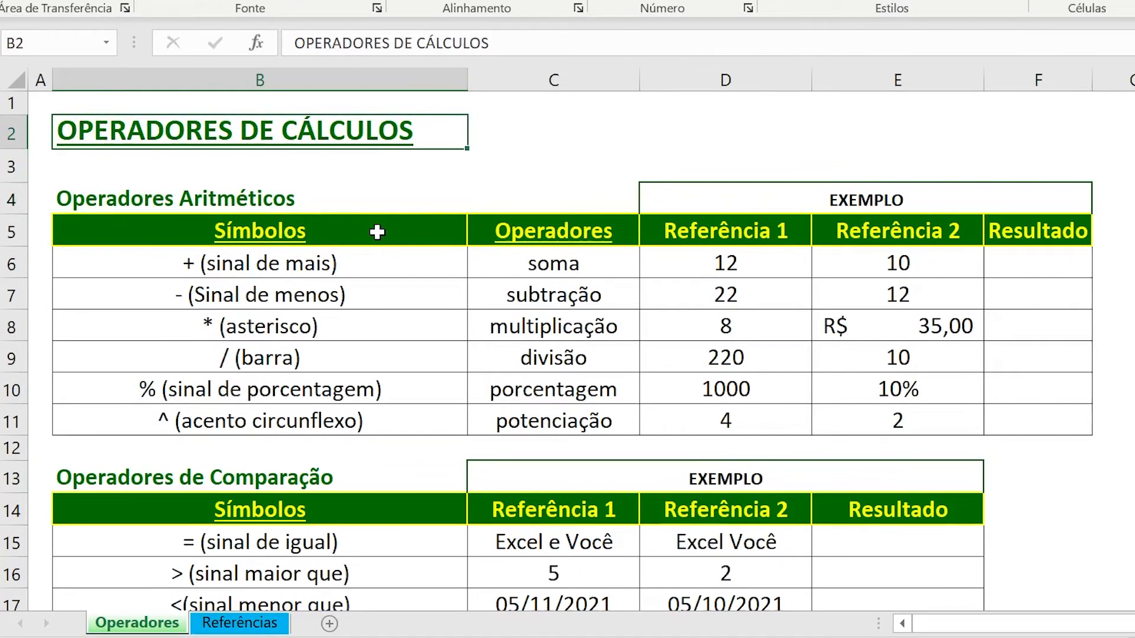
click(378, 232)
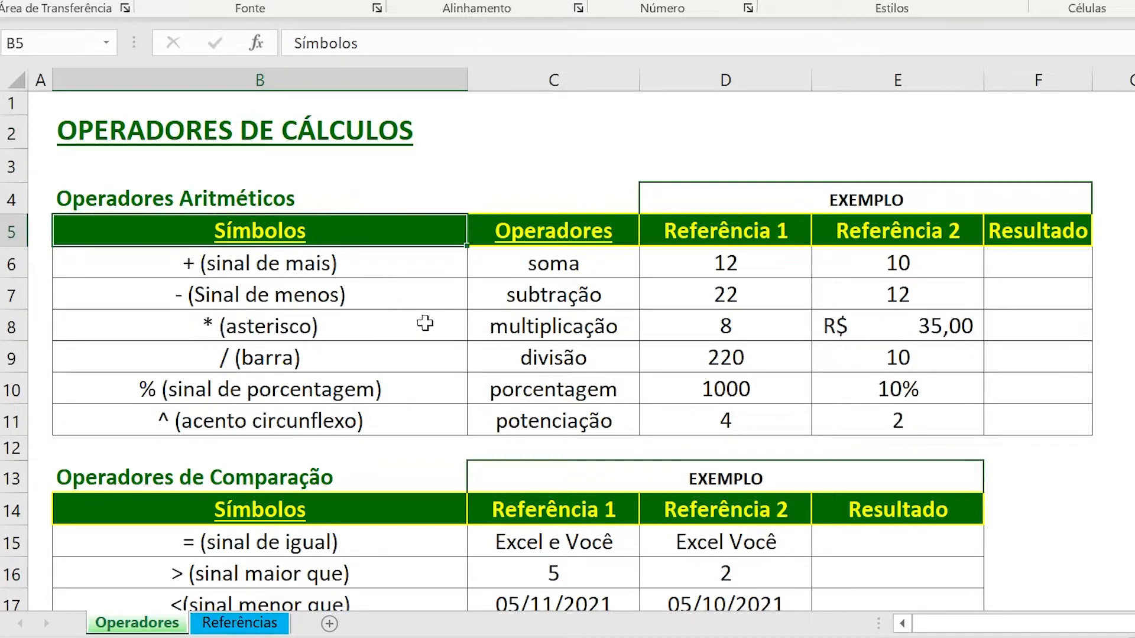
click(492, 329)
click(325, 355)
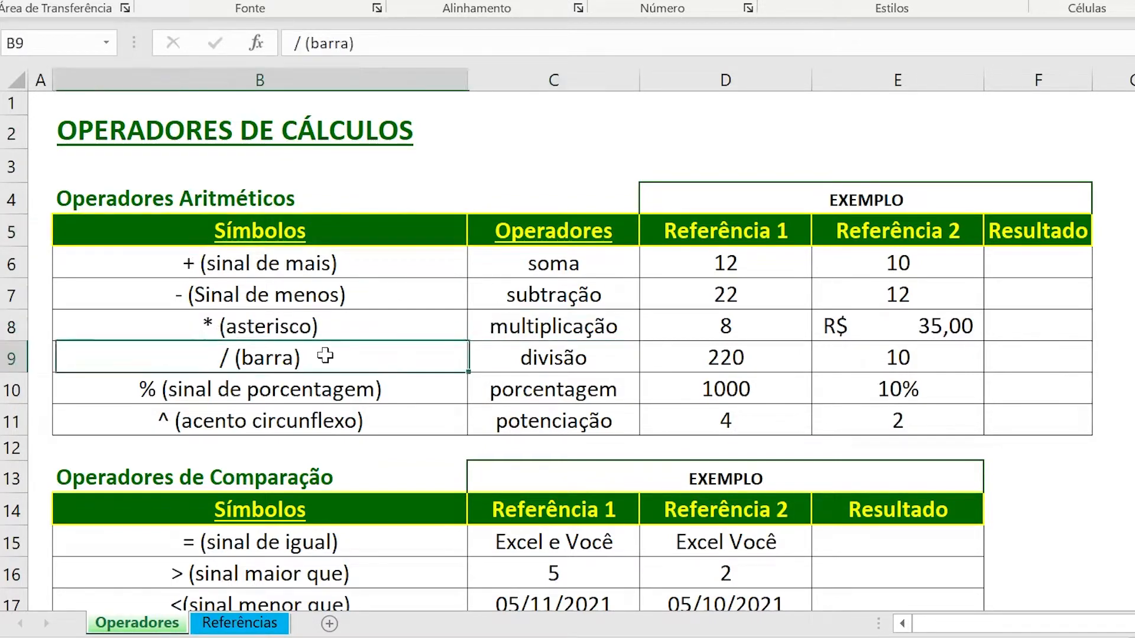
click(489, 360)
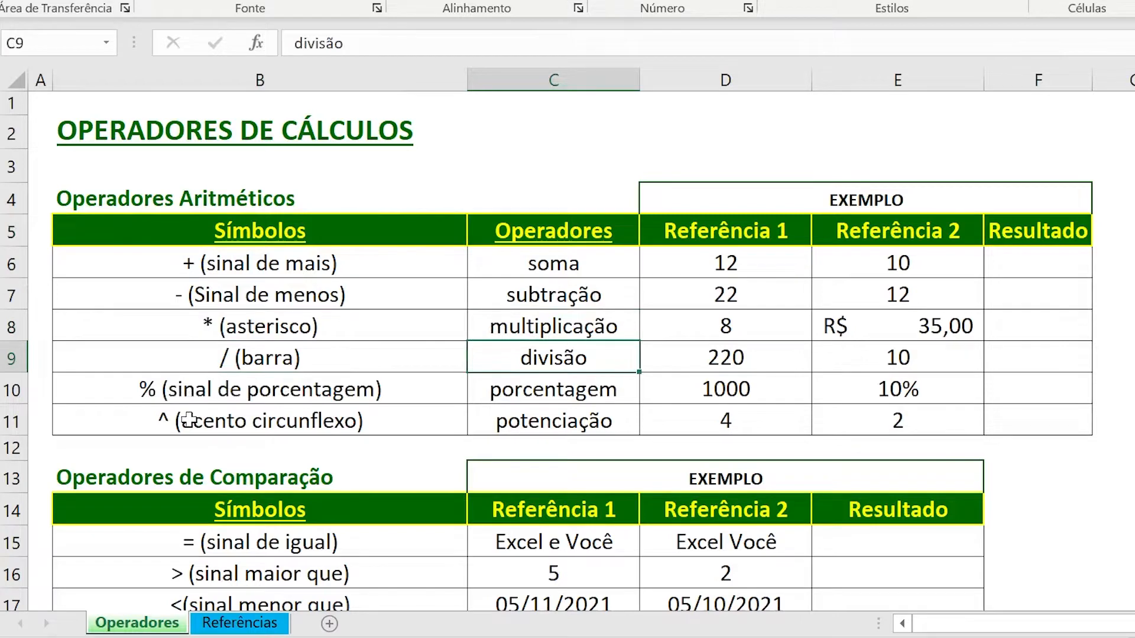
click(316, 427)
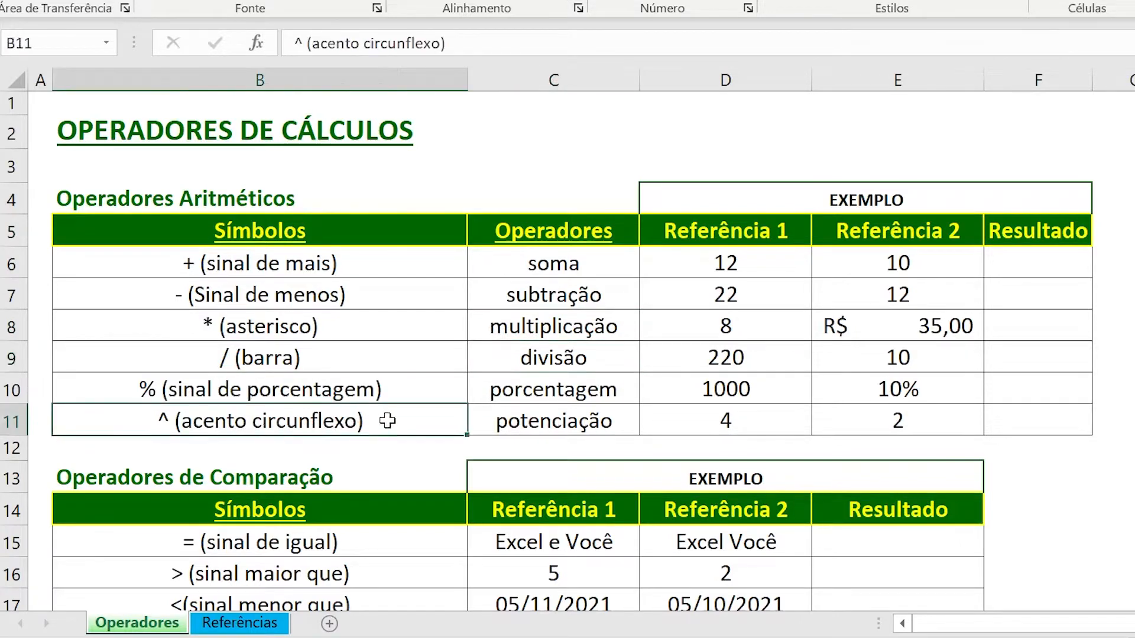
click(490, 414)
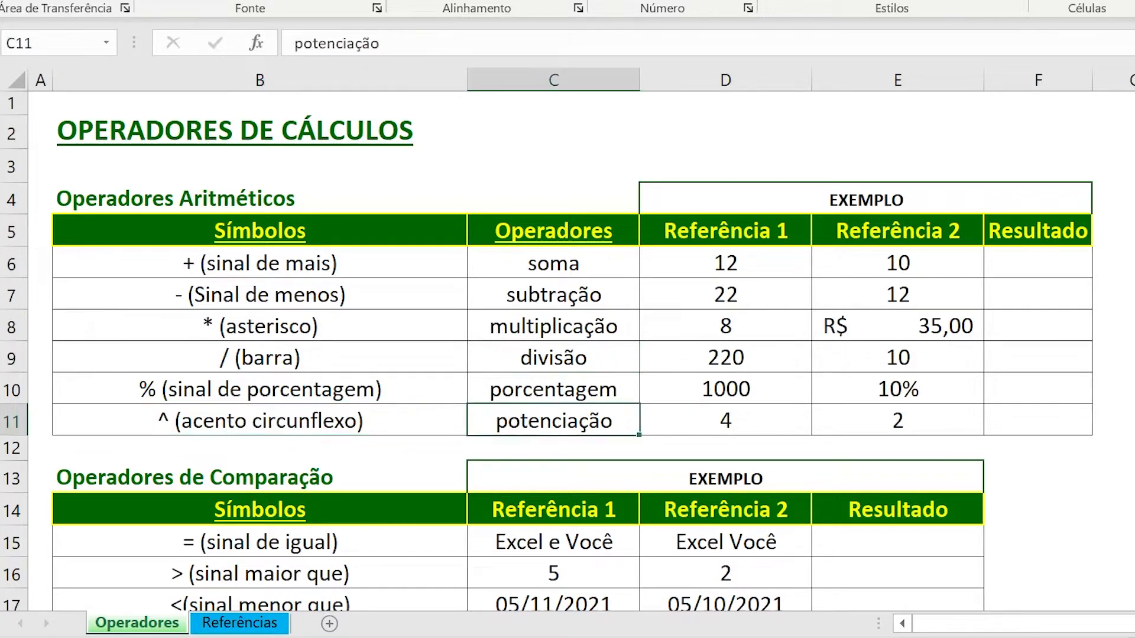
Enter the addition formula =D6+E6 in the soma row's Resultado cell F6 and check it.
click(1023, 262)
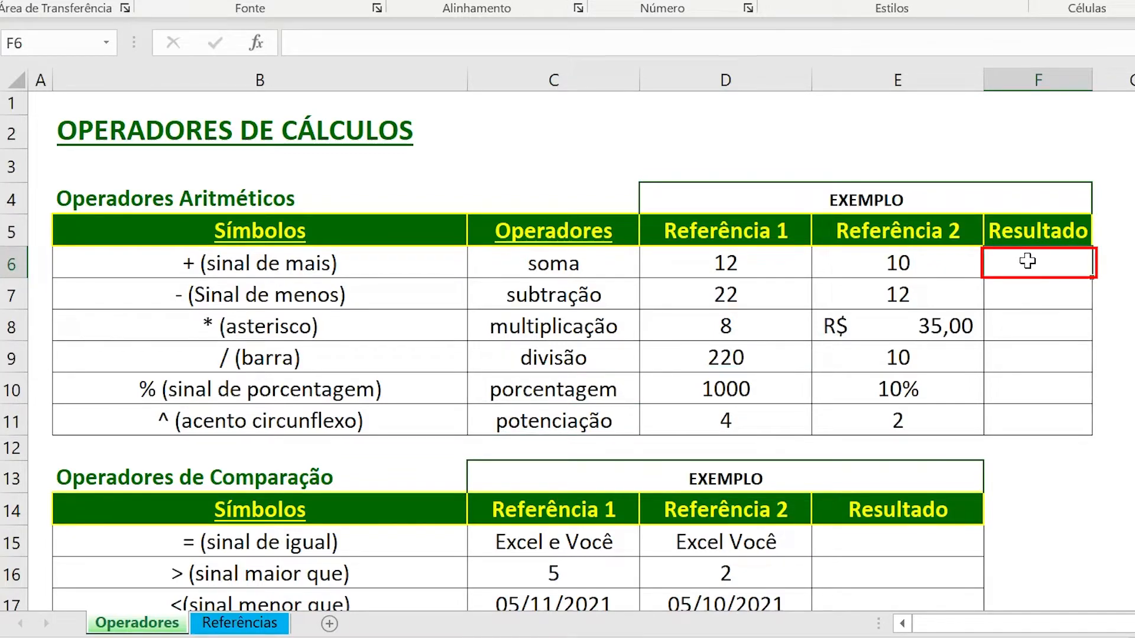
text(=)
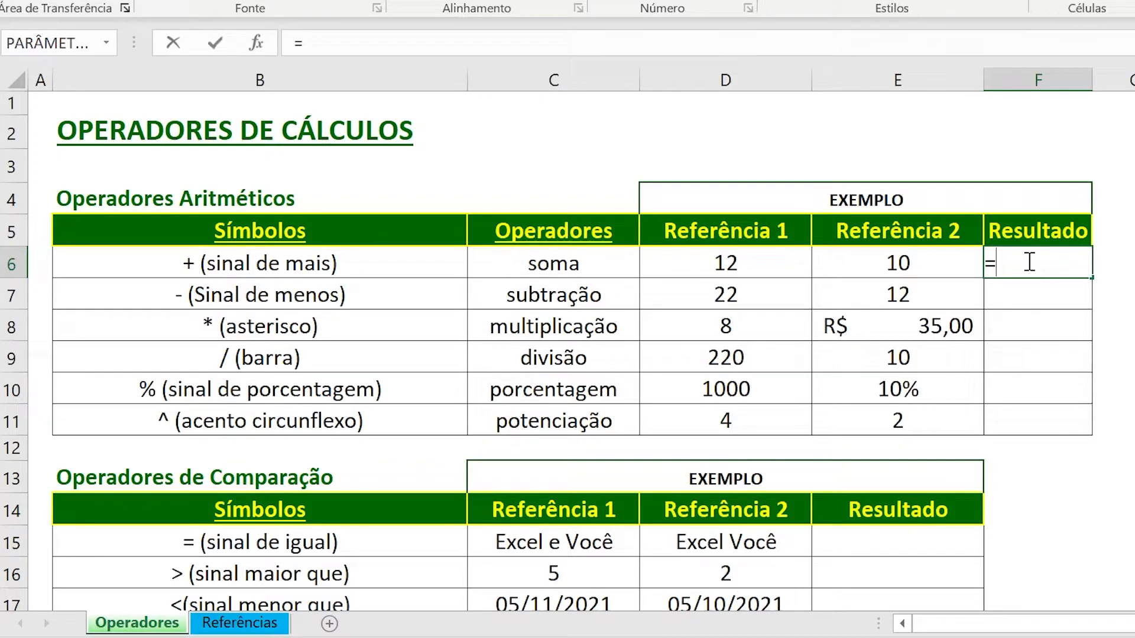
click(697, 265)
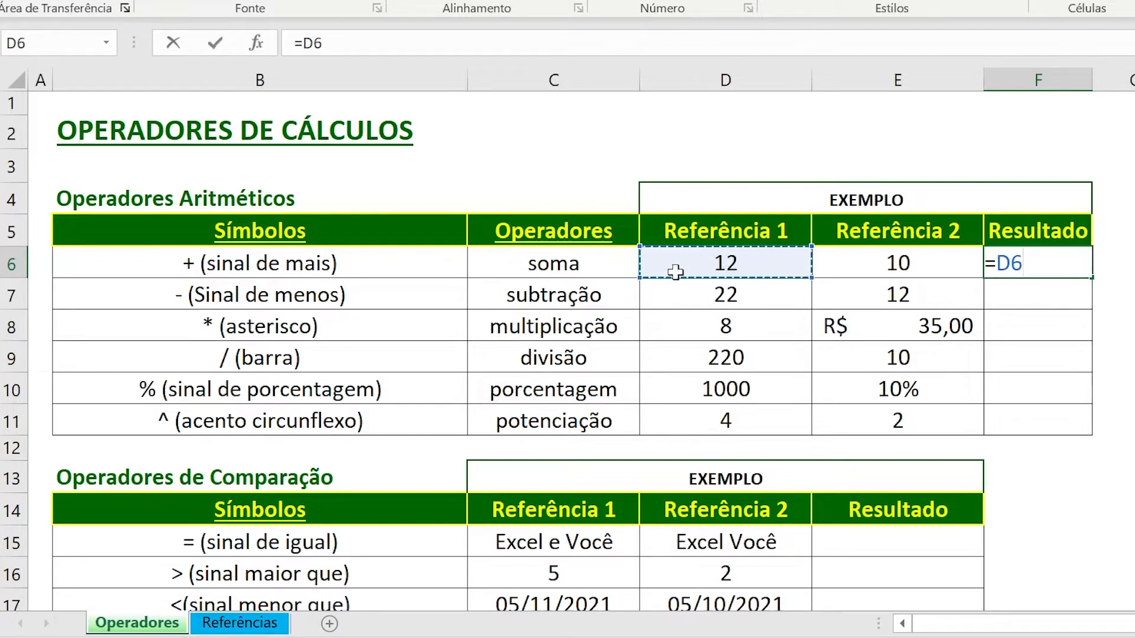
text(+)
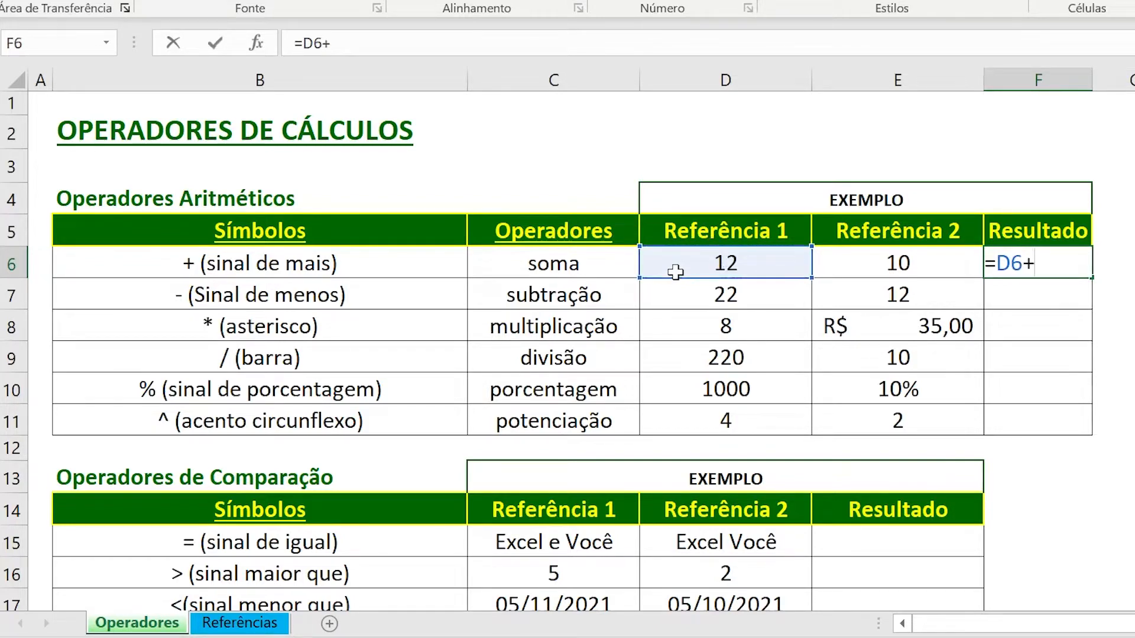
click(863, 264)
key(Return)
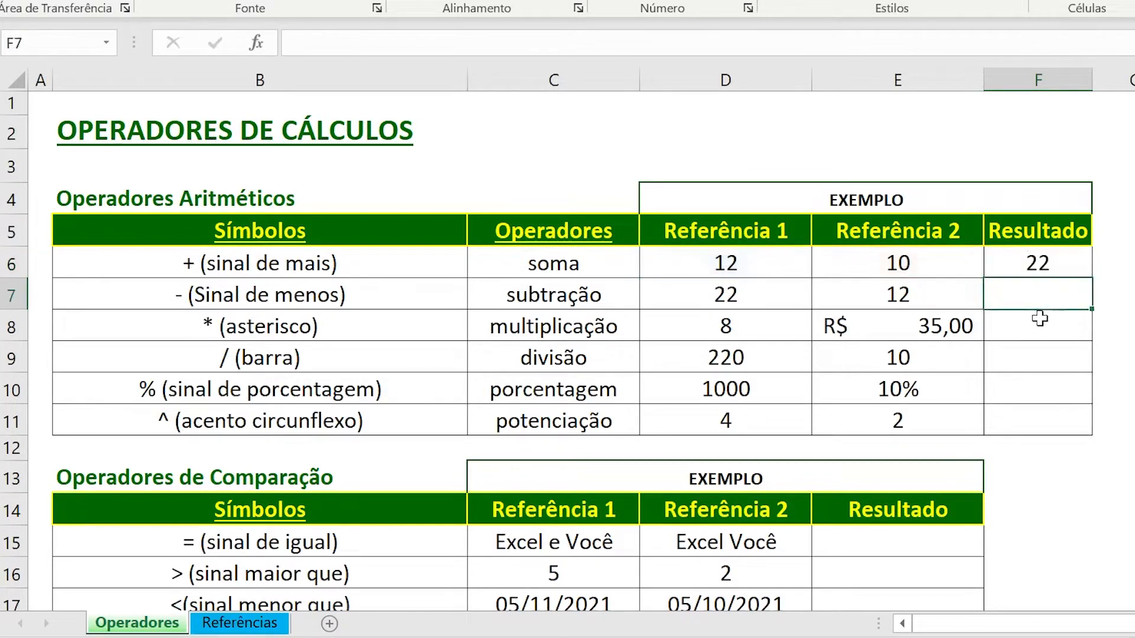
click(1070, 263)
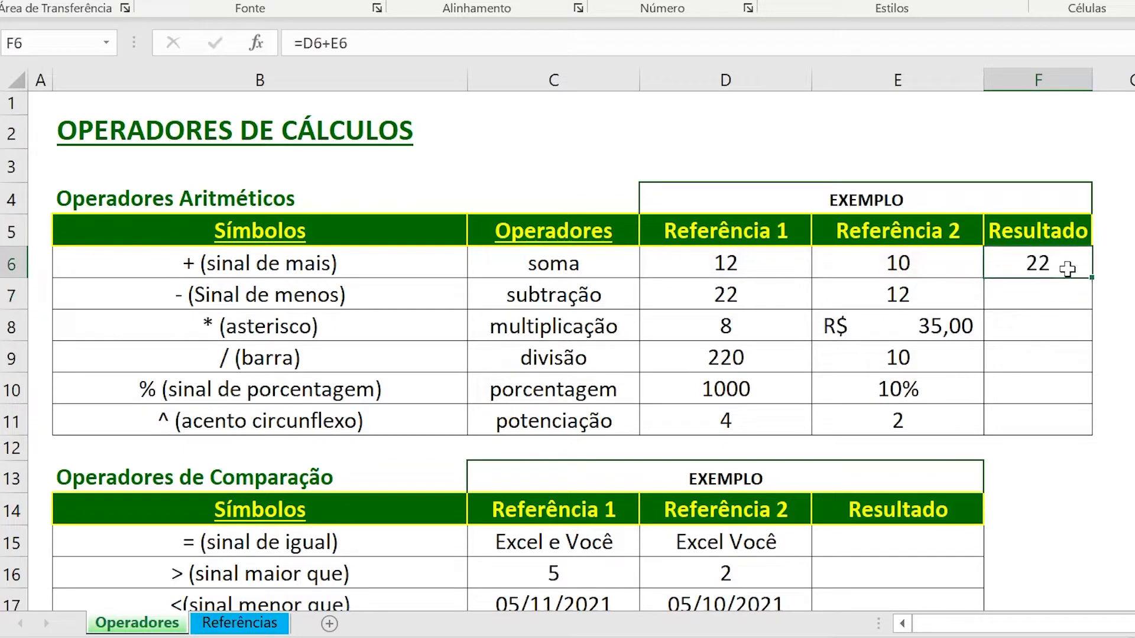
Enter the subtraction formula =D7-E7 in the subtração row's Resultado cell F7.
click(1051, 300)
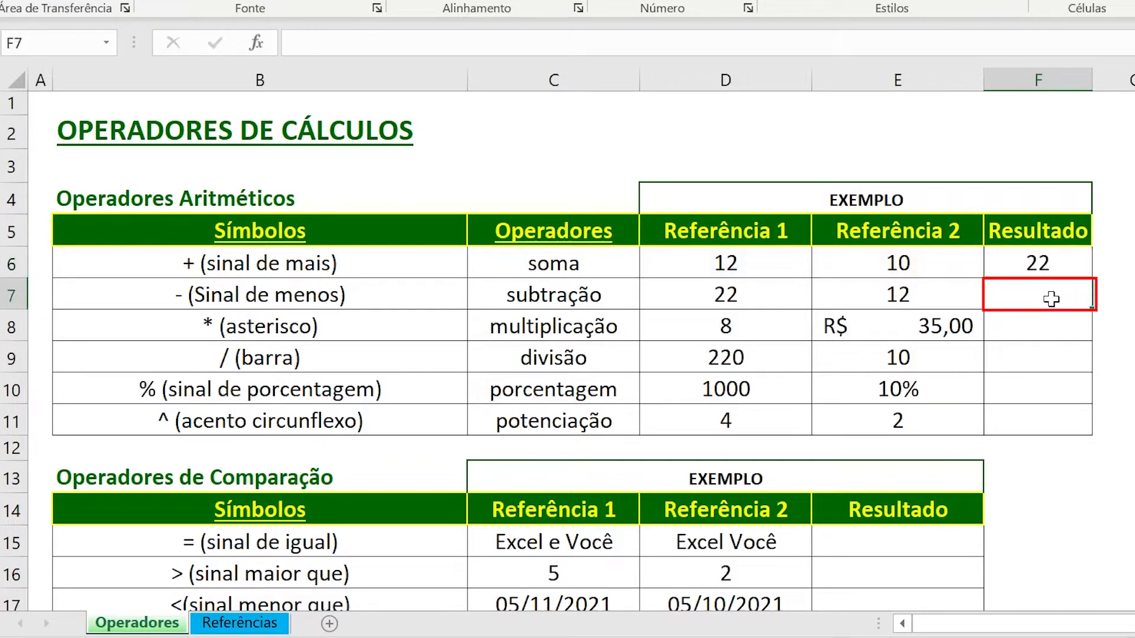
text(=)
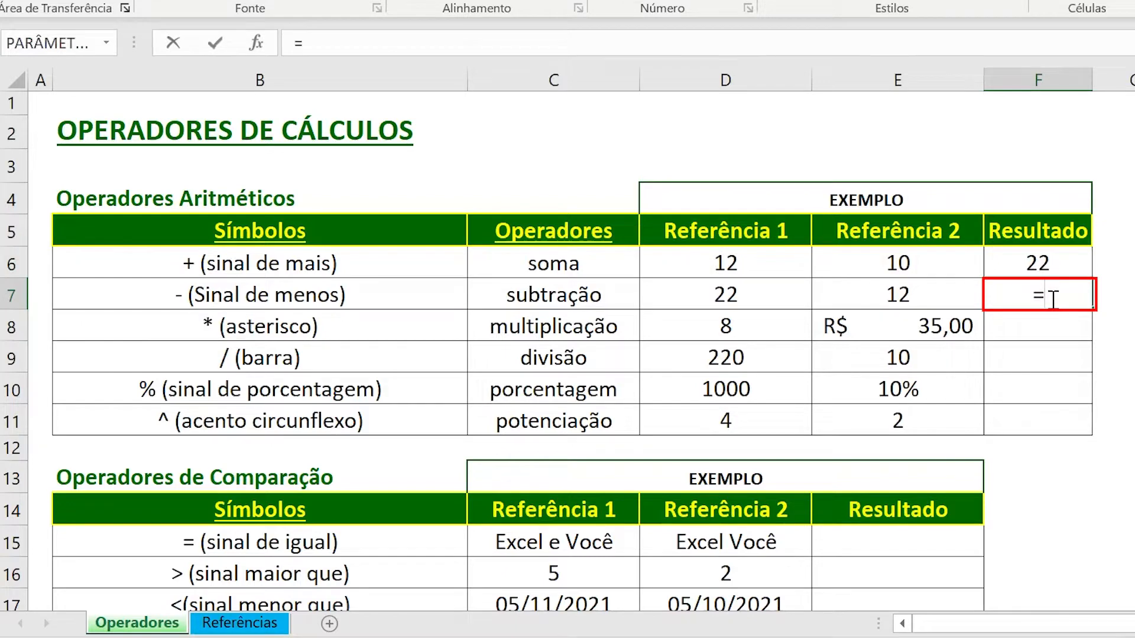
click(713, 300)
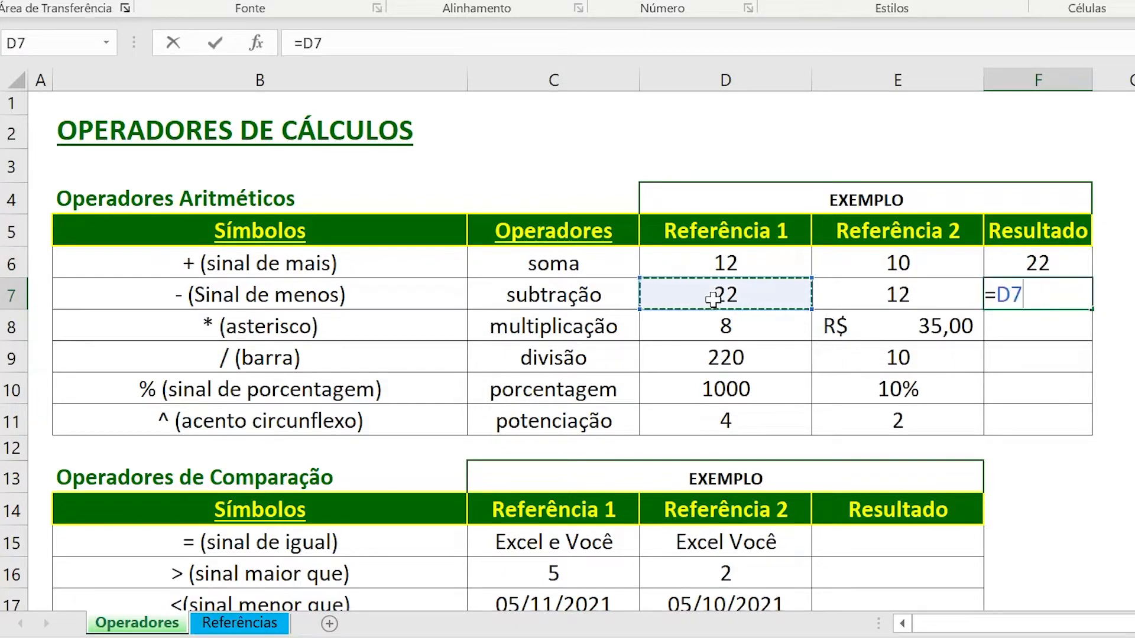
text(-)
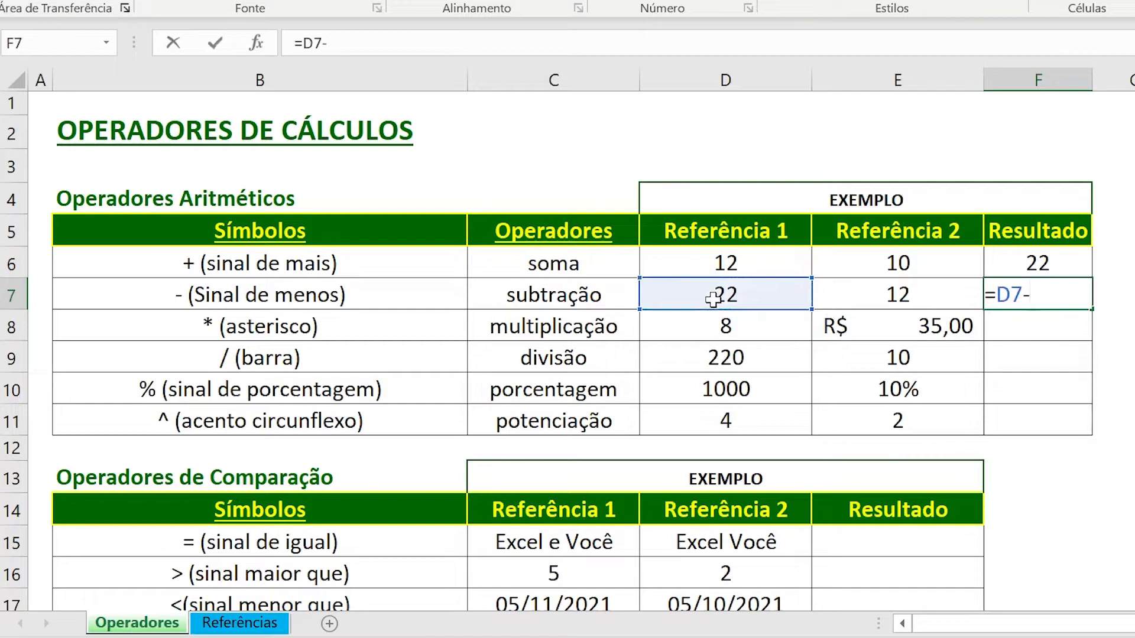
click(882, 297)
key(Return)
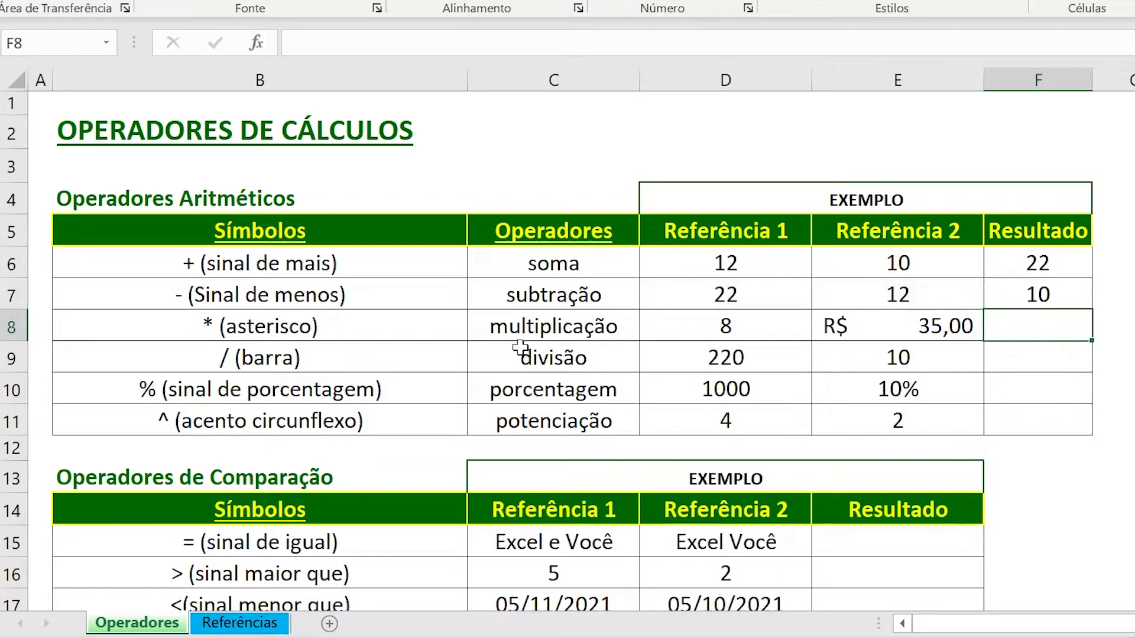
Enter the multiplication formula =D8*E8 in the multiplicação row's Resultado cell F8.
text(=)
click(742, 324)
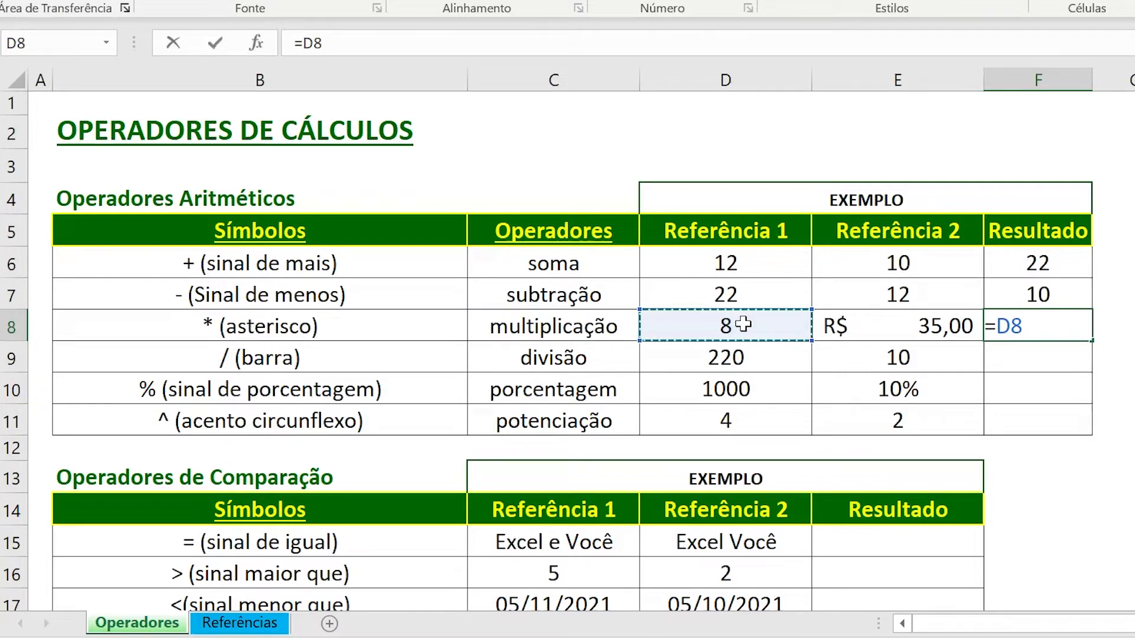
text(*)
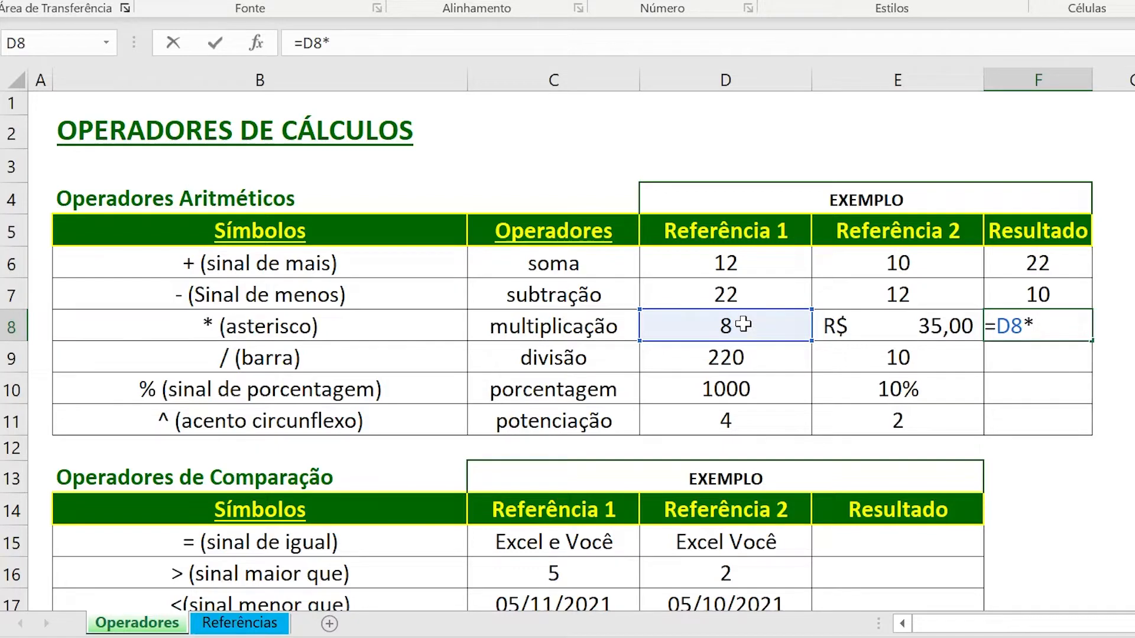
click(889, 328)
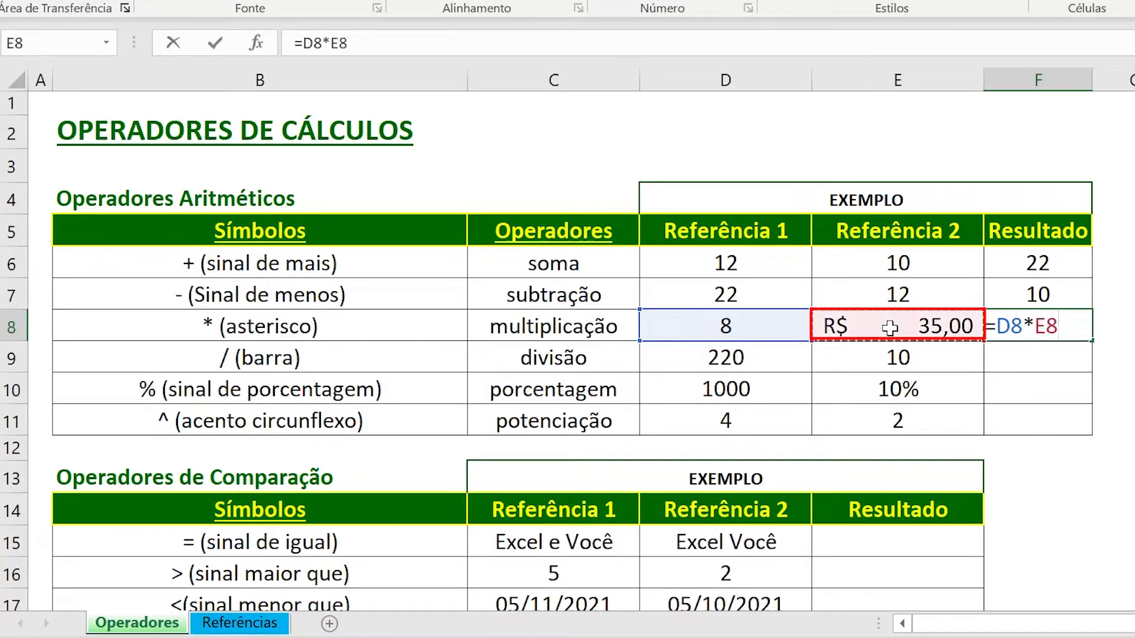
key(Return)
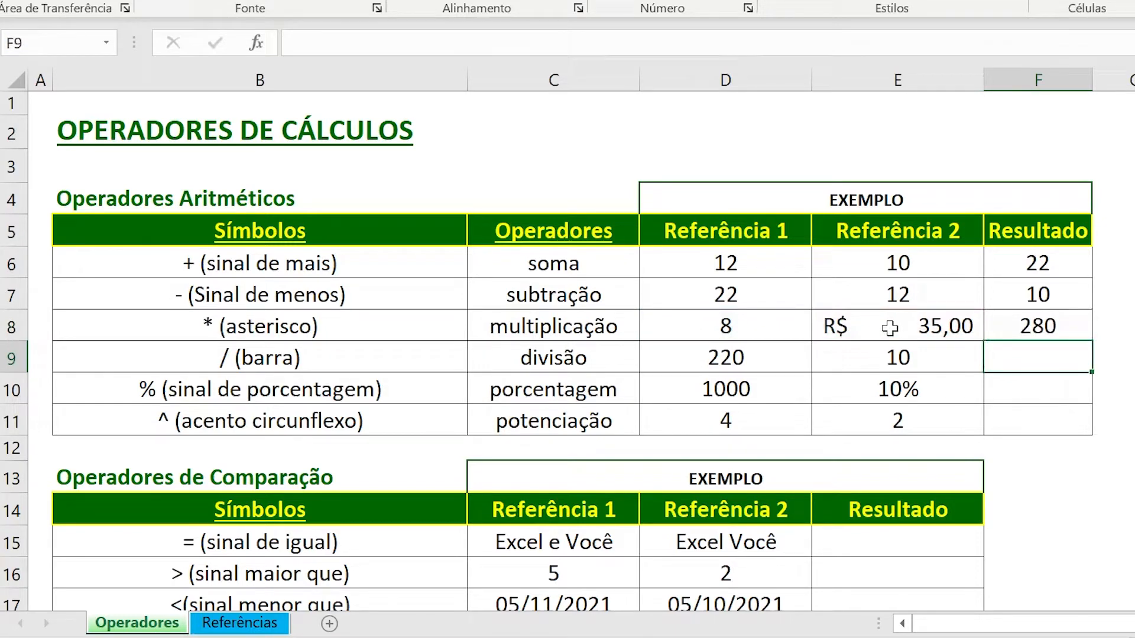
Enter the division formula =D9/E9 in the divisão row's Resultado cell F9.
text(=)
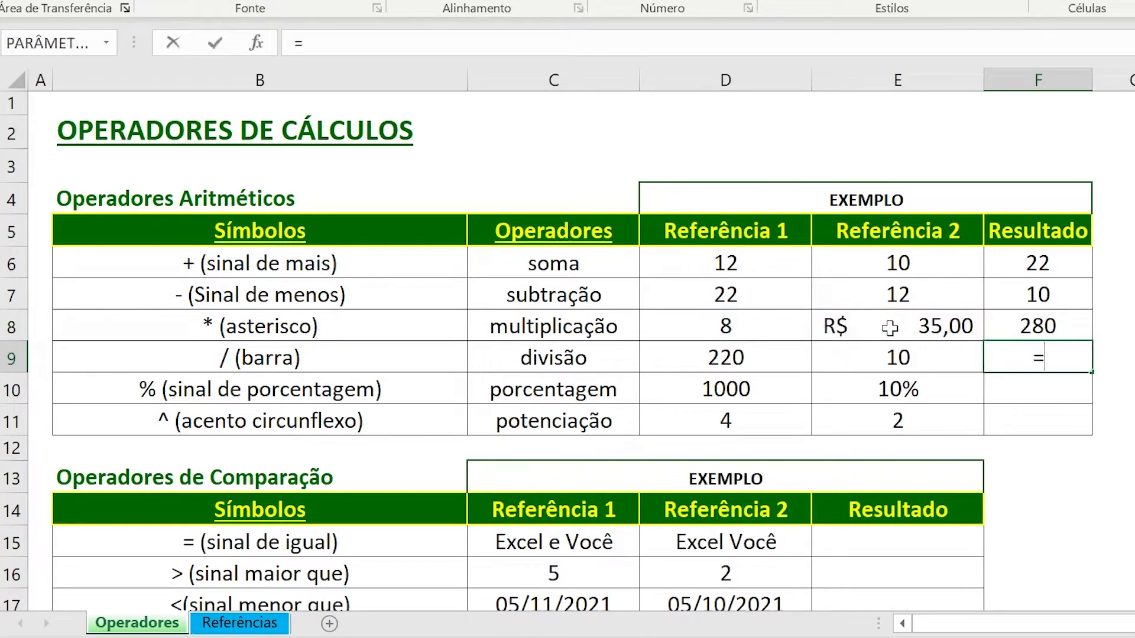
click(760, 359)
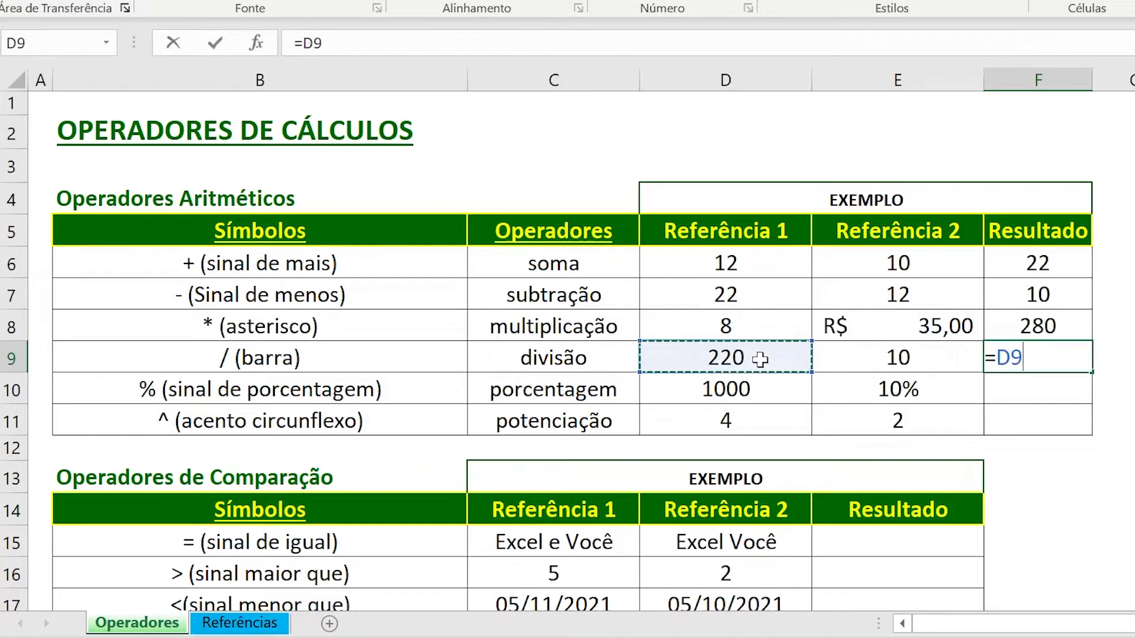
text(/)
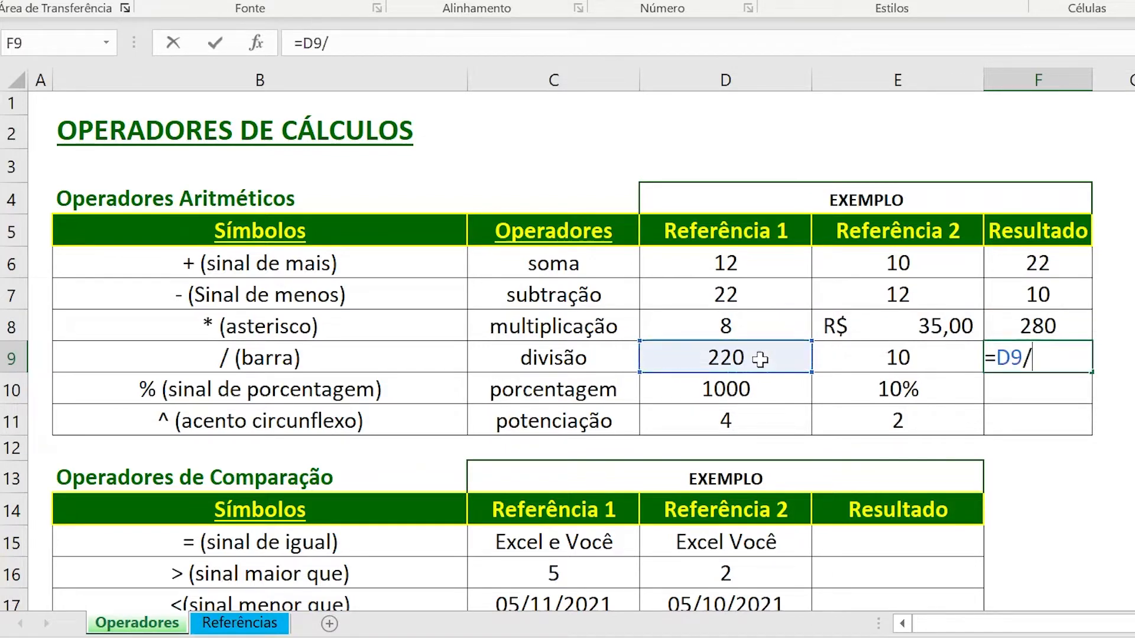
click(854, 362)
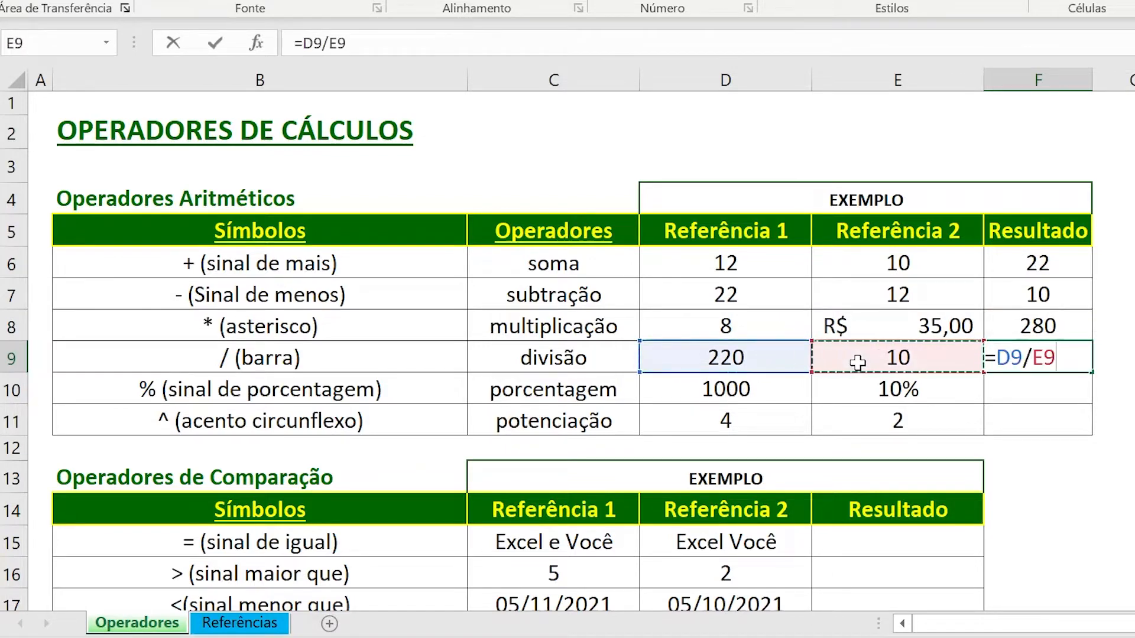
key(Return)
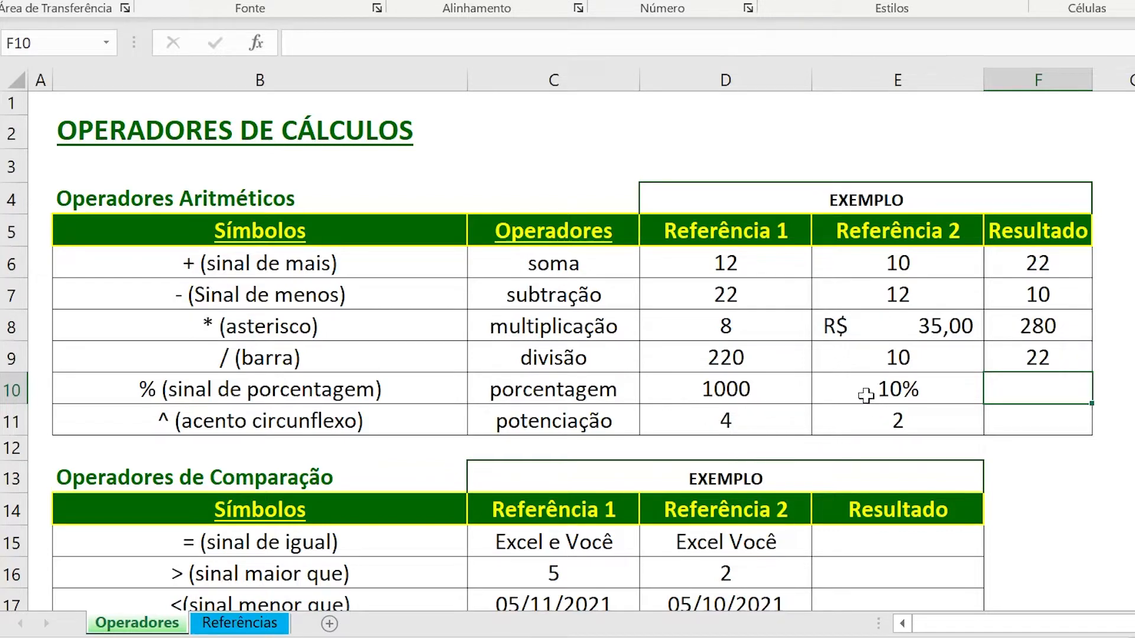
Enter the percentage formula =D10*10% in the porcentagem row's Resultado cell F10.
click(900, 389)
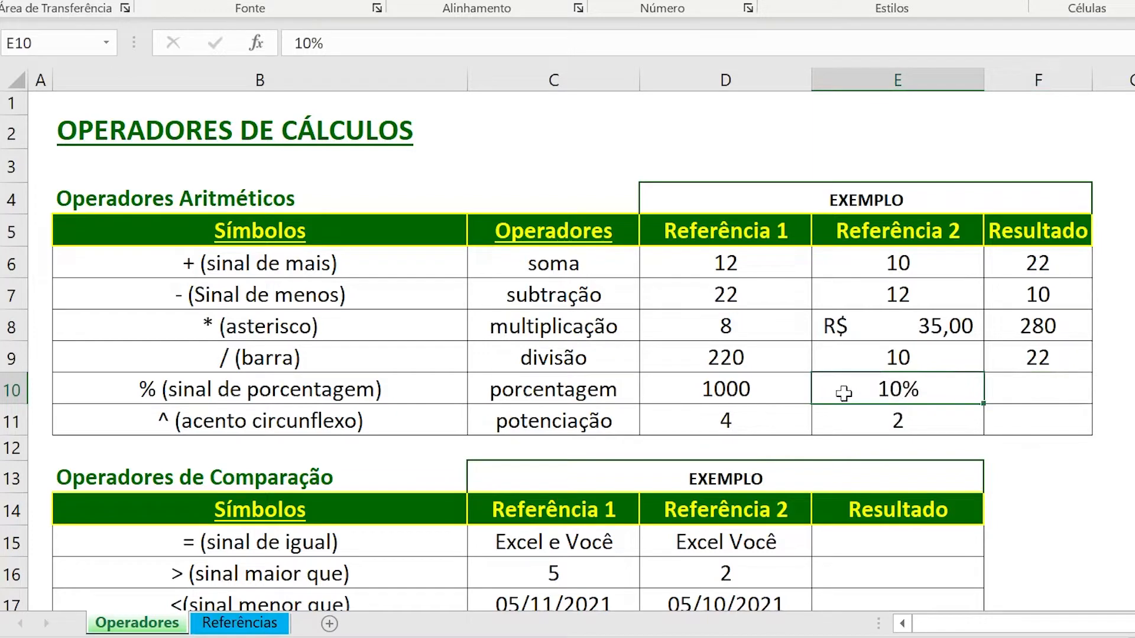
click(1037, 393)
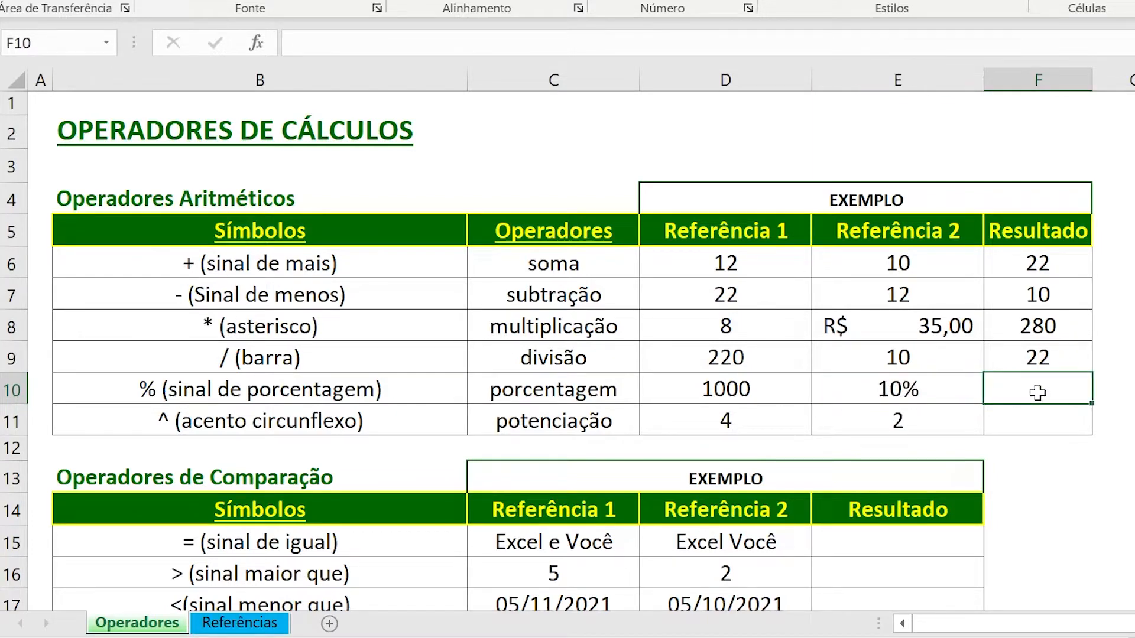
text(=)
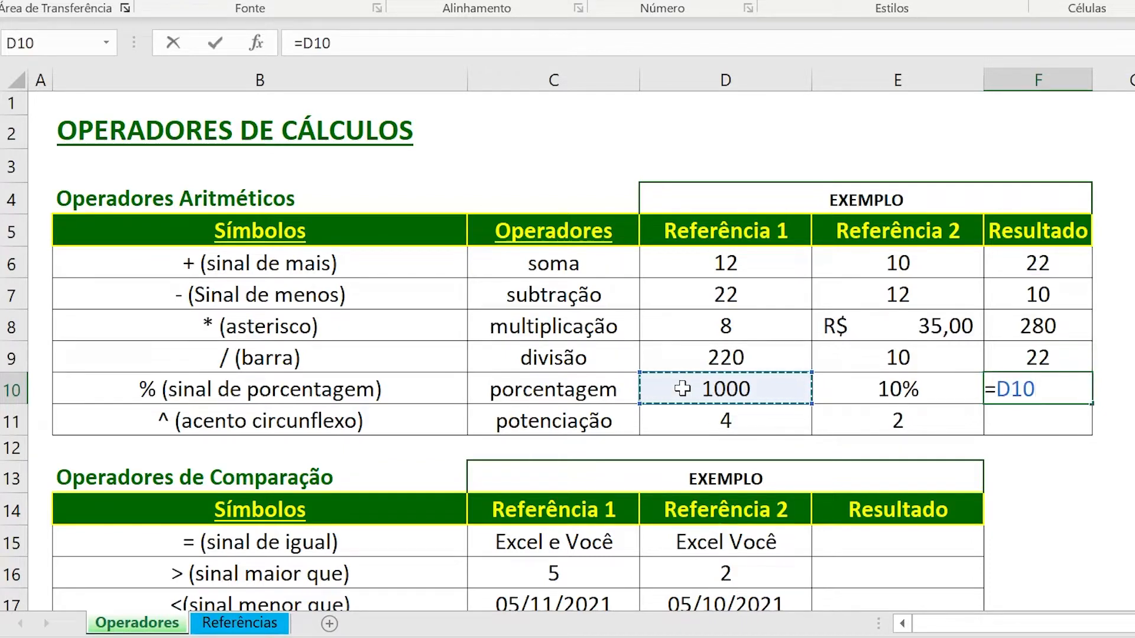
text(*)
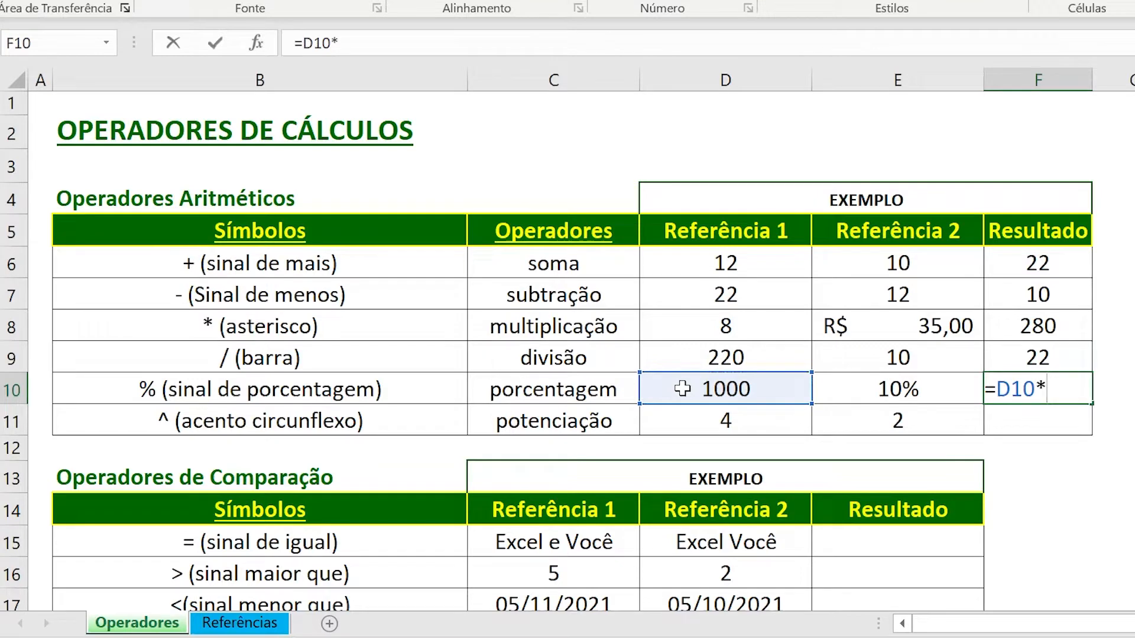
text(10)
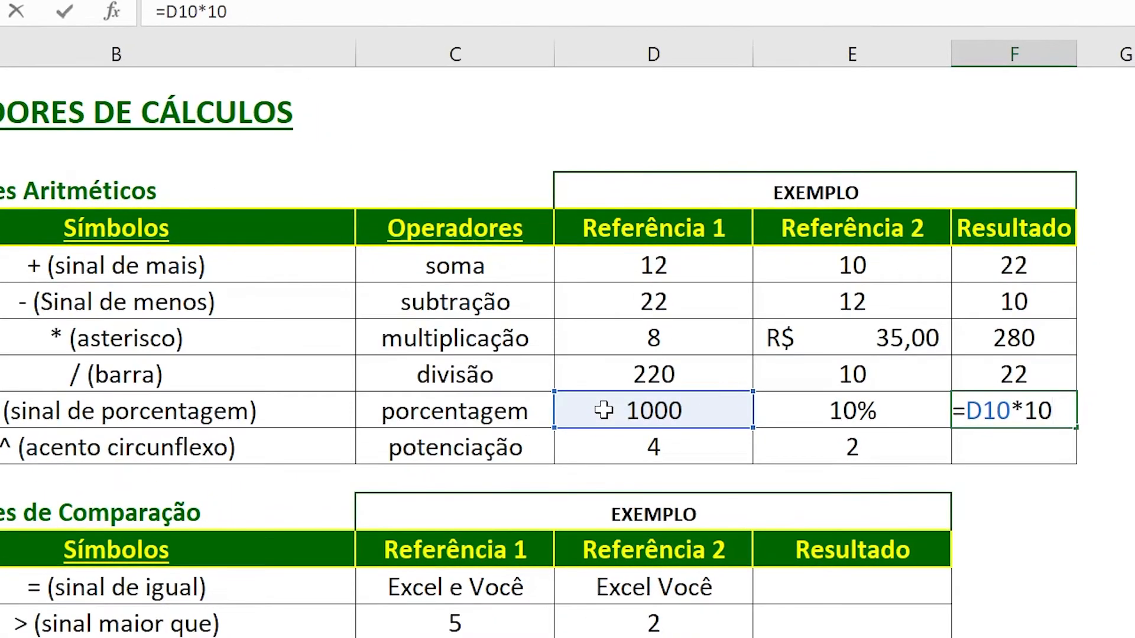
text(%)
key(Return)
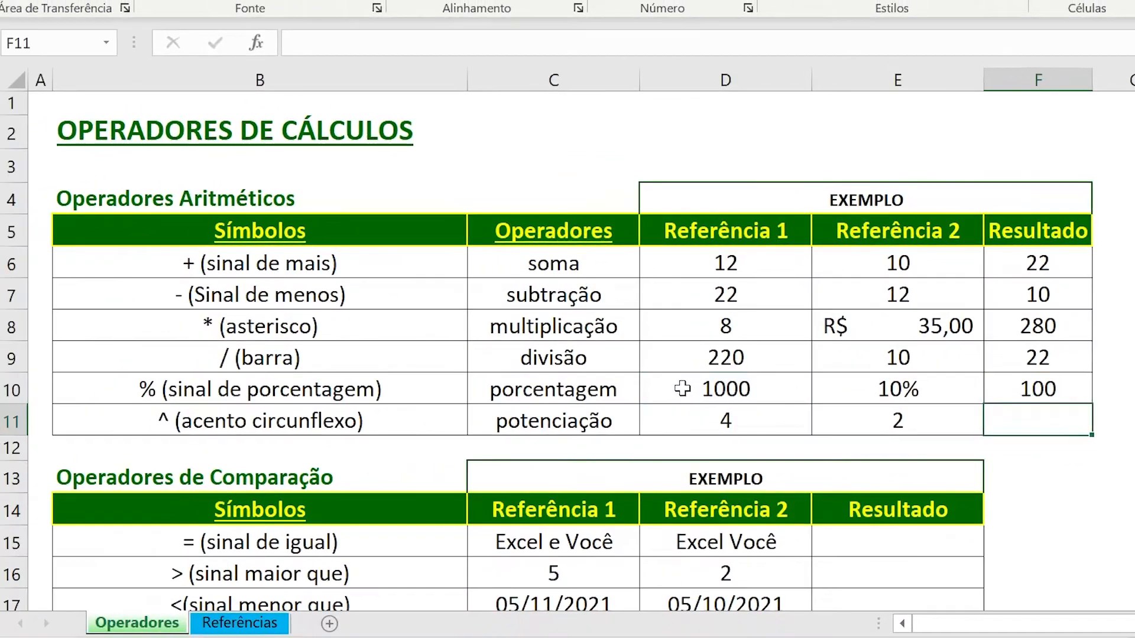
Replace the porcentagem row's Resultado formula in F10 with =D10*E10, using the percentage cell as a reference.
click(936, 389)
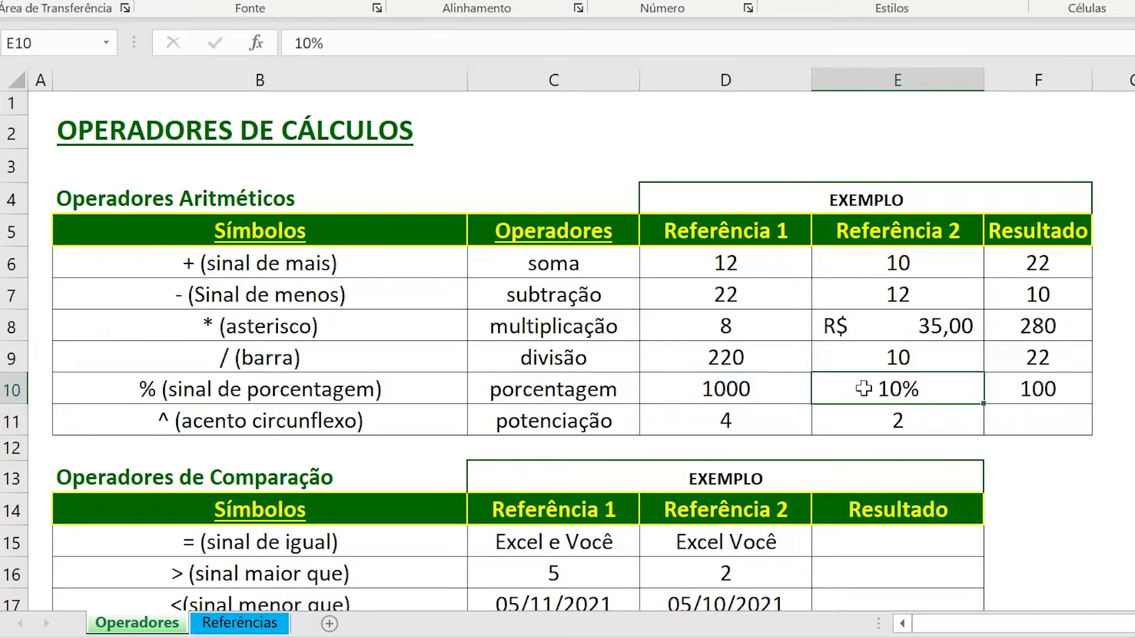
click(1019, 388)
text(=)
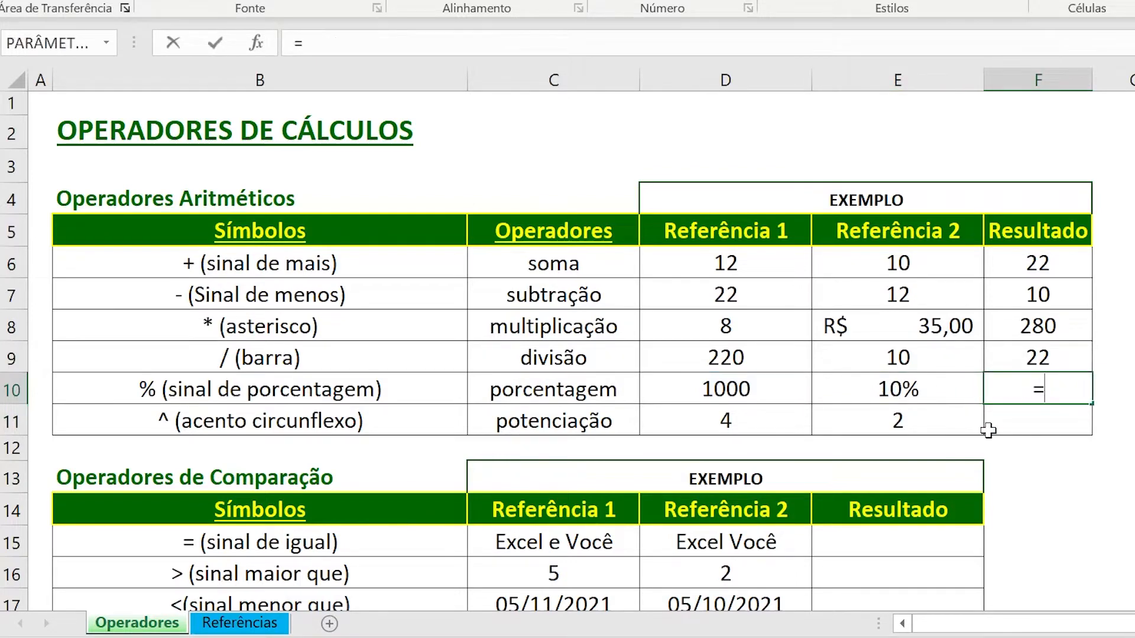
click(757, 393)
text(*)
click(835, 392)
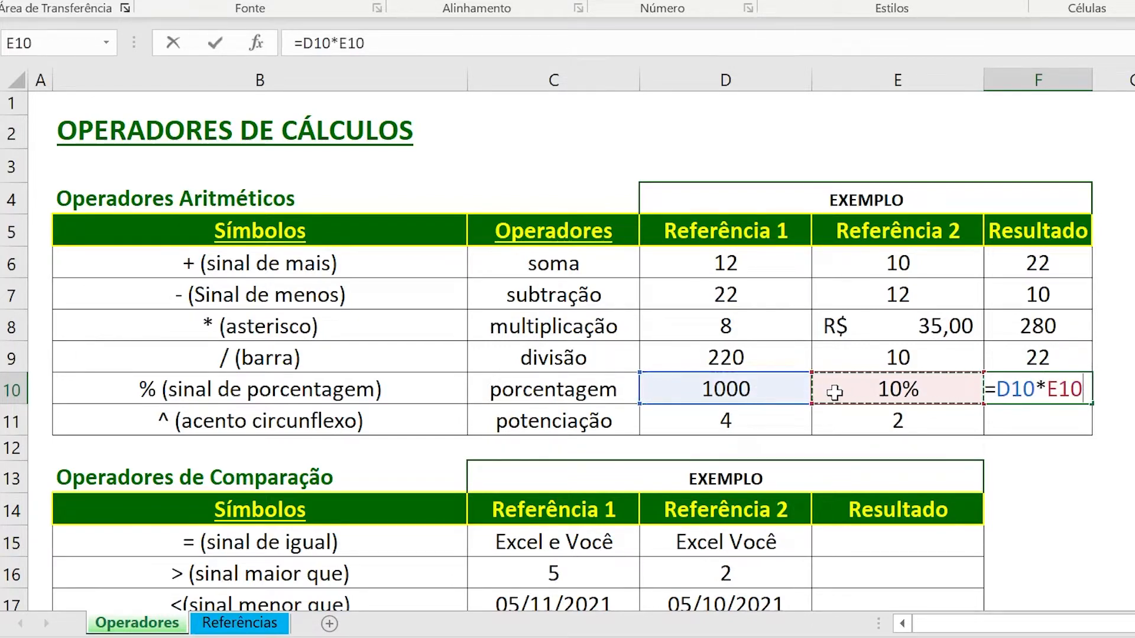
key(Return)
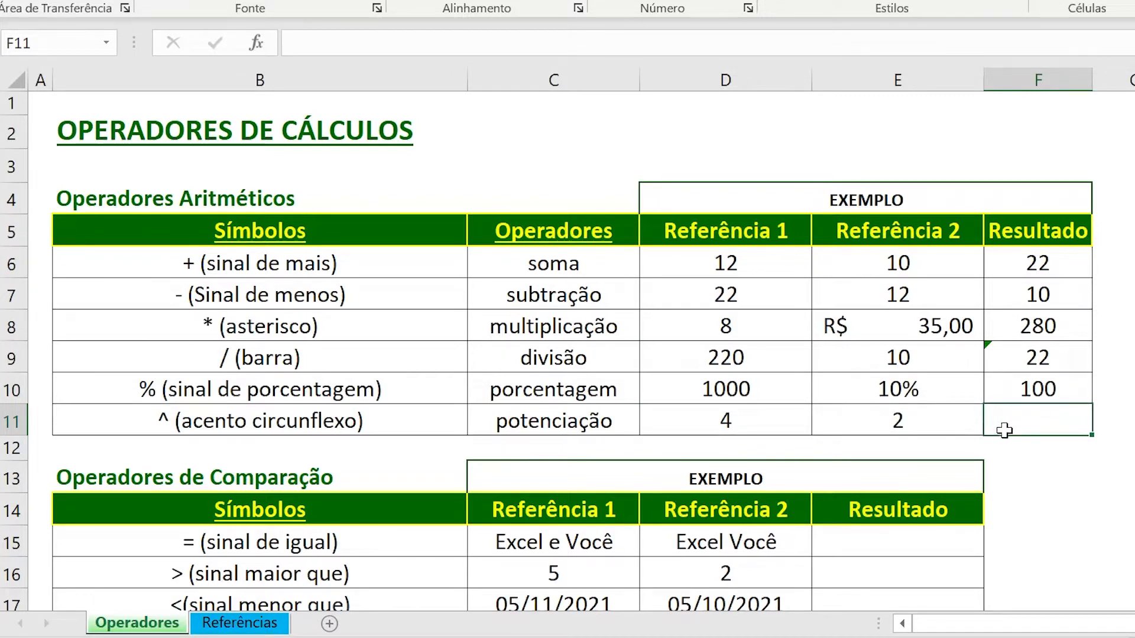
Enter the exponentiation formula =D11^E11 in the potenciação row's Resultado cell F11.
text(=)
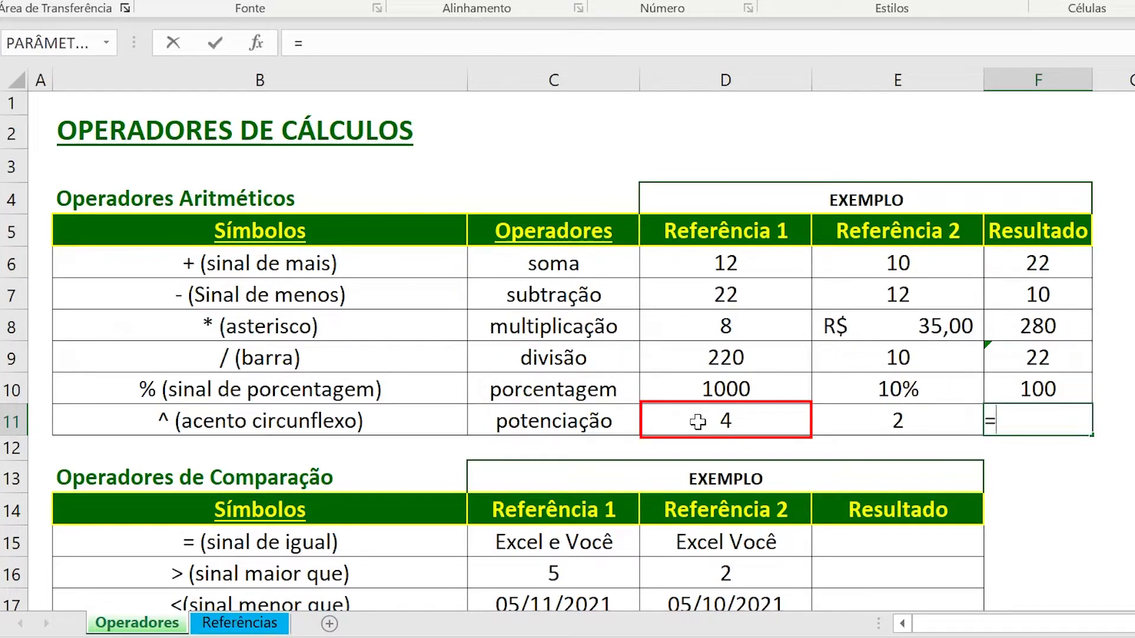
click(698, 421)
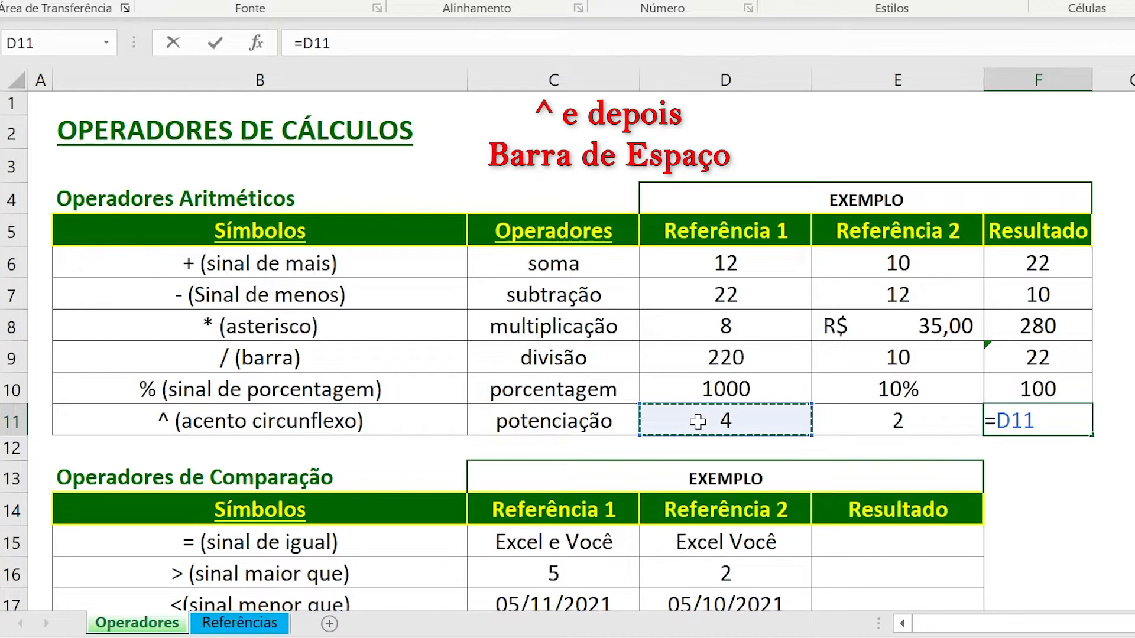
text(^)
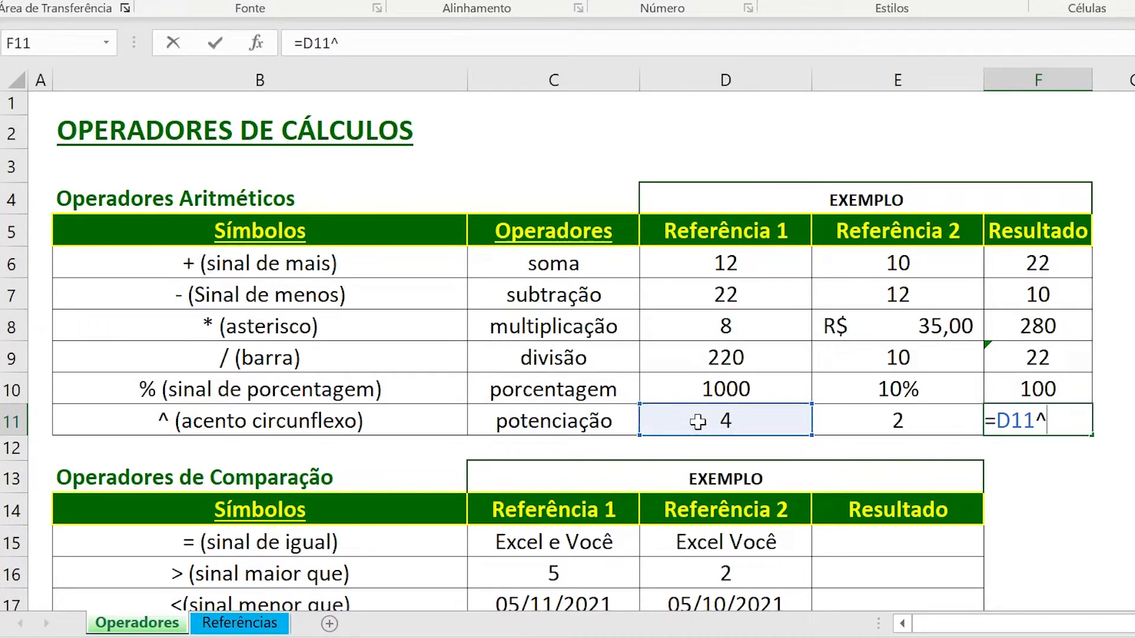
click(878, 418)
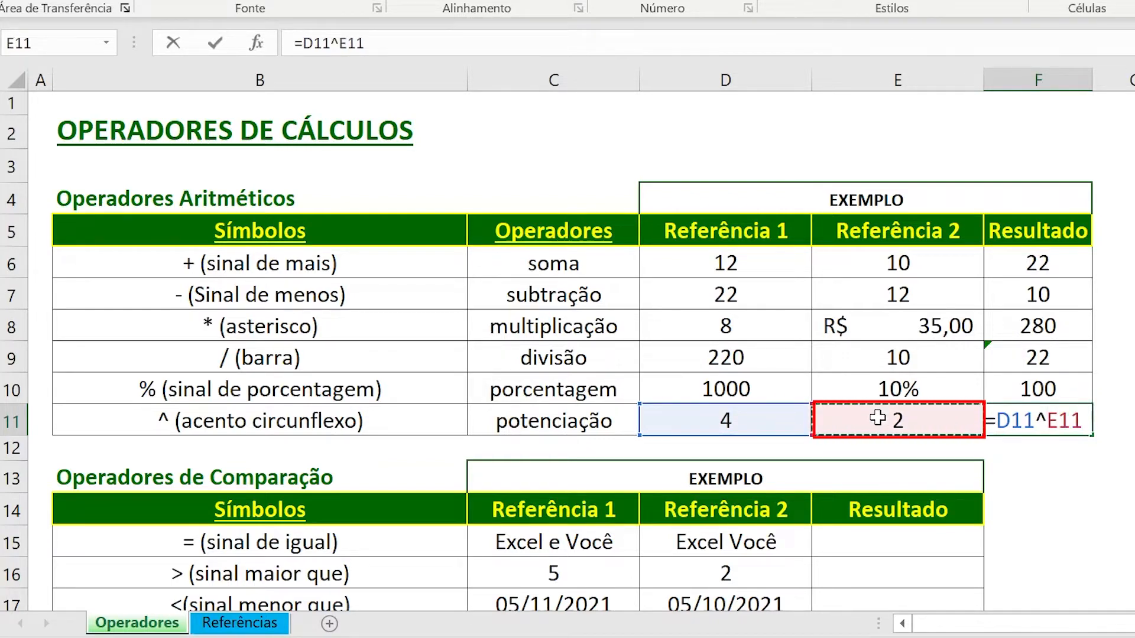
key(Return)
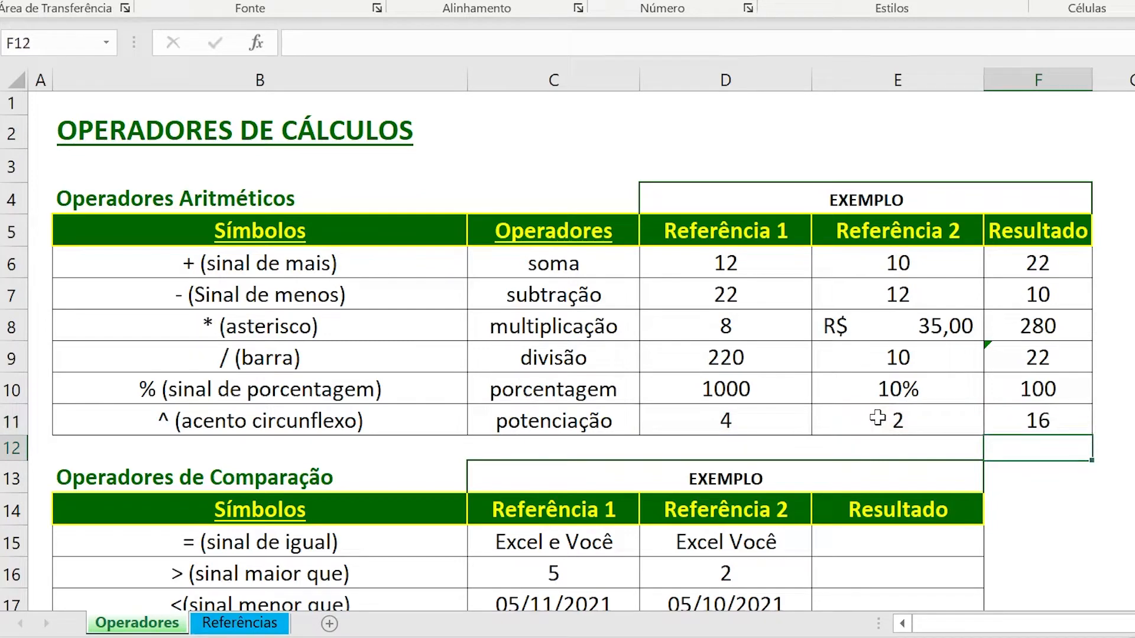
Replace the potenciação row's Resultado formula in F11 with the literal-number version =4^2.
key(Up)
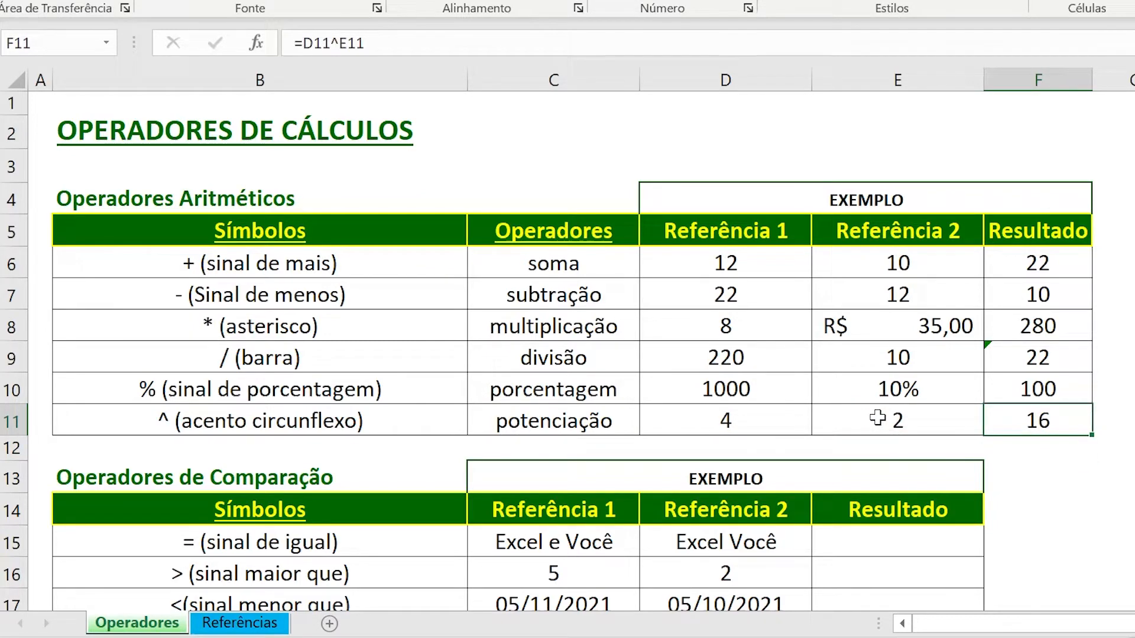
text(=)
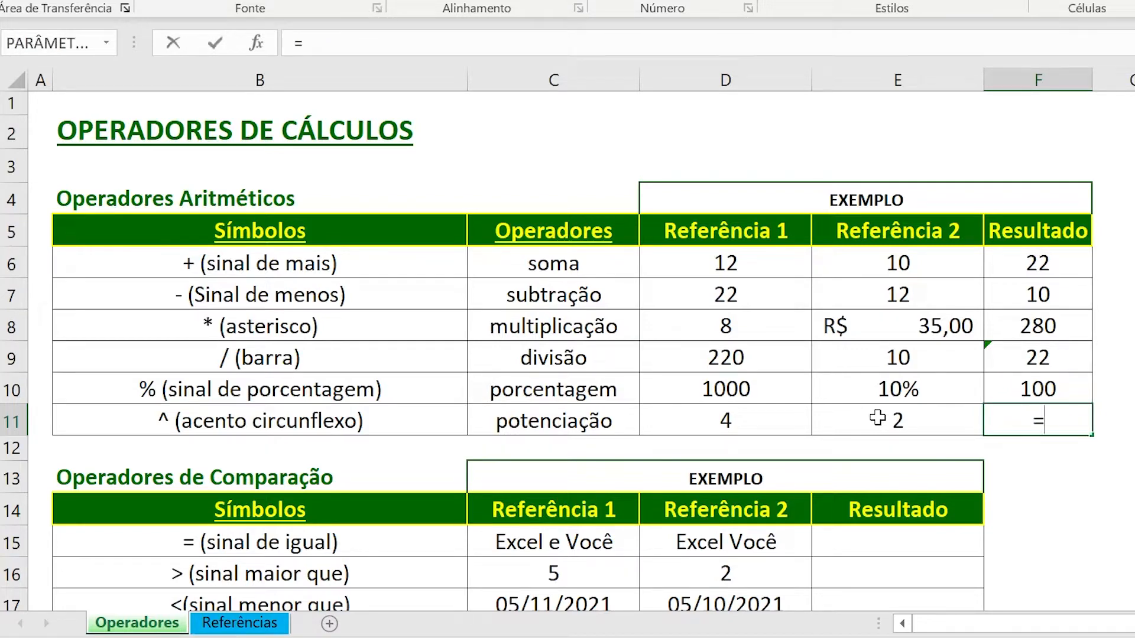
text(4)
text(^2)
key(Return)
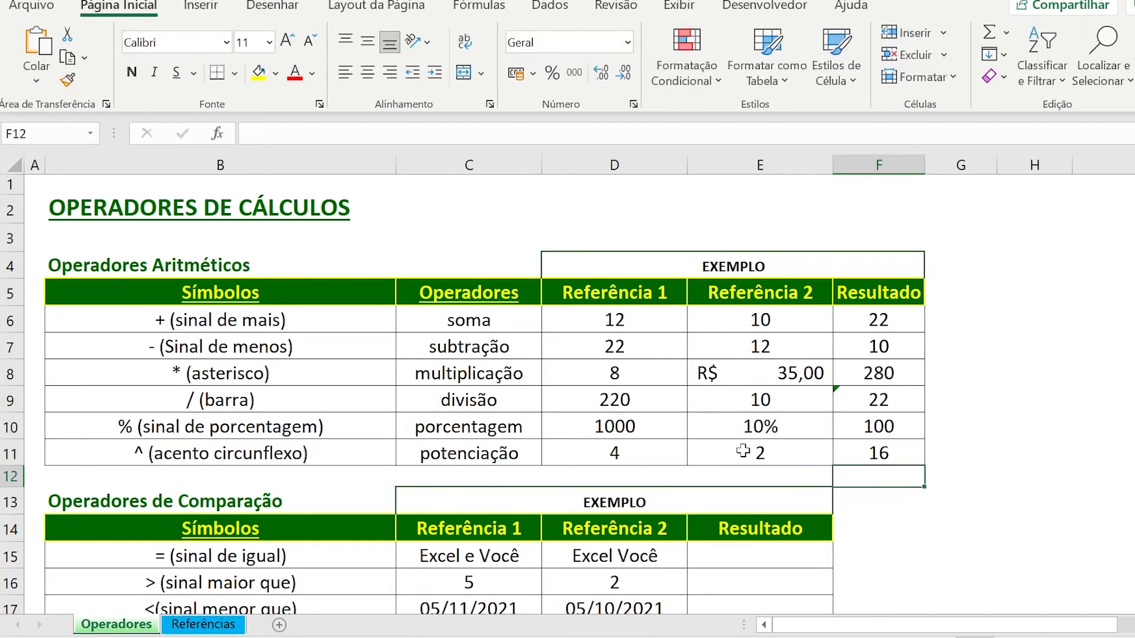
Examine the Operadores de Comparação table, going through the comparison symbols in B15 to B20.
scroll(491, 460, down, 2)
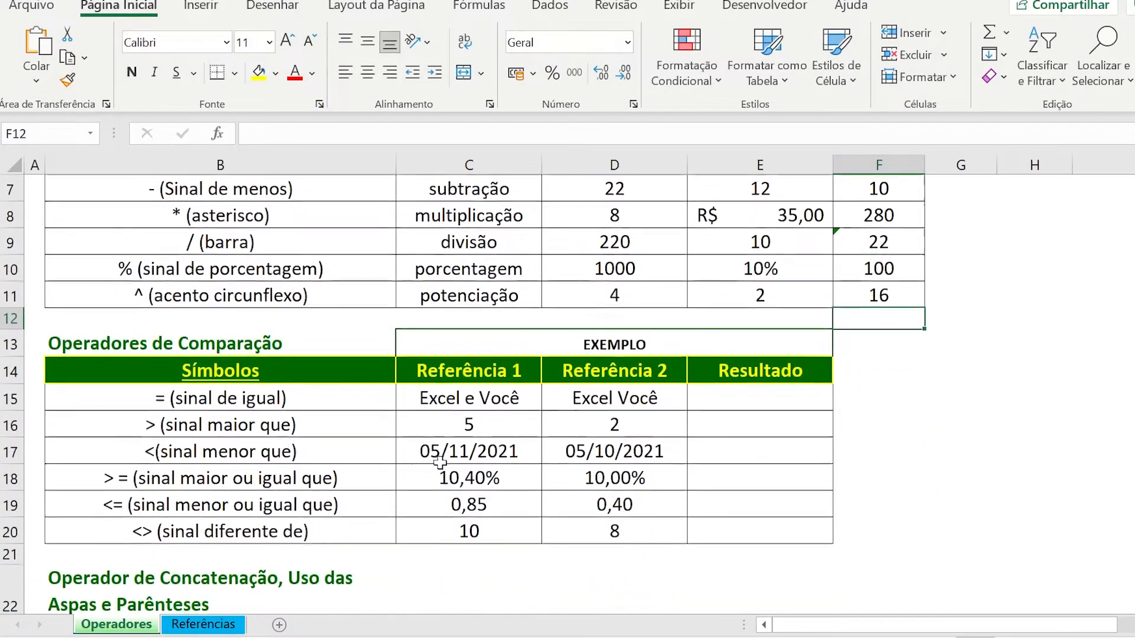
scroll(380, 445, down, 1)
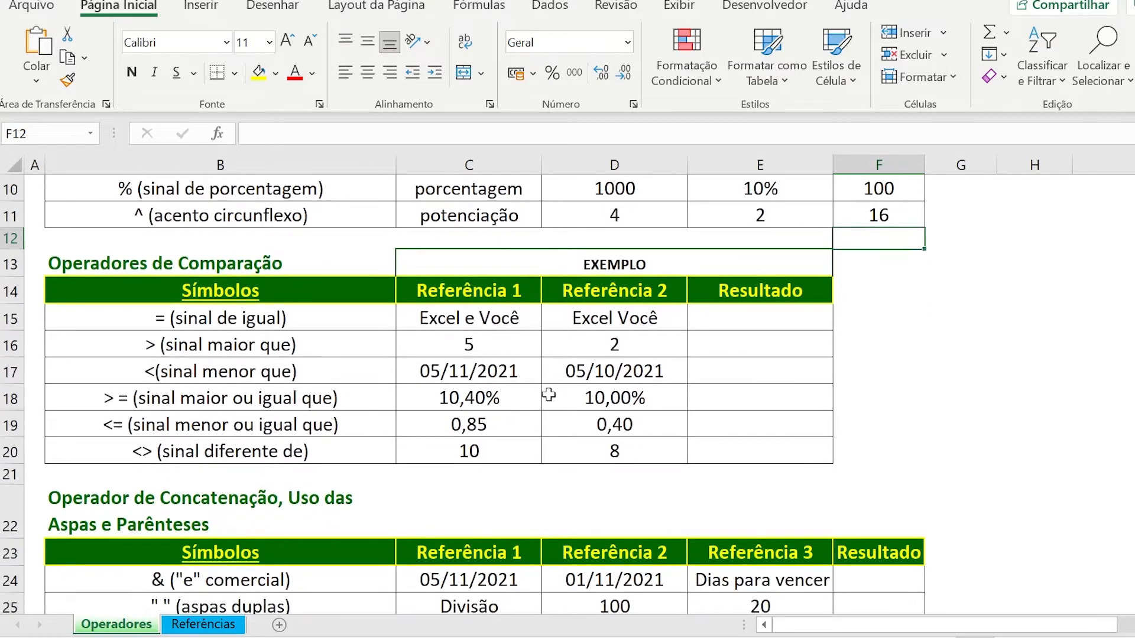
click(722, 317)
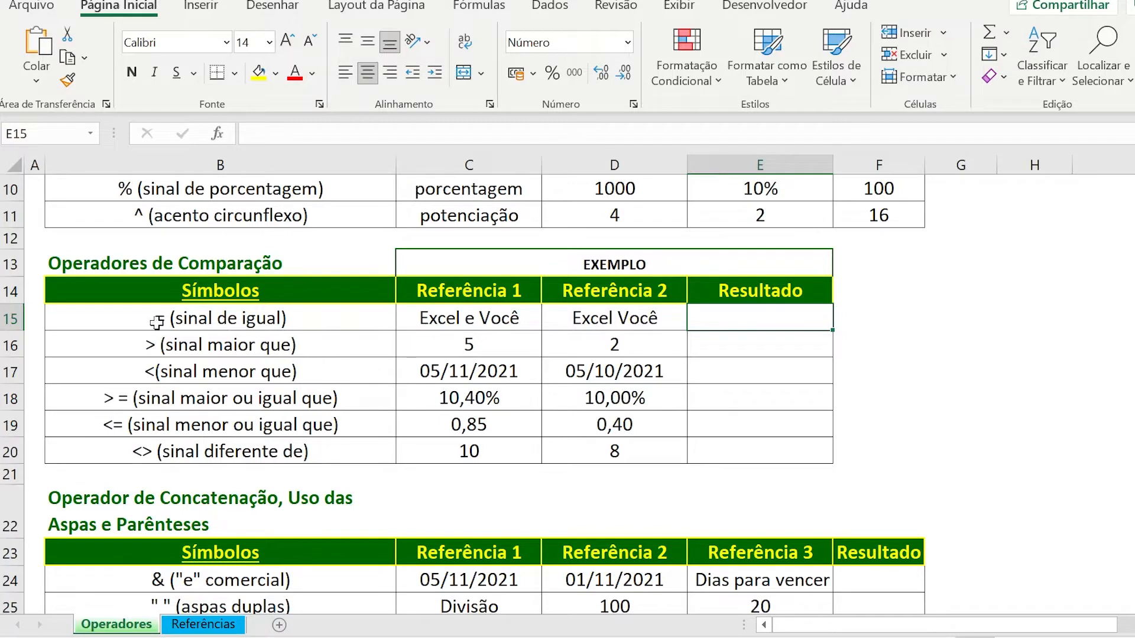
click(113, 322)
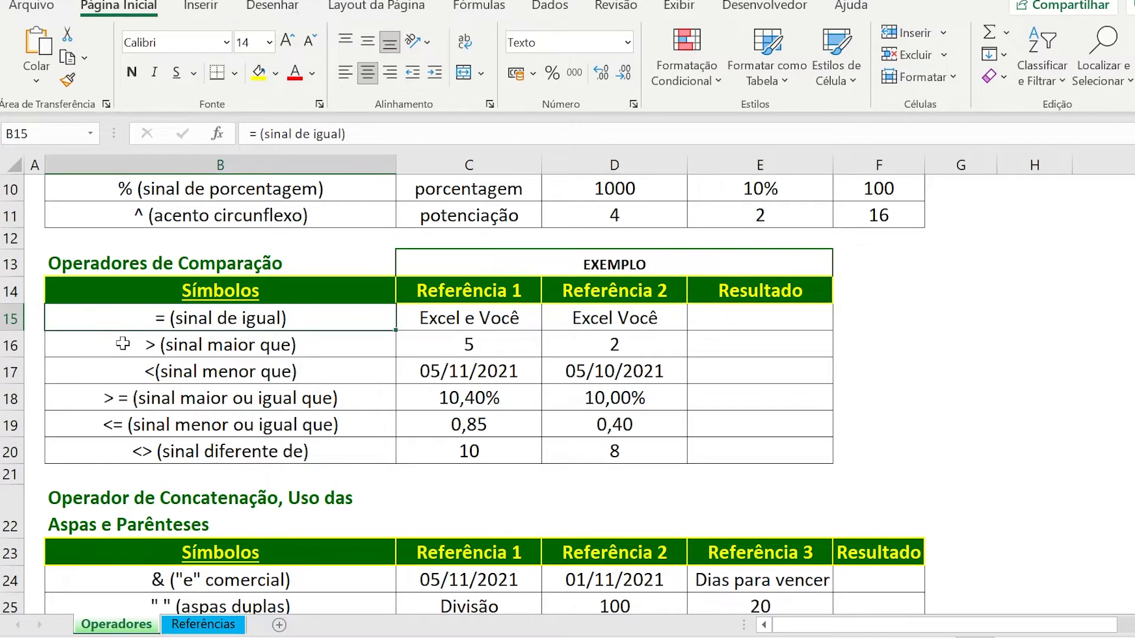
click(124, 368)
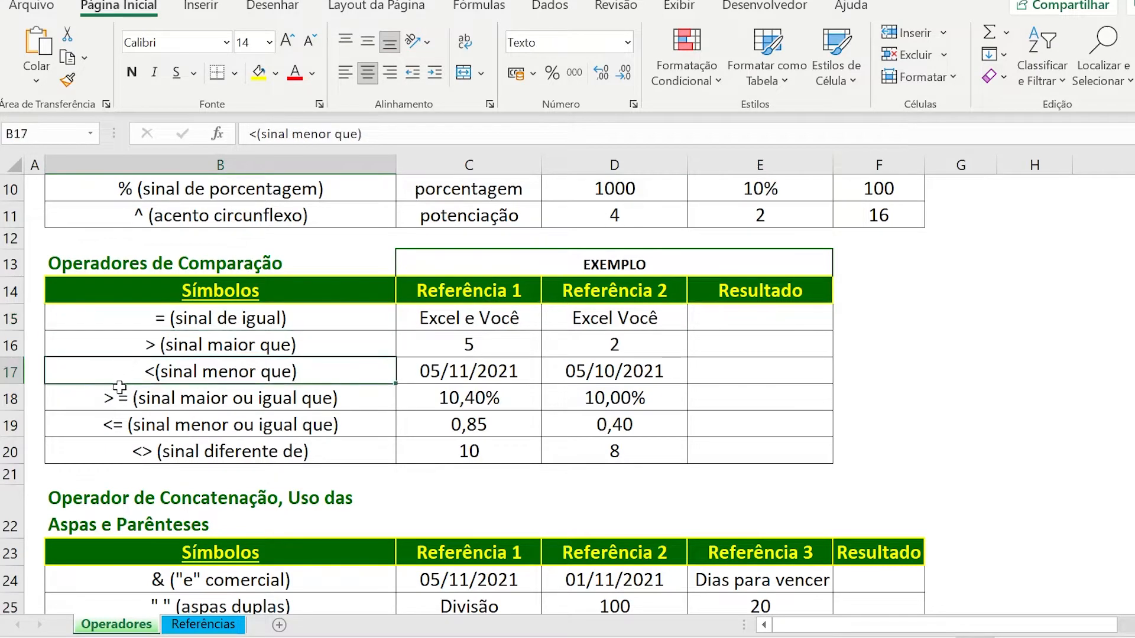
click(92, 402)
click(93, 418)
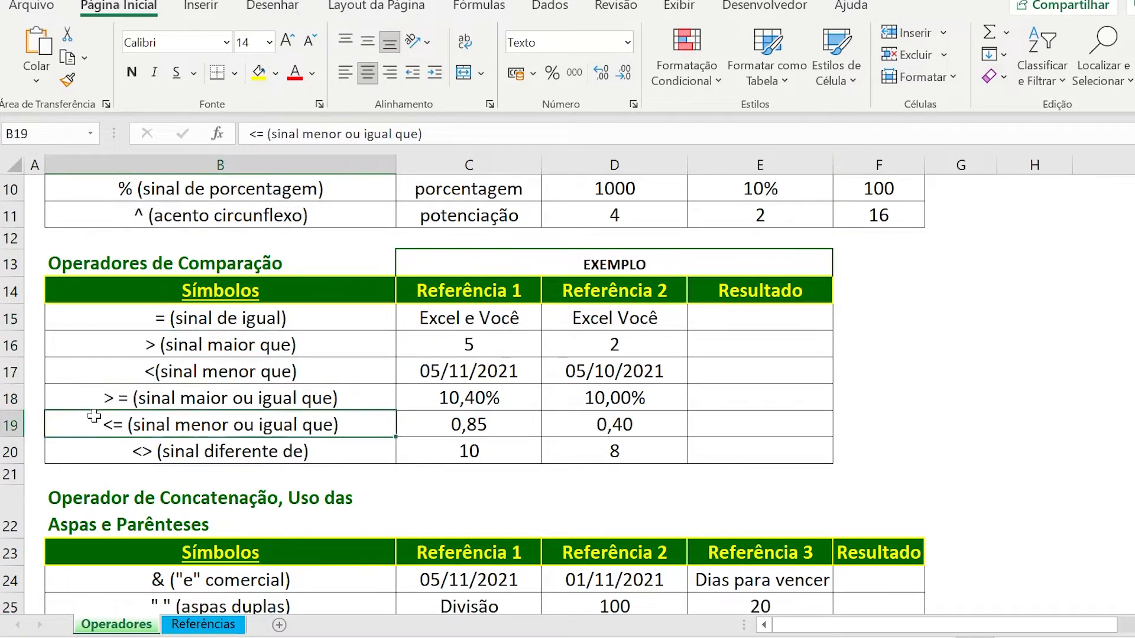
click(108, 449)
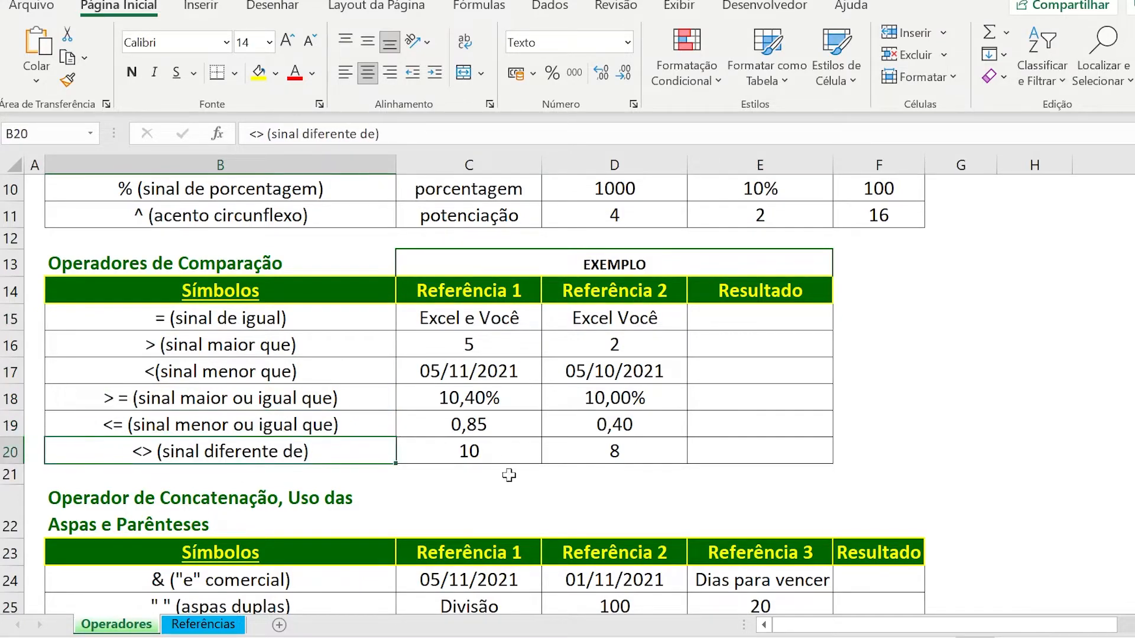
Enter the equality formula =C15=D15 in the sinal de igual row's Resultado cell E15, comparing the two reference texts.
click(789, 312)
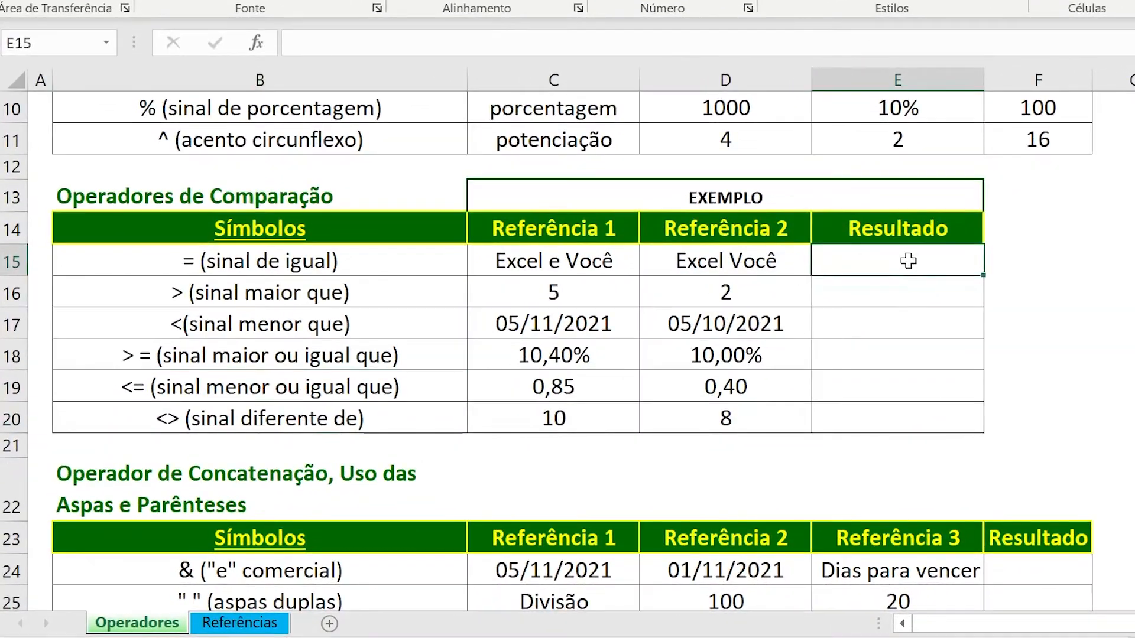
click(555, 275)
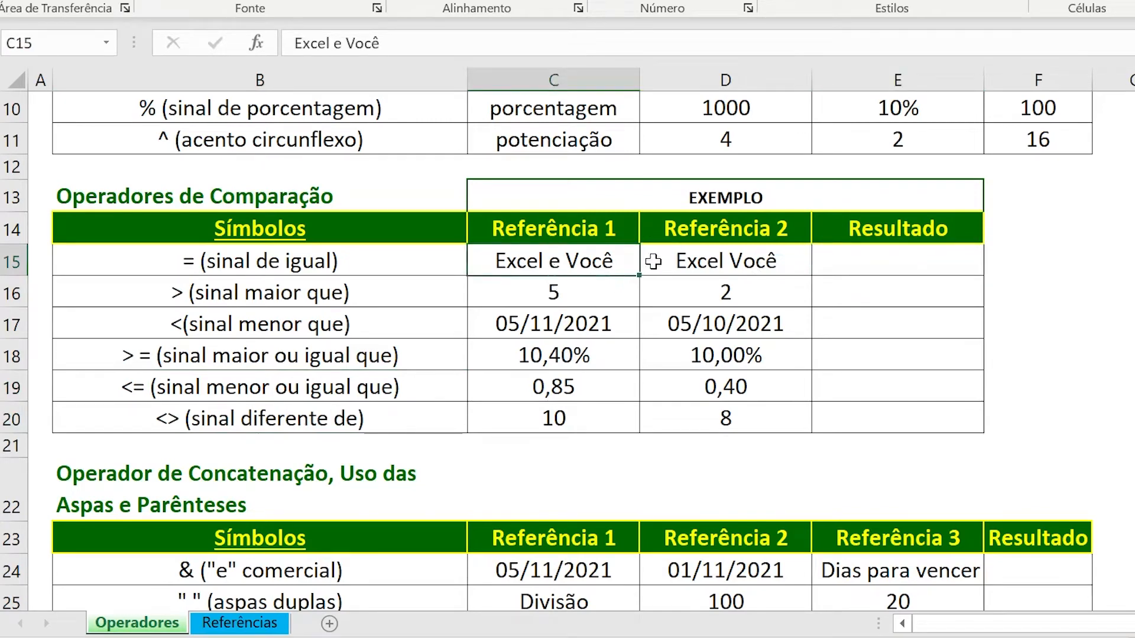
click(678, 263)
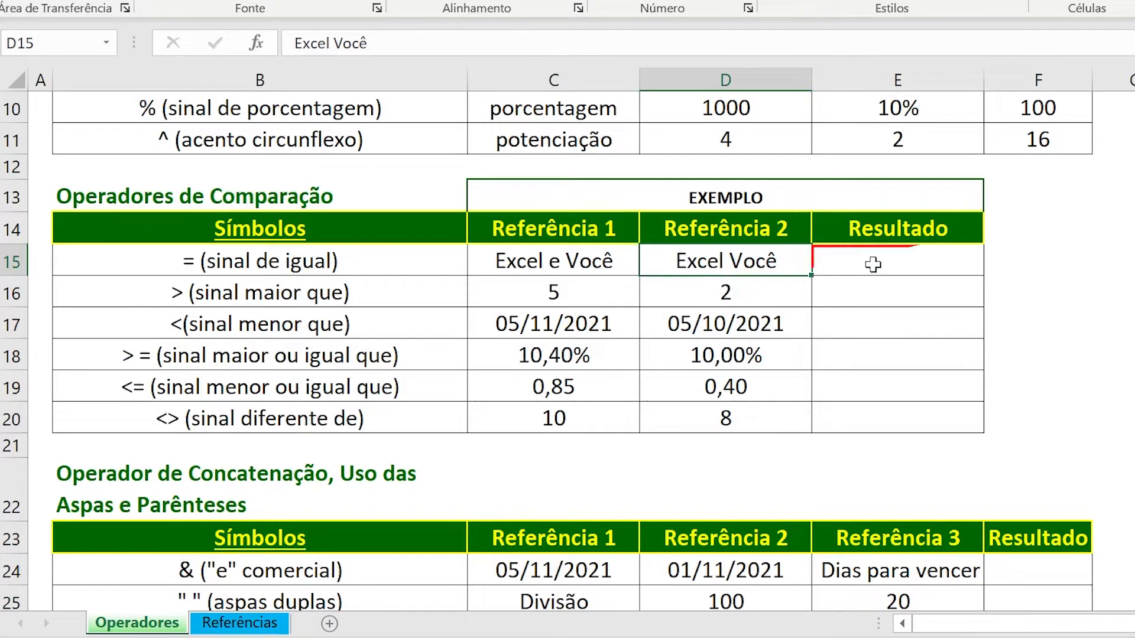
click(873, 264)
text(=)
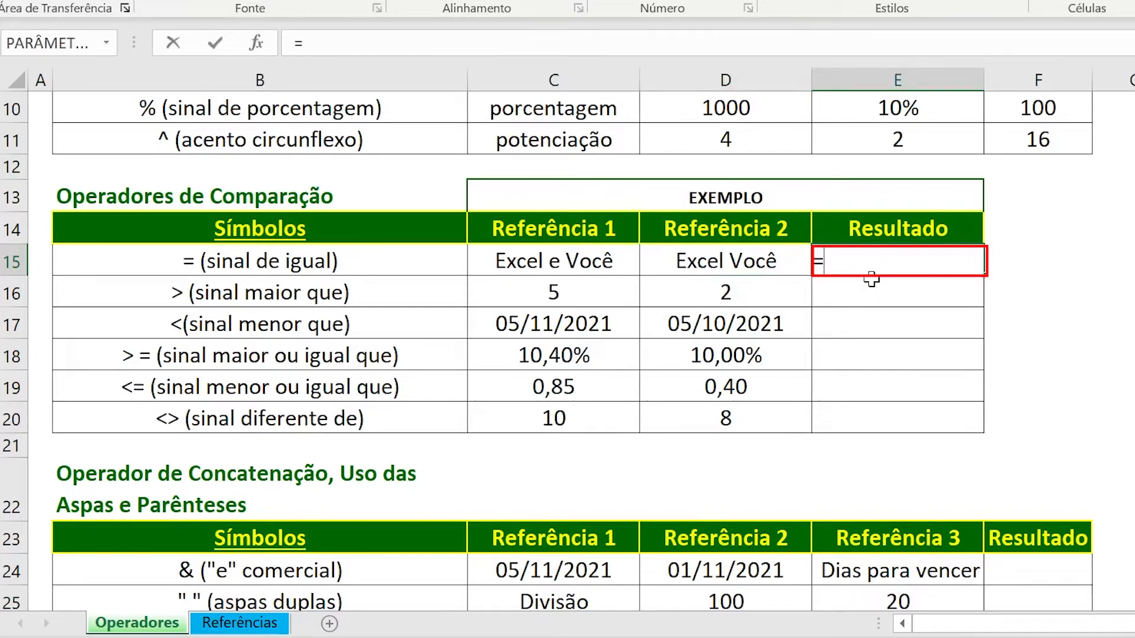
click(557, 265)
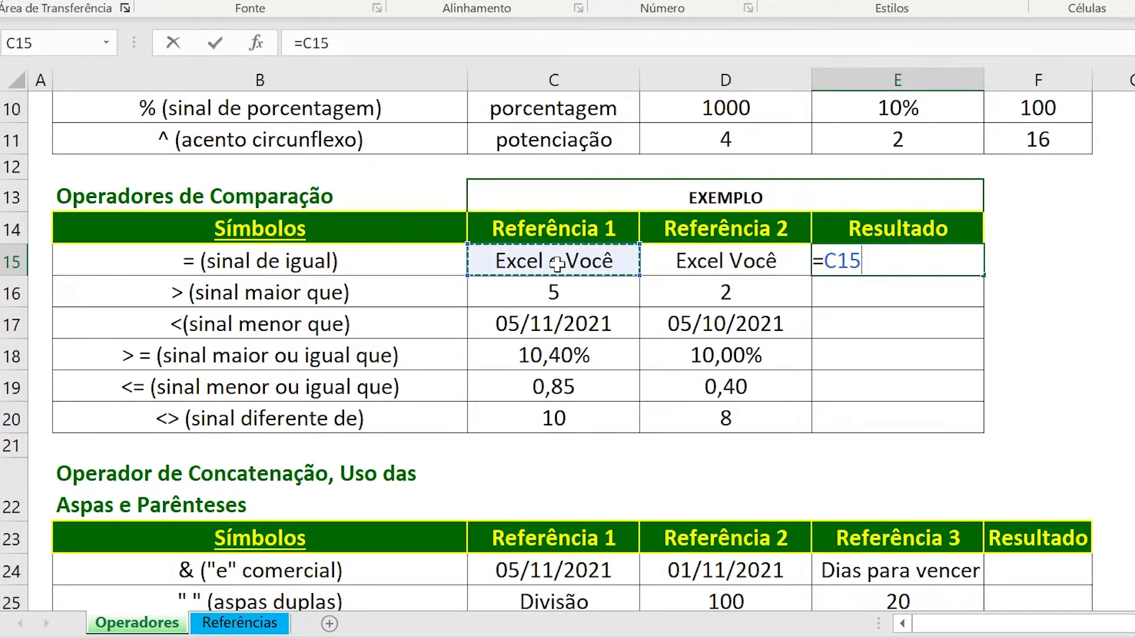
text(=)
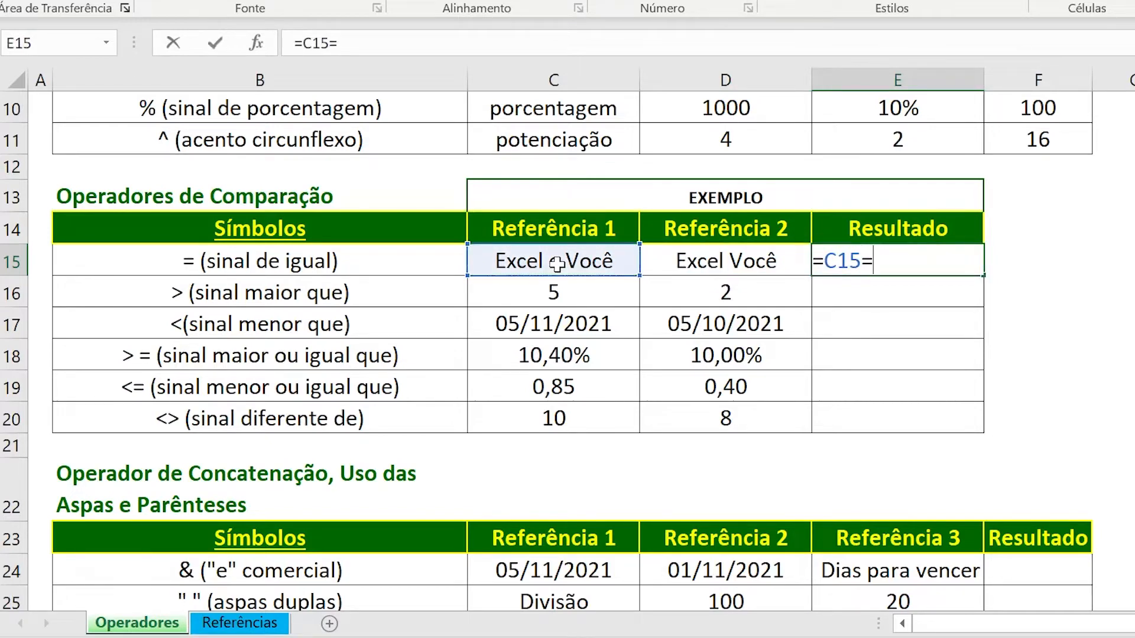
click(683, 262)
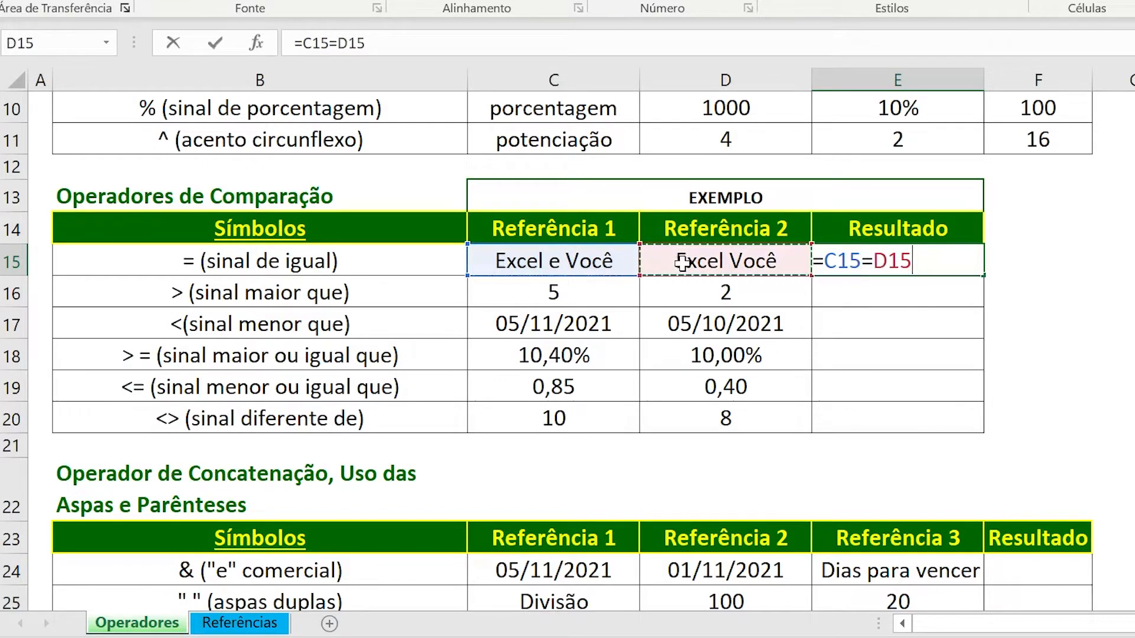
key(Return)
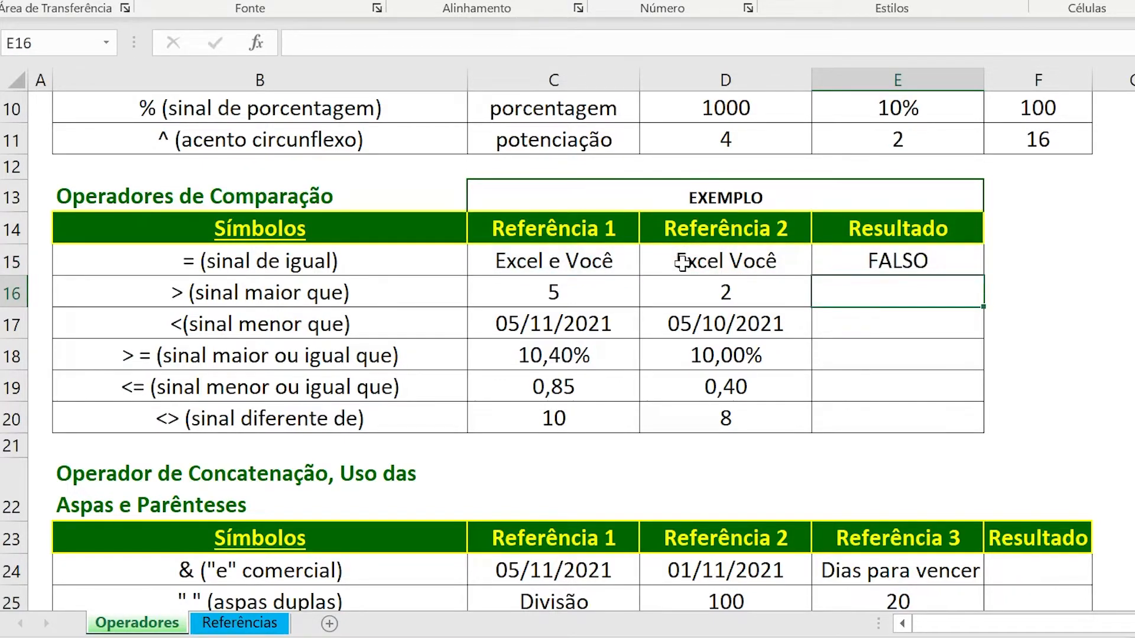
Change the Referência 2 text in D15 to "Excel e Você" and check the comparison result in E15.
click(682, 262)
key(F2)
key(Left)
key(Left)
key(Left)
key(Left)
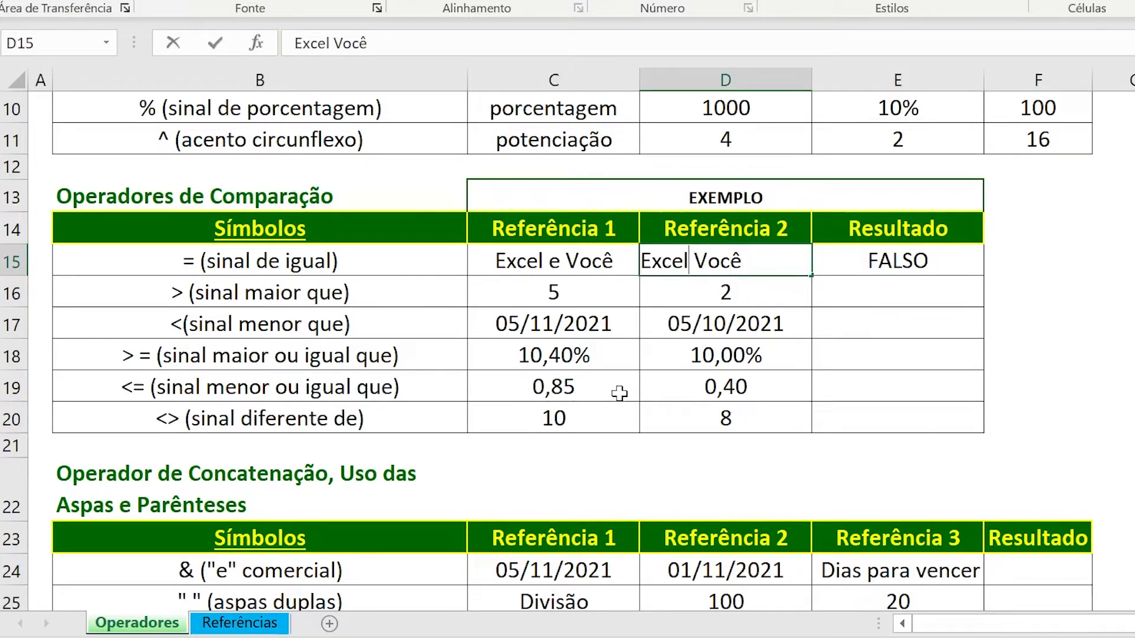
text(e)
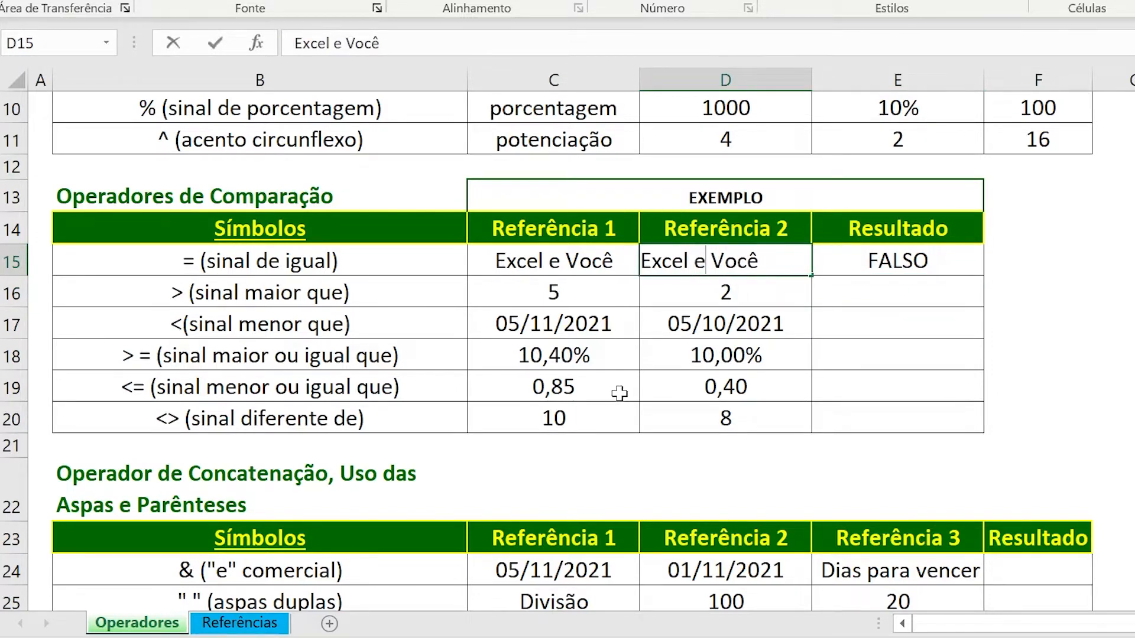
key(Return)
key(Up)
key(Right)
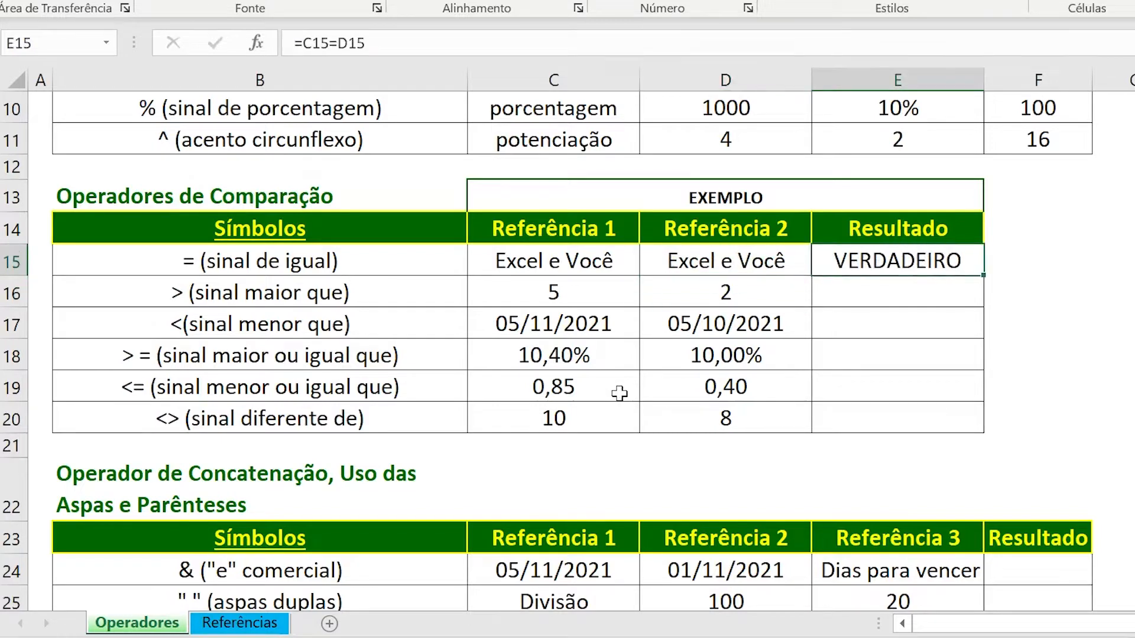
Enter the greater-than formula =C16>D16 in the sinal maior que row's Resultado cell E16.
key(Down)
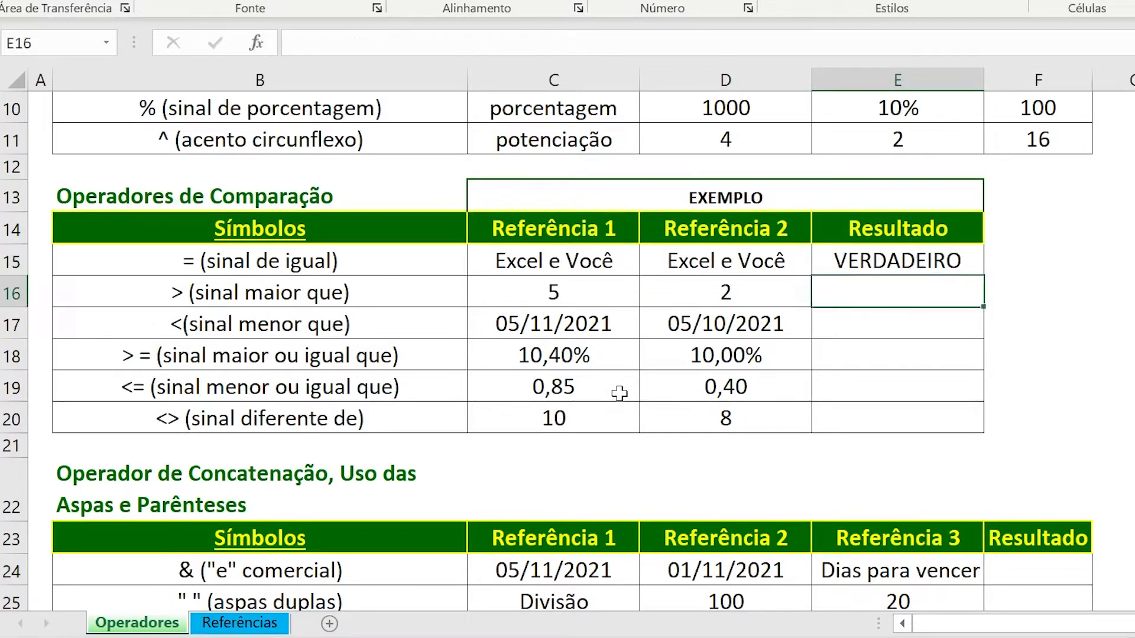
text(=)
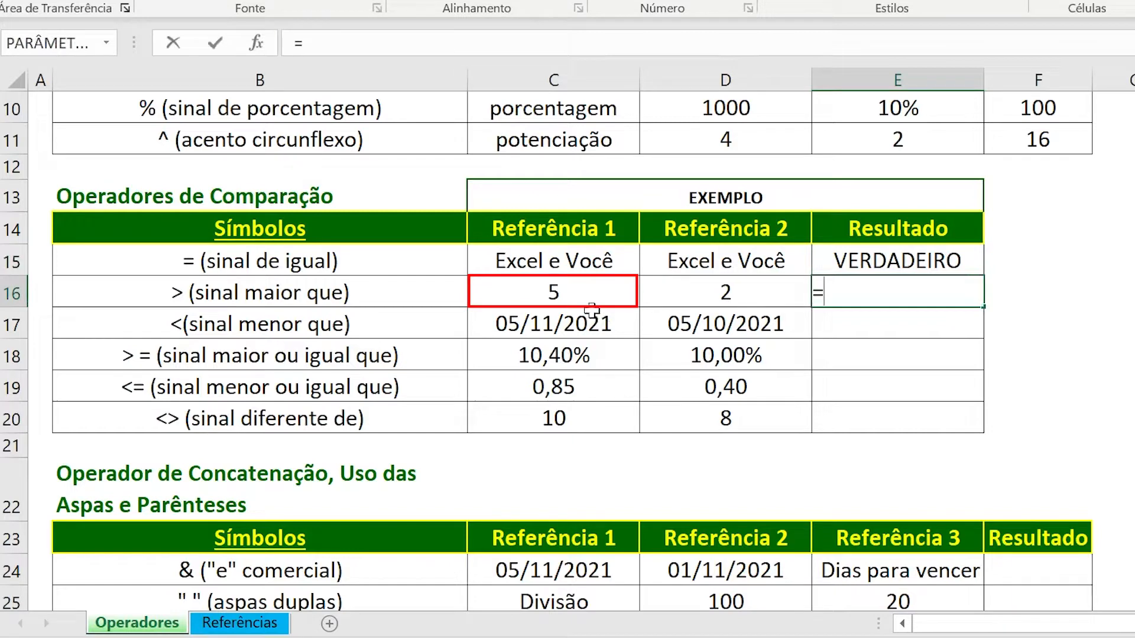
click(584, 290)
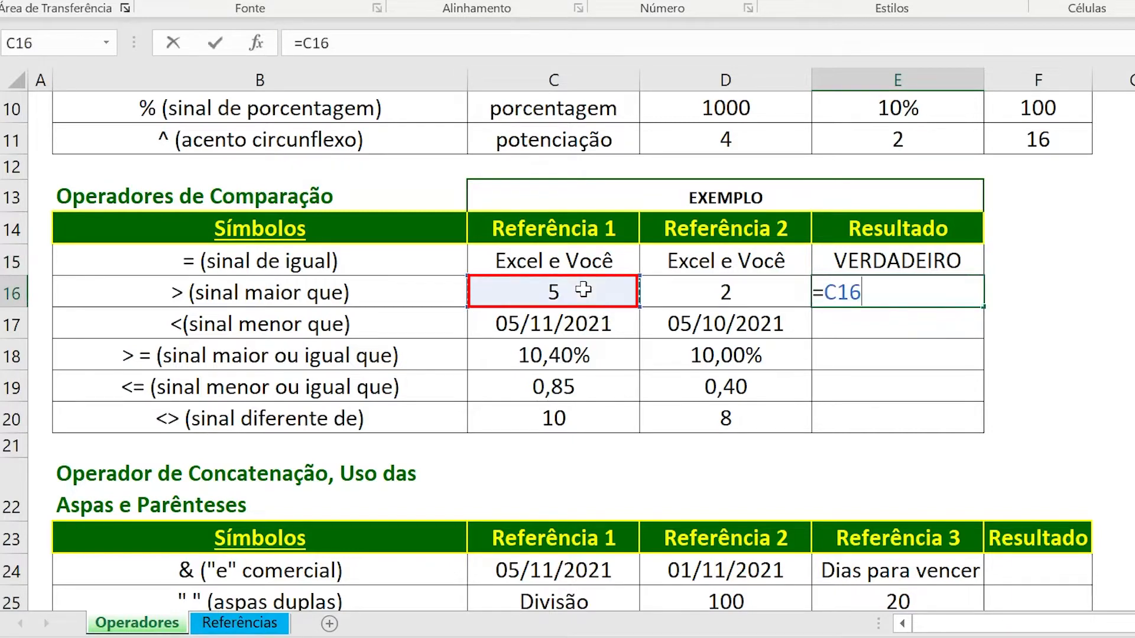
text(>)
click(713, 291)
key(Return)
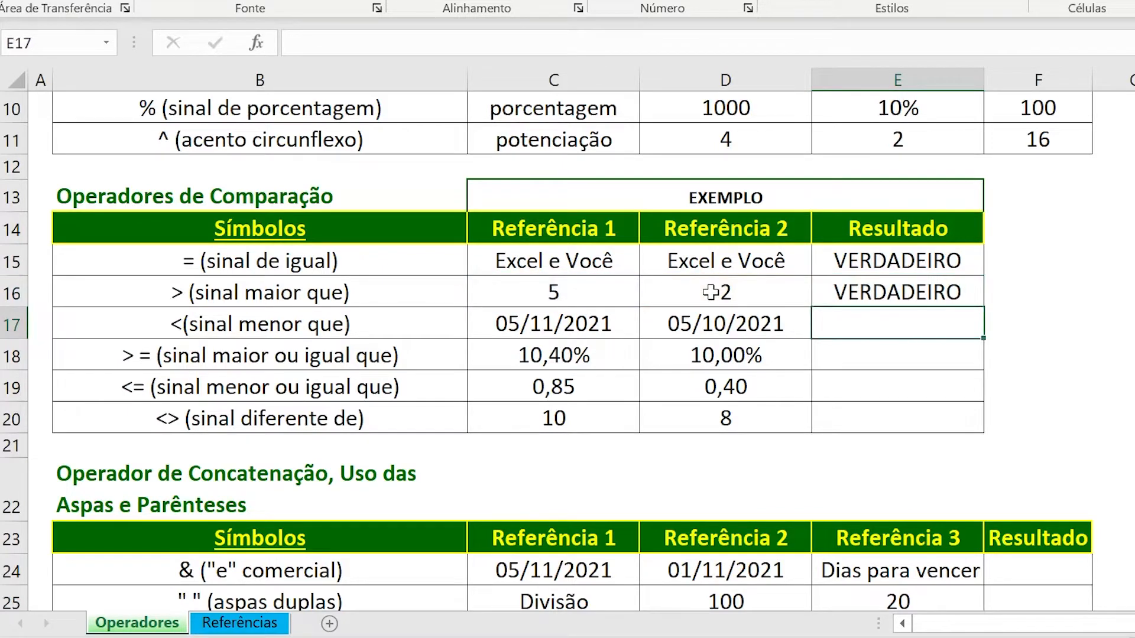
Enter the less-than formula =D17<C17 in the sinal menor que row's Resultado cell E17, comparing the two dates.
text(=)
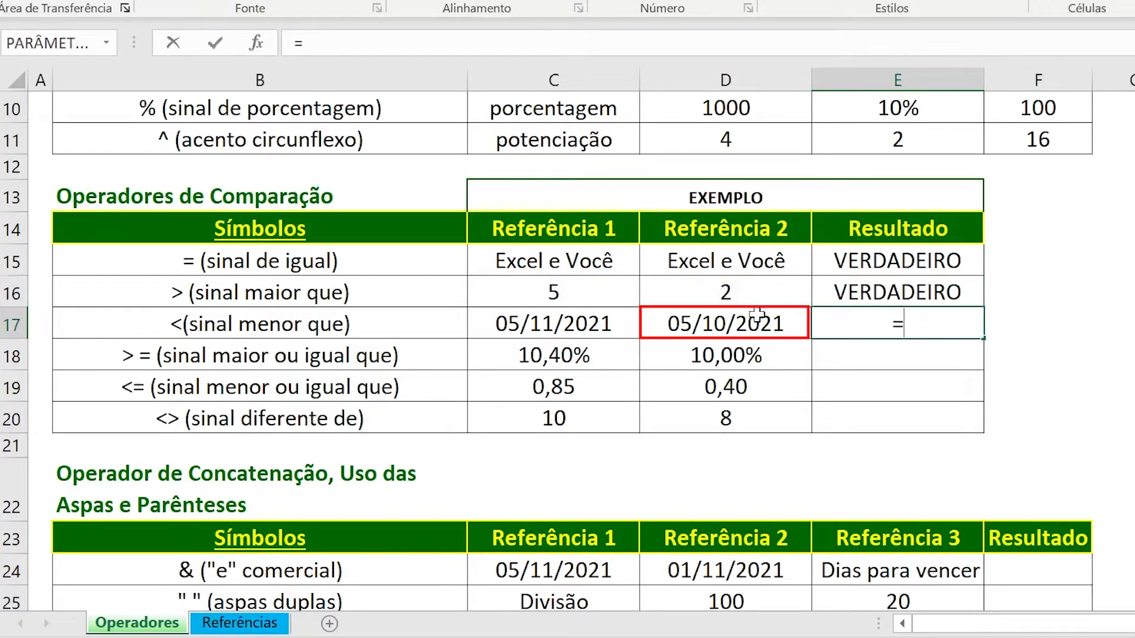
click(698, 316)
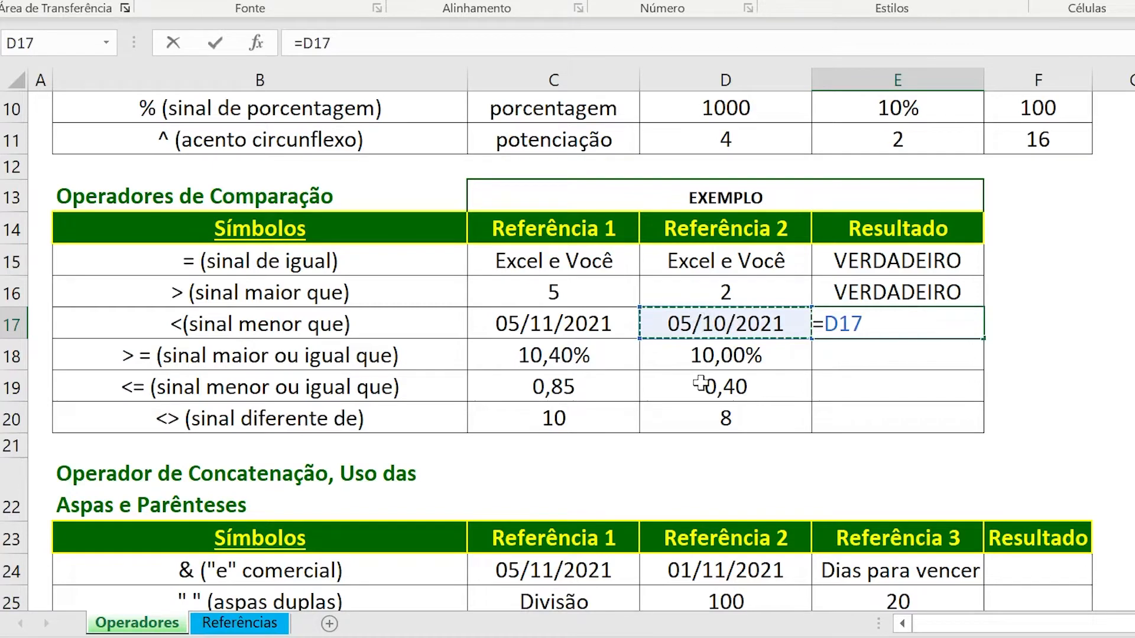
text(<)
click(486, 321)
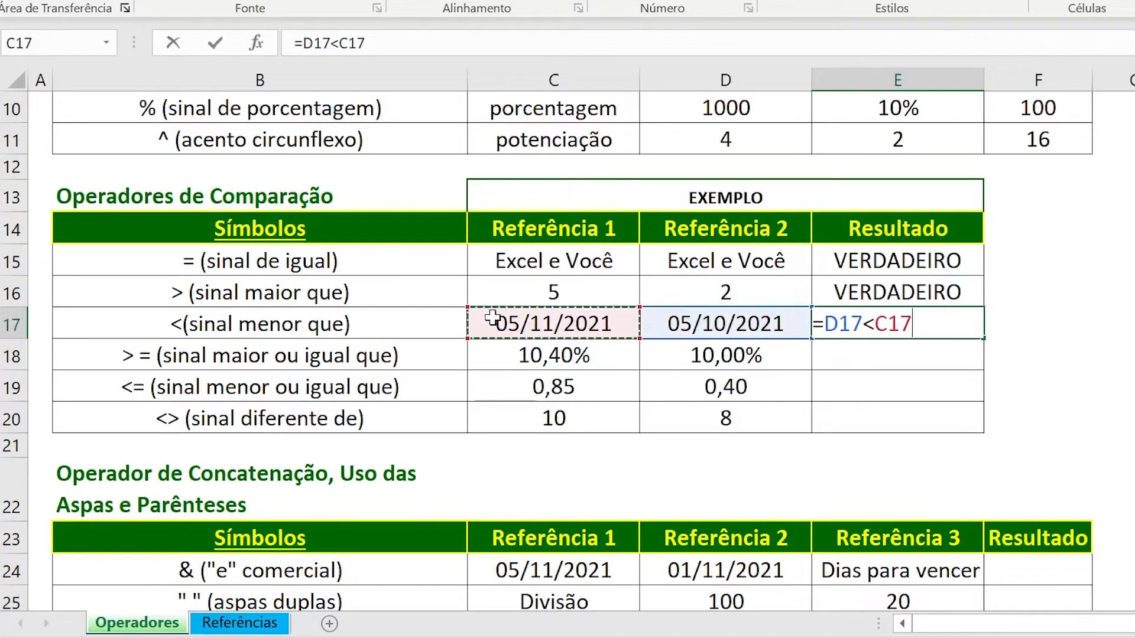
key(Return)
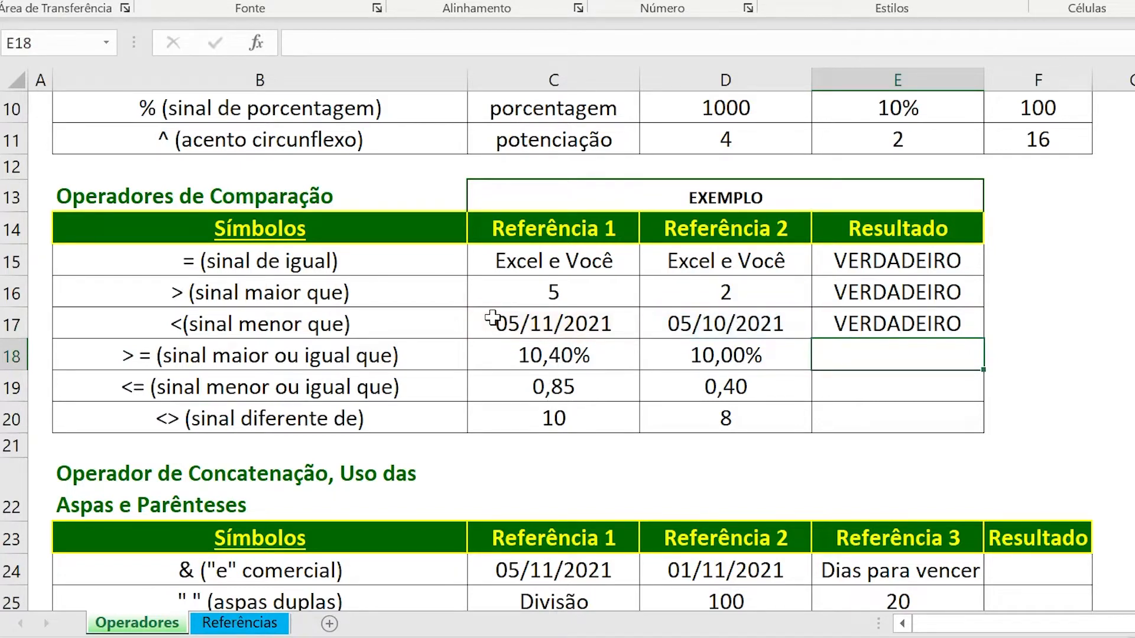
click(874, 324)
Enter the greater-than-or-equal formula =C18>=D18 in the sinal maior ou igual que row's Resultado cell E18.
click(843, 357)
text(=)
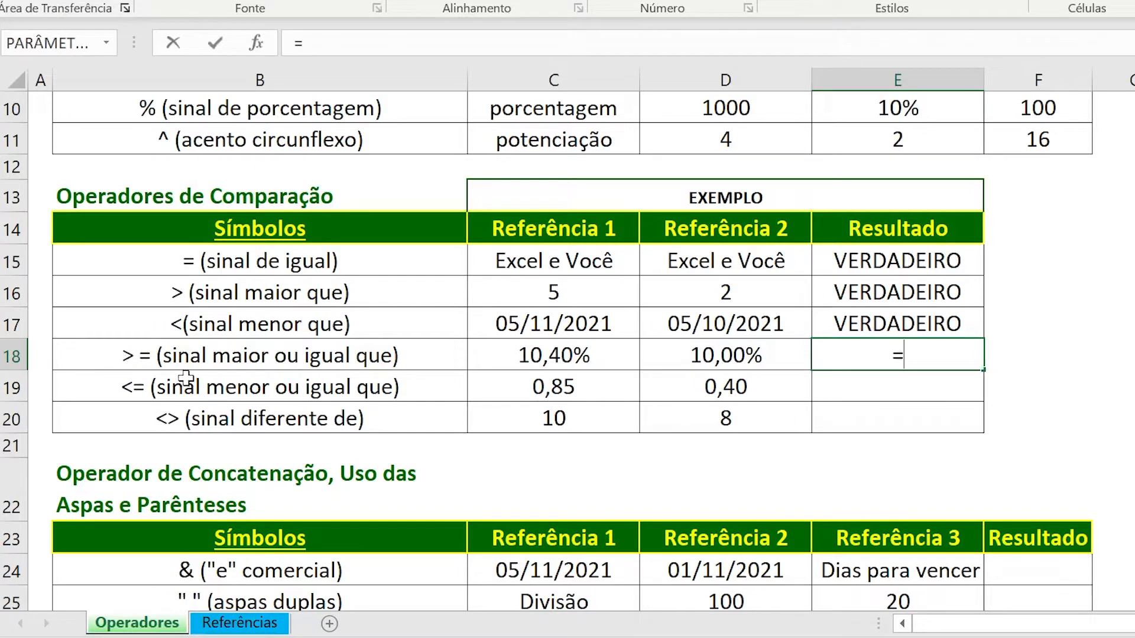
click(516, 351)
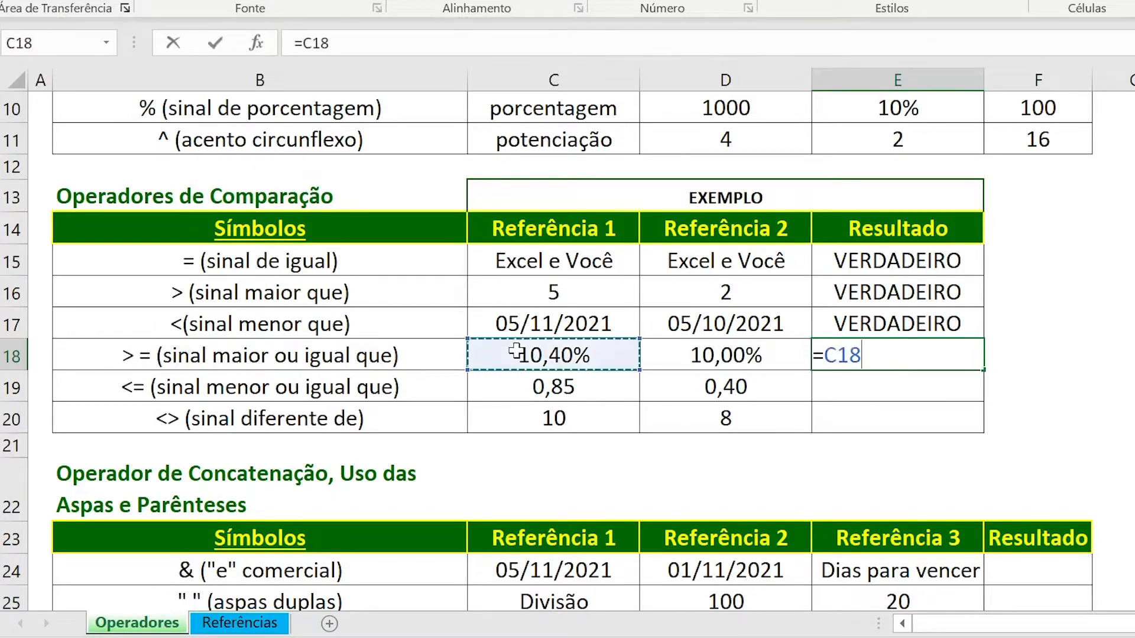
text(>=)
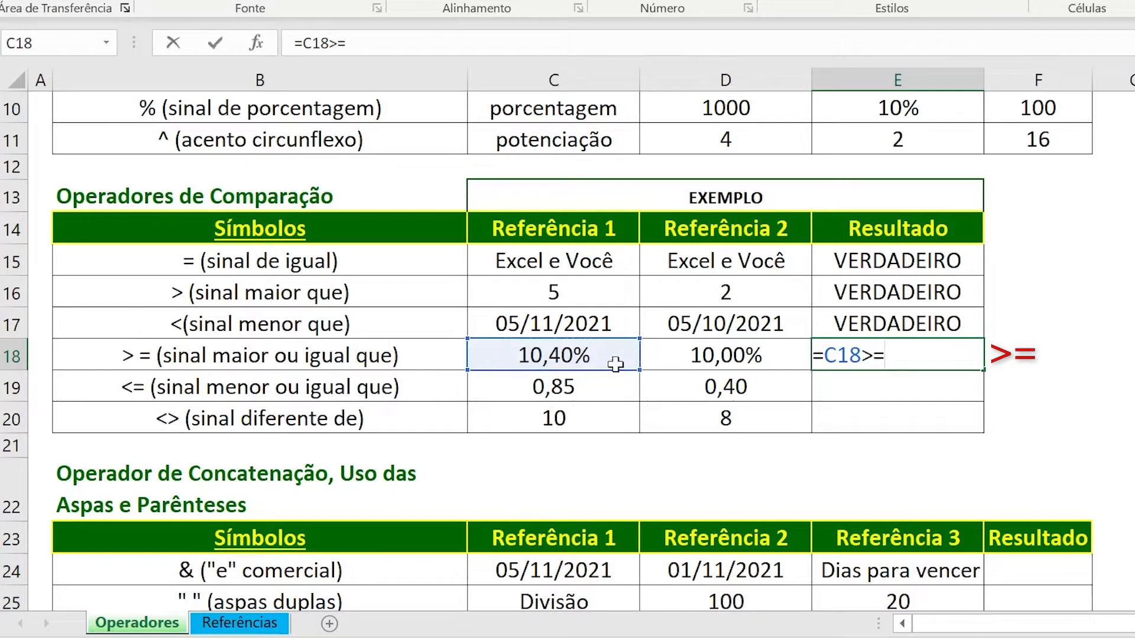
click(698, 356)
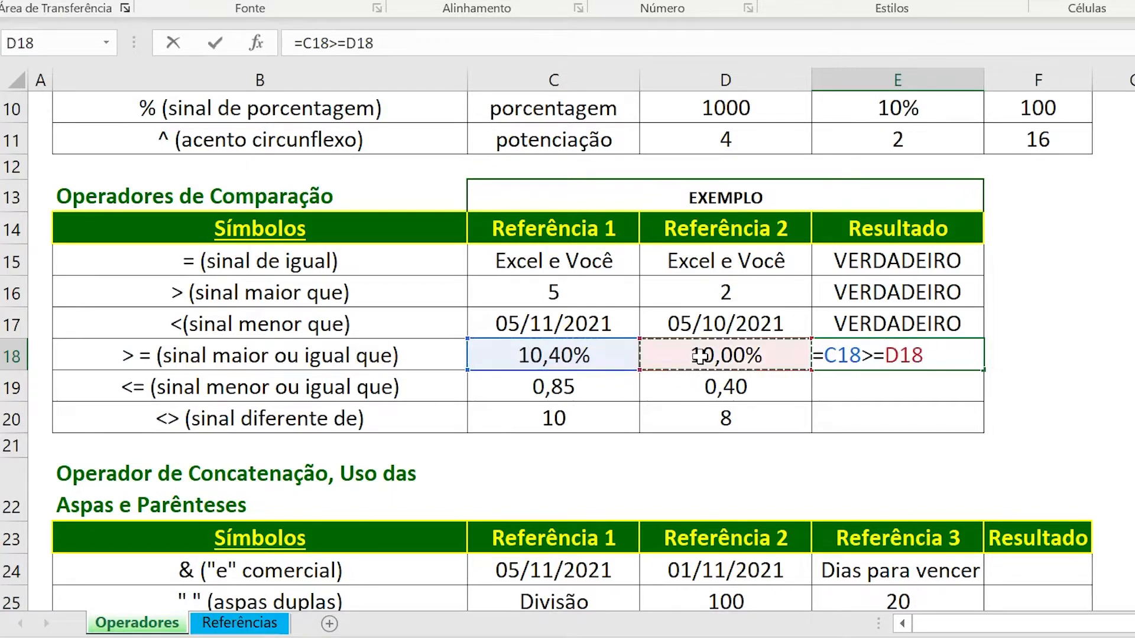
key(Return)
key(Up)
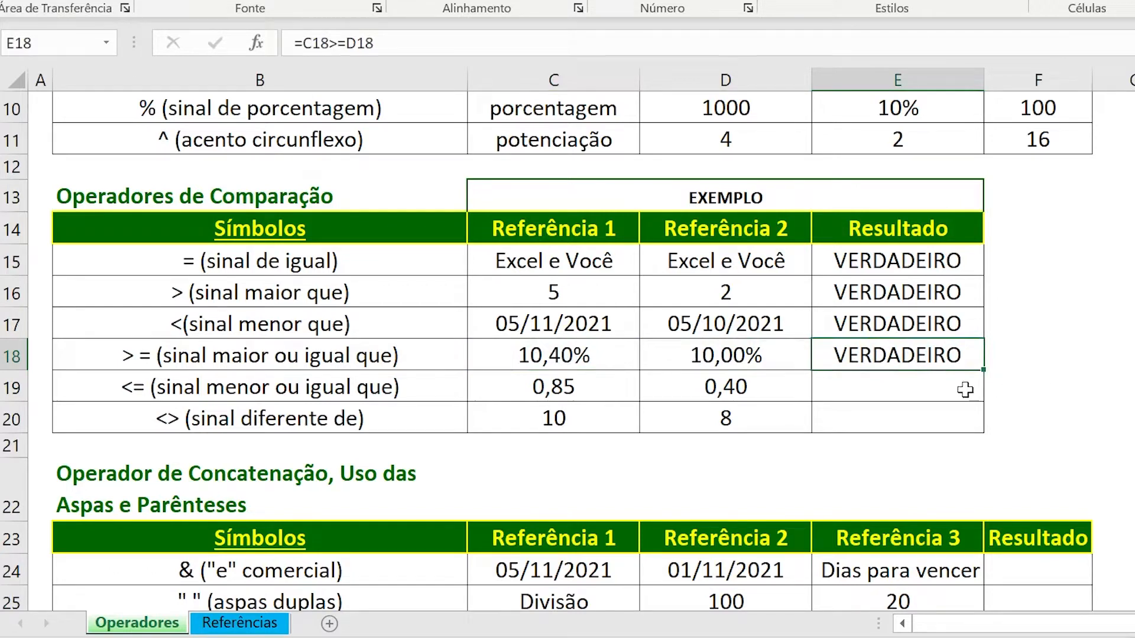
Set the Referência 1 percentage in C18 to 10% and check the comparison result in E18.
click(597, 359)
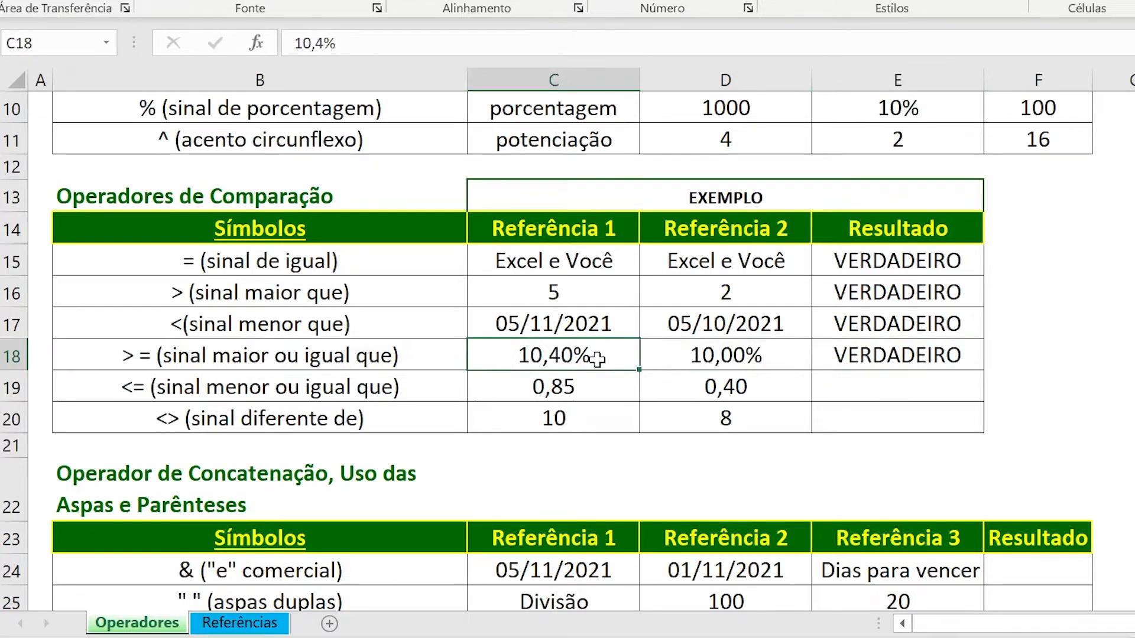
text(10)
key(Return)
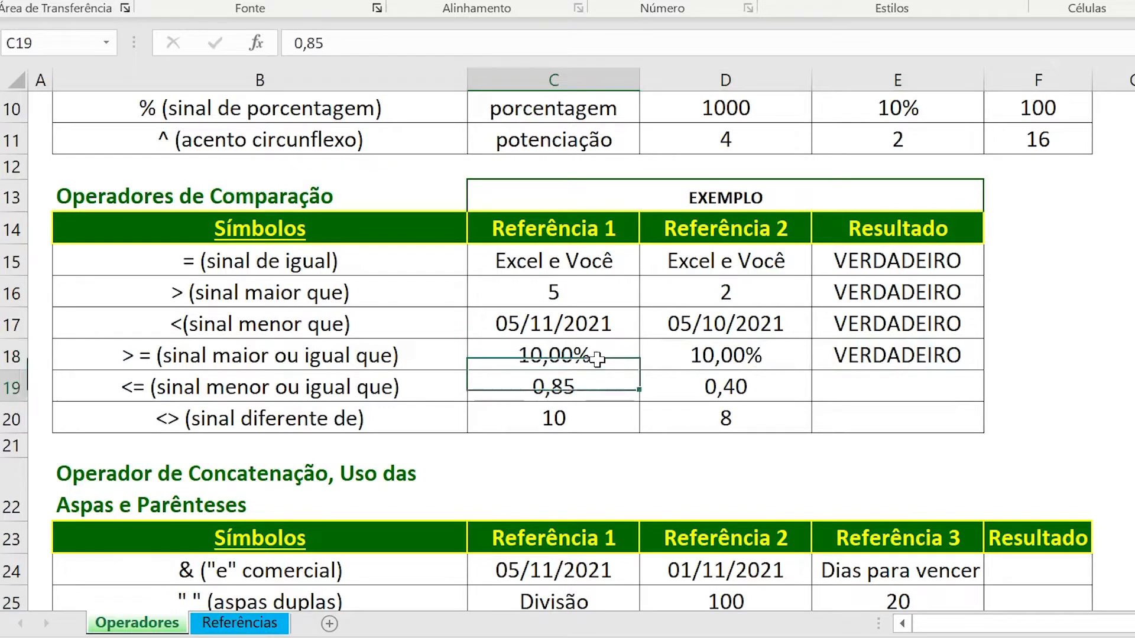
click(880, 353)
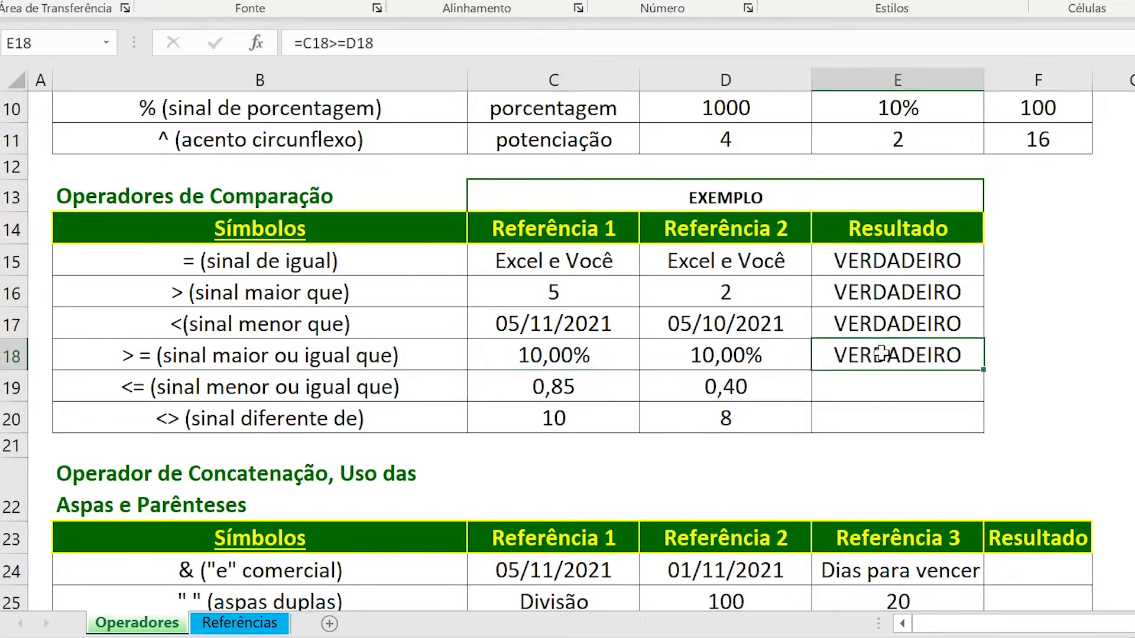
Set the Referência 1 percentage in C18 to 9,8% and check the comparison result in E18.
click(599, 359)
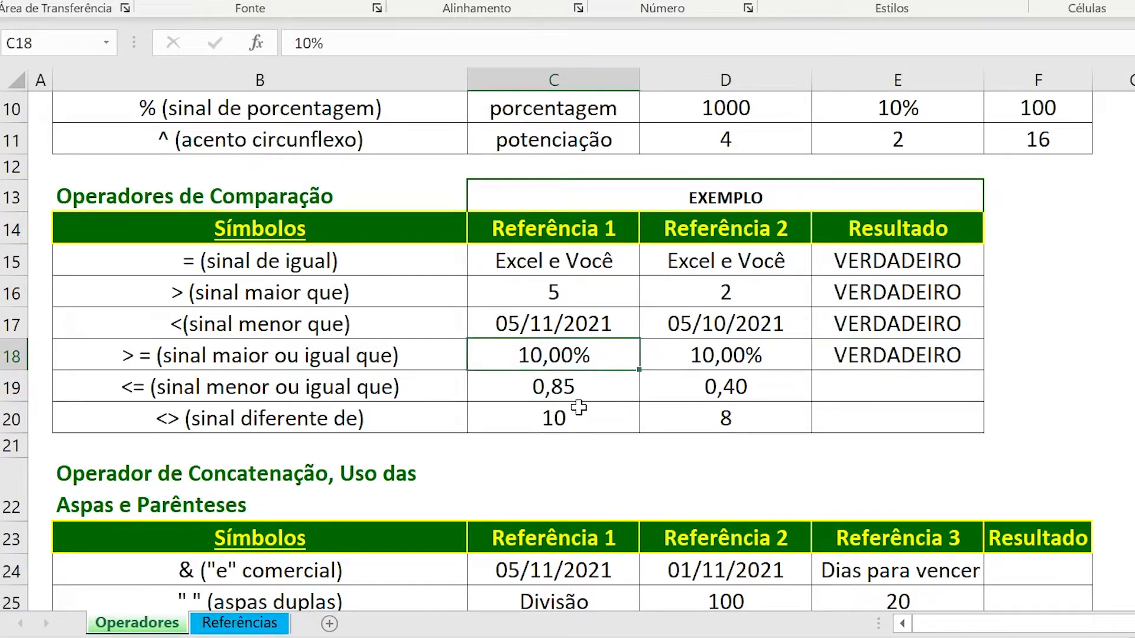
text(9,8)
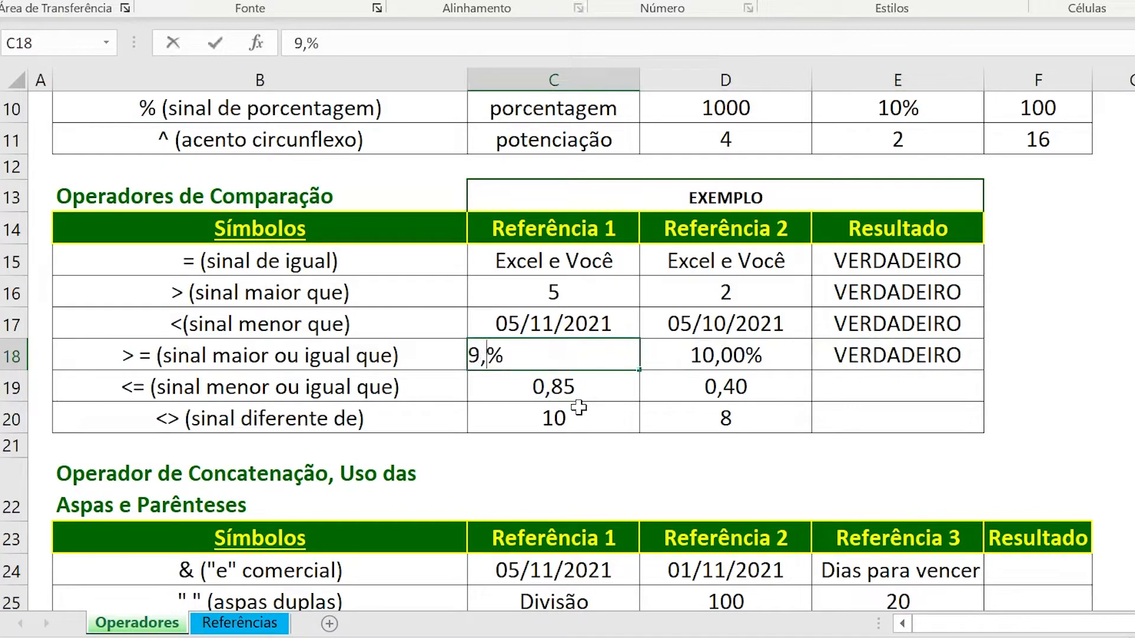
key(Return)
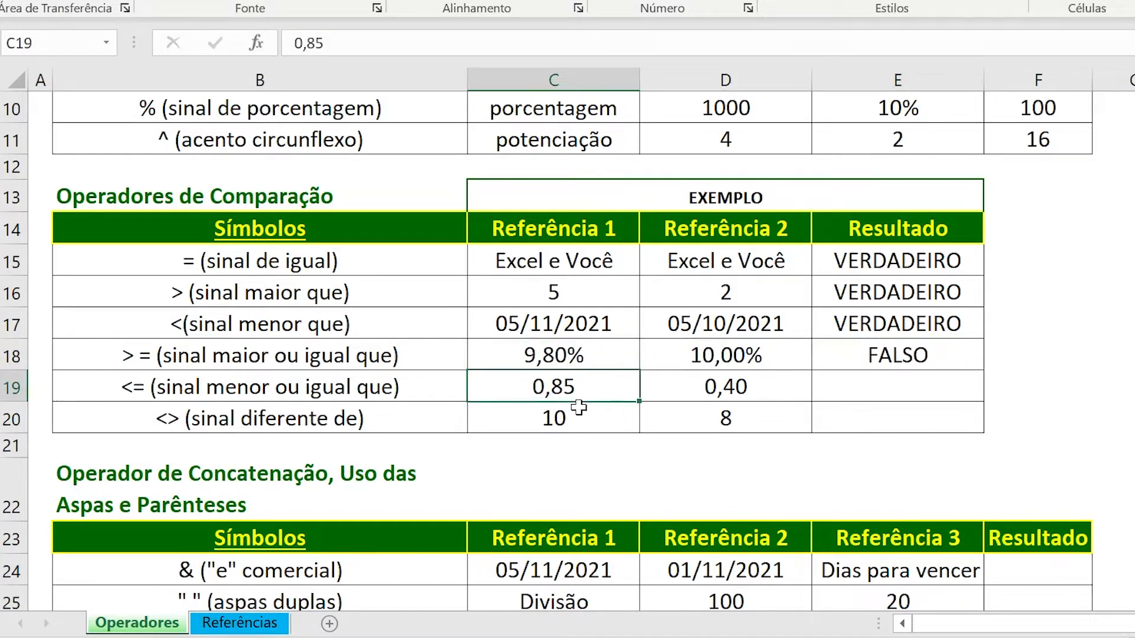
click(845, 363)
Enter the less-than-or-equal formula =C19<=D19 in the sinal menor ou igual que row's Resultado cell E19.
key(Down)
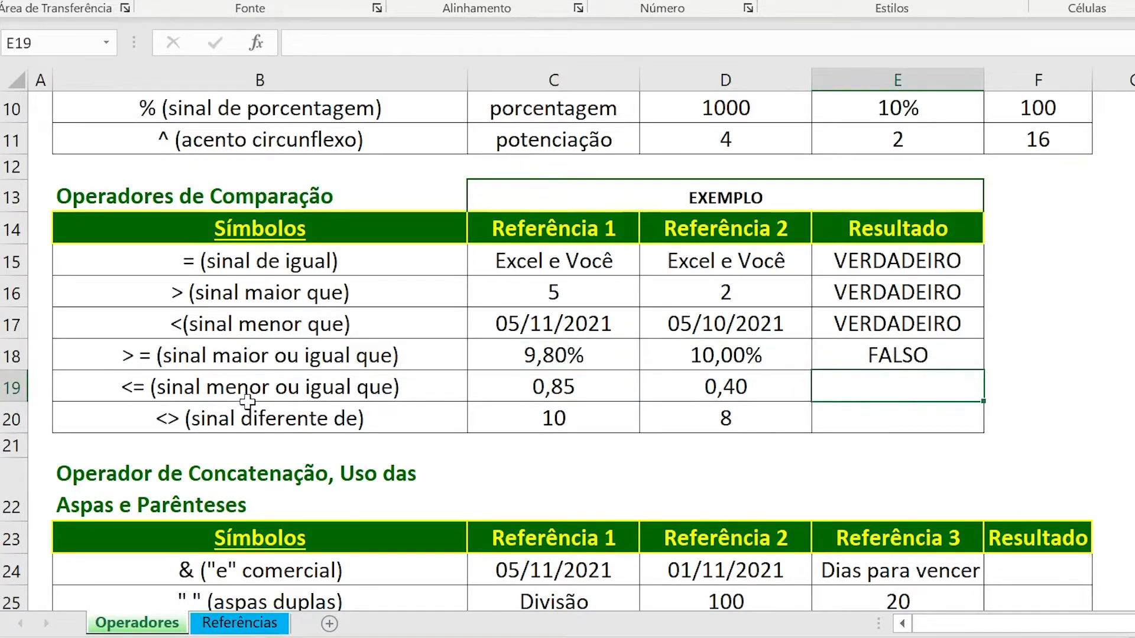
text(=)
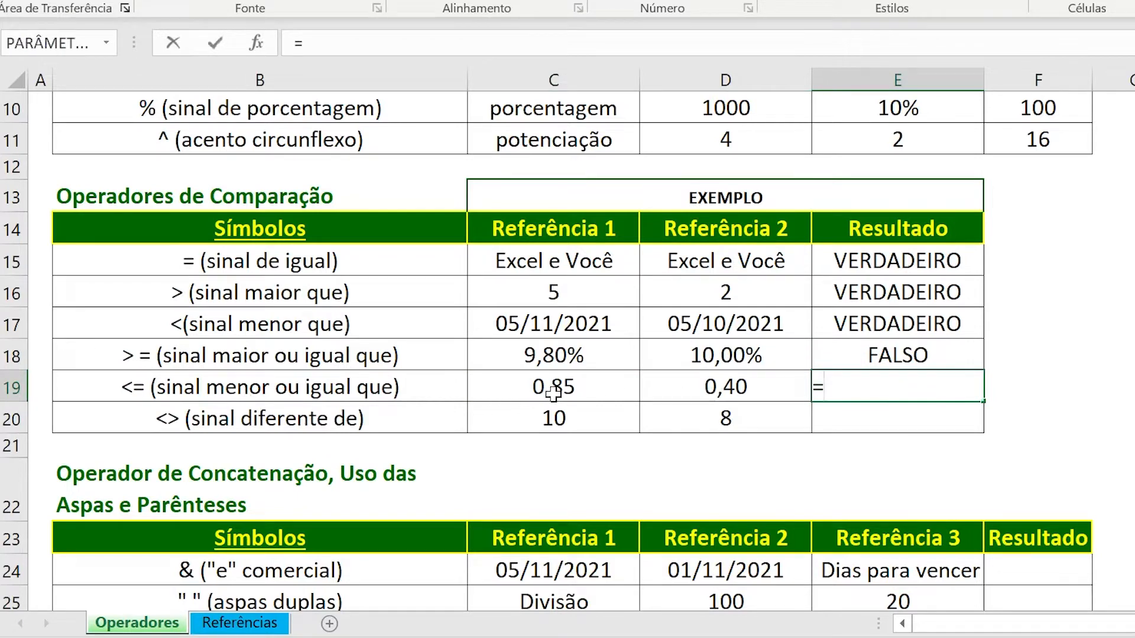
click(554, 392)
text(<)
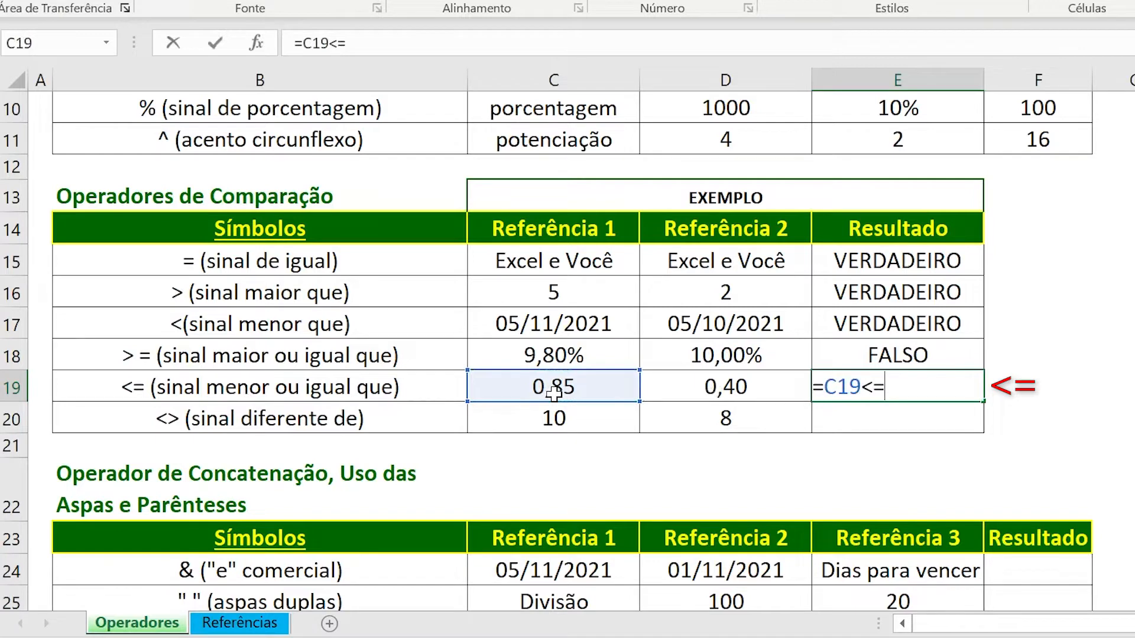
text(=)
click(684, 379)
key(Return)
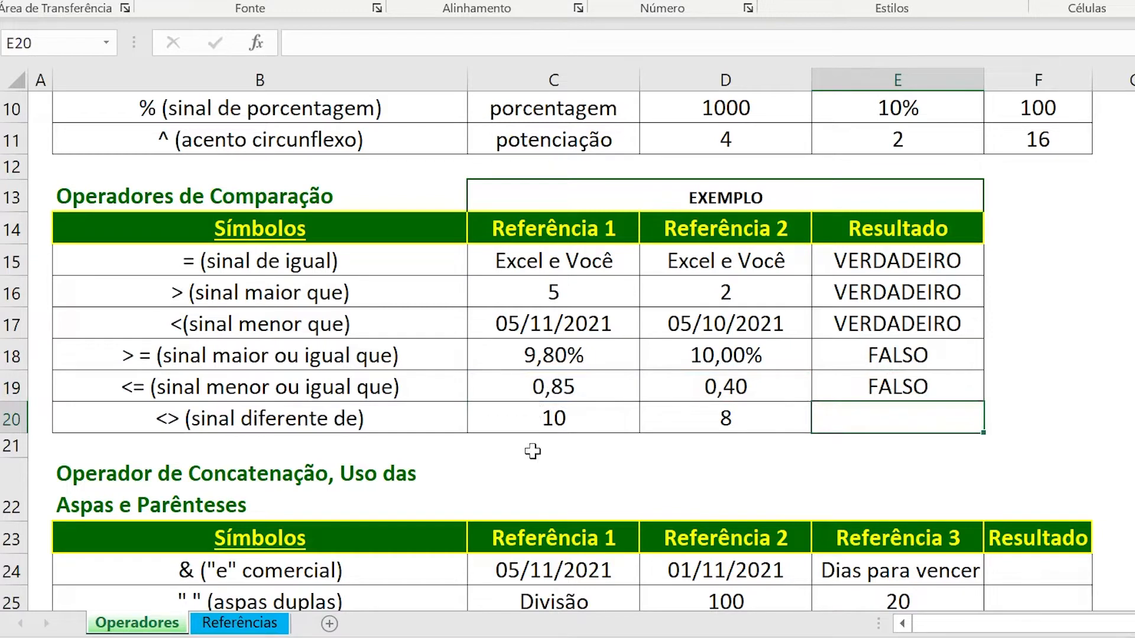
text(=)
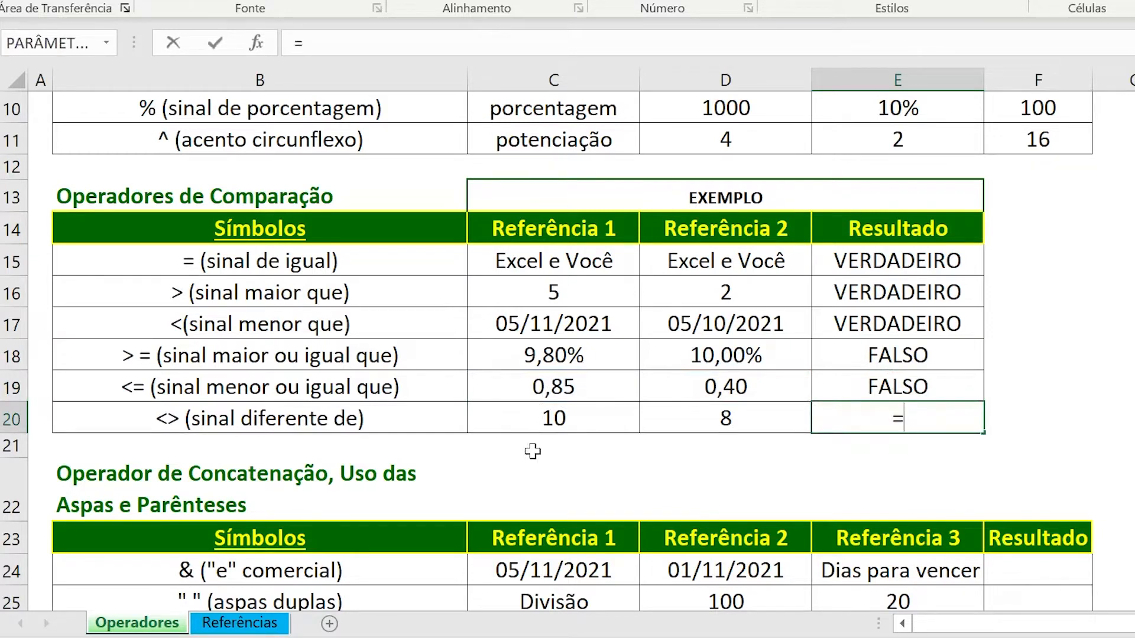
Enter the not-equal formula =C20<>D20 in the sinal diferente de row's Resultado cell E20 and check its result.
click(560, 421)
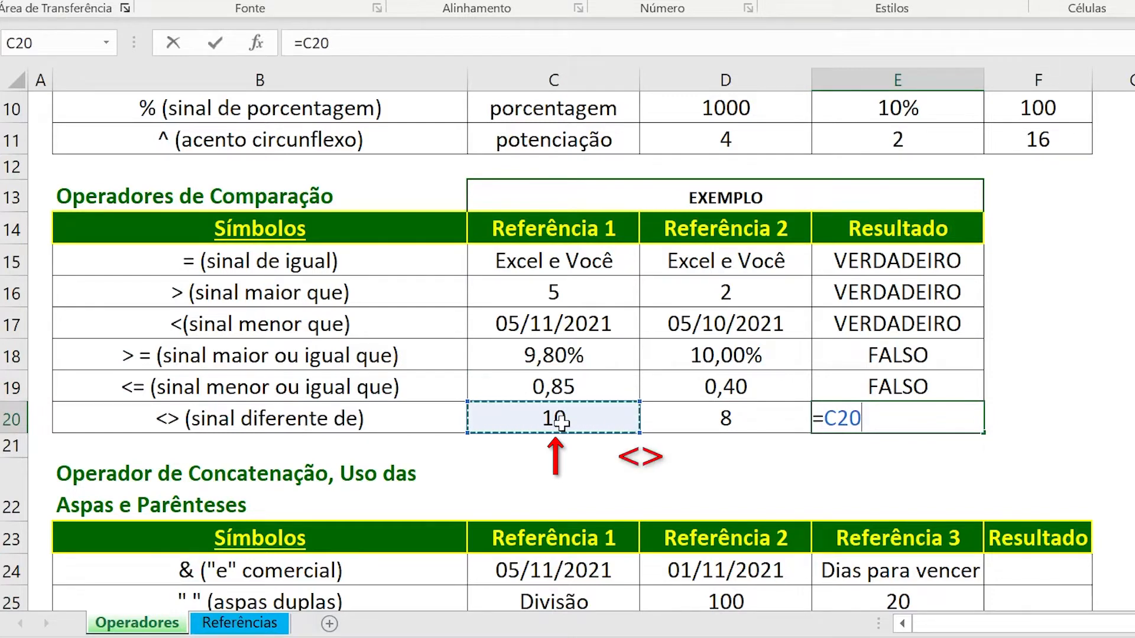
text(<>)
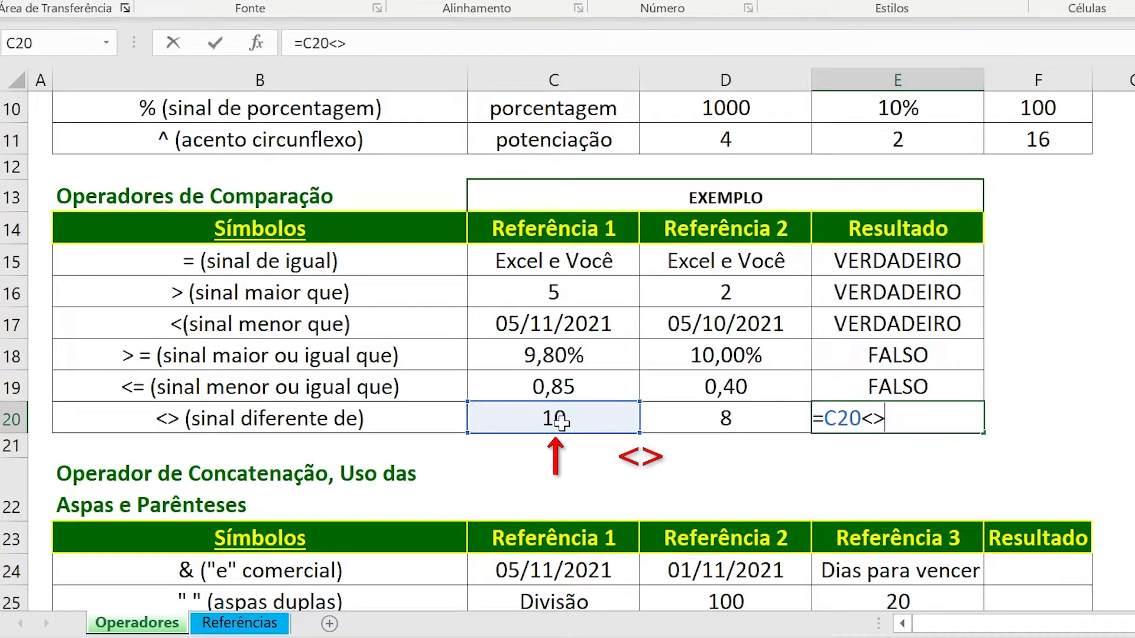
click(668, 422)
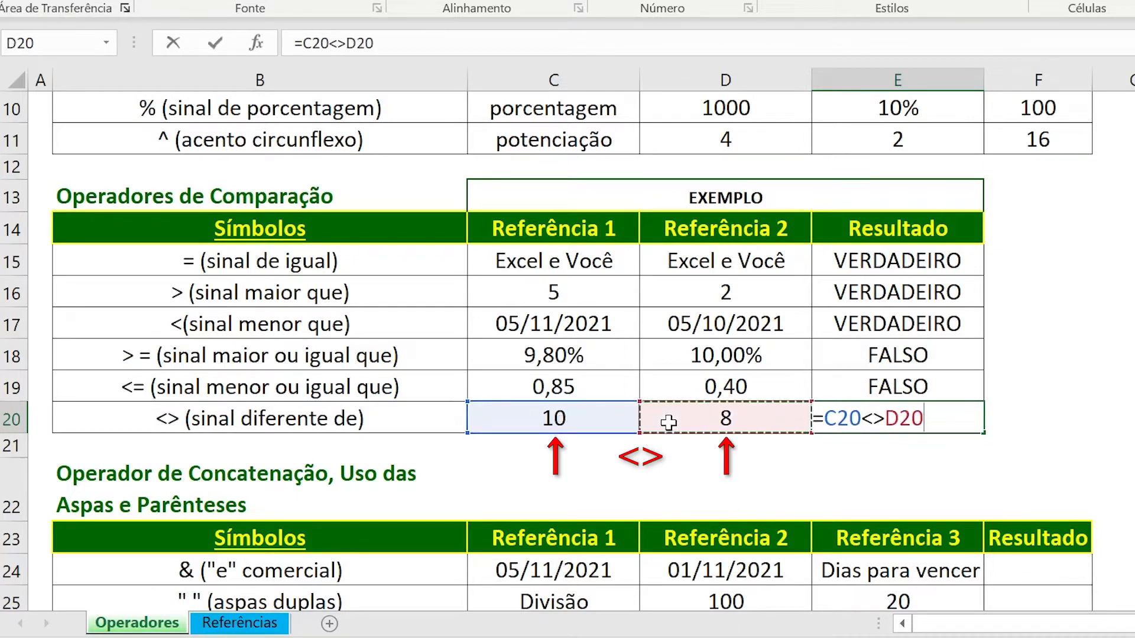
key(Return)
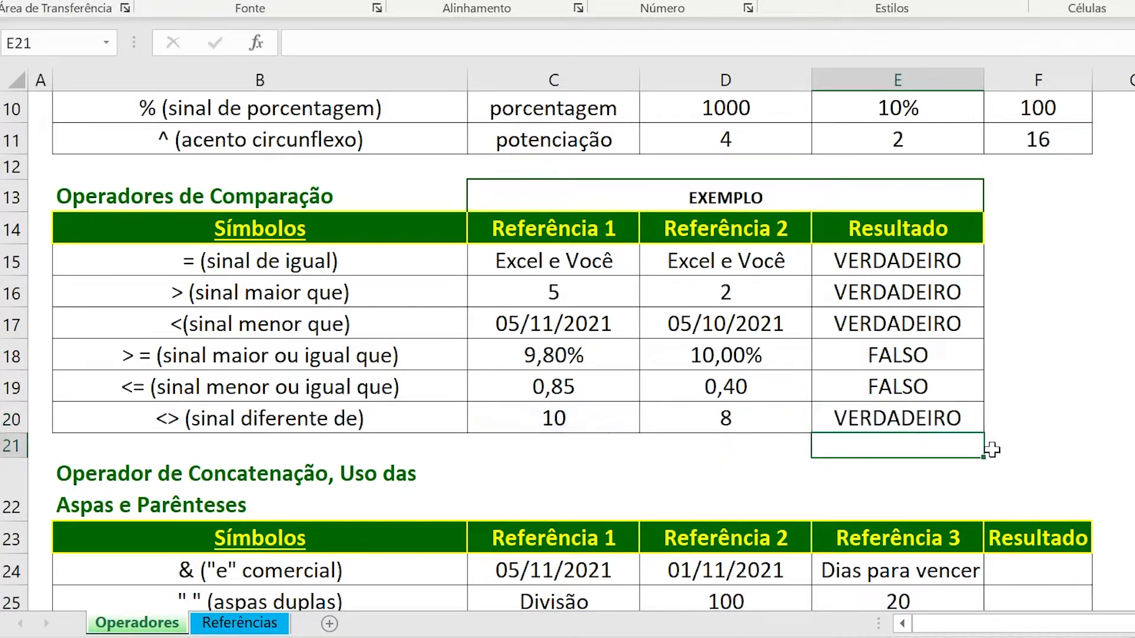
click(866, 420)
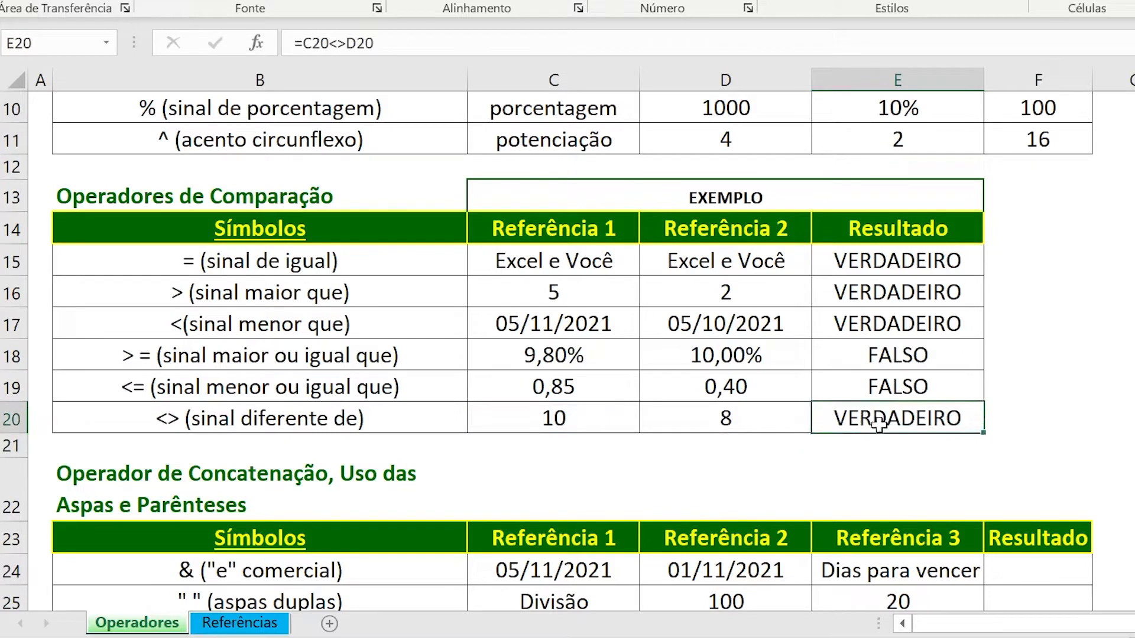
Review the C20 and D20 reference values of the sinal diferente de row and the arithmetic operators table's sum row.
click(1015, 418)
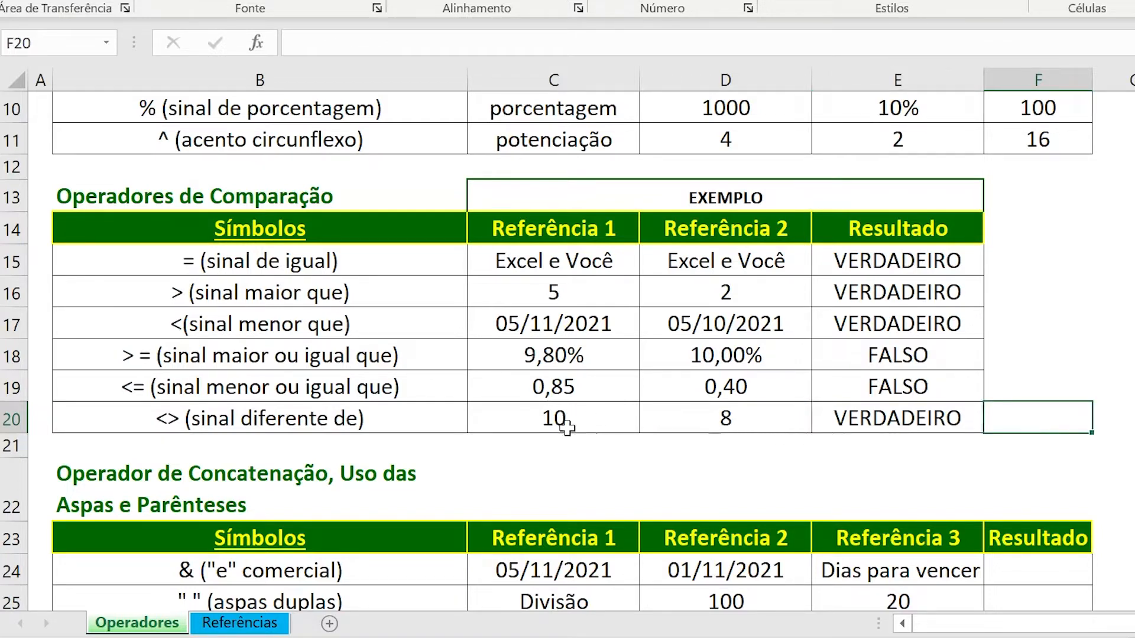
click(686, 428)
click(583, 426)
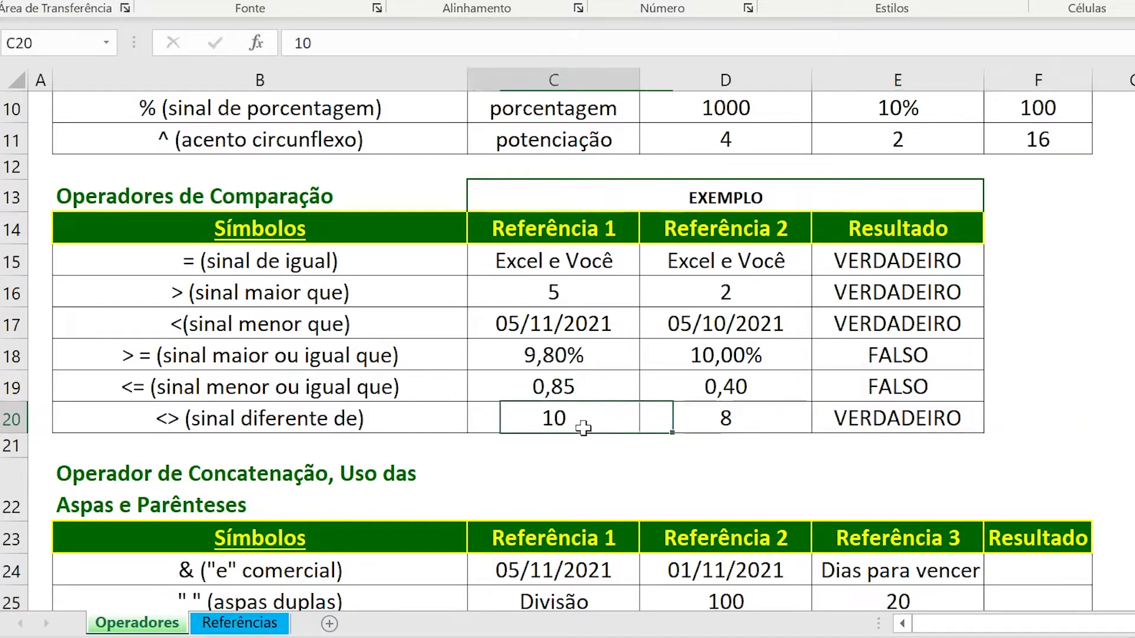
click(686, 420)
drag(603, 421, 650, 419)
scroll(664, 312, up, 3)
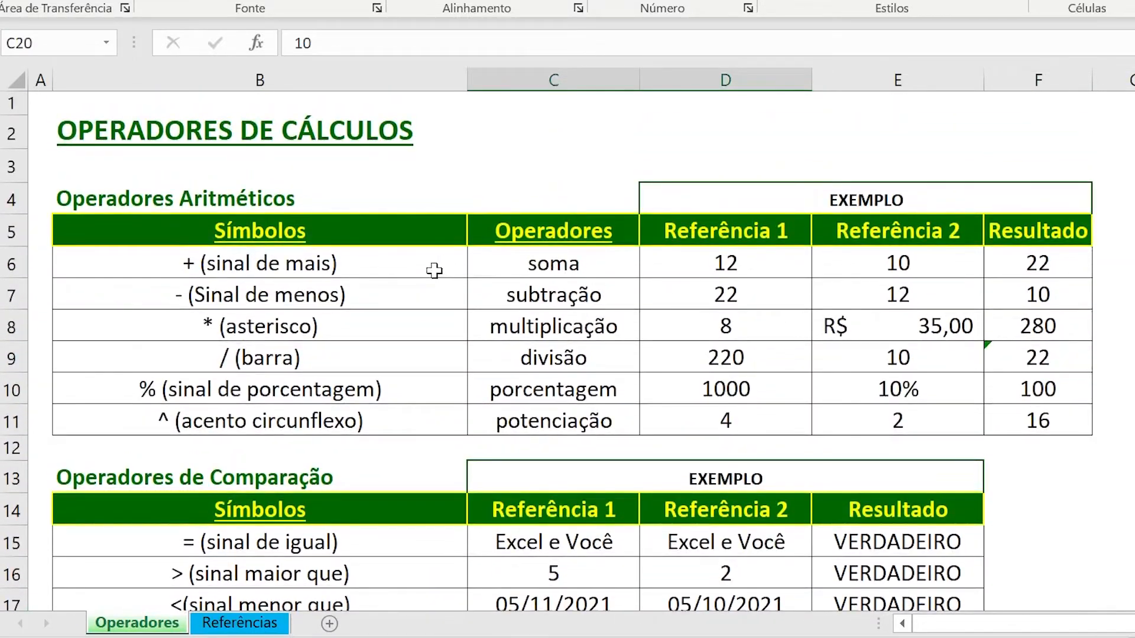
click(390, 266)
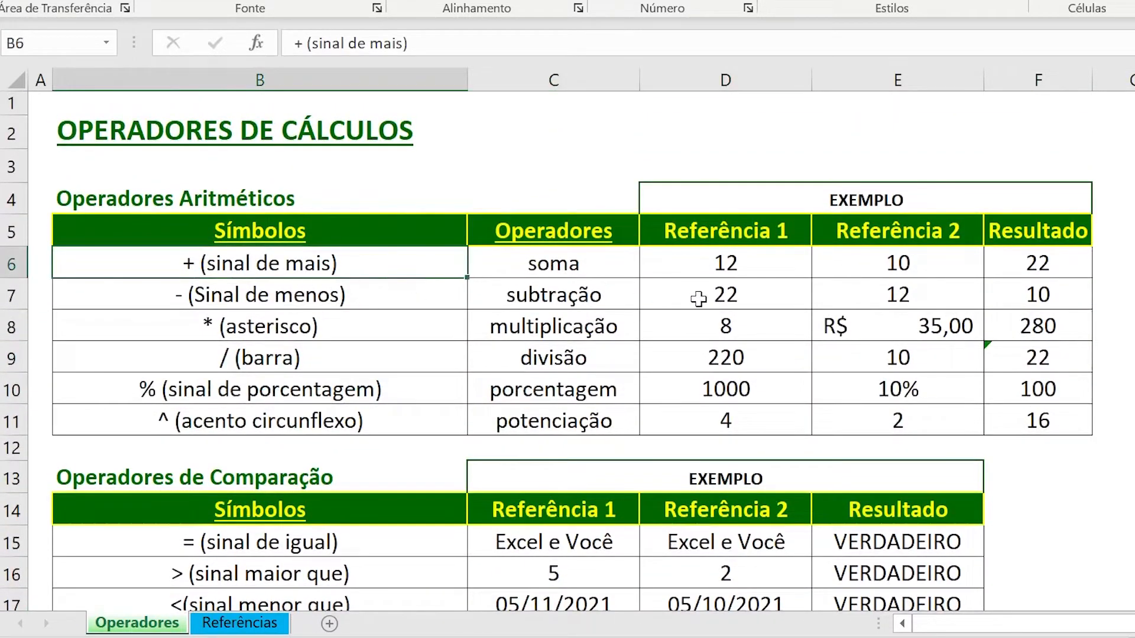
scroll(928, 299, down, 2)
scroll(928, 299, down, 2)
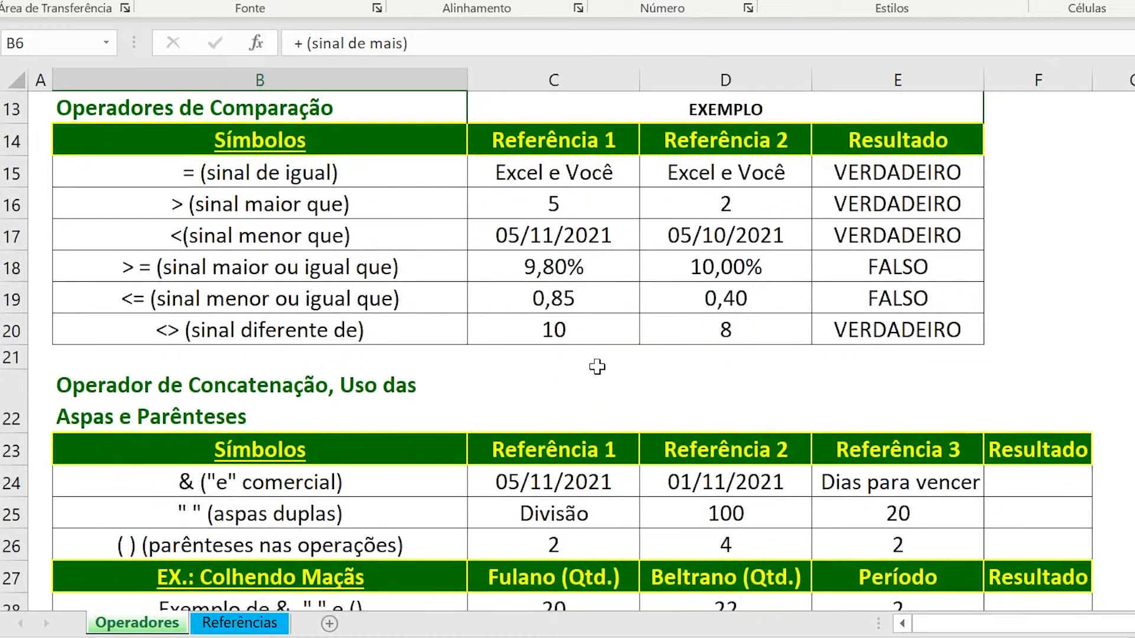
click(578, 328)
click(684, 338)
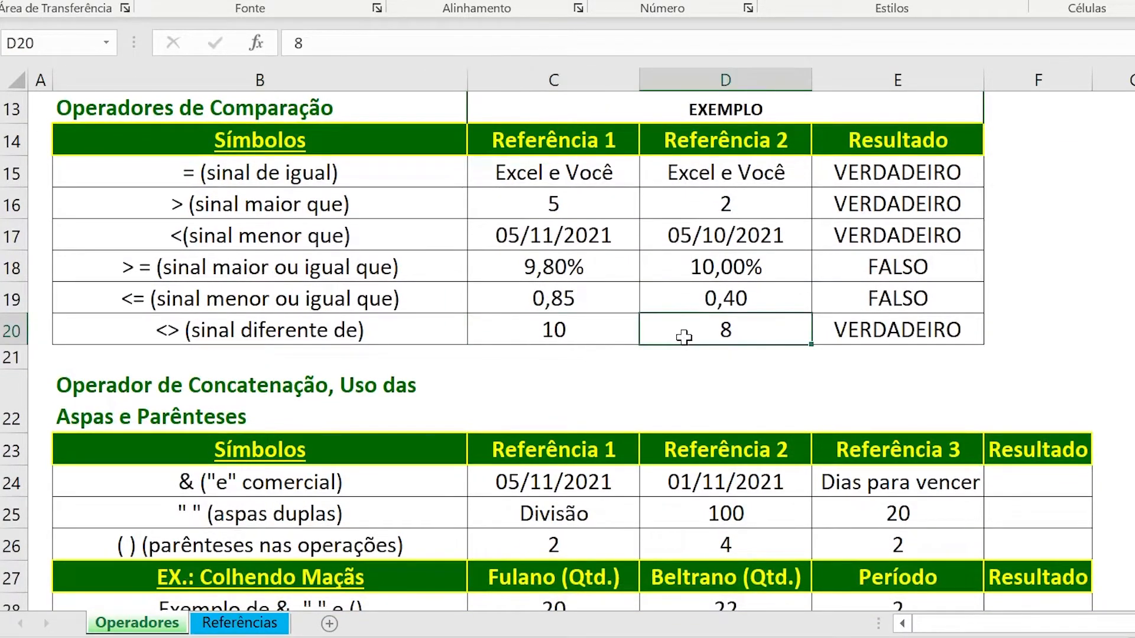
Start an SE formula in F20, beside the sinal diferente de result, with the logical test E20=VERDADEIRO.
click(1021, 326)
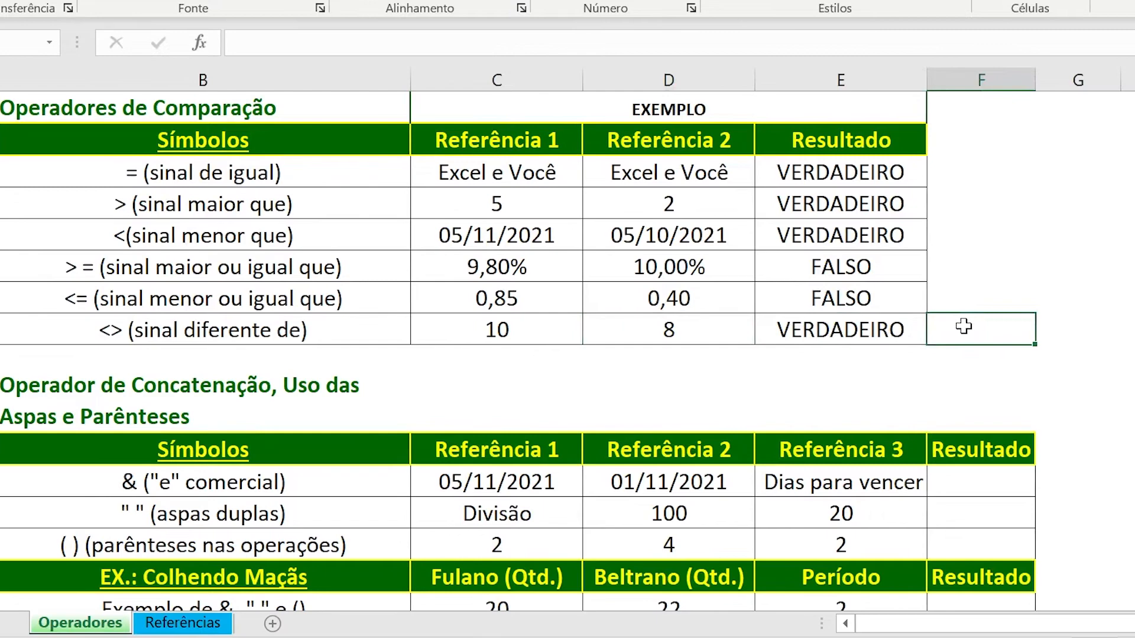
text(=)
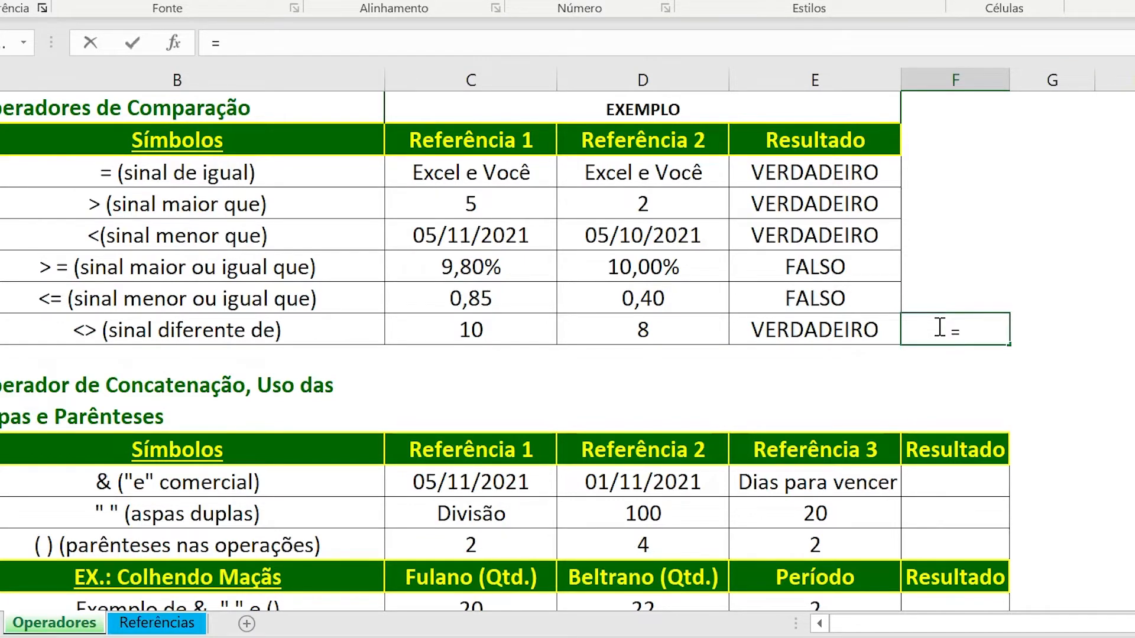
text(SE)
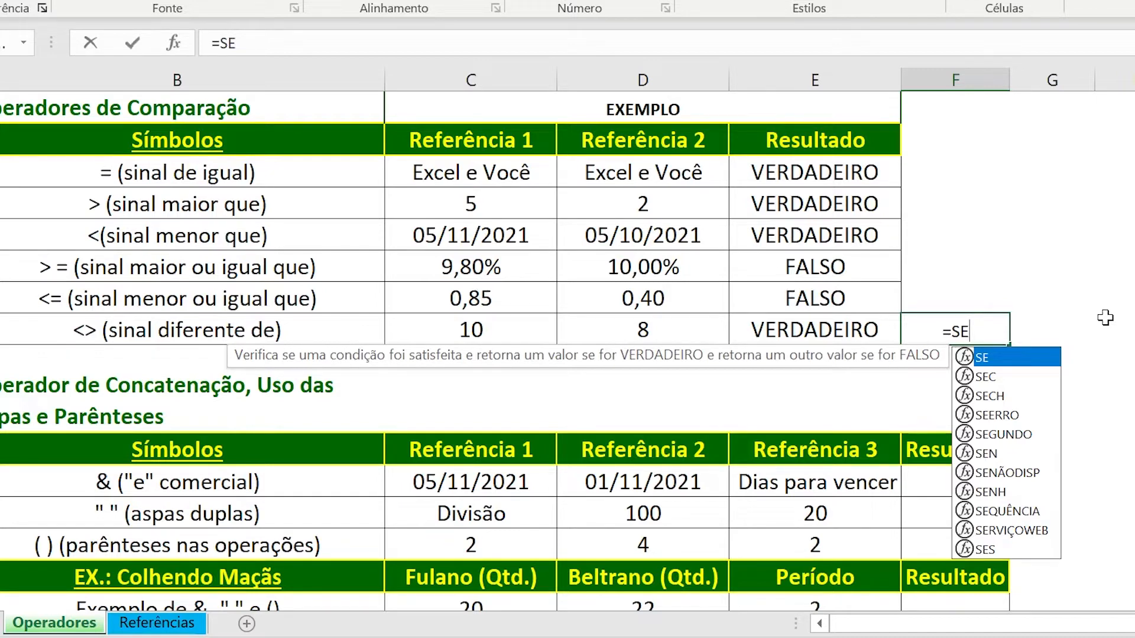
text(()
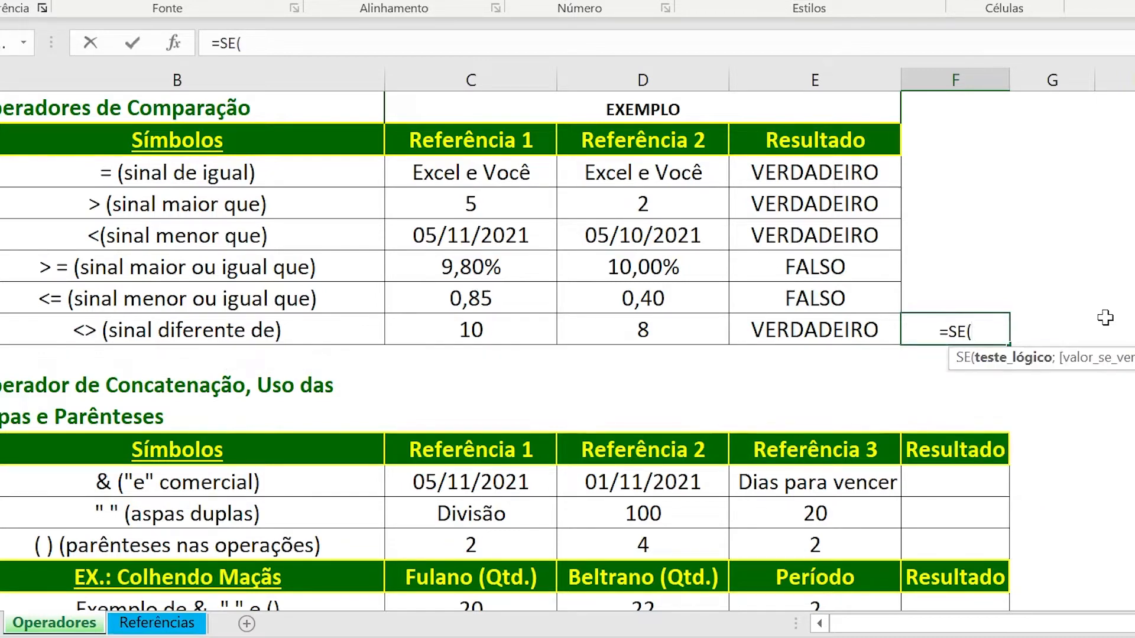
click(772, 329)
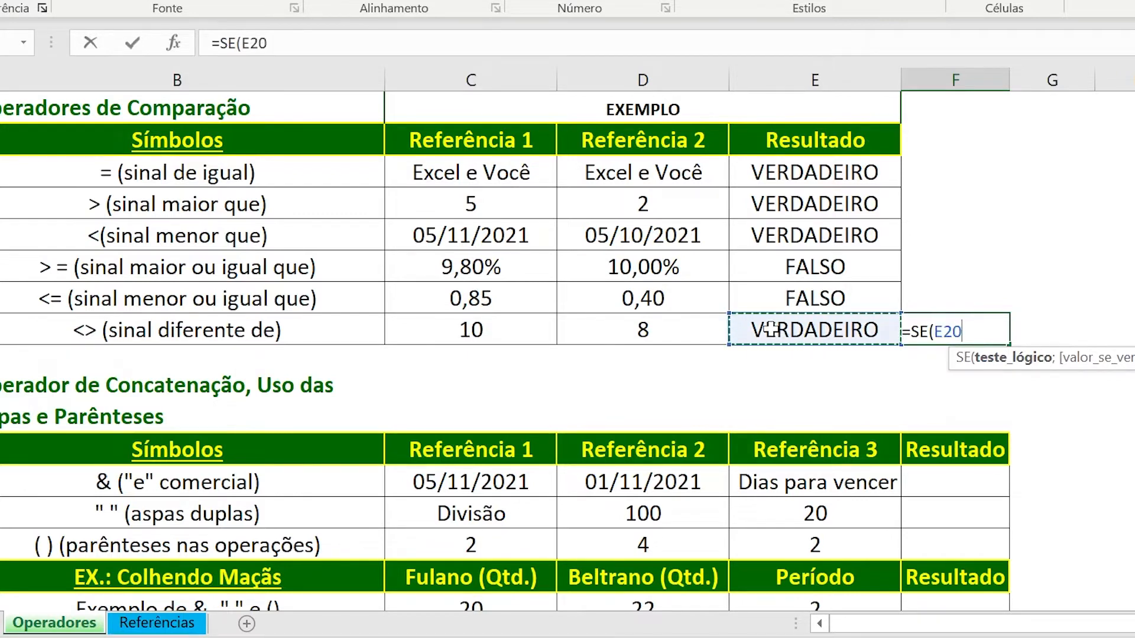
key(F2)
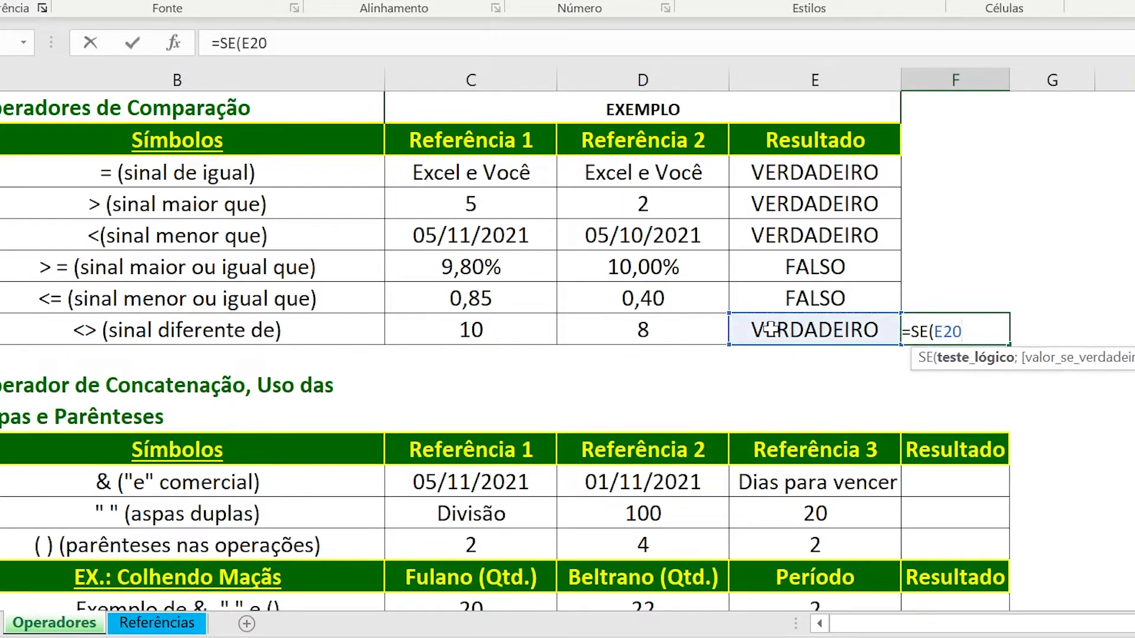
text(=verdad)
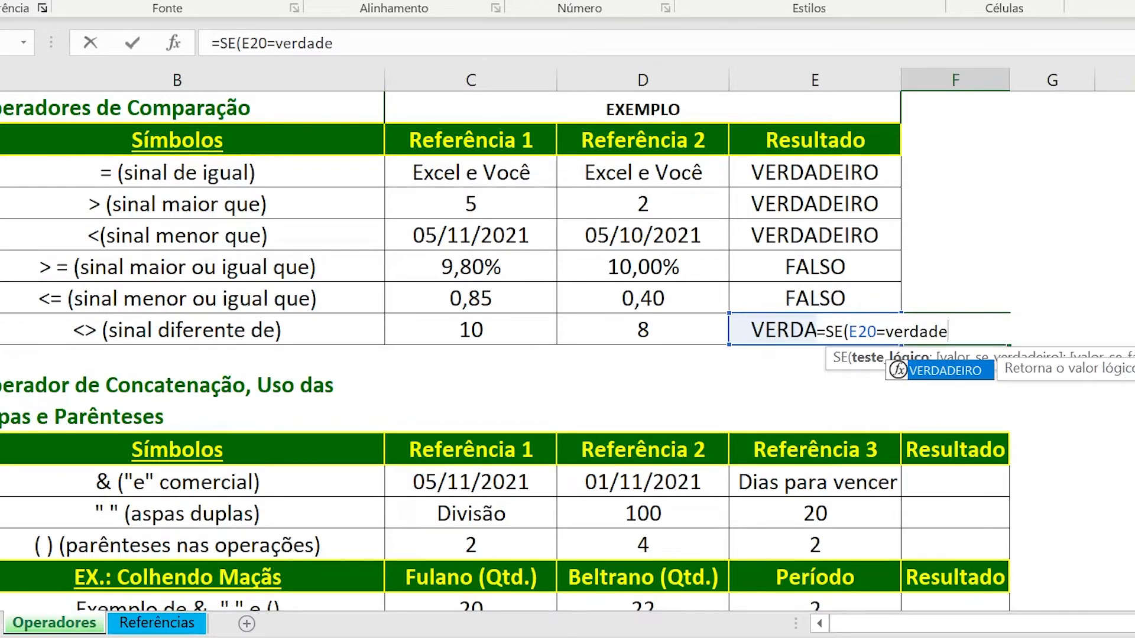
text(e)
double_click(942, 369)
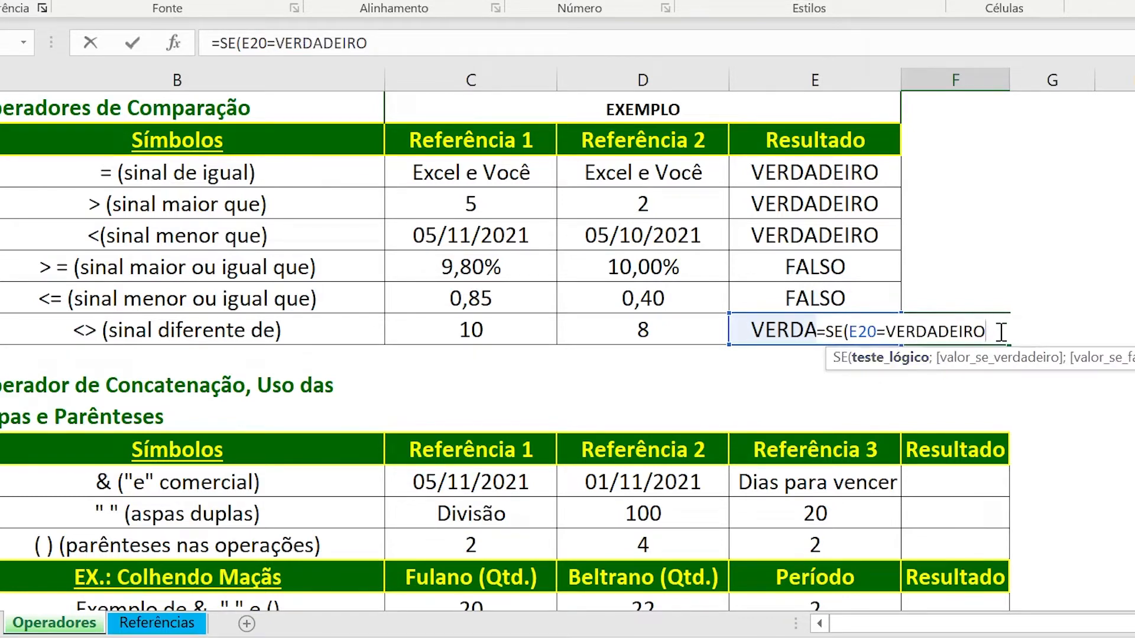
Complete the F20 SE formula with C20+D20 as the value if true and check its result.
text(;)
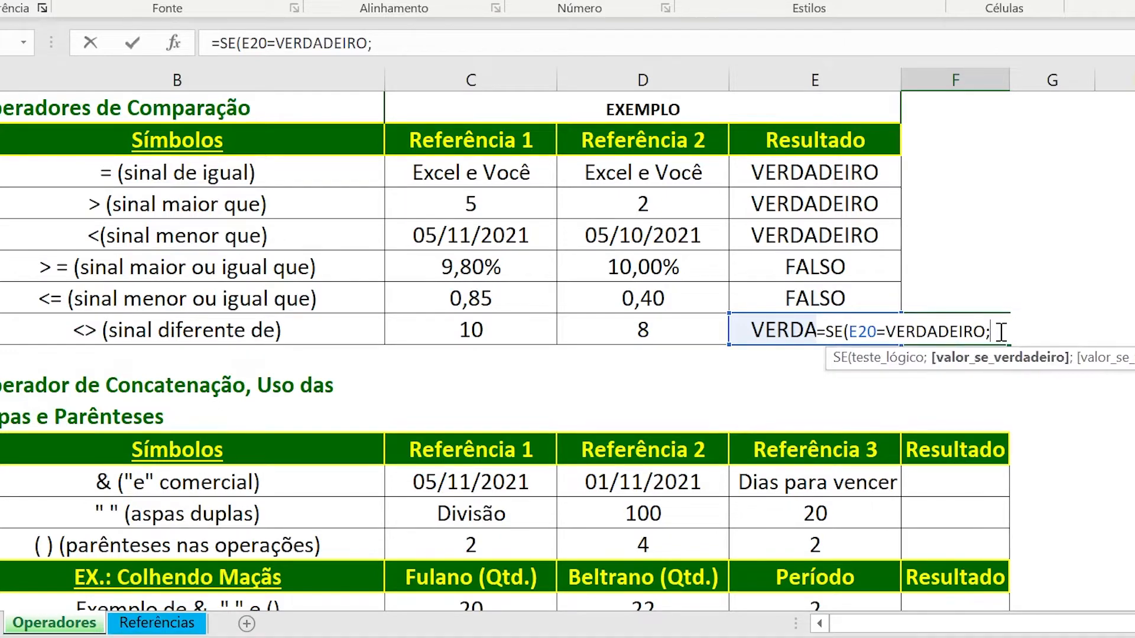
click(500, 332)
text(+)
click(592, 328)
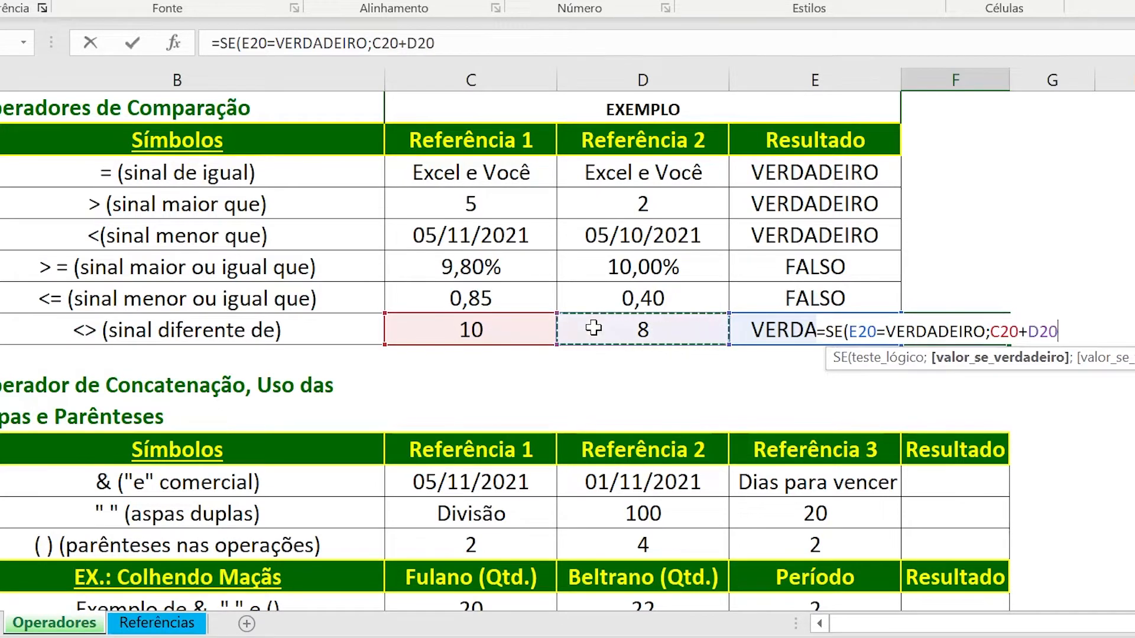
text())
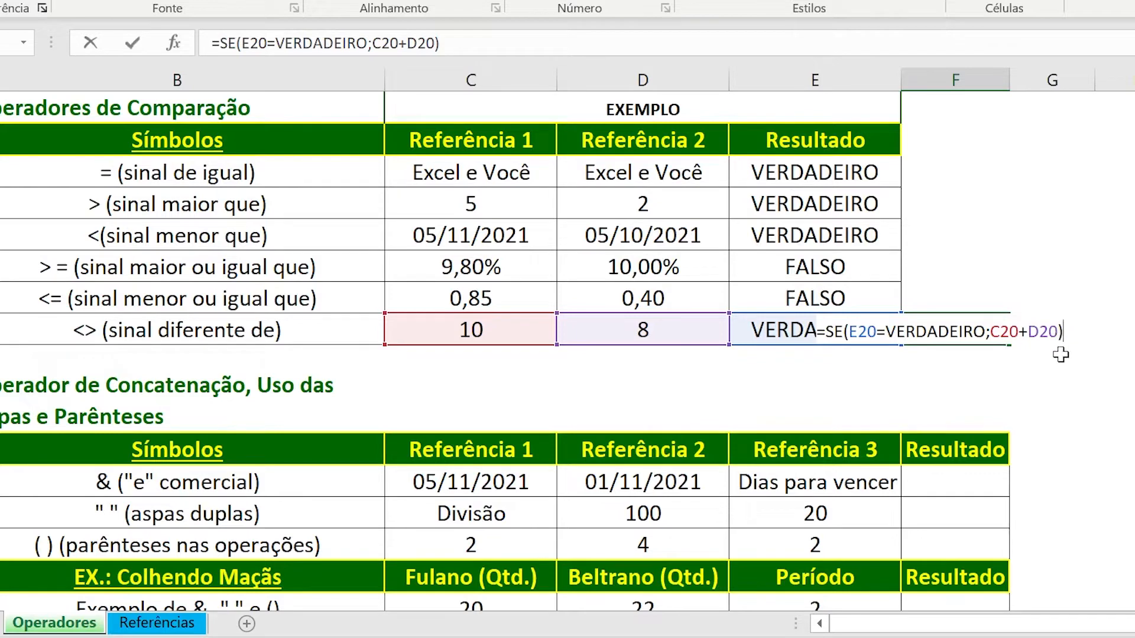
key(Return)
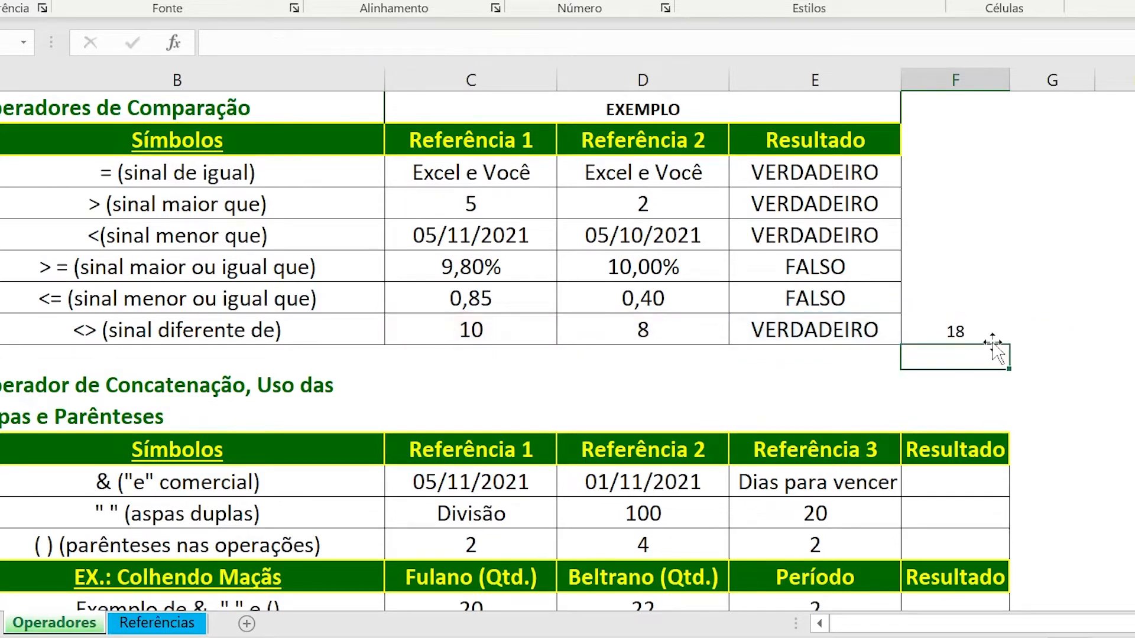
click(959, 334)
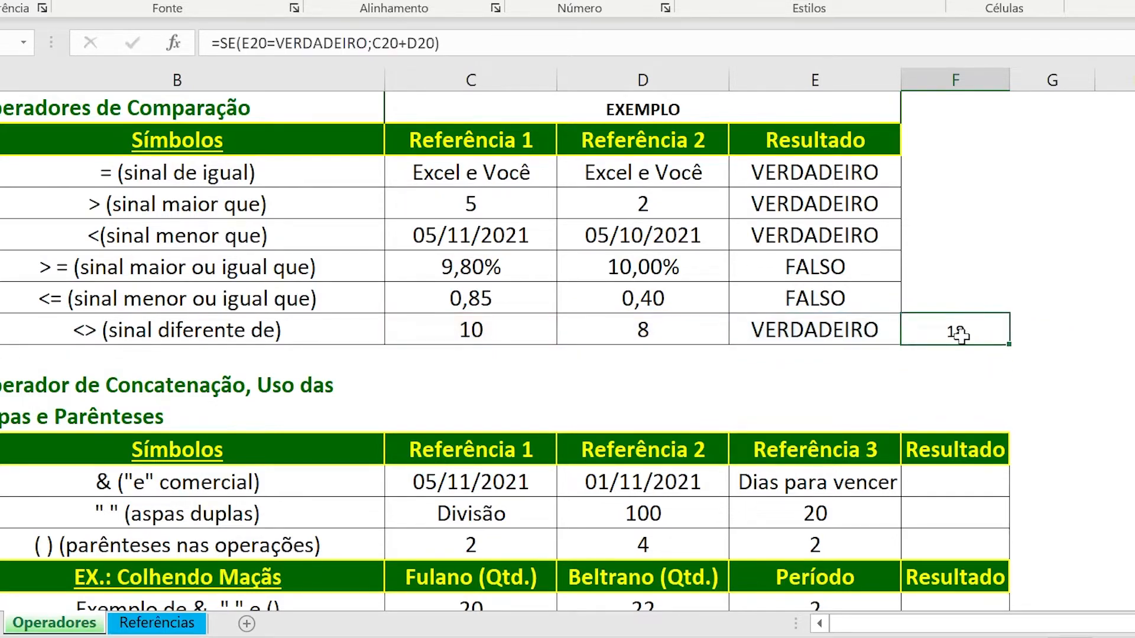
Set the Referência 2 value in D20 to 10 and check the results in E20 and F20.
click(663, 338)
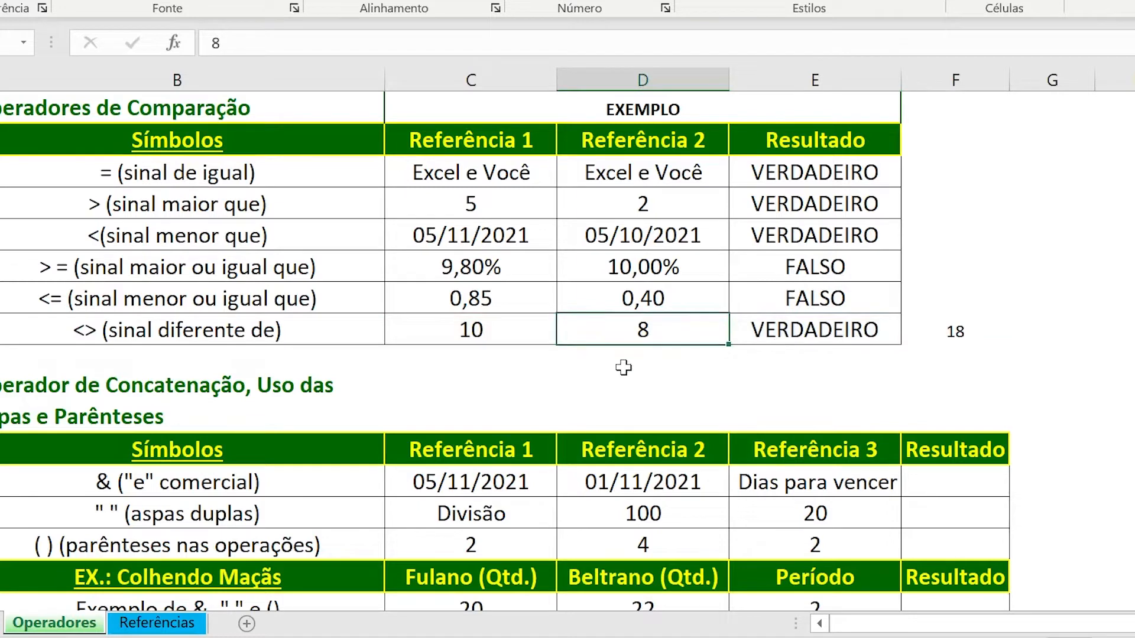
text(10)
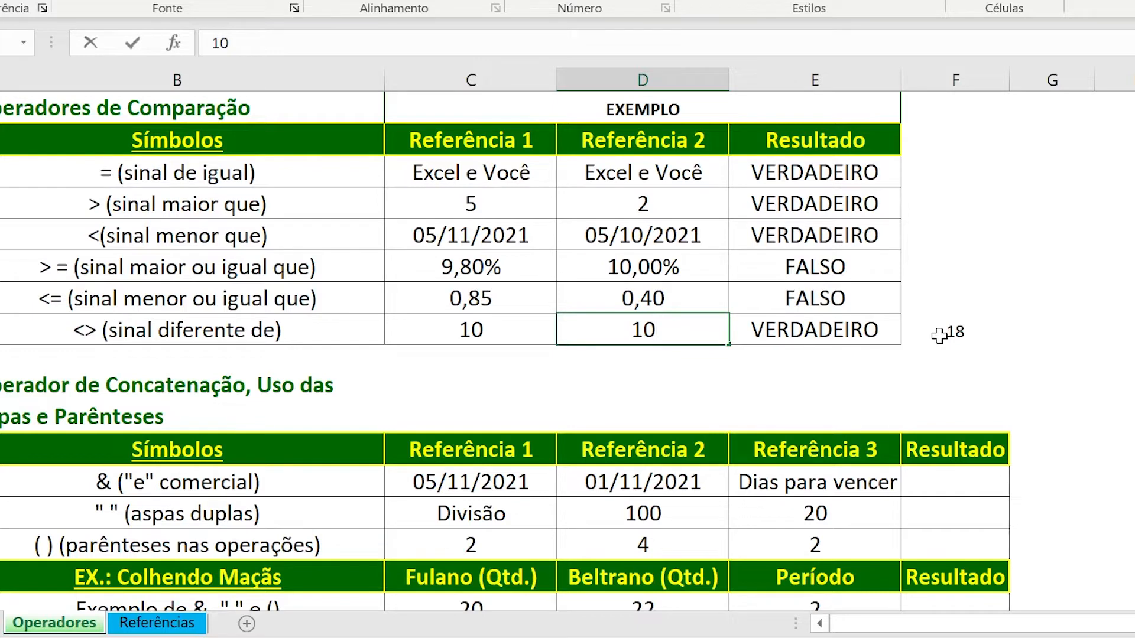
key(Return)
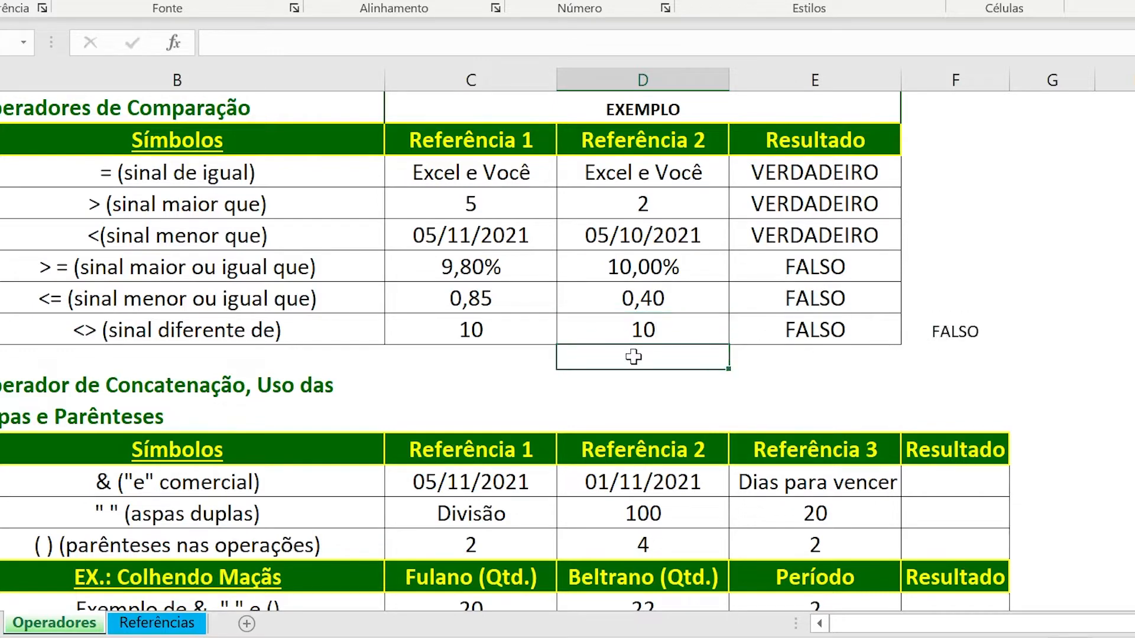
click(751, 332)
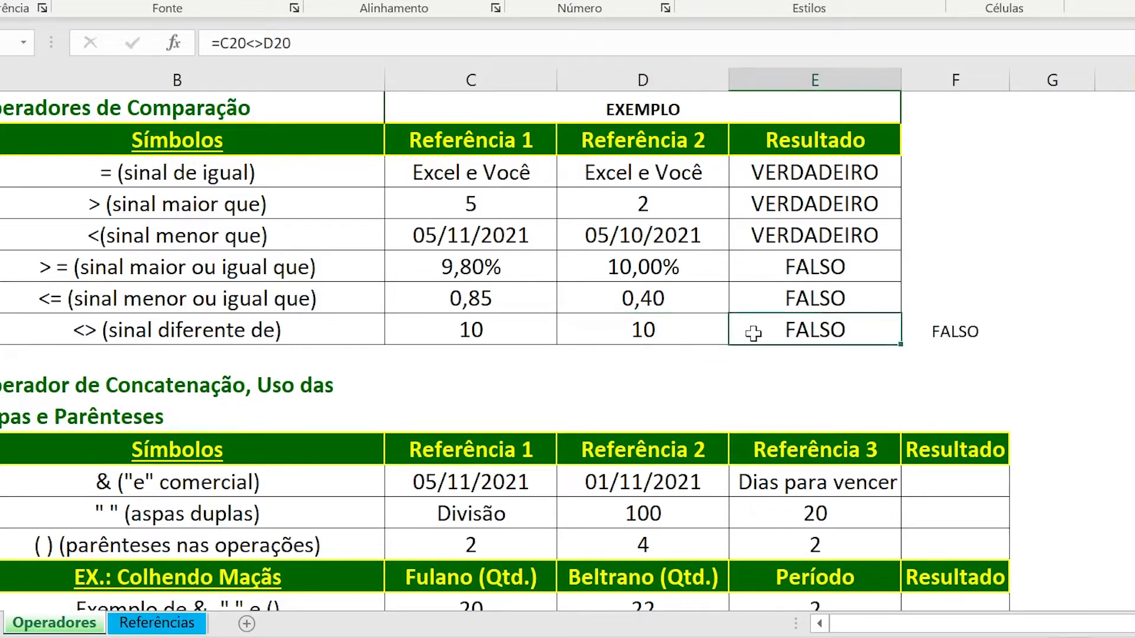
click(942, 336)
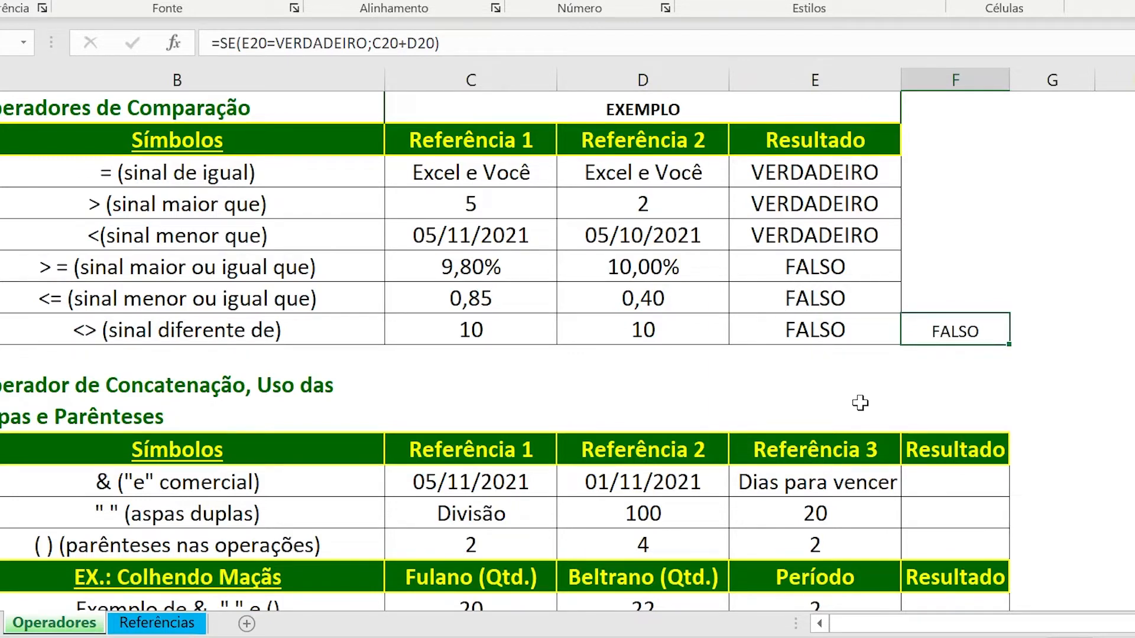
drag(502, 334, 601, 328)
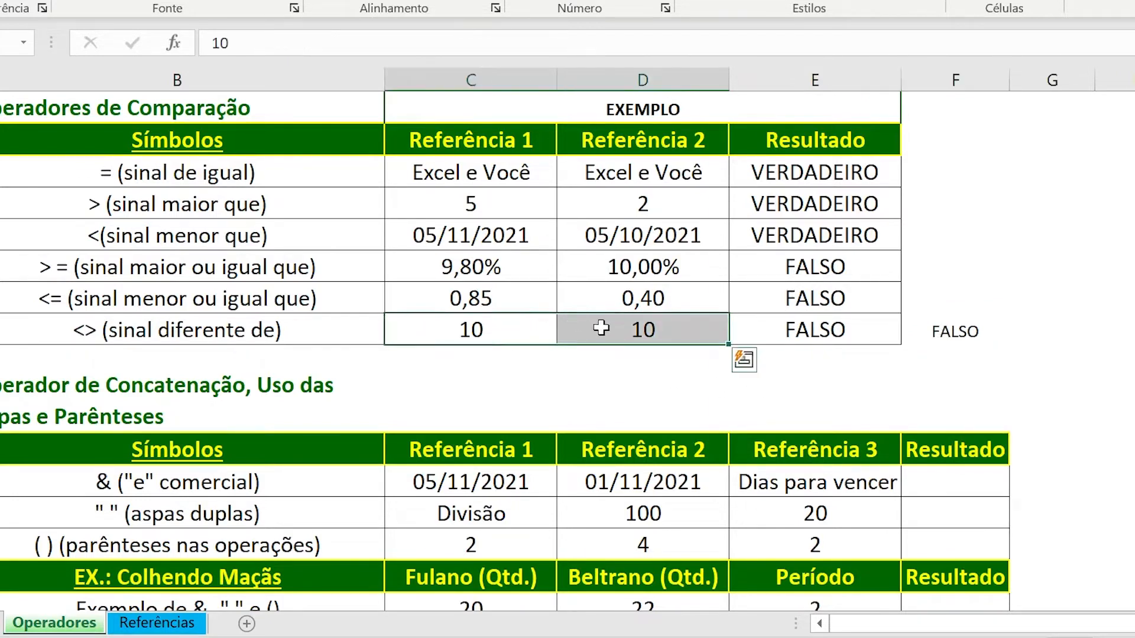
click(828, 328)
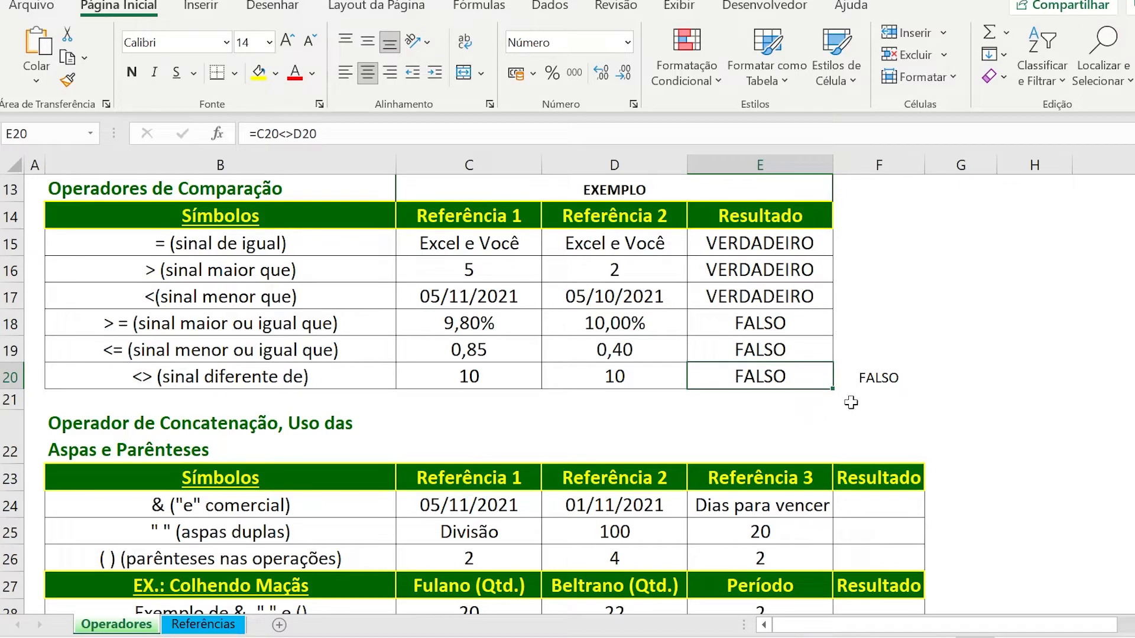
Subtract the Referência 2 date from the Referência 1 date in F24 of the "e" comercial row with =C24-D24.
scroll(851, 403, down, 1)
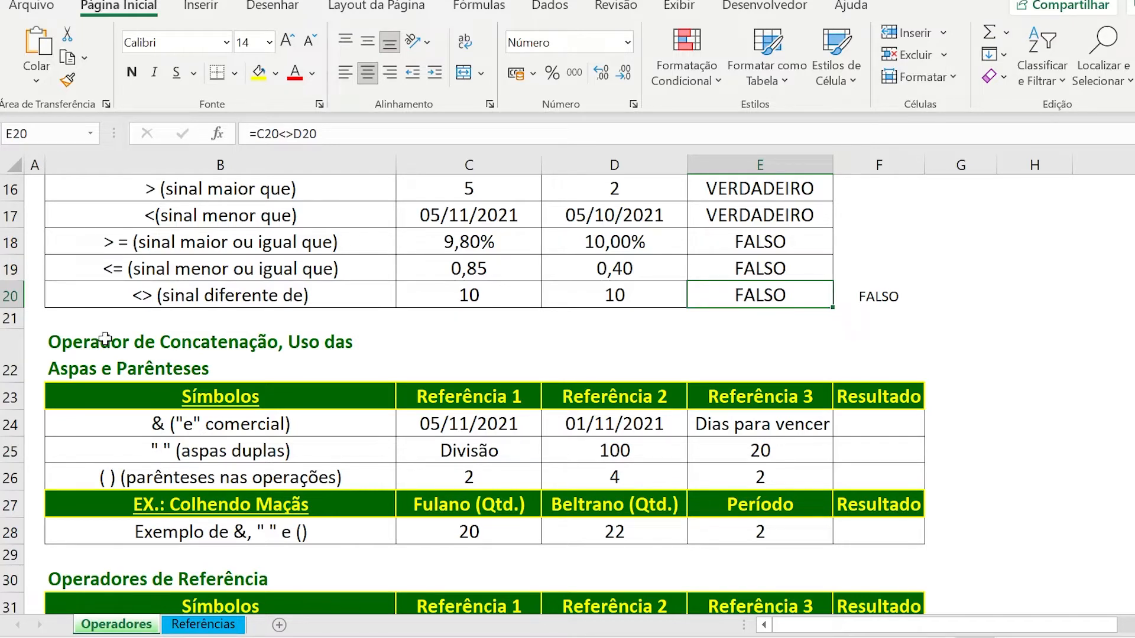
click(902, 426)
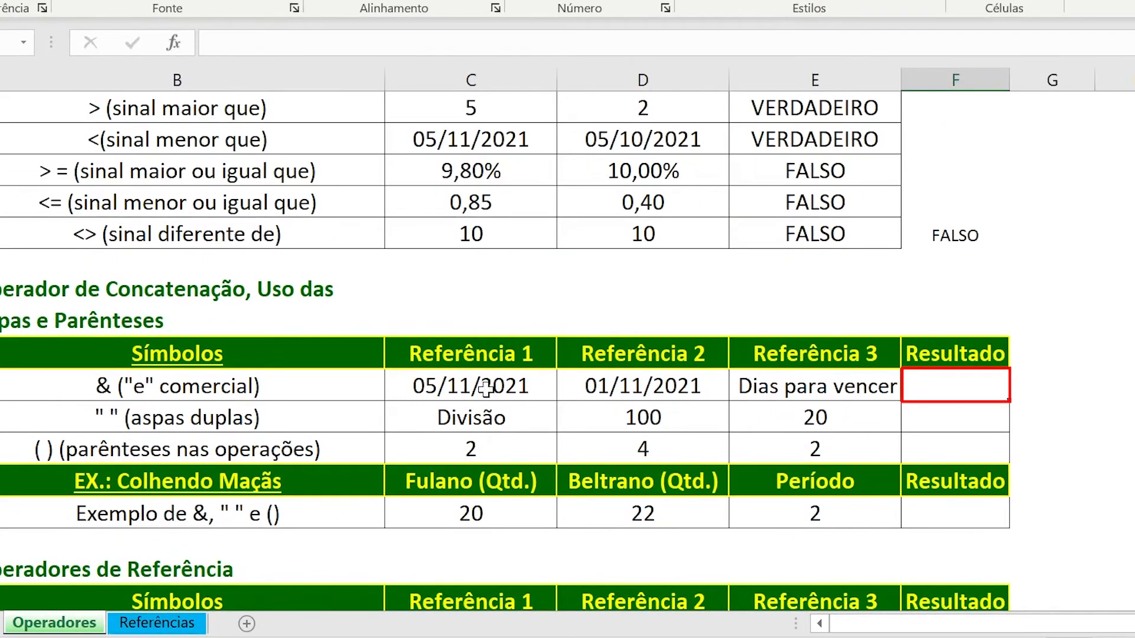
text(=)
click(485, 389)
text(-)
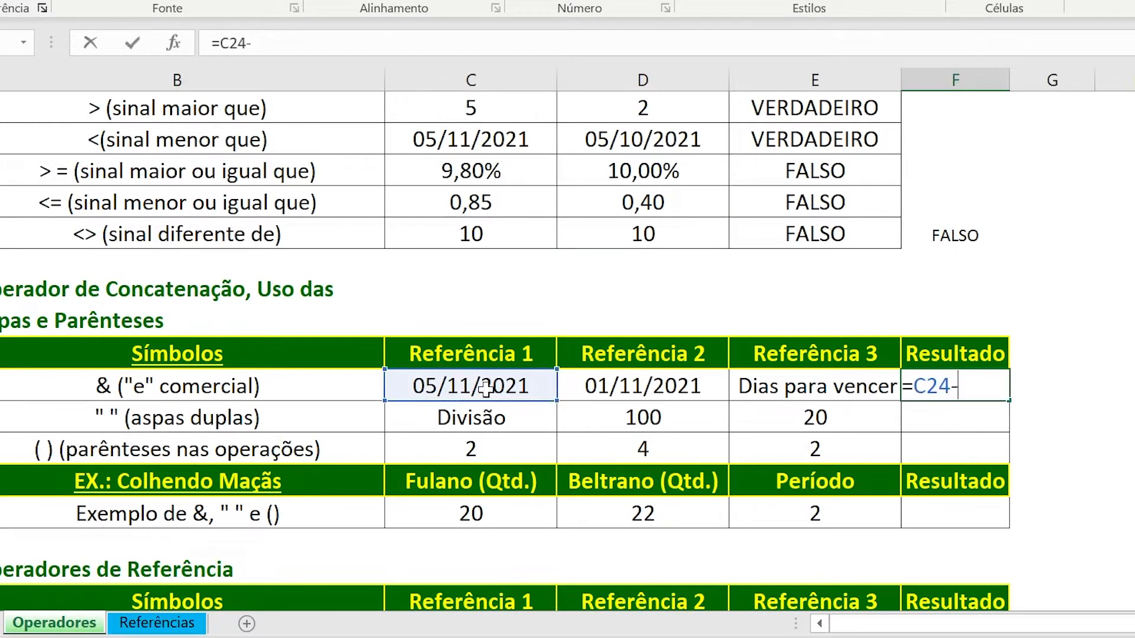
click(590, 387)
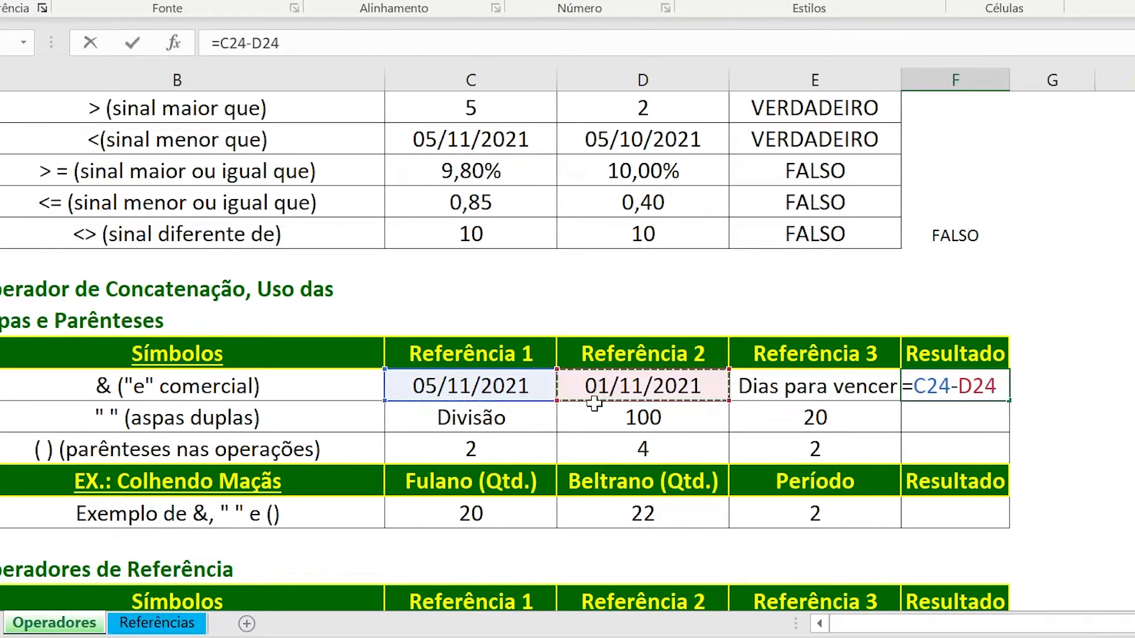
key(Return)
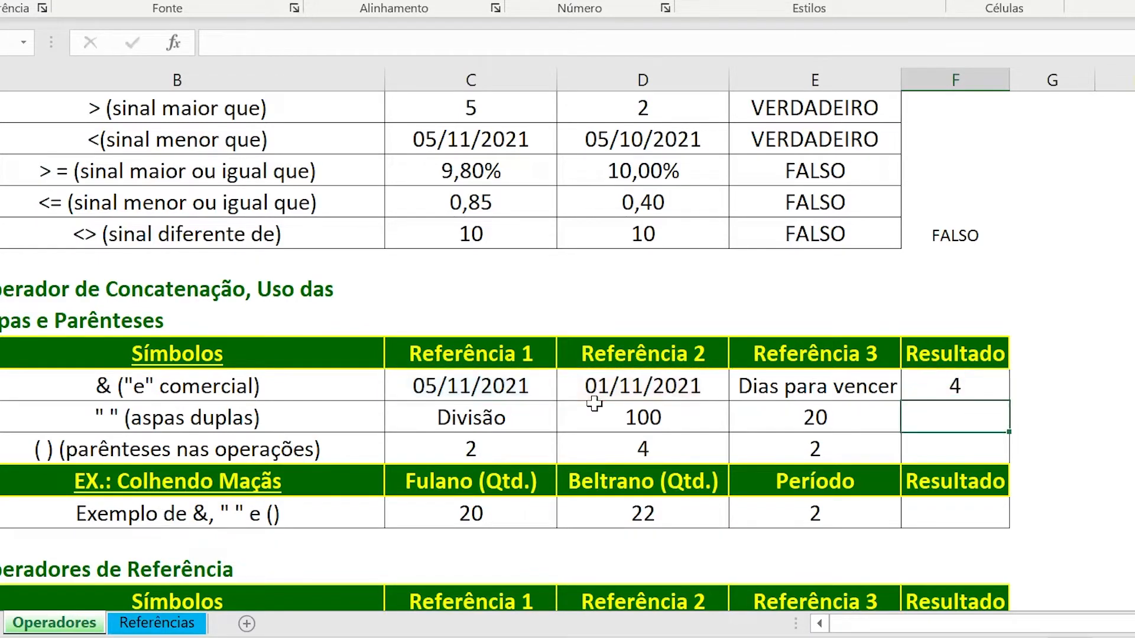
Extend the F24 formula to =C24-D24&E24 and autofit column F to its contents.
click(925, 388)
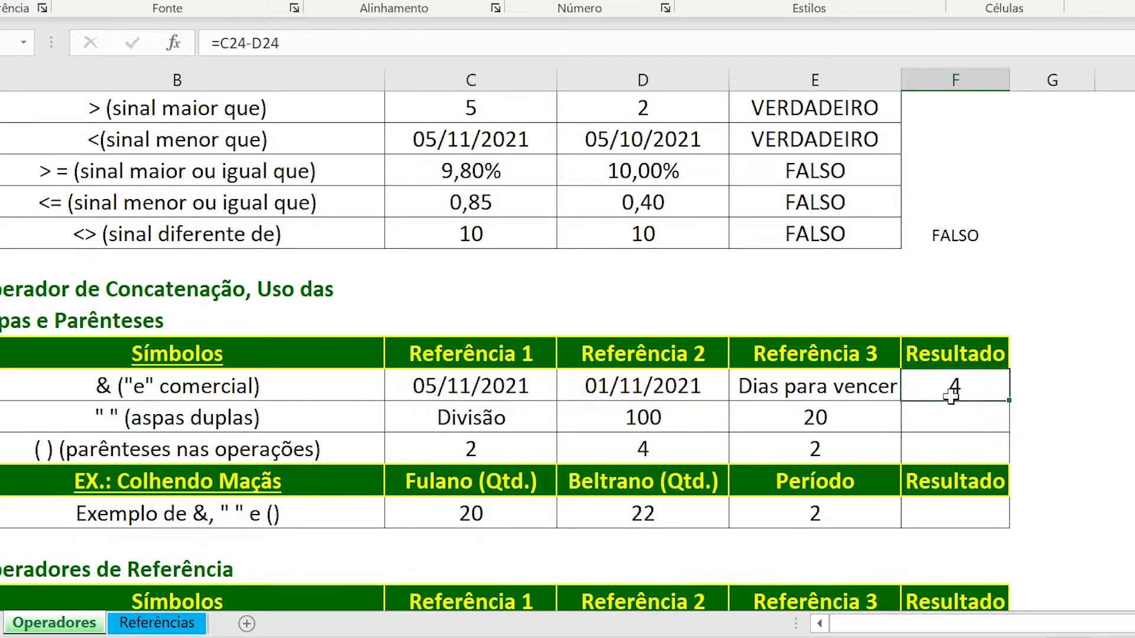
click(843, 387)
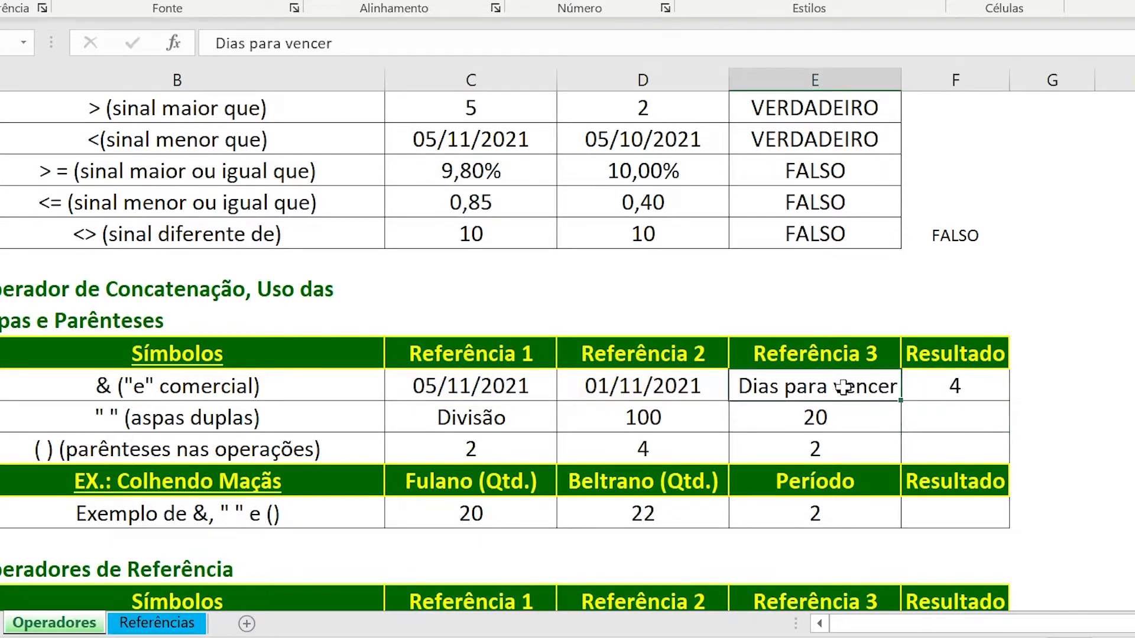
click(975, 388)
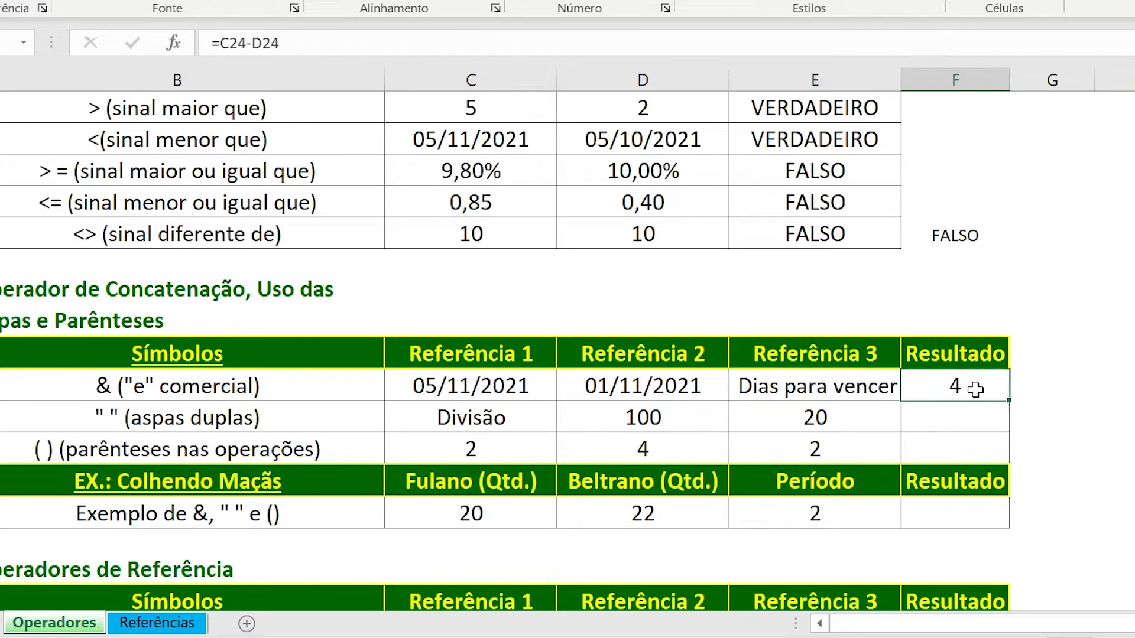
double_click(976, 389)
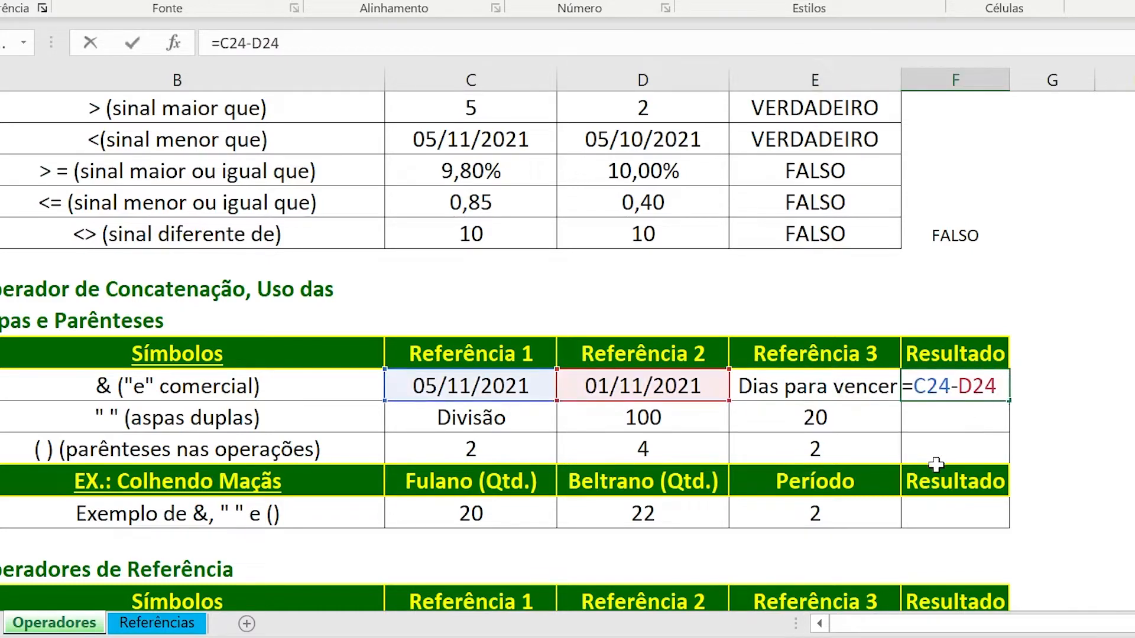
text(&)
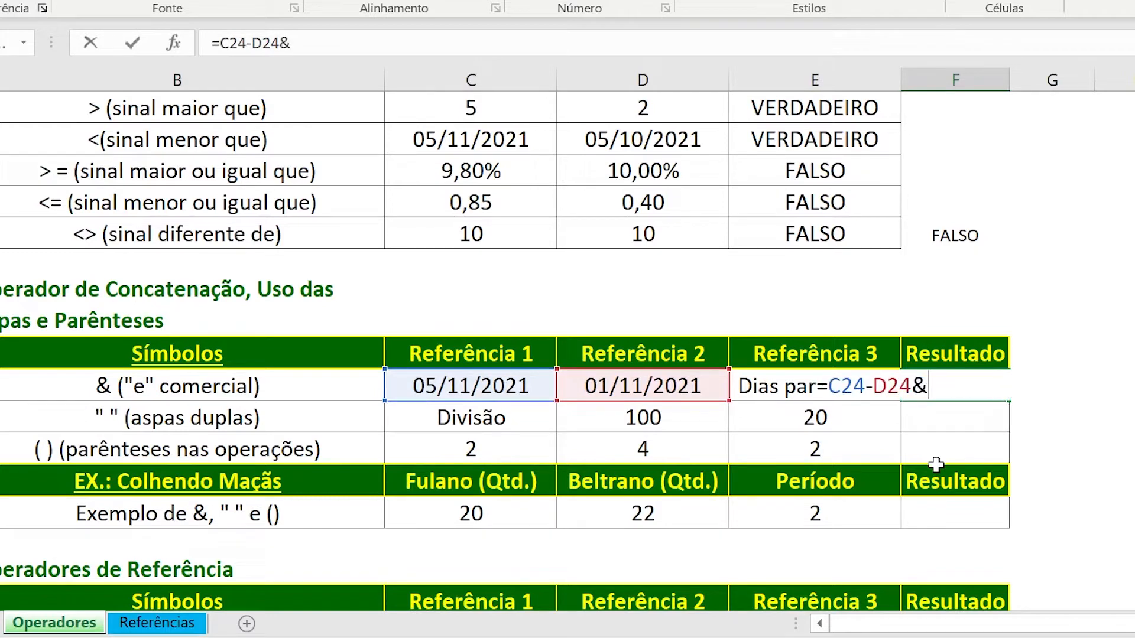
click(746, 387)
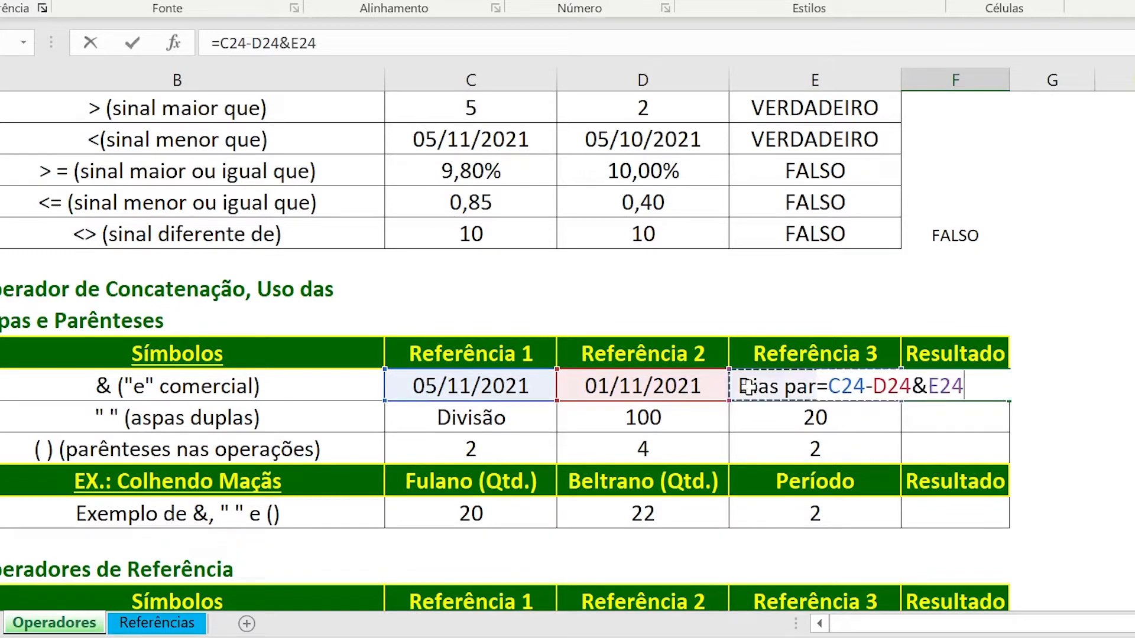
key(Return)
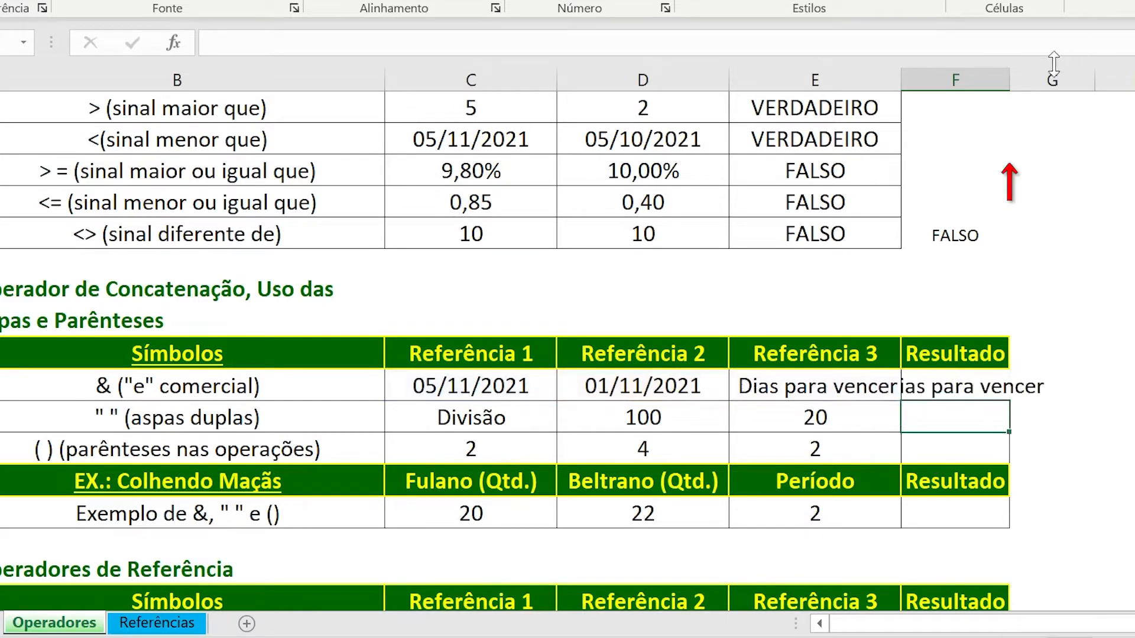
double_click(1009, 79)
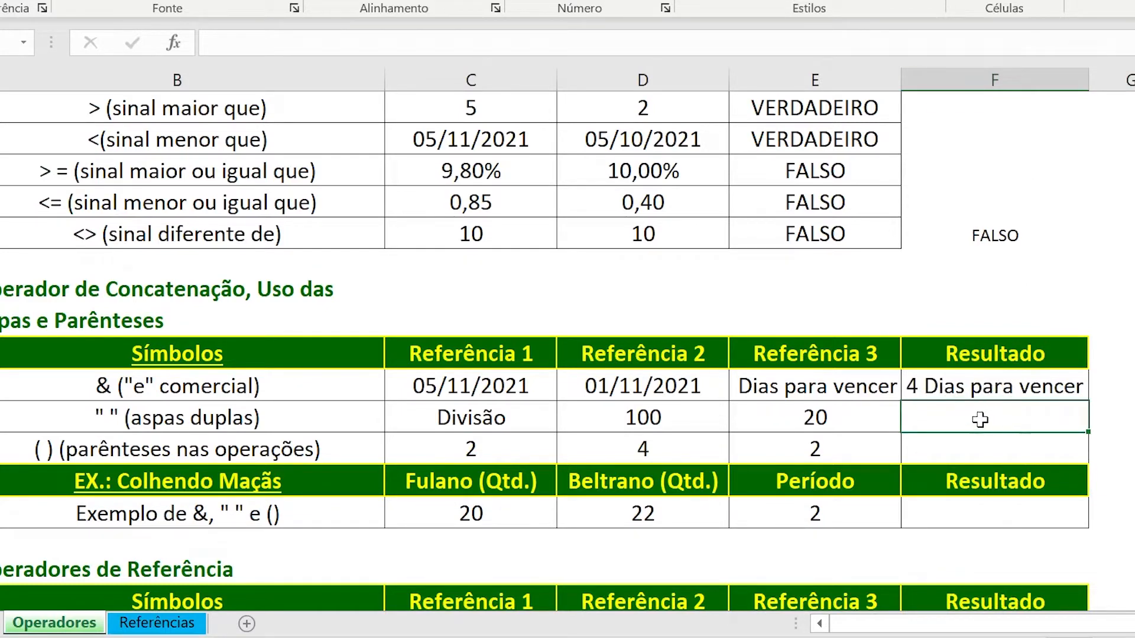
Remove the leading space from the Dias para vencer text in E24 and check the concatenated result in F24.
click(825, 381)
key(F2)
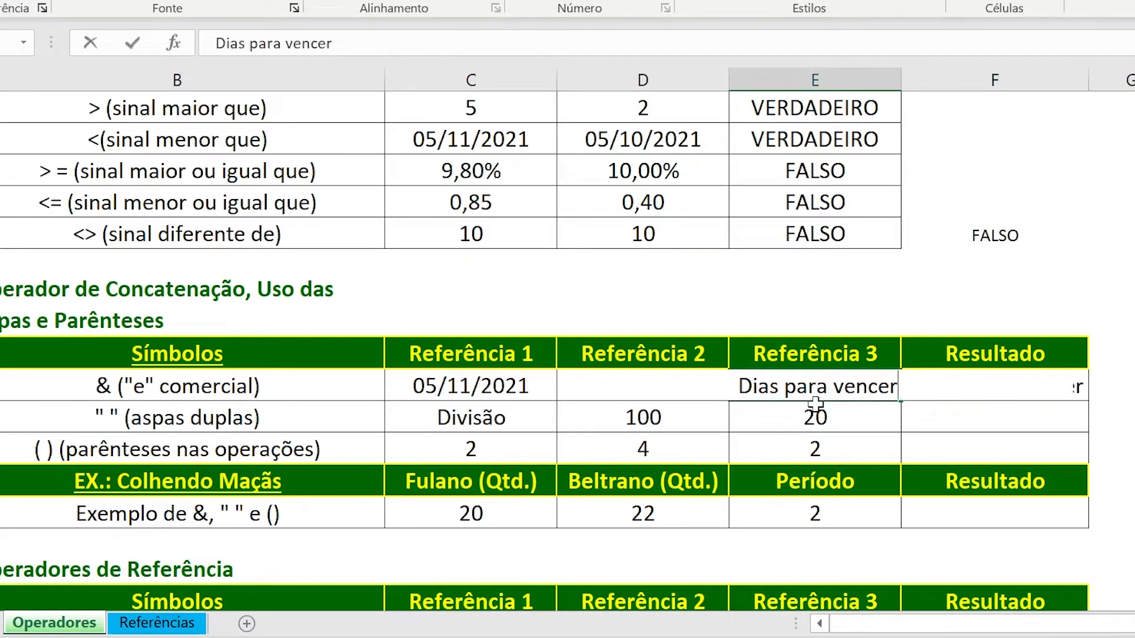
key(Home)
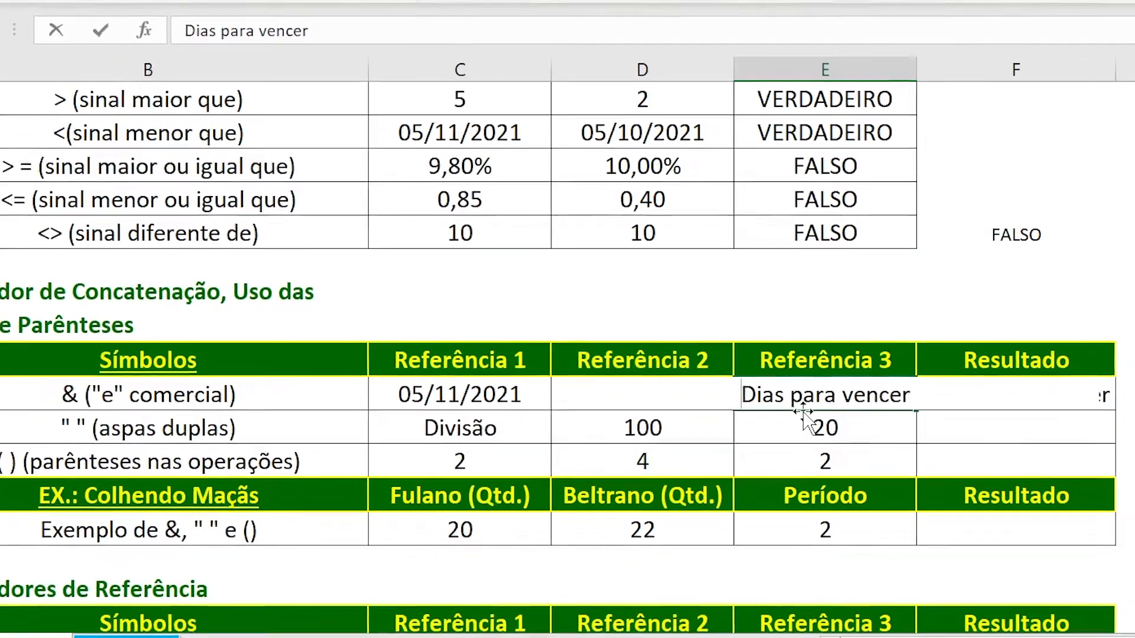
key(Return)
key(Up)
key(Right)
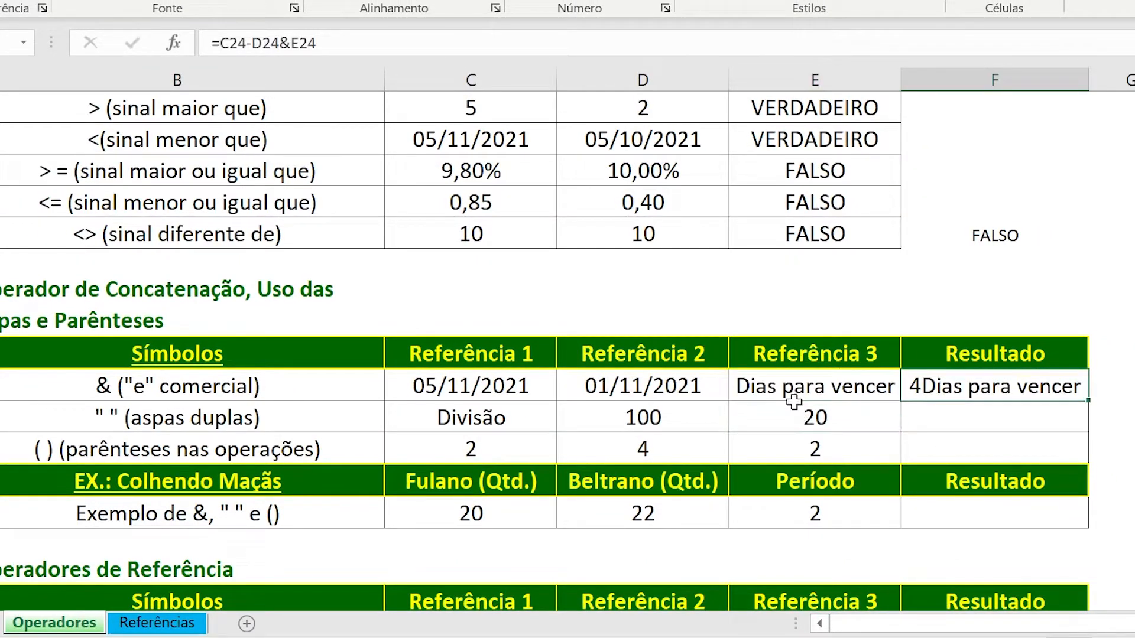
Restore the leading space before Dias para vencer in E24 and recheck the F24 result.
click(779, 385)
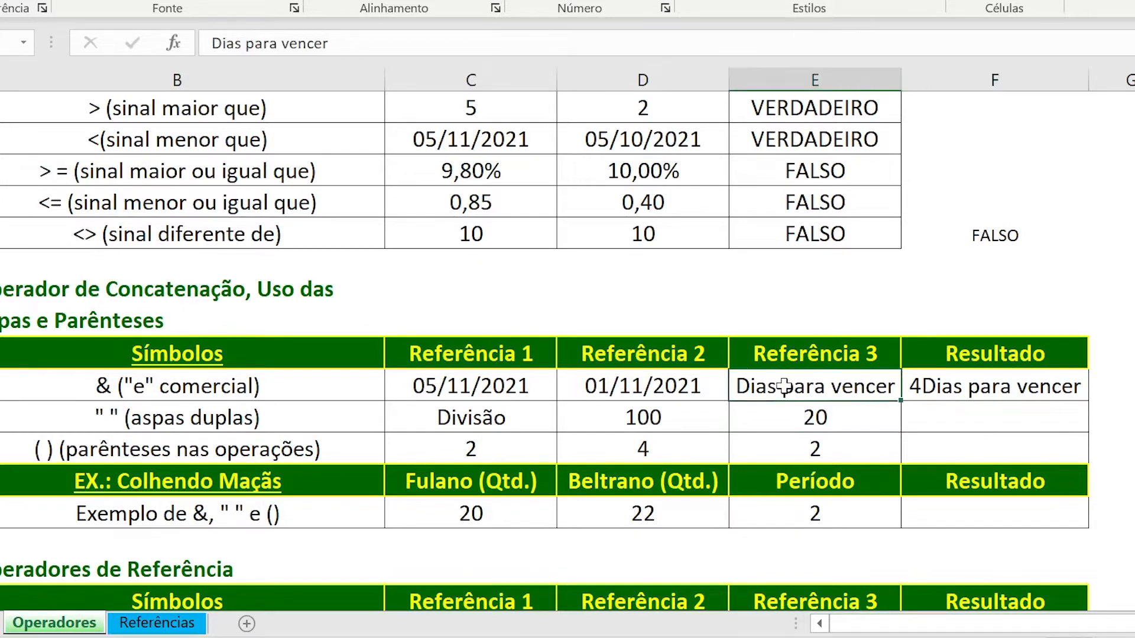
key(F2)
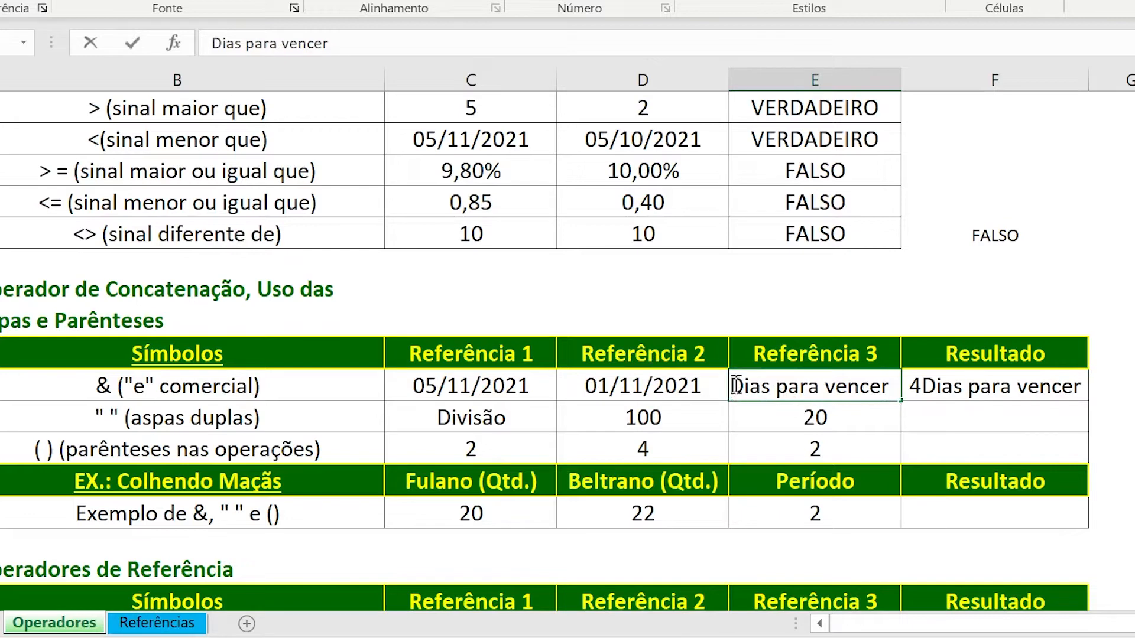
key(Home)
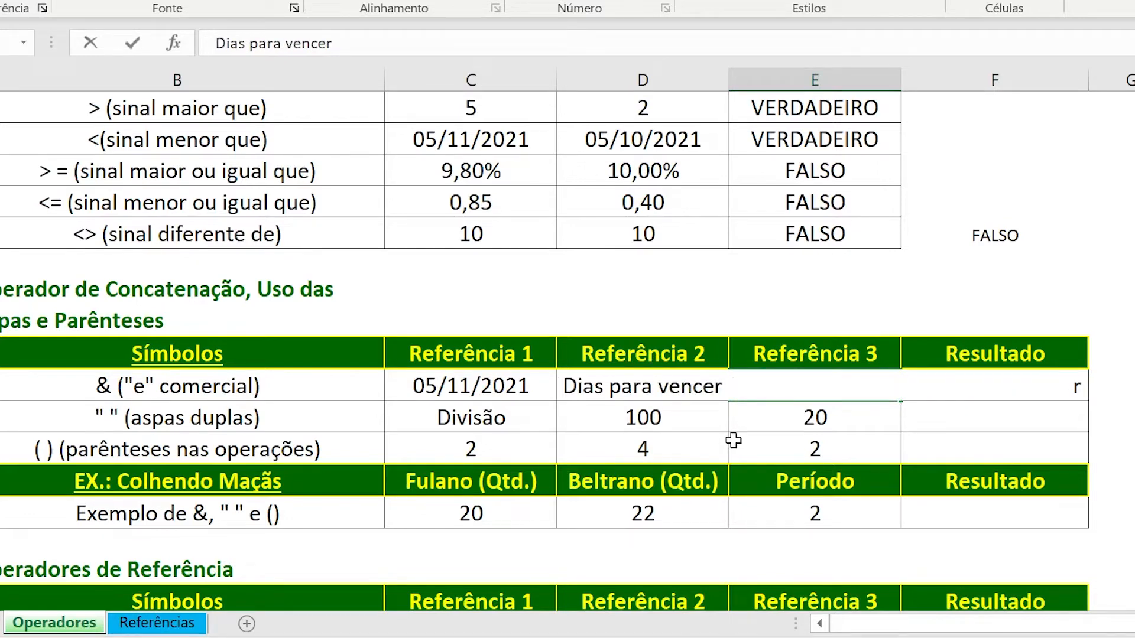
key(Return)
click(963, 386)
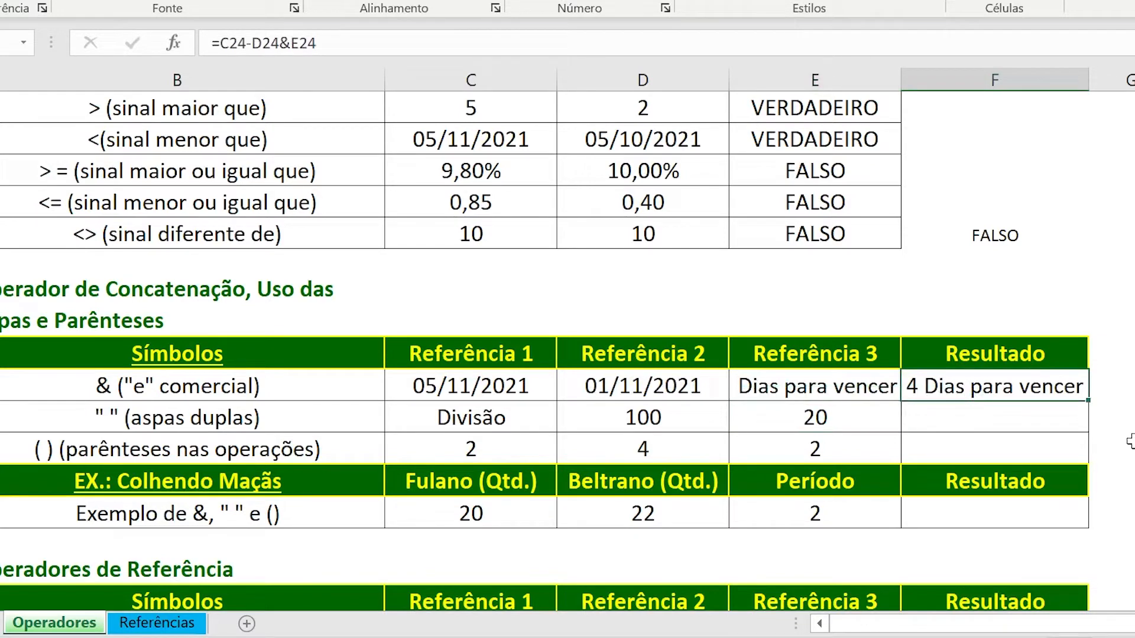
Review the aspas duplas row's references and enter =exemplo&E25, without quotation marks, in its Resultado cell F25.
click(1016, 423)
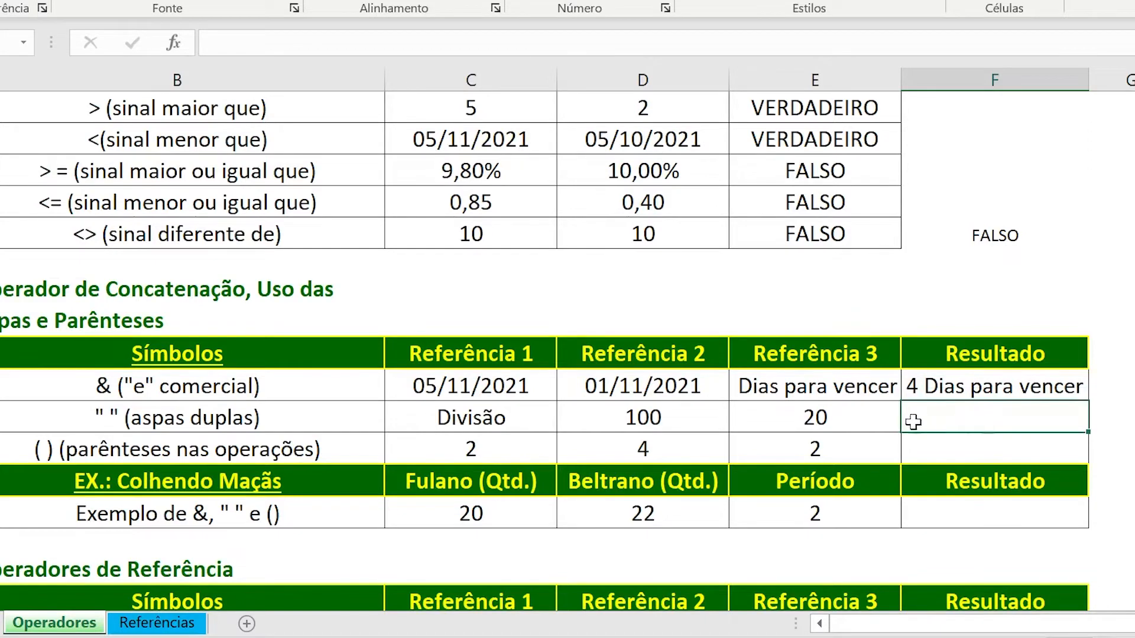
click(689, 417)
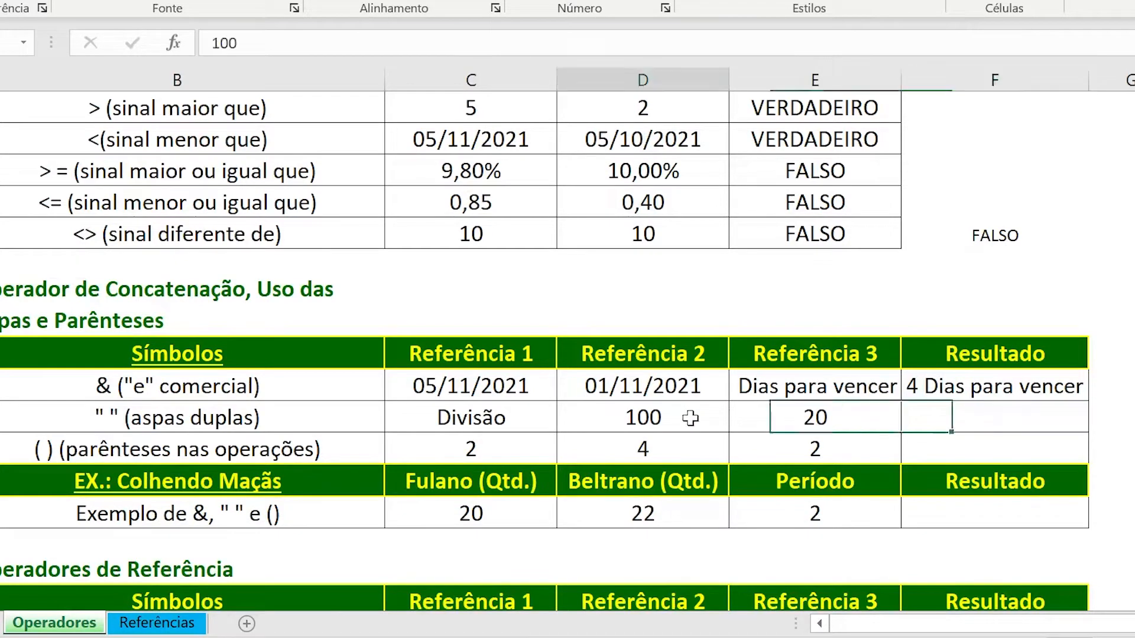
click(781, 424)
click(945, 413)
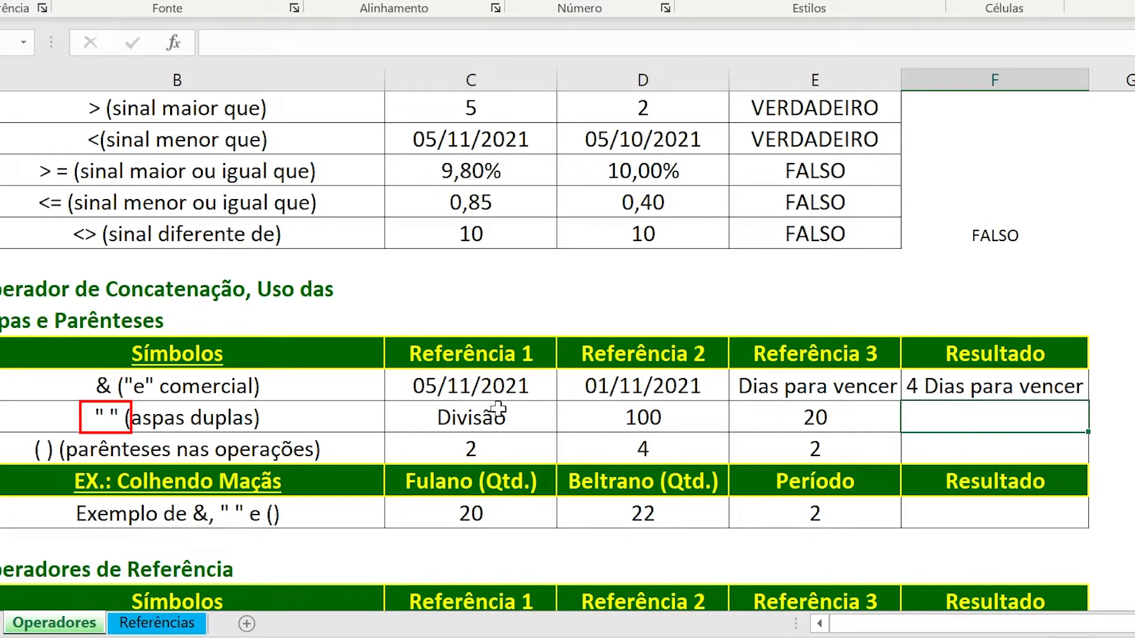
click(106, 417)
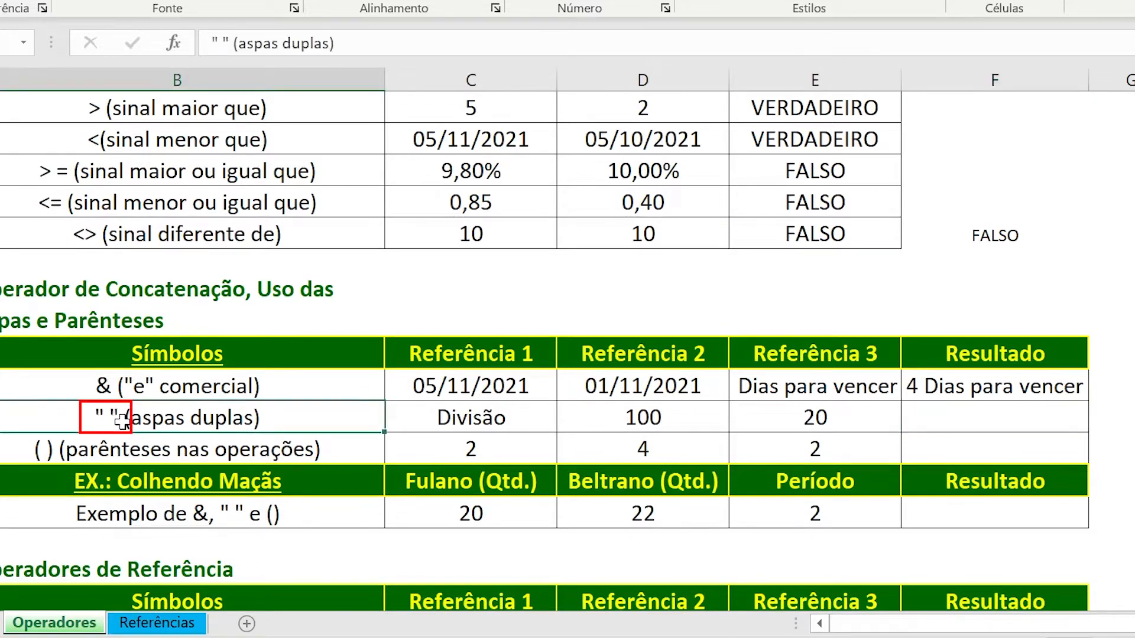
click(937, 414)
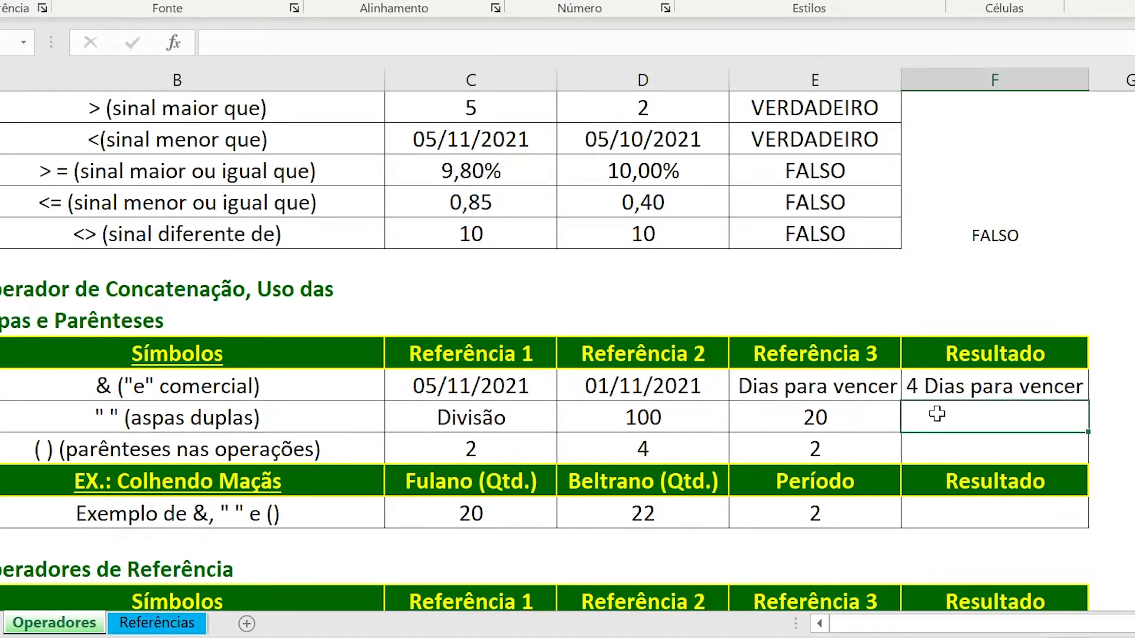
text(=exemplo)
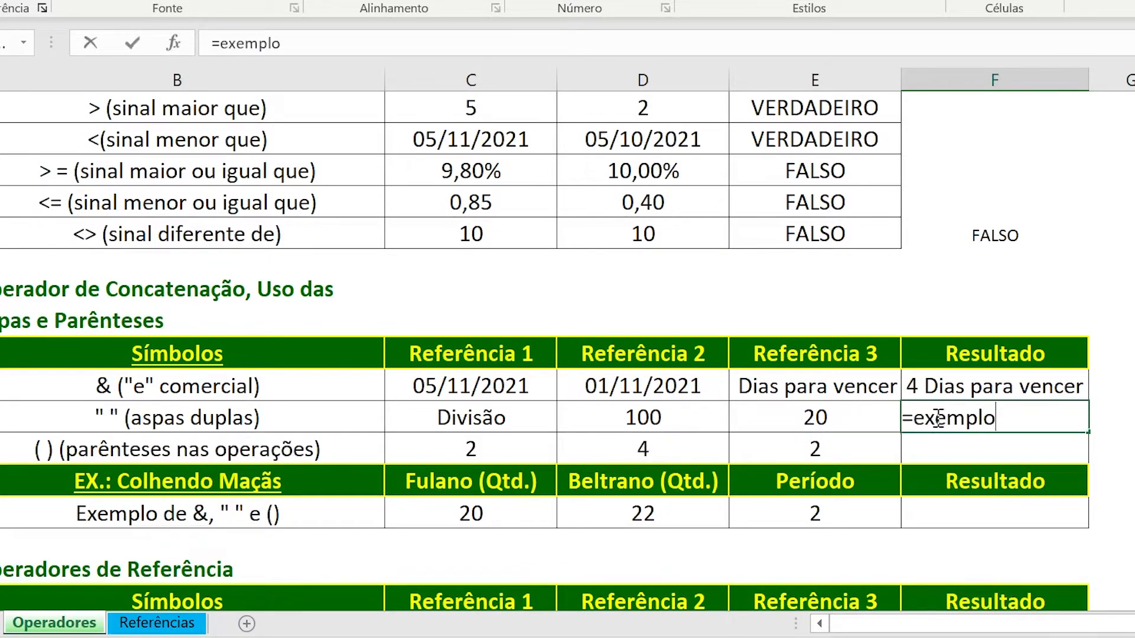
text(&)
click(788, 422)
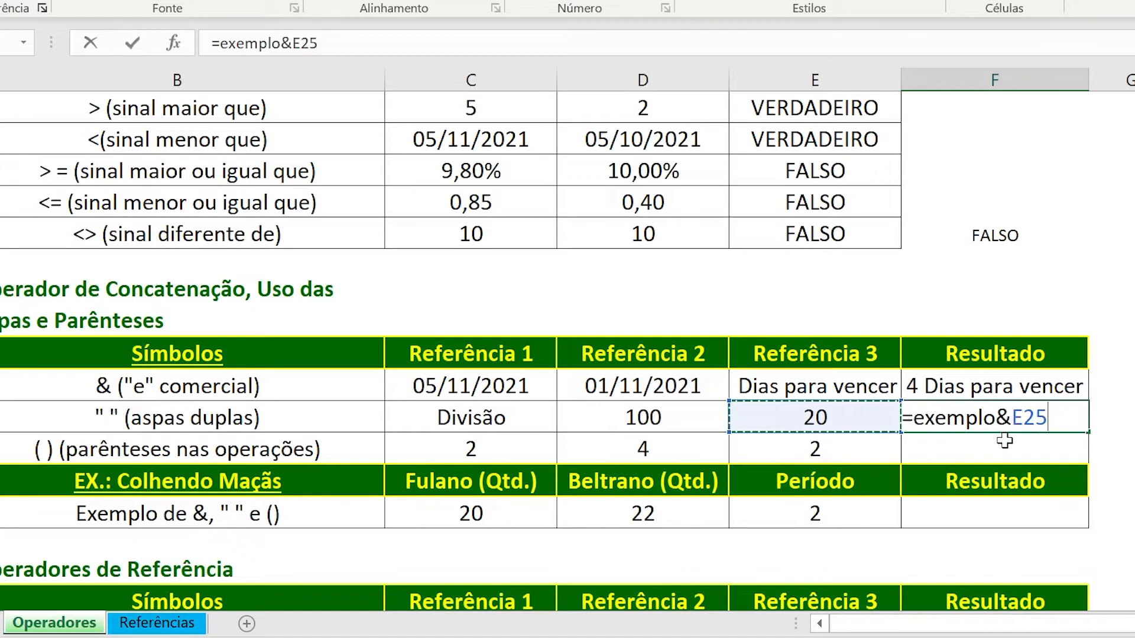
key(Return)
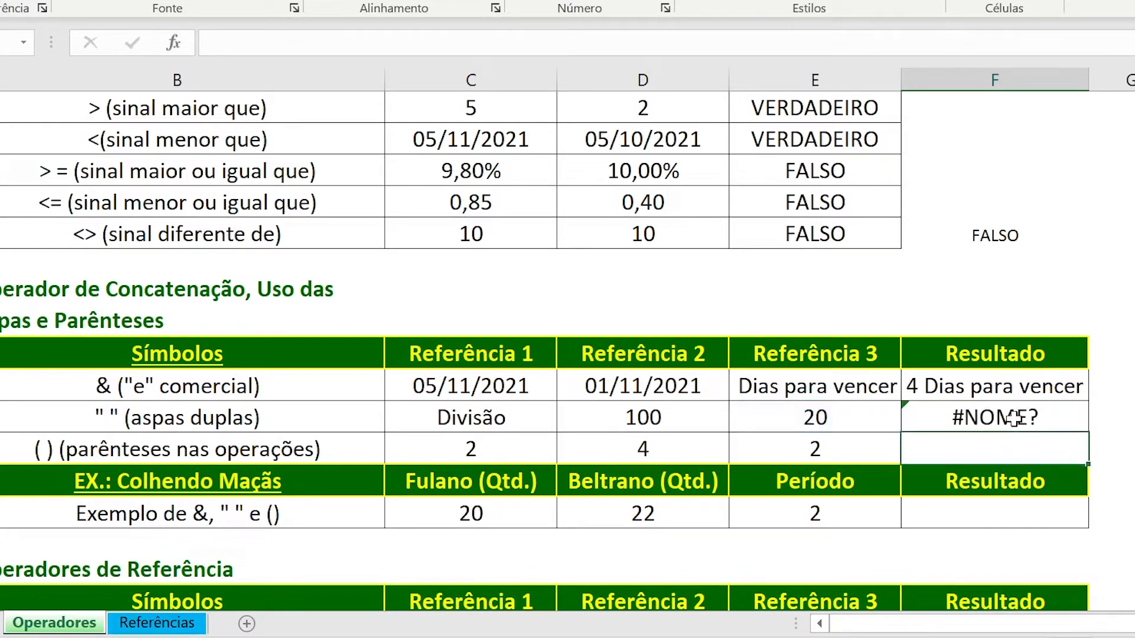
Enclose the word exemplo in double quotes in F25 so the formula reads ="exemplo"&E25, and check its result.
click(1013, 421)
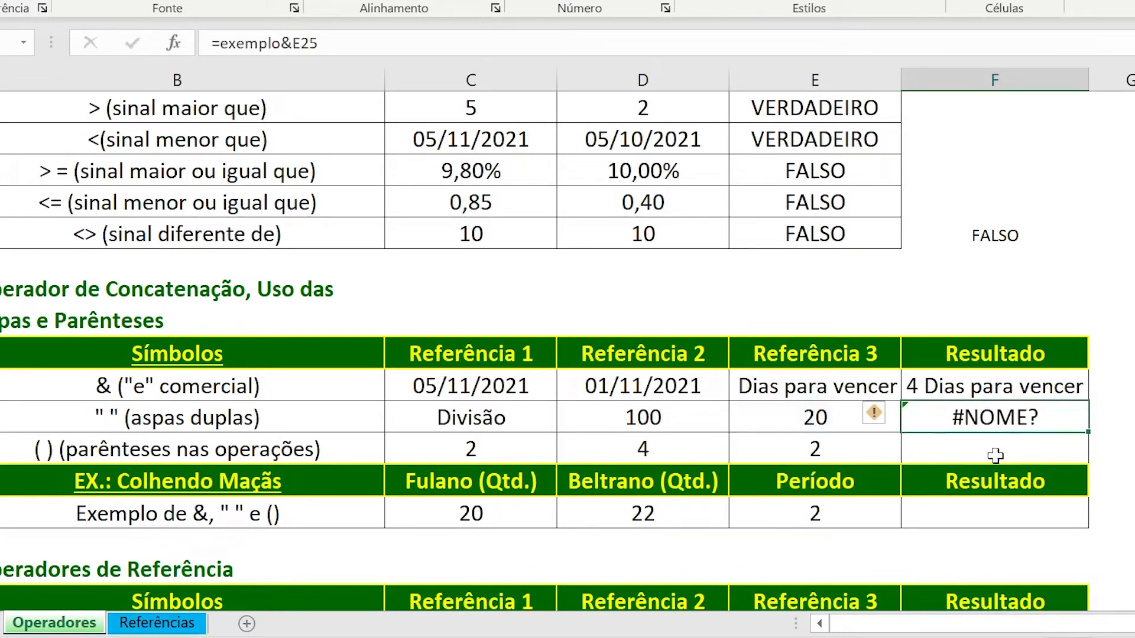
key(F2)
click(914, 418)
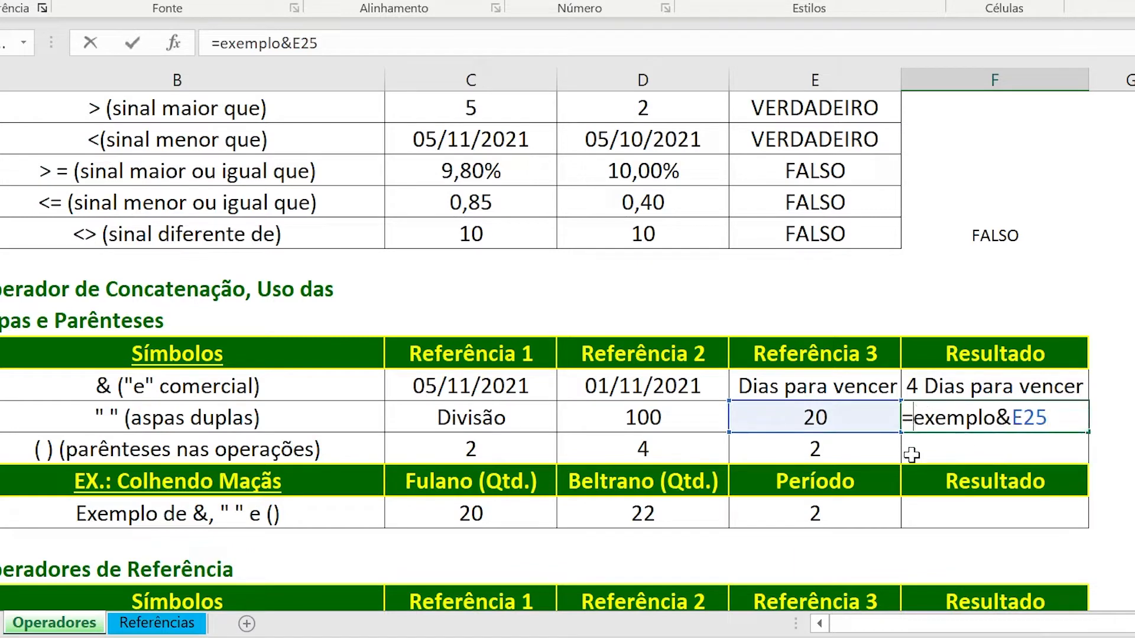
text(")
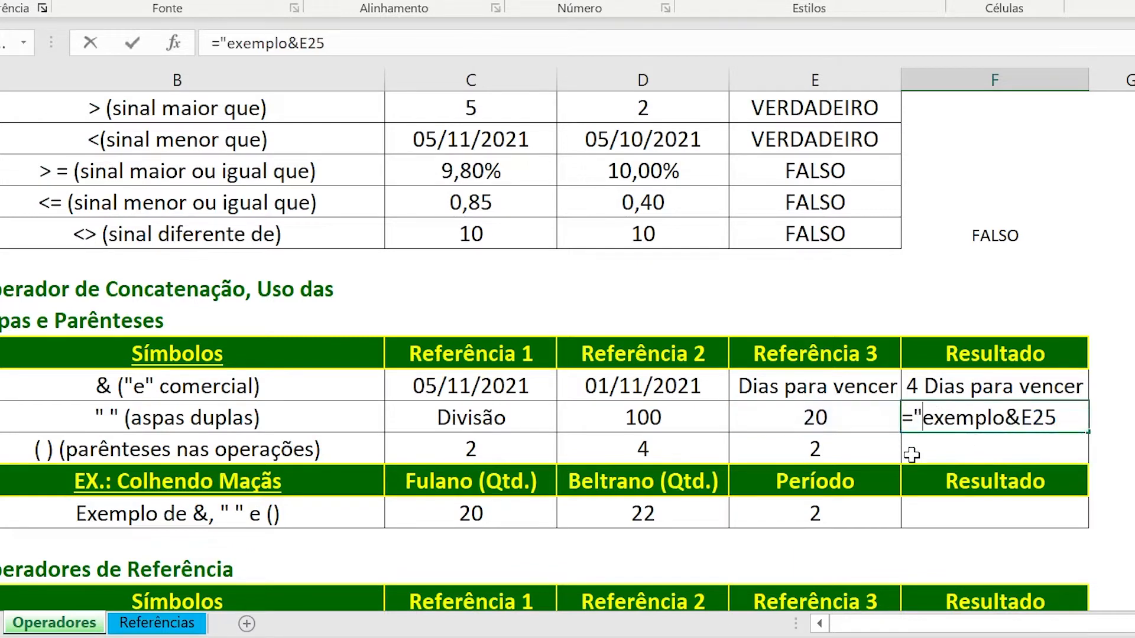
click(1004, 417)
text(")
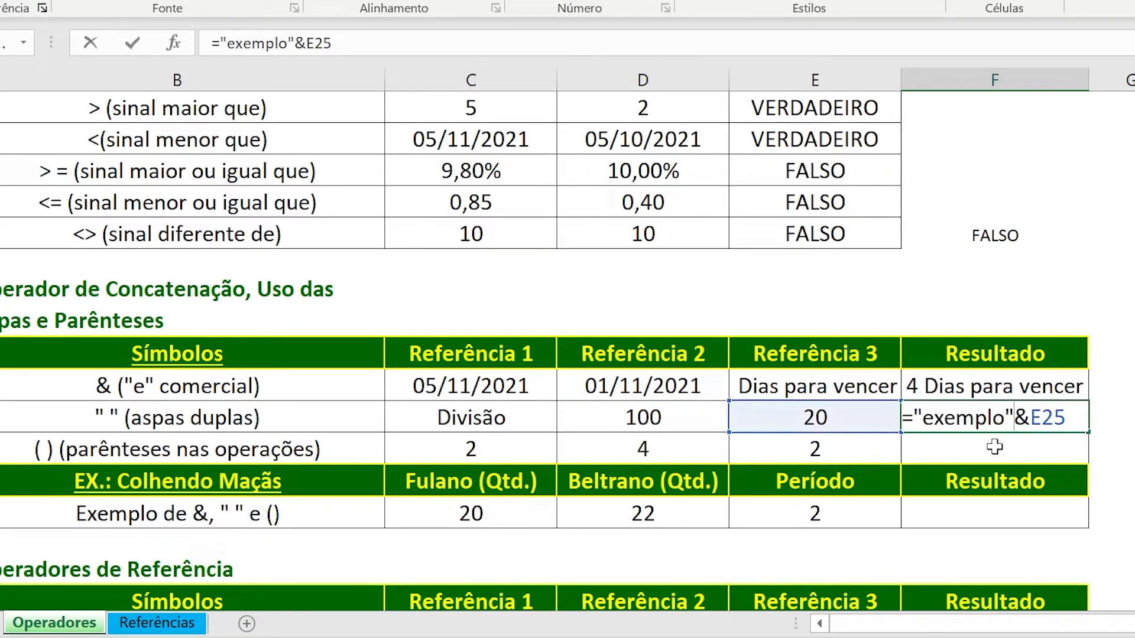
key(Return)
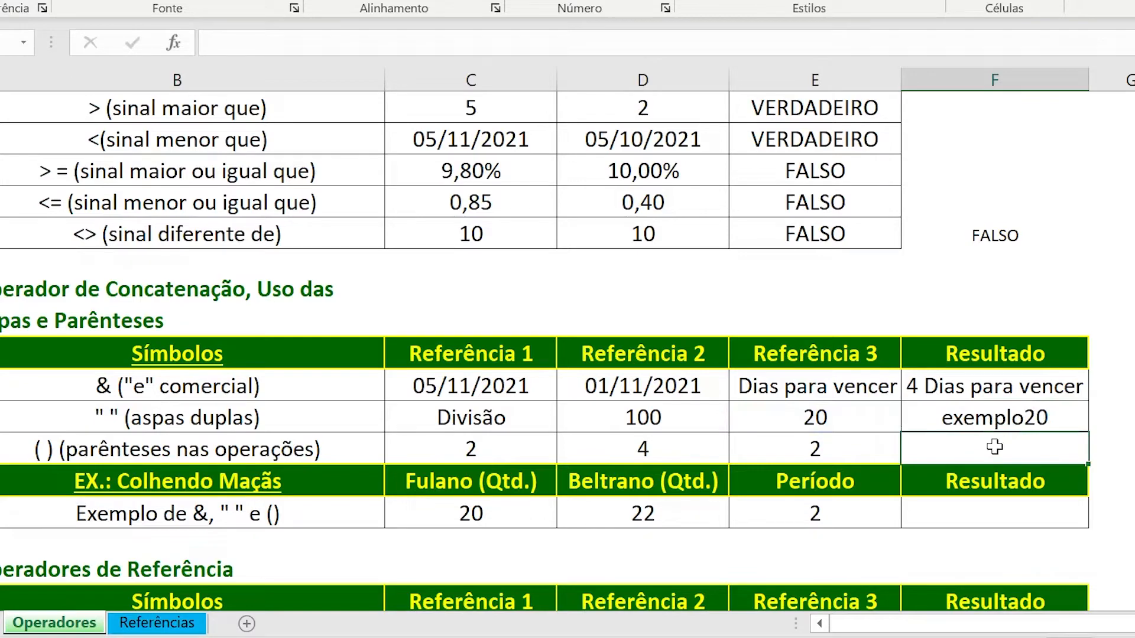
click(982, 421)
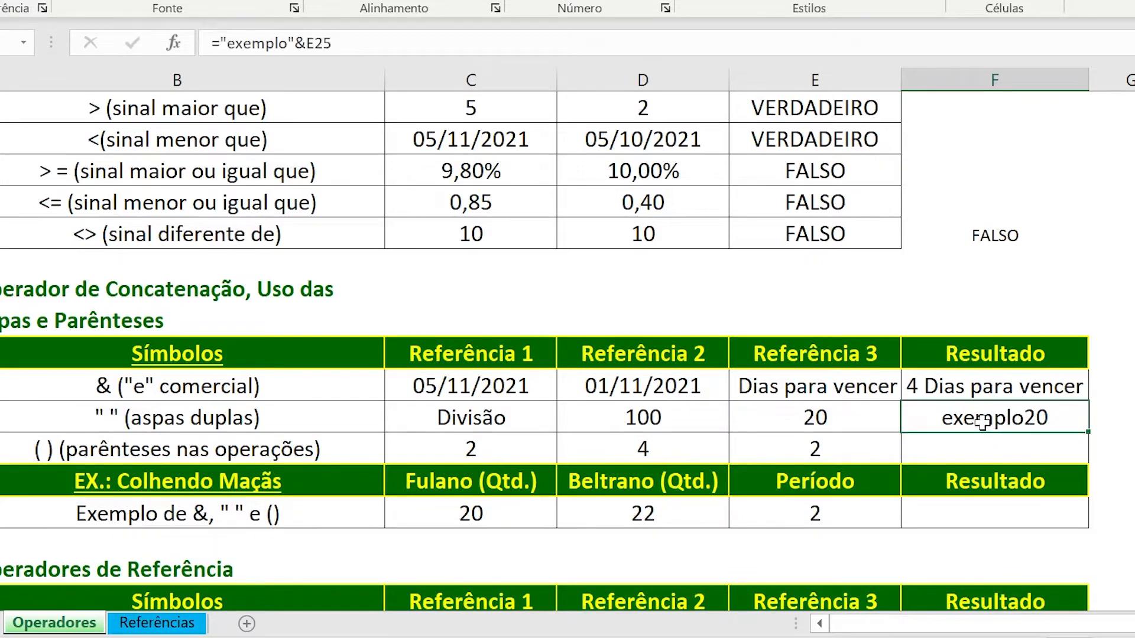
Start a replacement formula in F25 with the quoted text "O resultado dessa divisão é: ", keeping the space after the colon.
text(=")
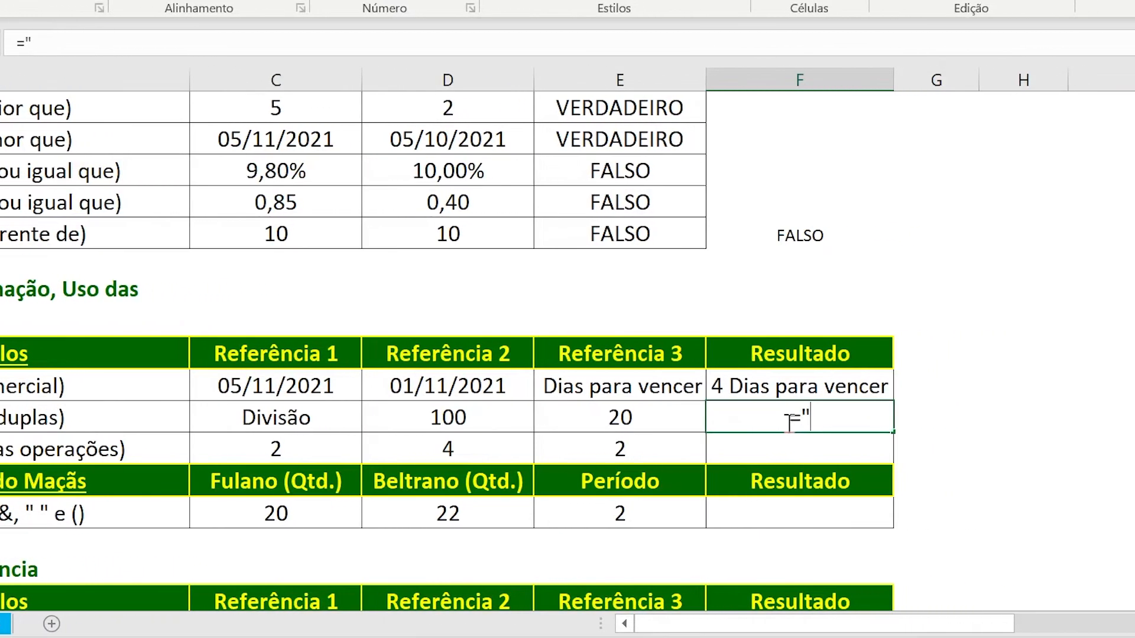
text(O resultado dessa)
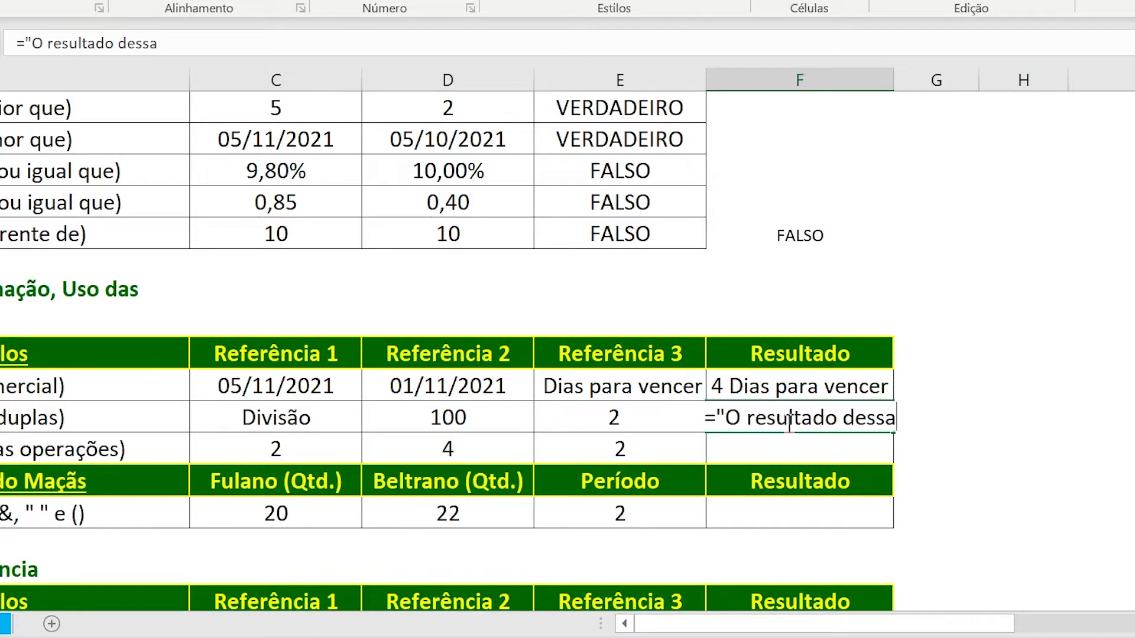
text( divisão é)
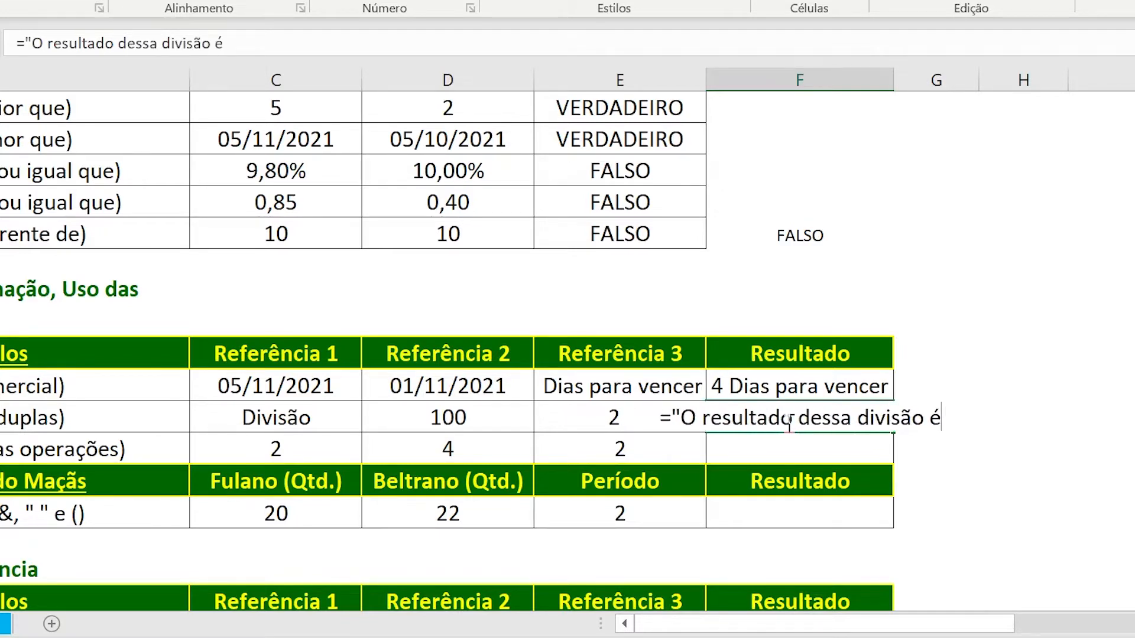
text(:)
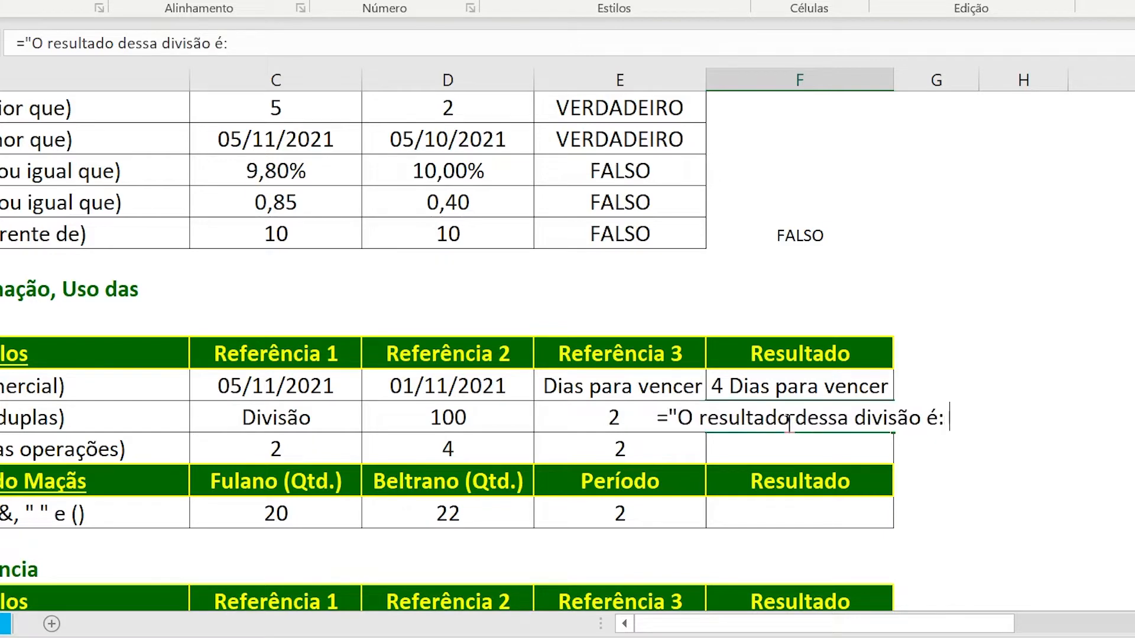
text( ")
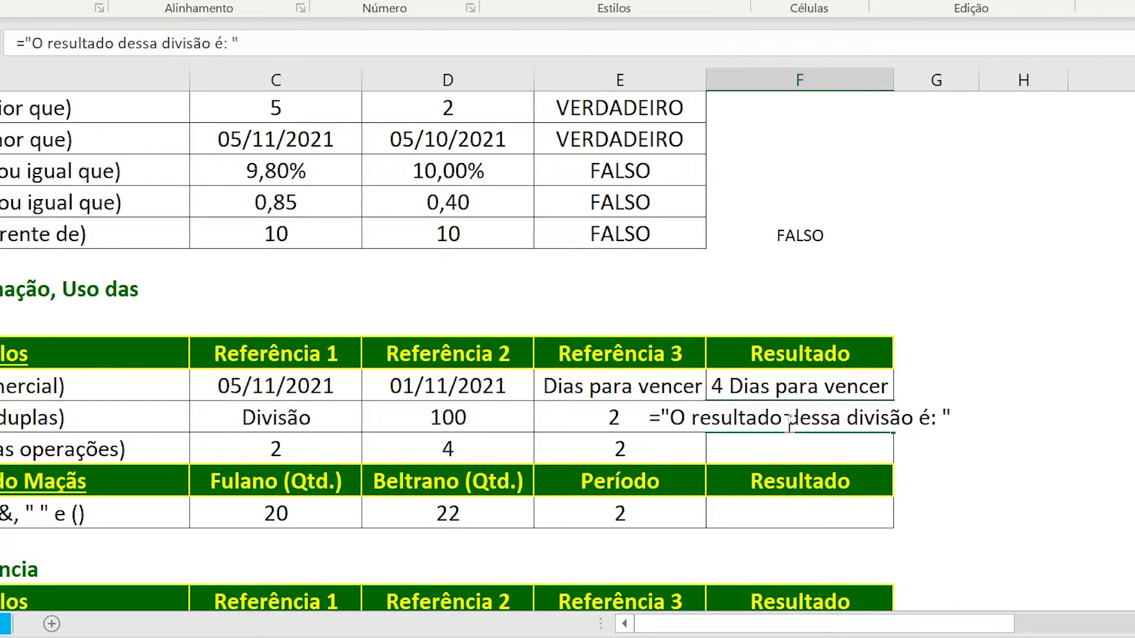
text(&)
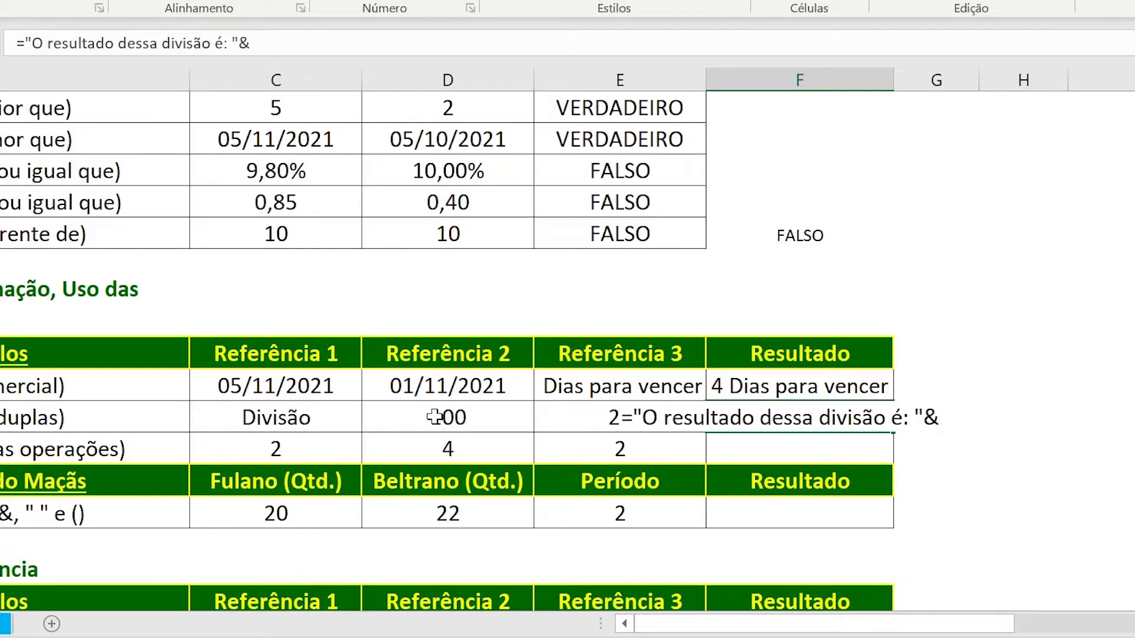
Complete the F25 formula by concatenating the division D25/E25 with &, and widen column F to fit its contents.
click(398, 420)
text(/)
key(Left)
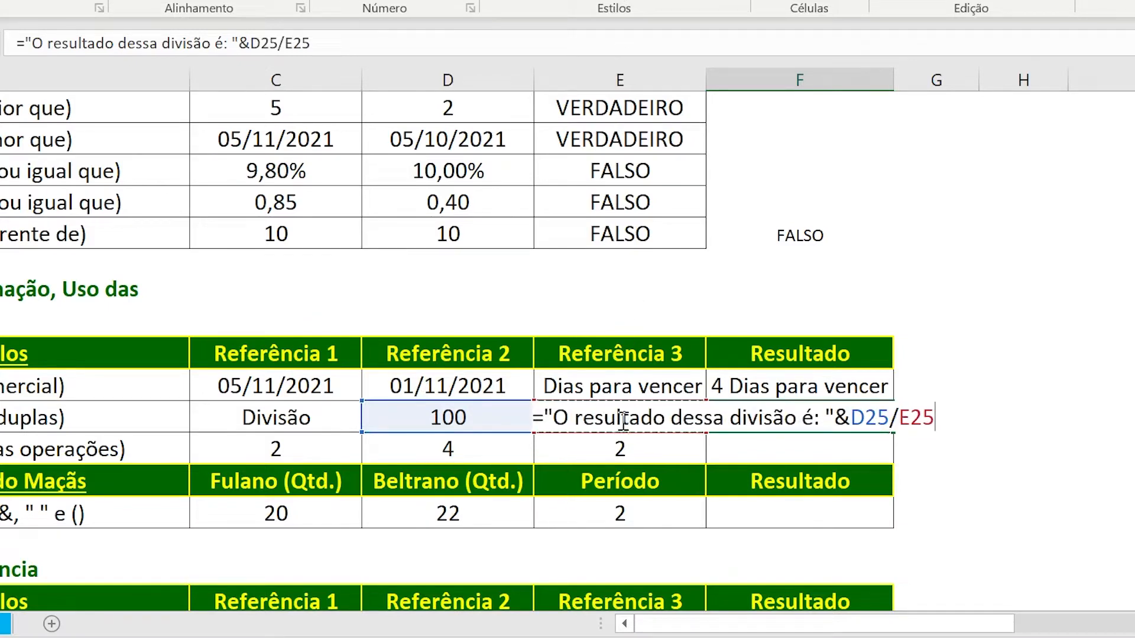
key(Return)
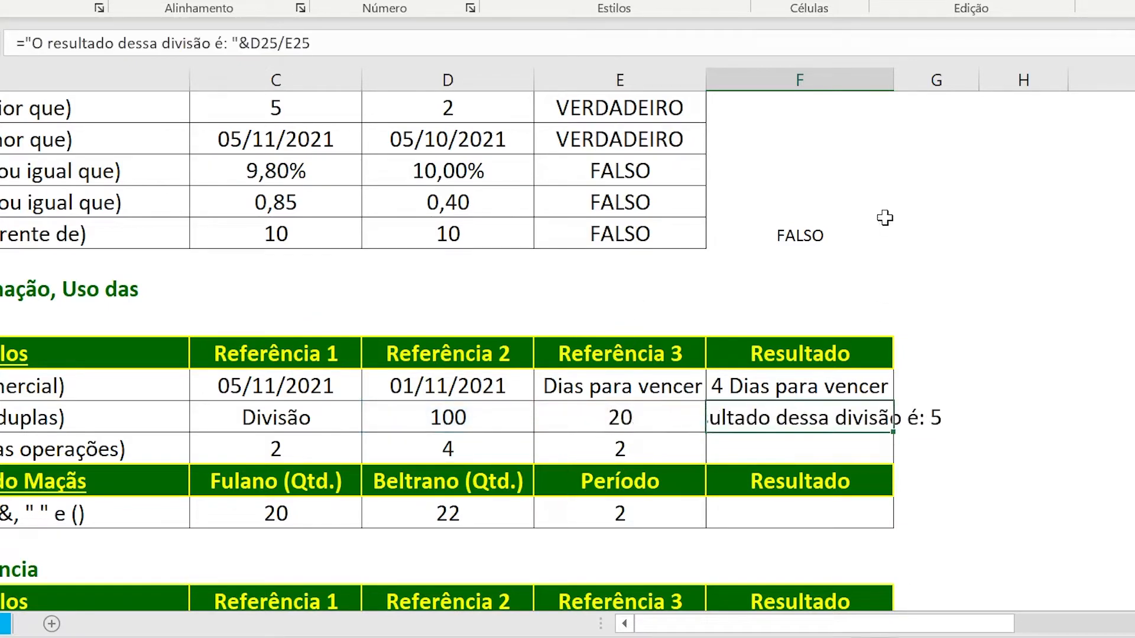
double_click(893, 78)
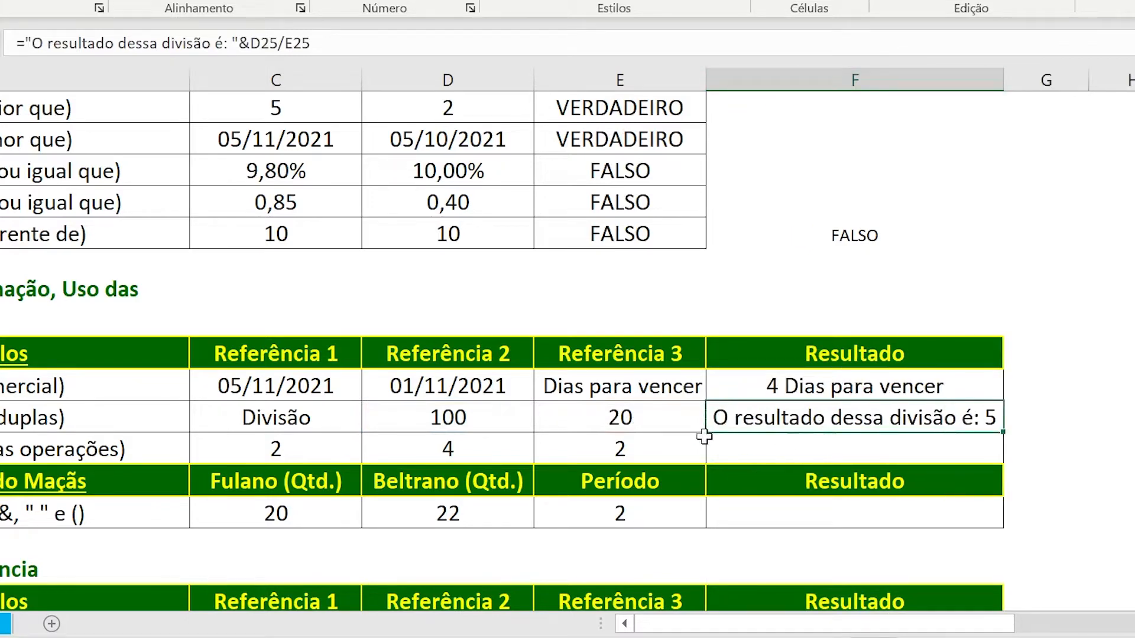
Test the F25 division sentence by changing the divisor in E25 to 10 and then to 50.
click(603, 412)
text(10)
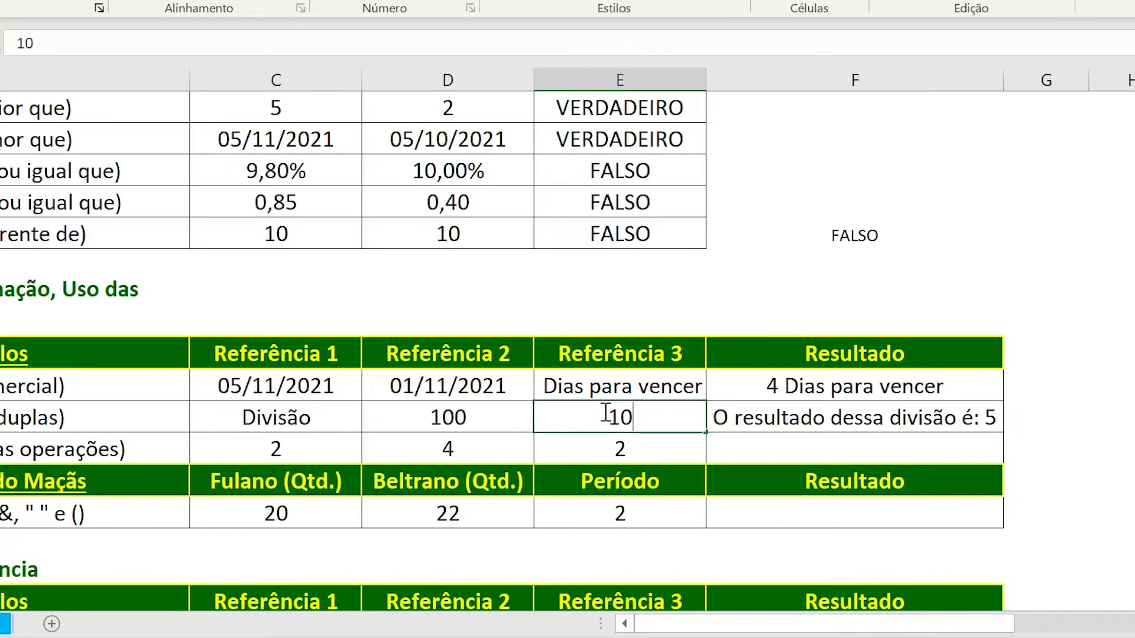
key(Up)
click(603, 412)
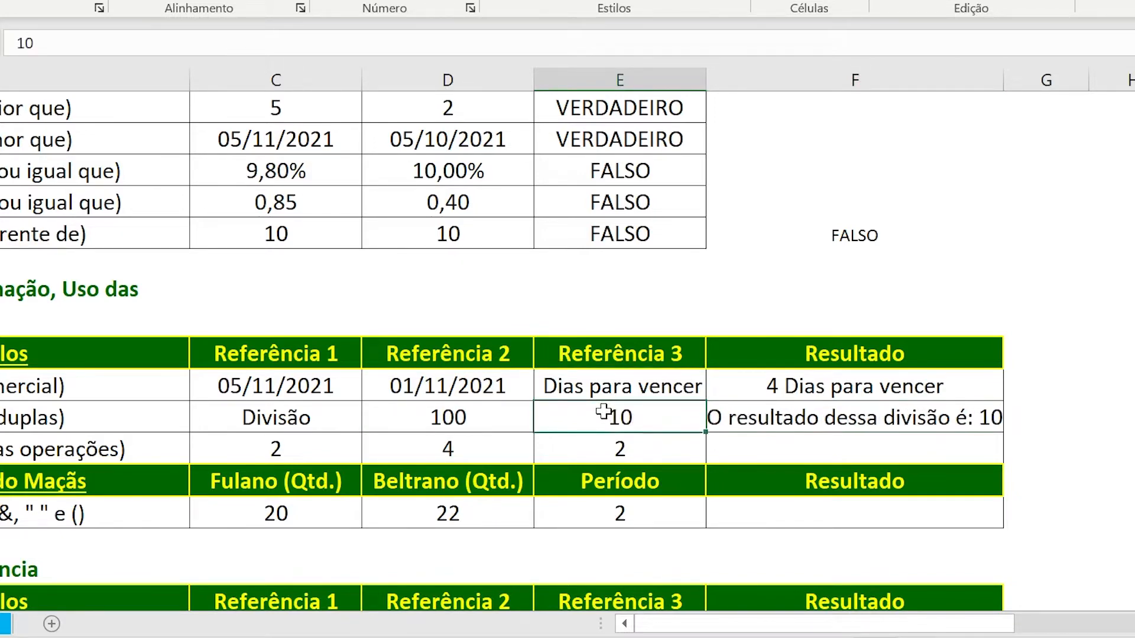
text(50)
key(Return)
click(602, 412)
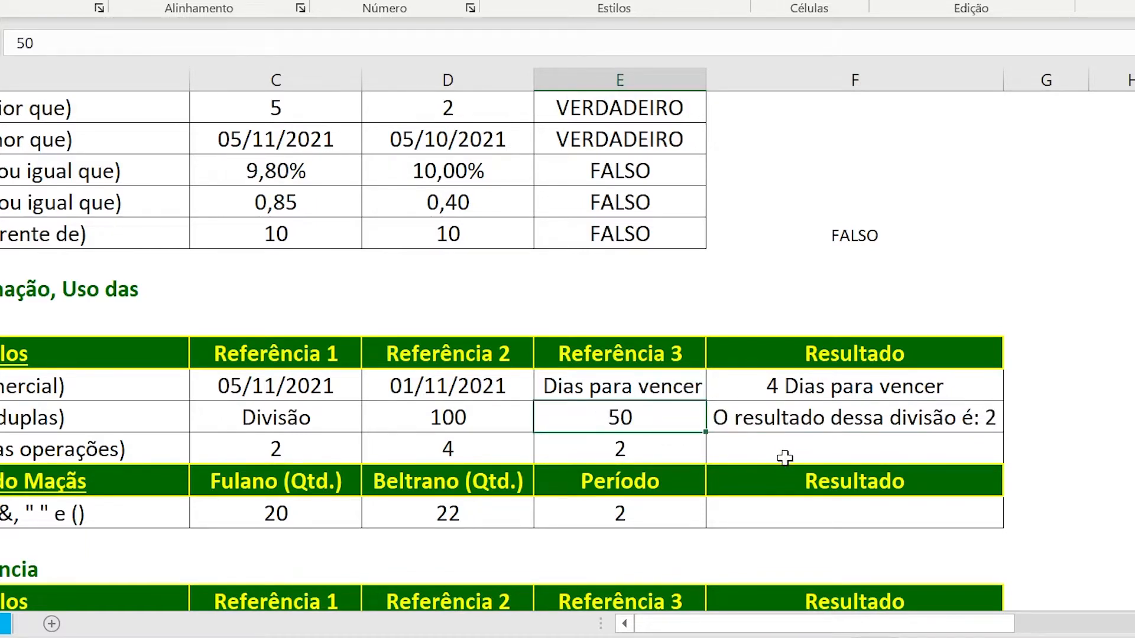
Review the sinal de igual comparison in row 15, checking the formula in E15 and its references C15 and D15.
click(983, 454)
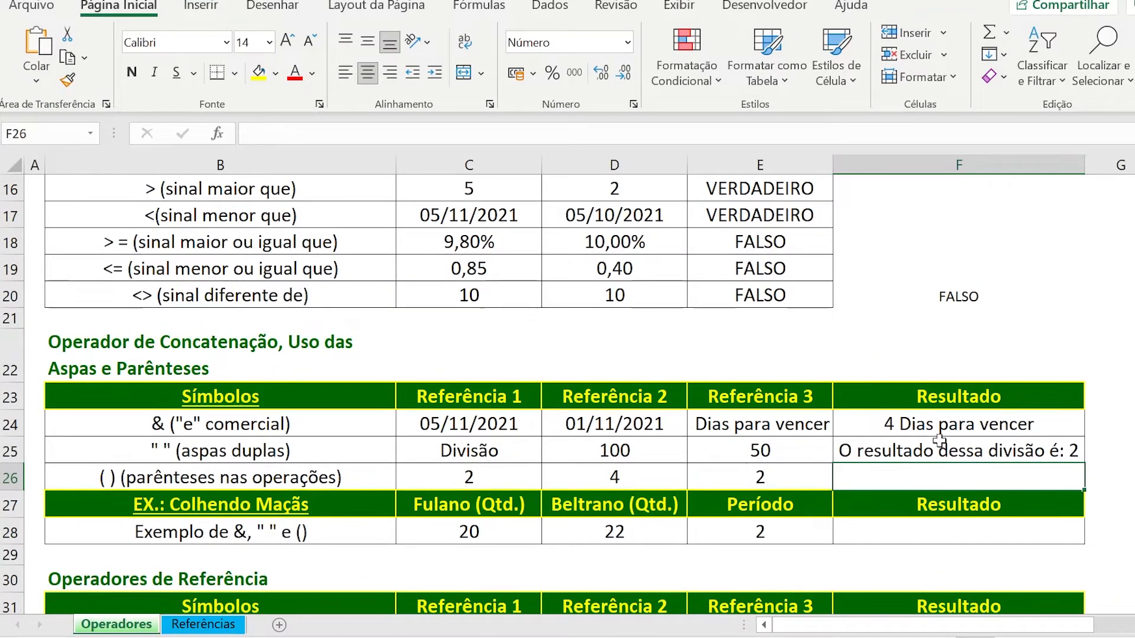
scroll(966, 457, up, 1)
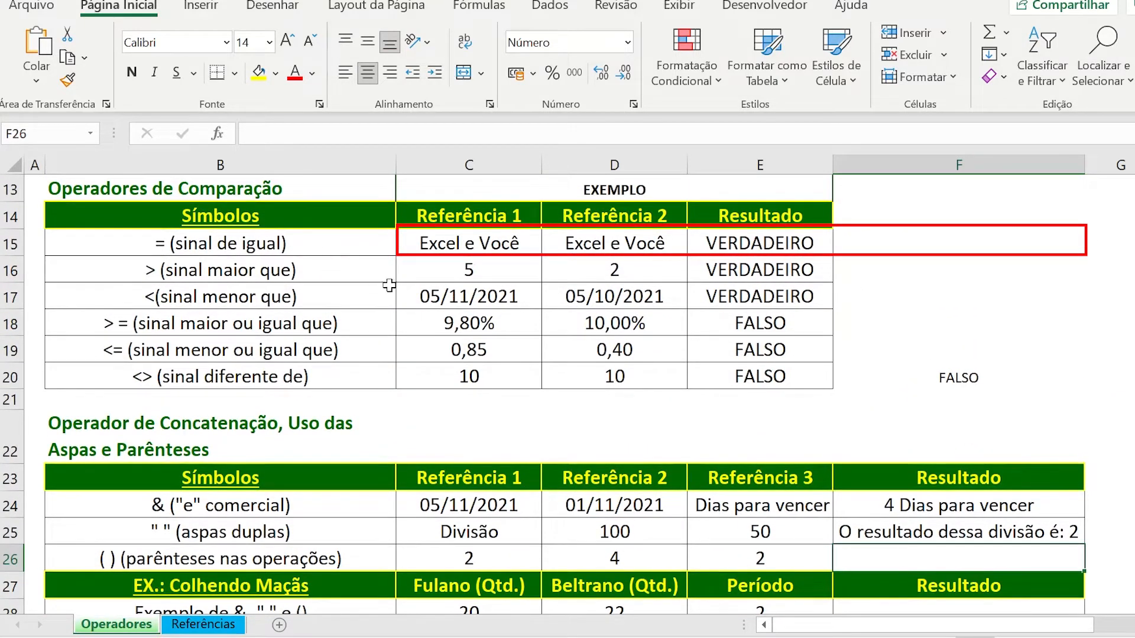
click(868, 242)
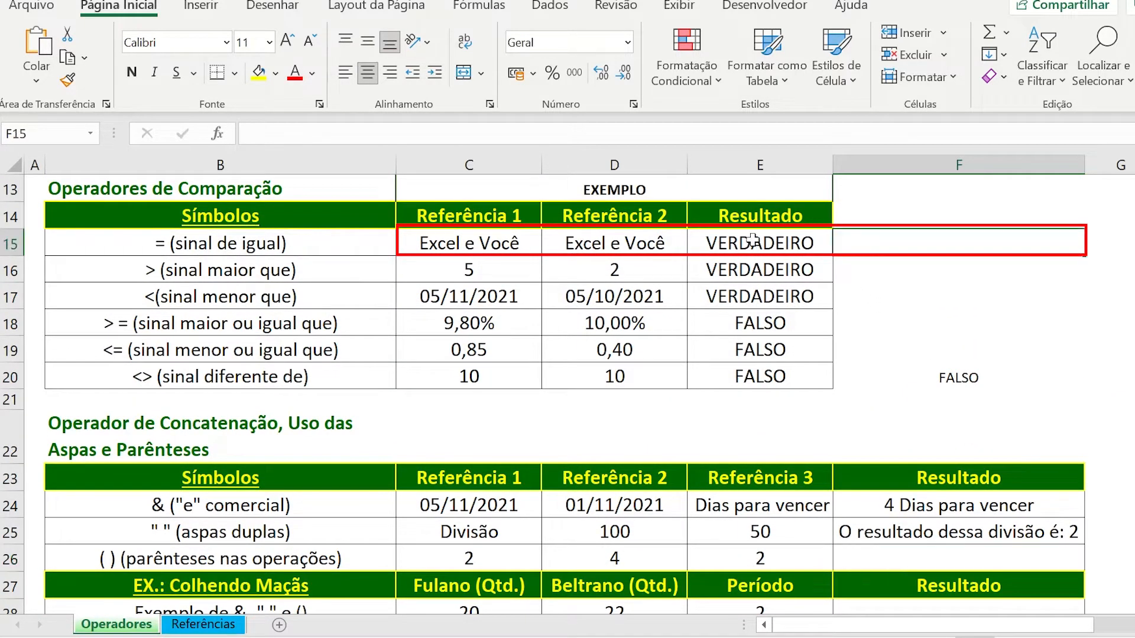
click(763, 242)
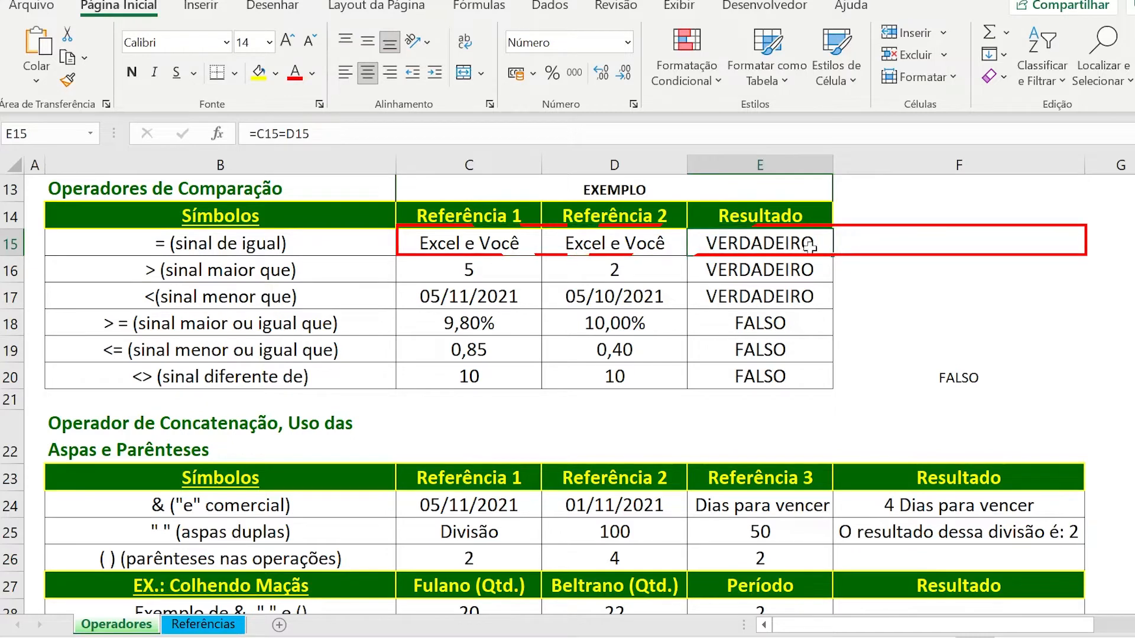
click(874, 241)
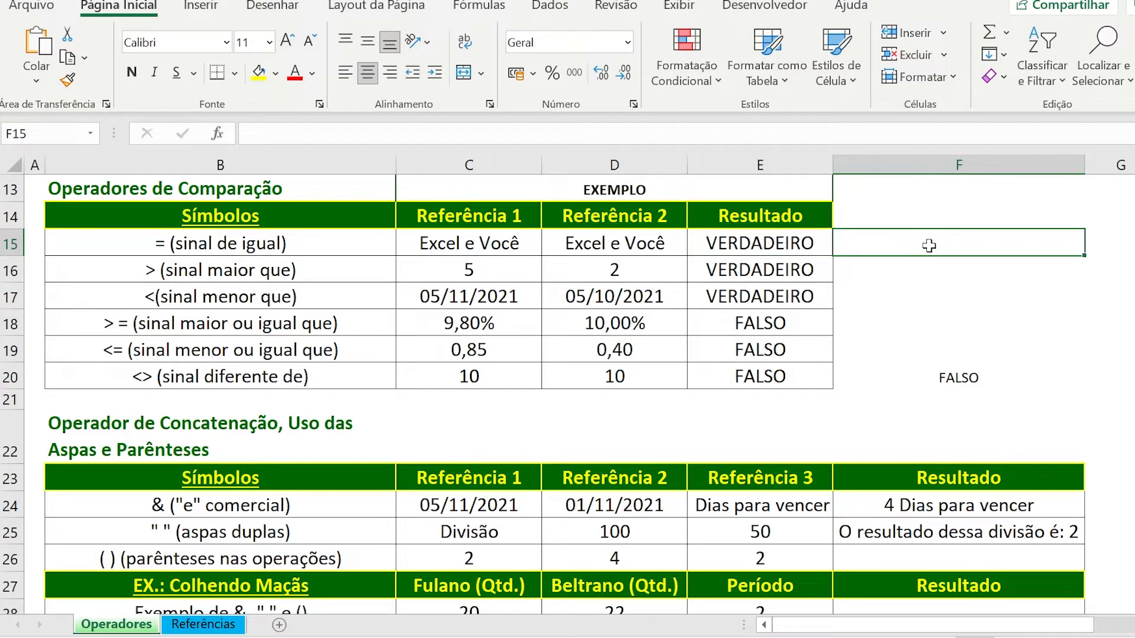
click(759, 240)
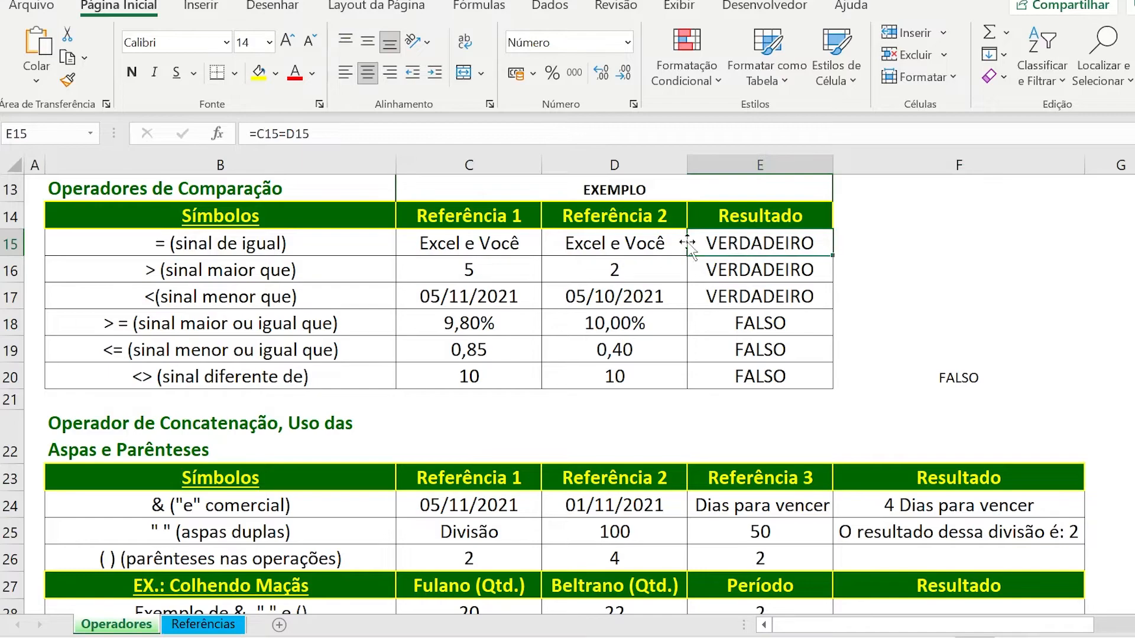
drag(471, 243, 569, 244)
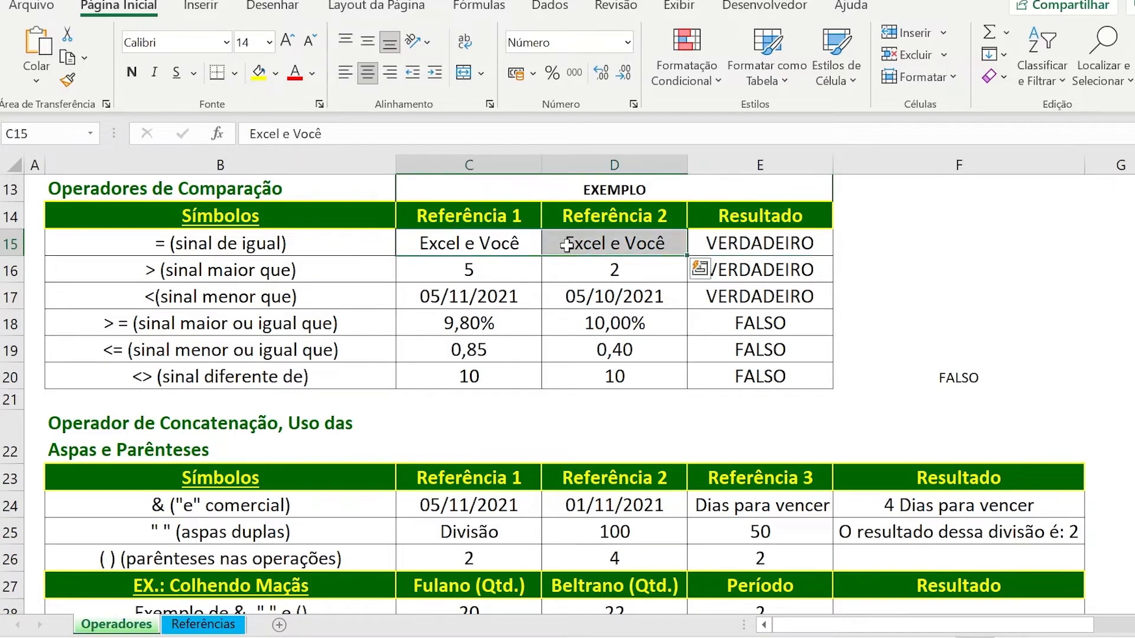
Start an SE formula in F15 with the logical test E15=FALSO.
click(860, 249)
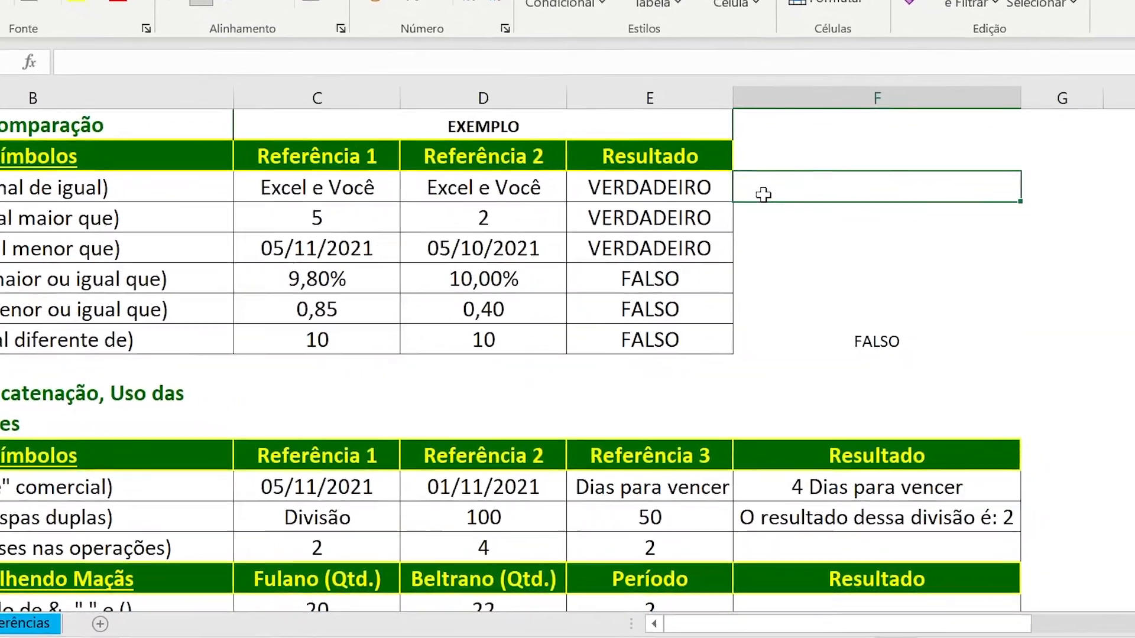
text(=)
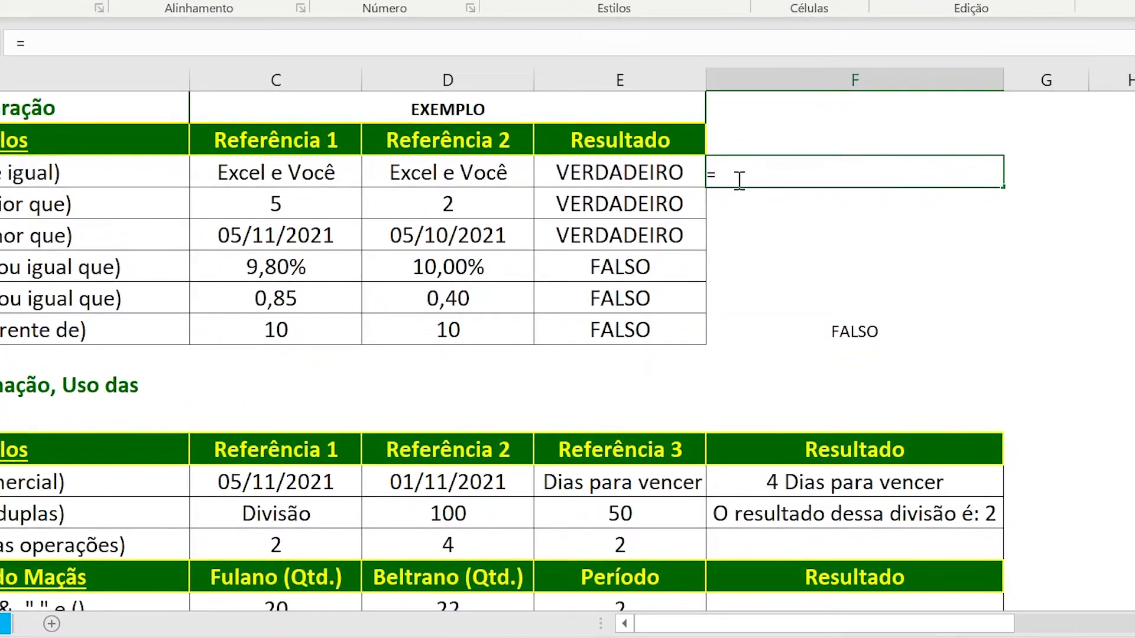
text(SE()
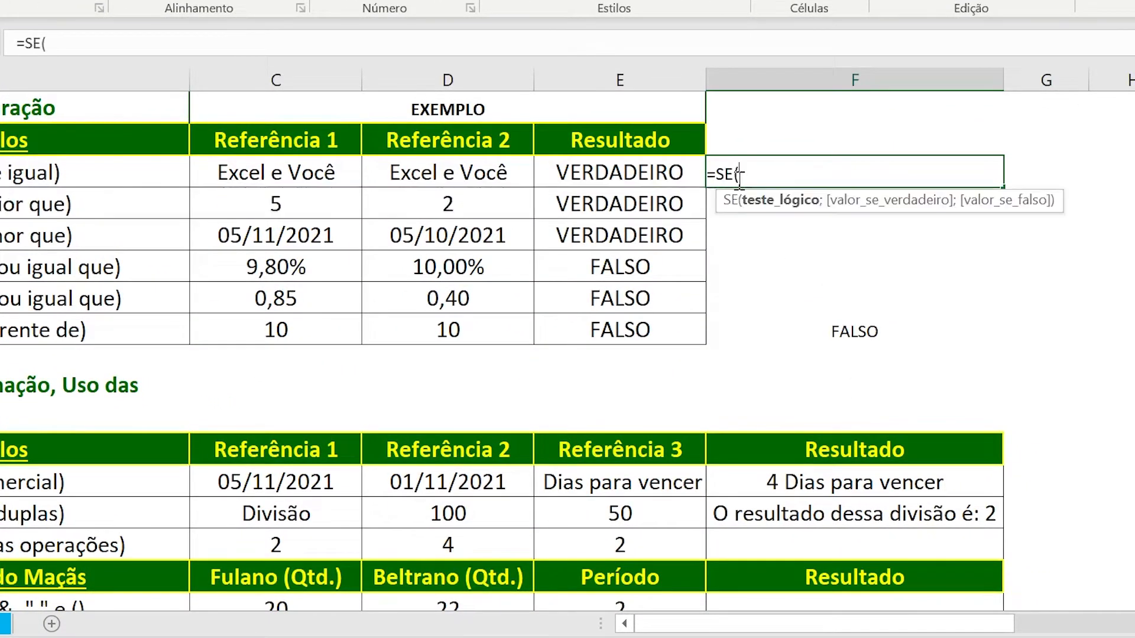
click(639, 168)
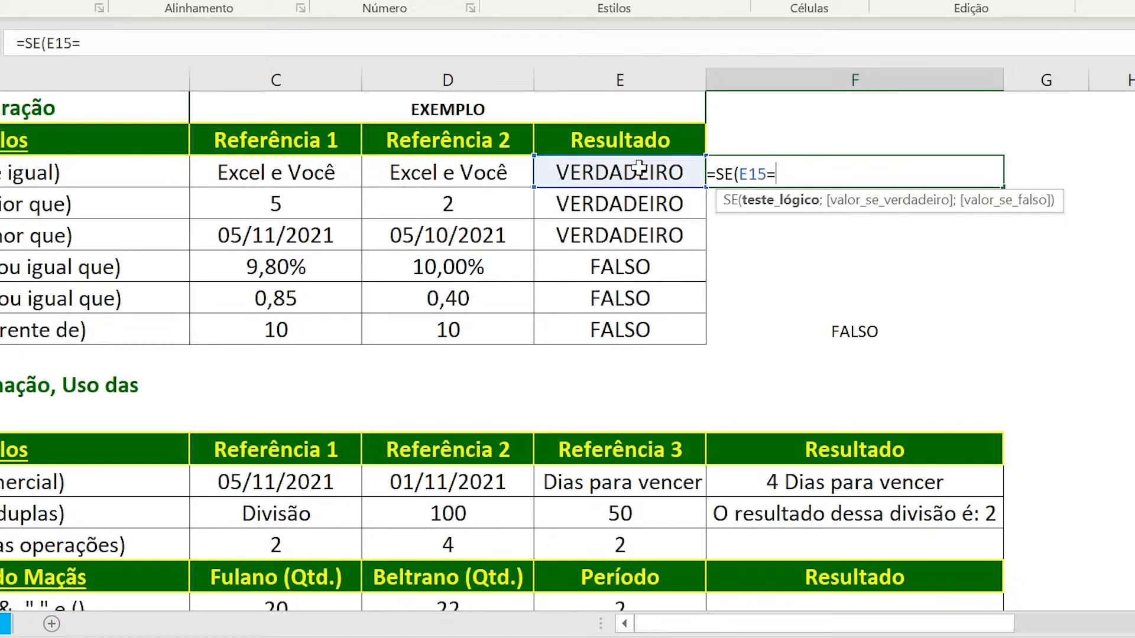
text(=falso)
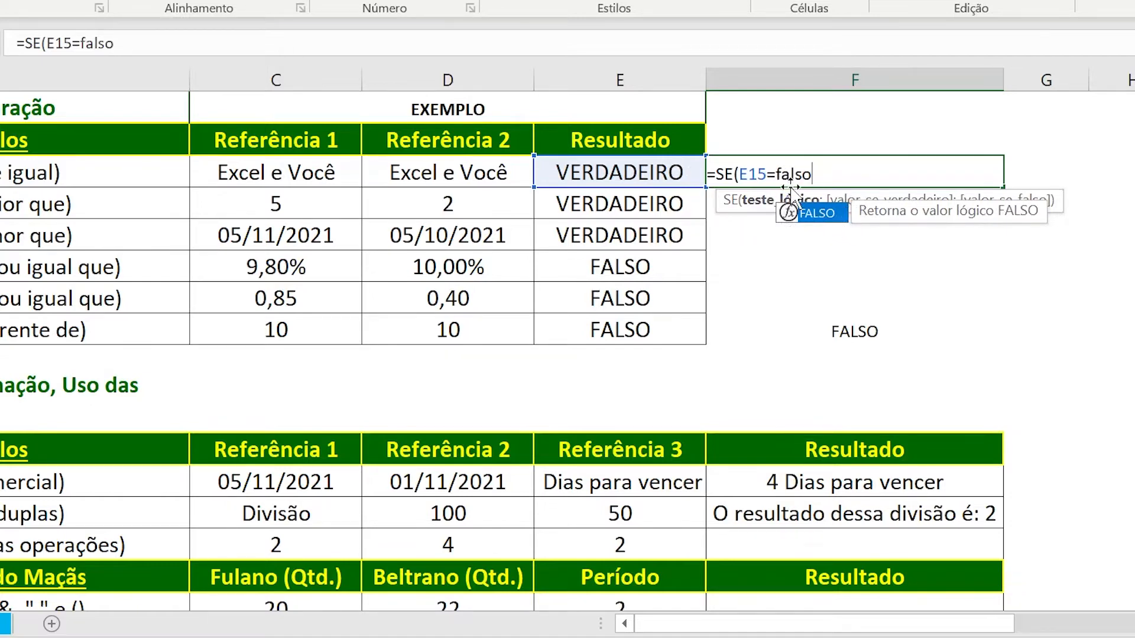
double_click(819, 215)
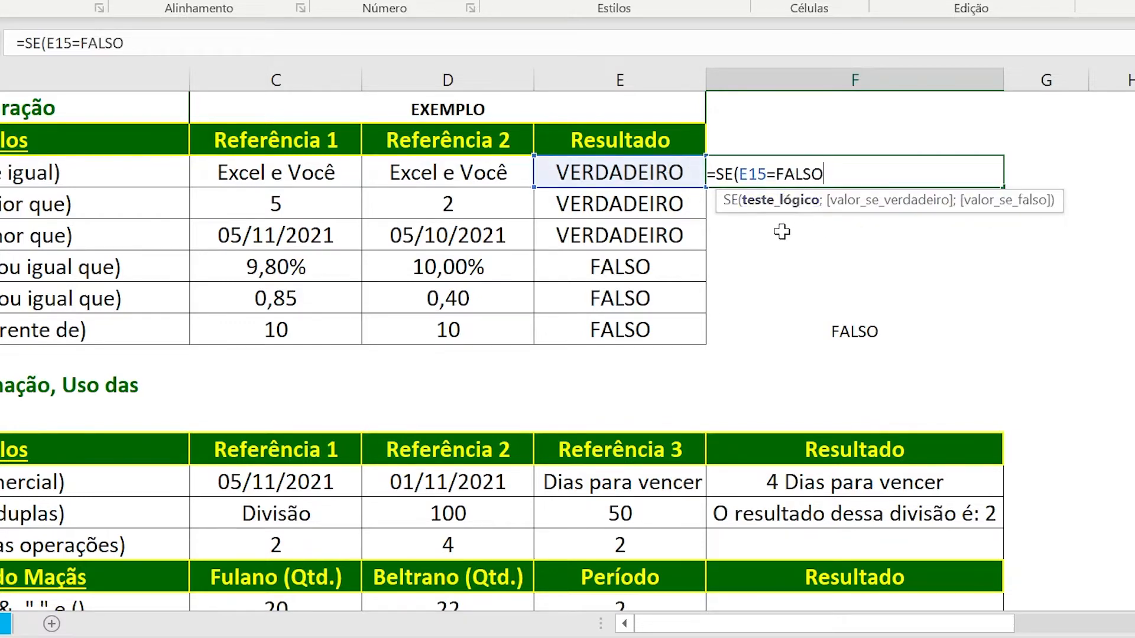
text(;)
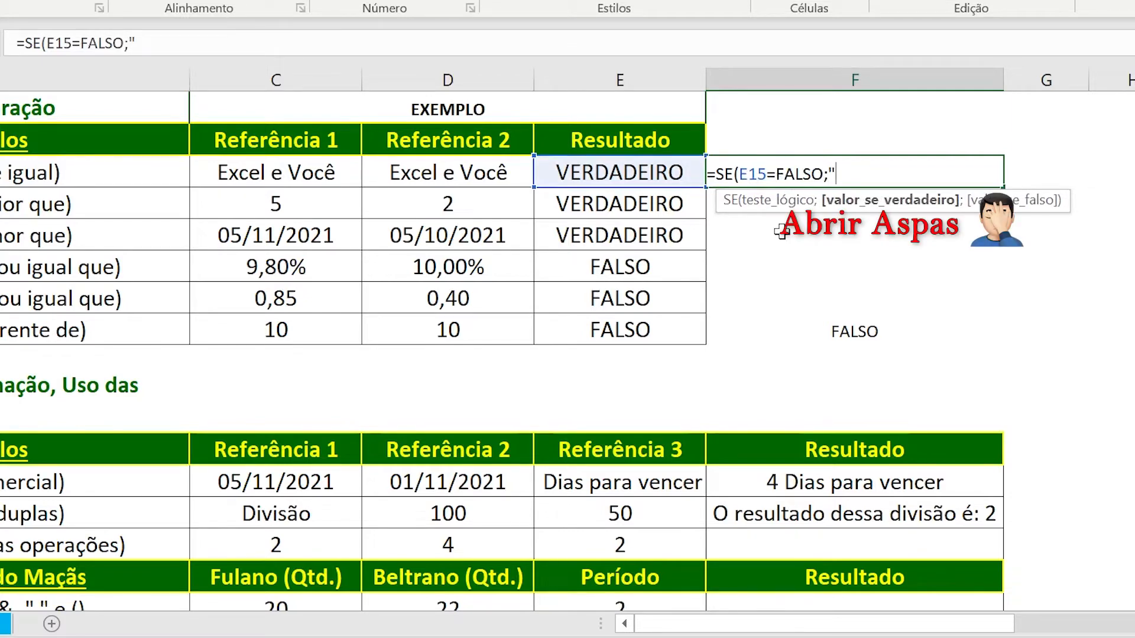
Finish the F15 formula with "diferente" as the value if true and "igual" as the value if false.
text("diferente)
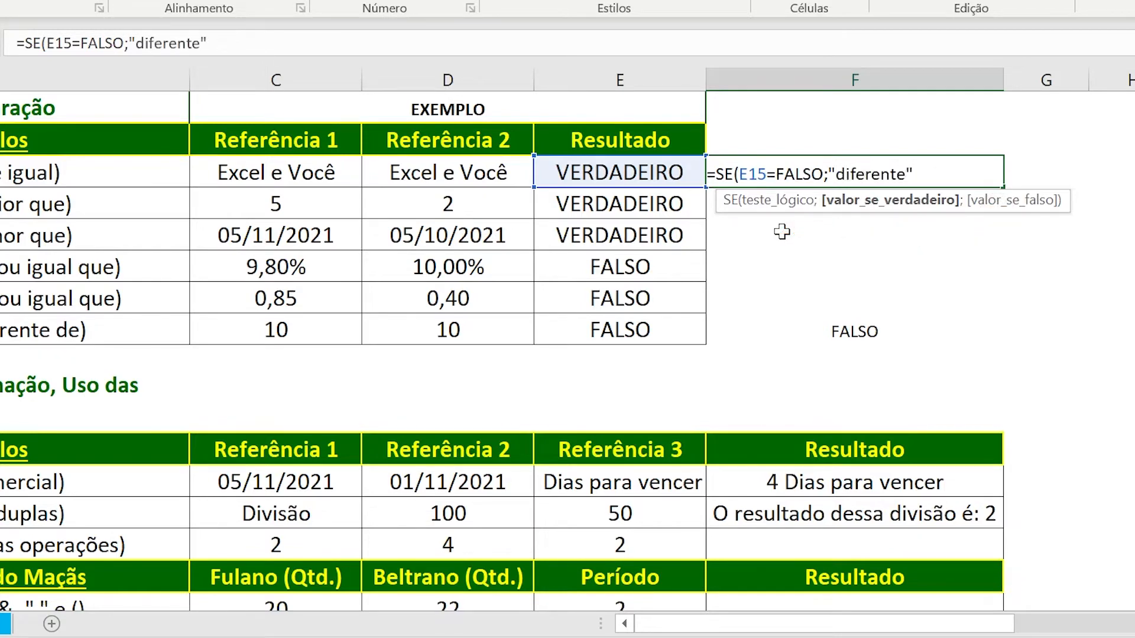
text(";)
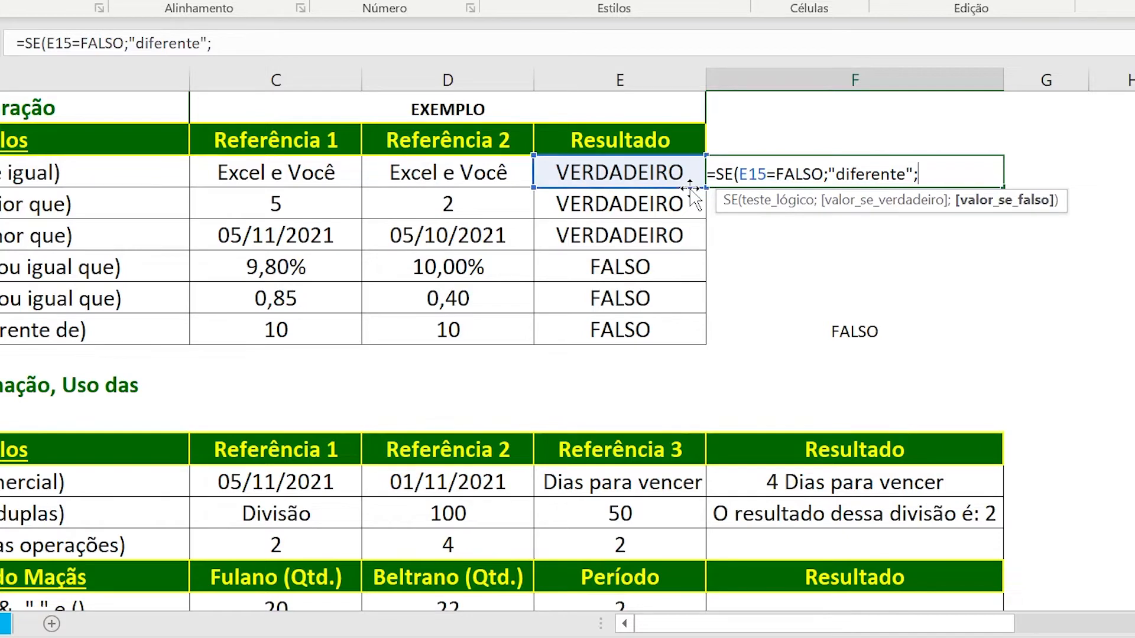
text("igual)
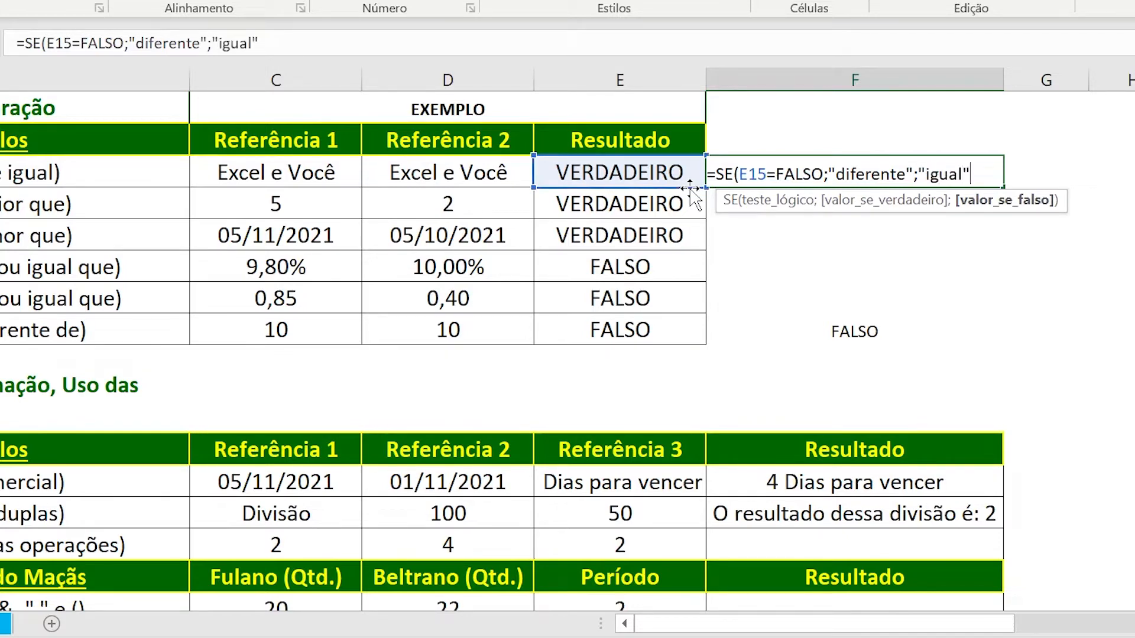
text("))
key(Return)
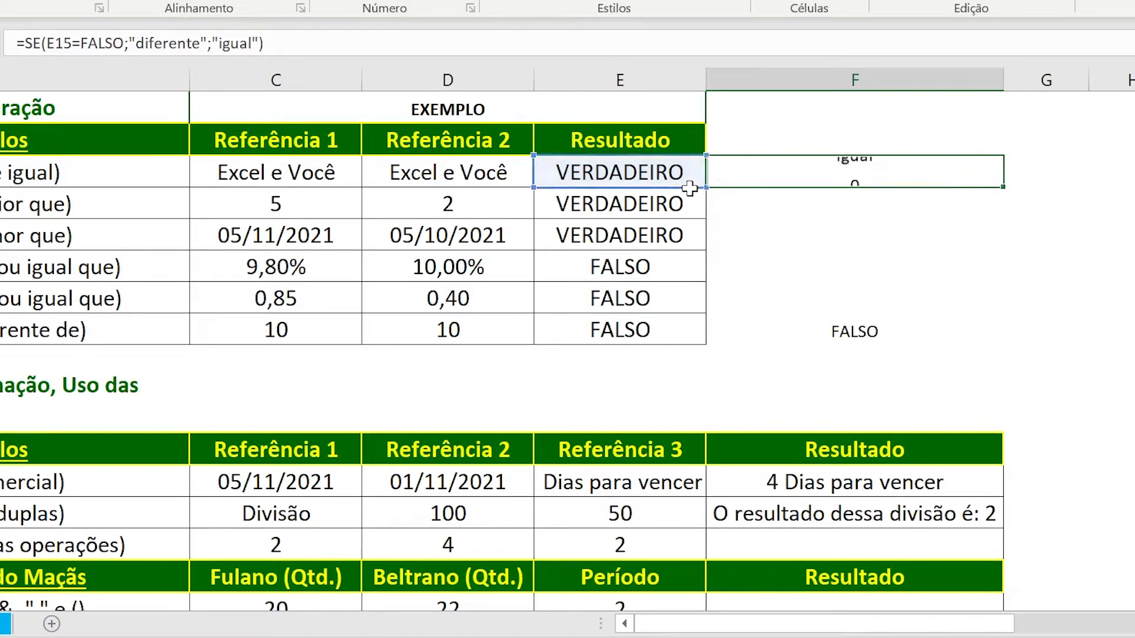
Inspect the logical test, value-if-true and value-if-false arguments of the SE formula in F15.
key(Up)
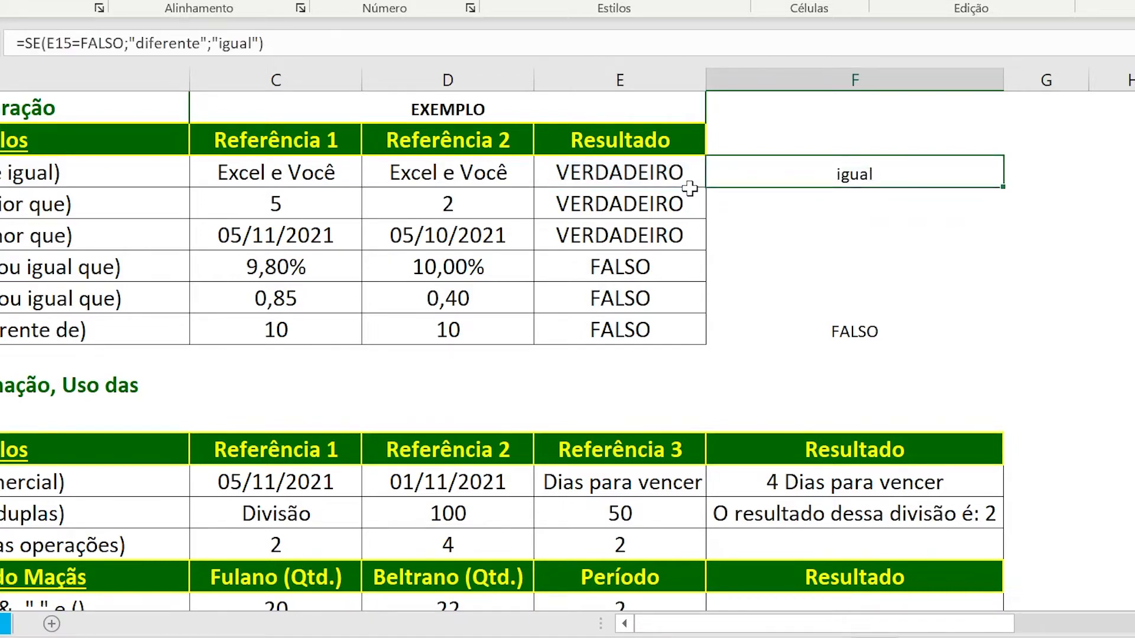
key(F2)
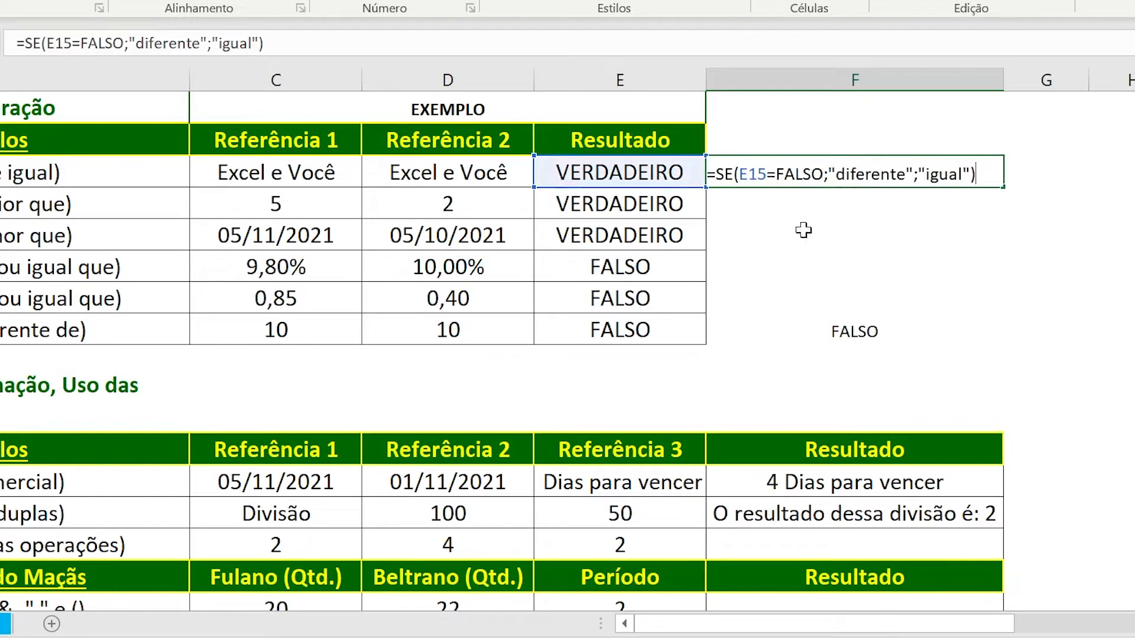
click(767, 175)
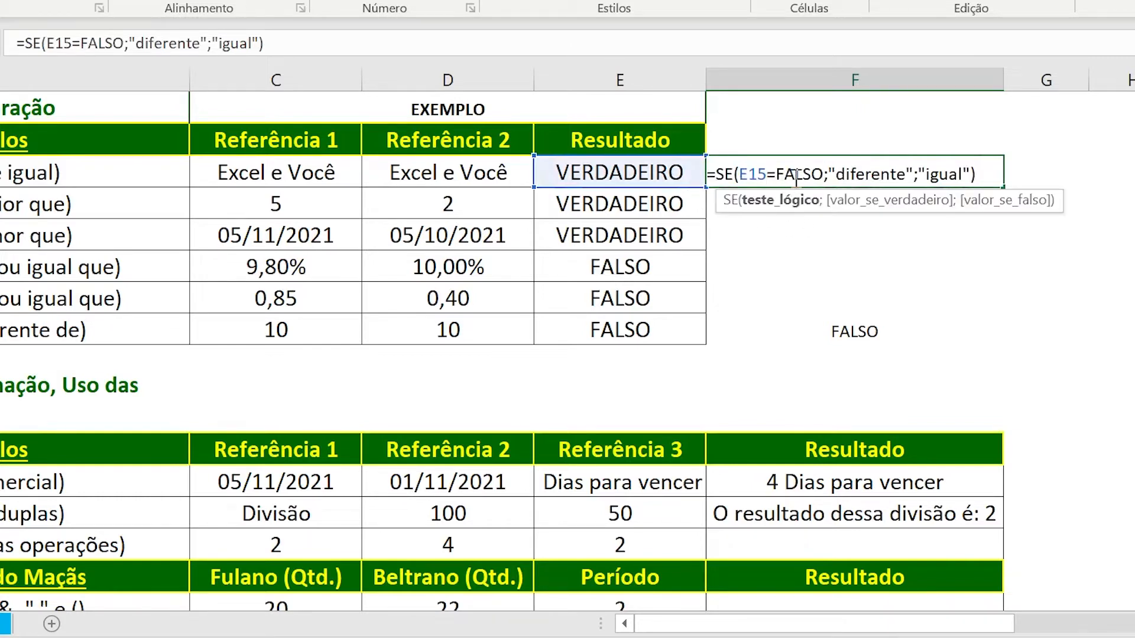
click(859, 173)
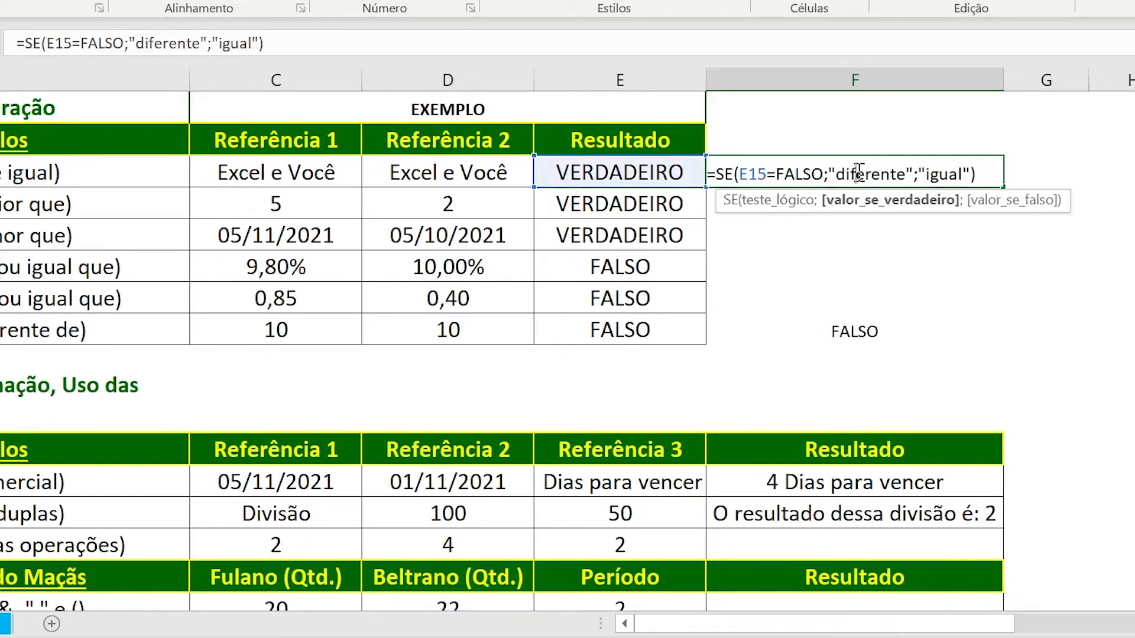
click(932, 176)
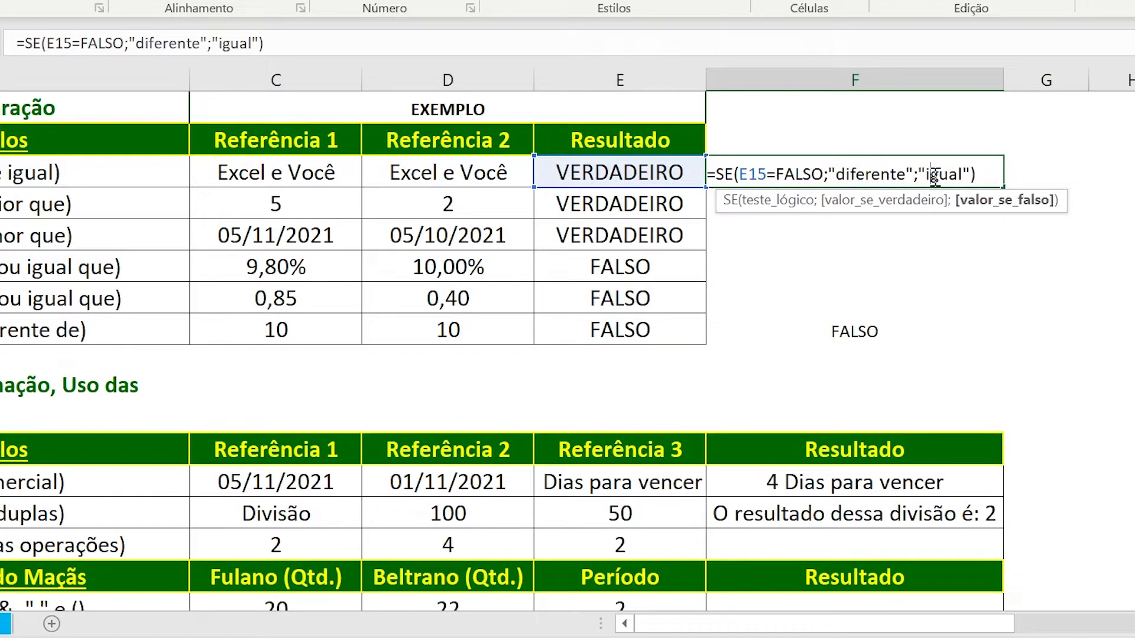
Check the value-if-true and value-if-false arguments of the SE formula in F15 and commit it.
click(876, 172)
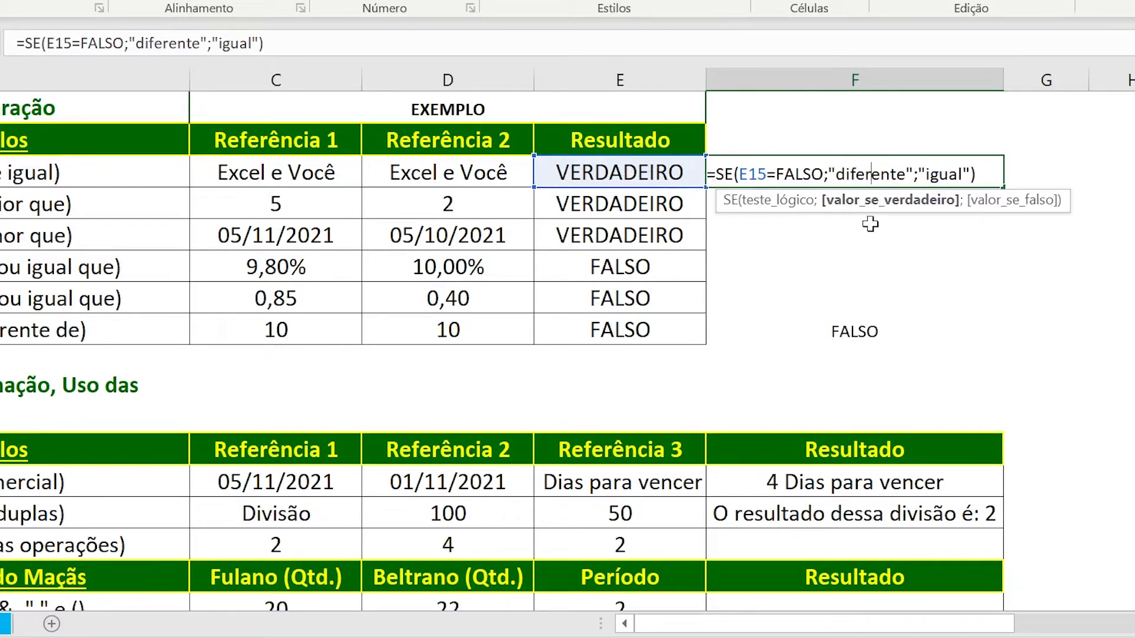
click(942, 177)
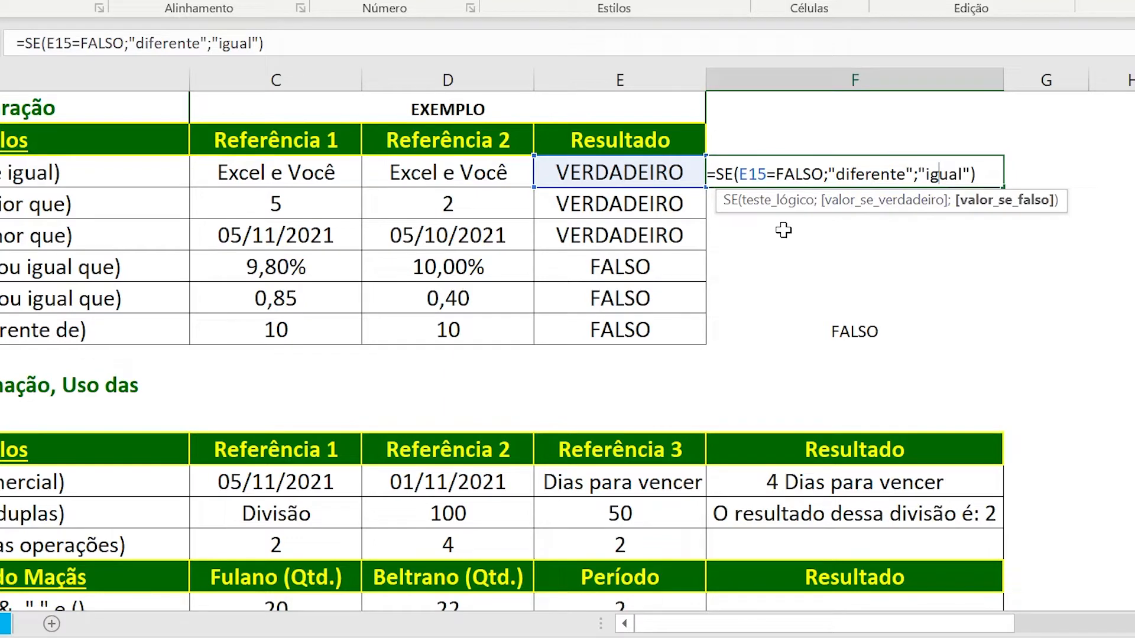
key(Return)
key(Up)
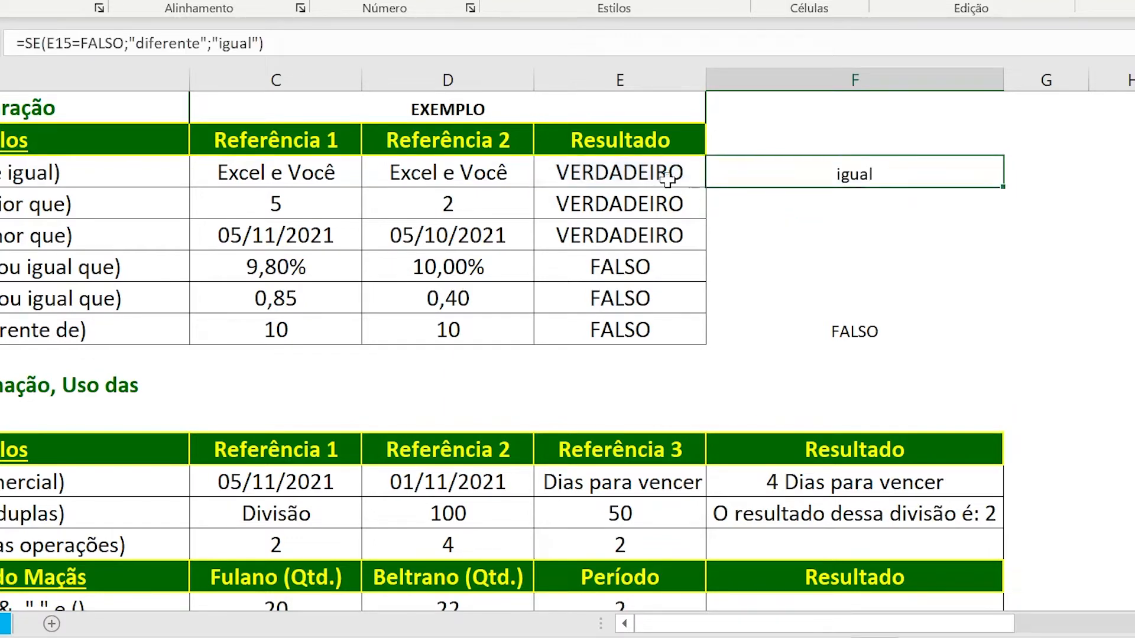
Change the text in D15 to "Excel Você" and check the formulas in E15 and F15.
double_click(470, 177)
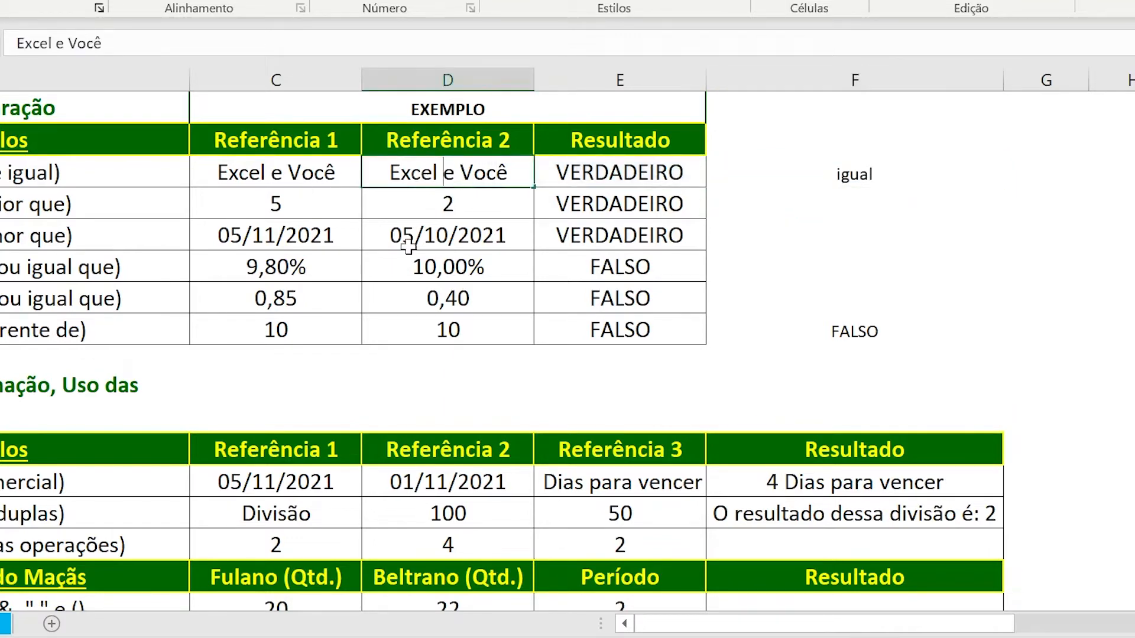
key(Delete)
key(Delete)
key(Return)
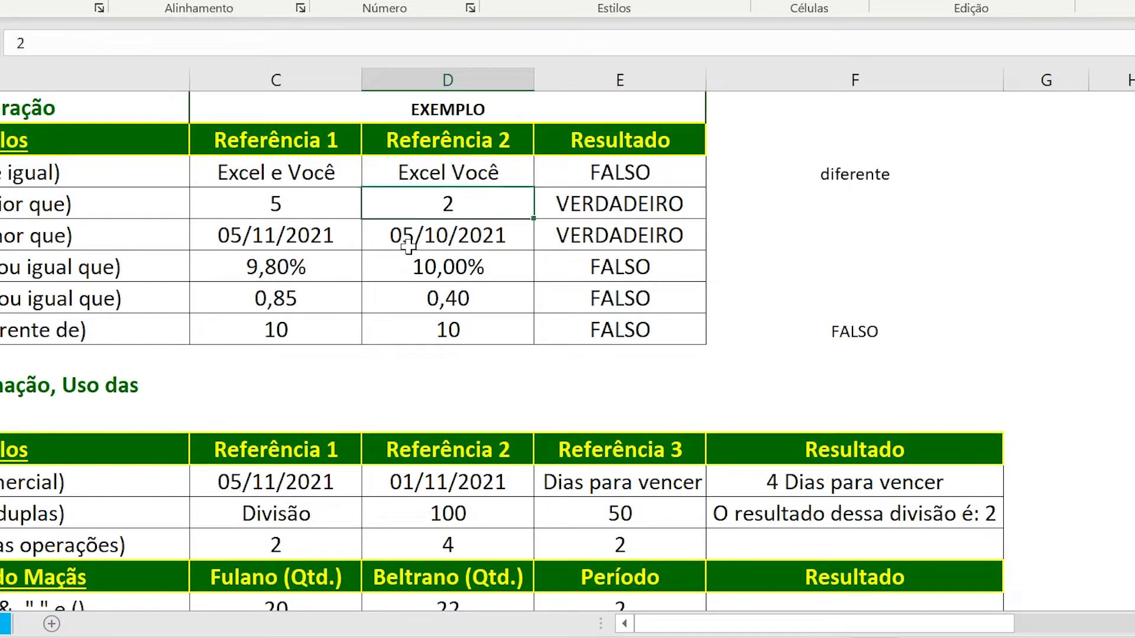
key(Up)
key(Right)
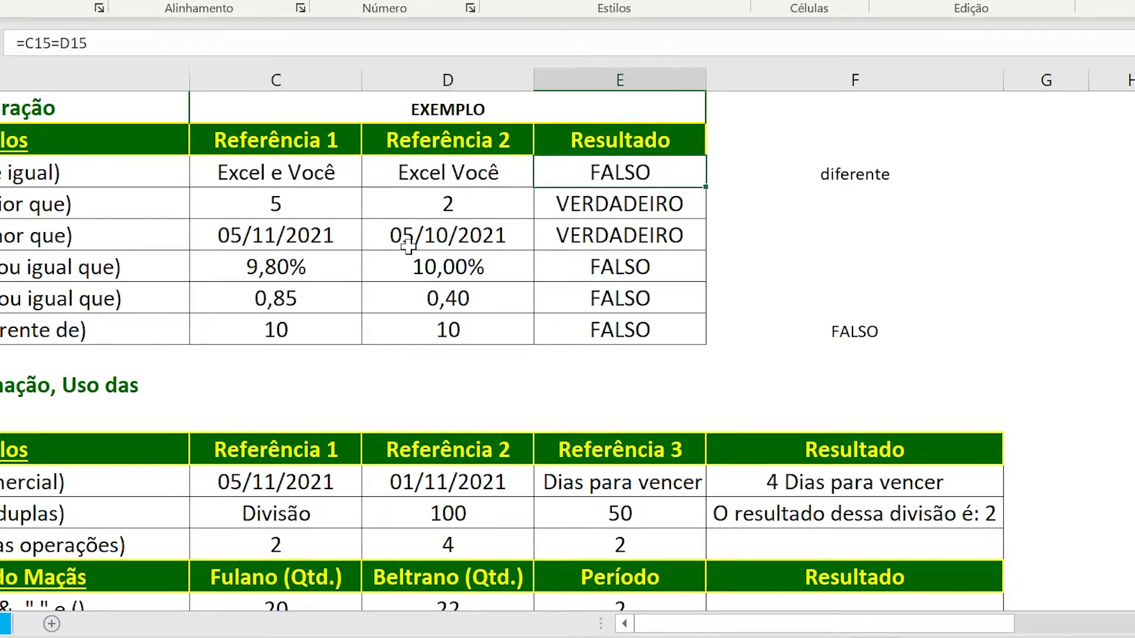
key(Right)
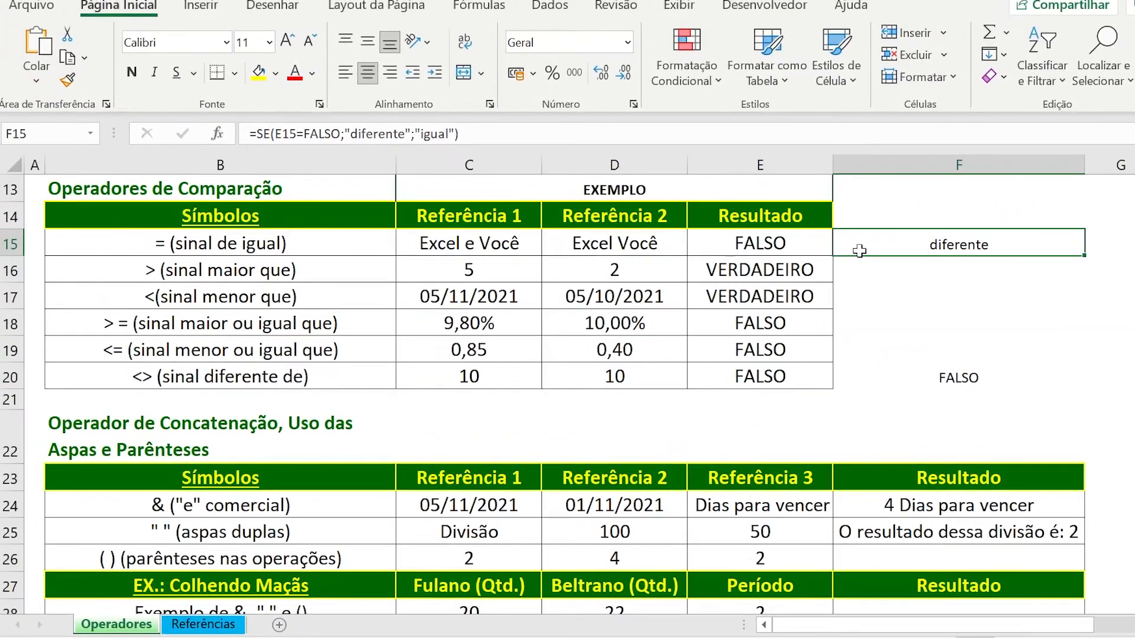
Enter the formula =C26+D26*E26 in F26, without parentheses, for the parênteses nas operações example.
scroll(422, 319, down, 1)
scroll(422, 319, down, 2)
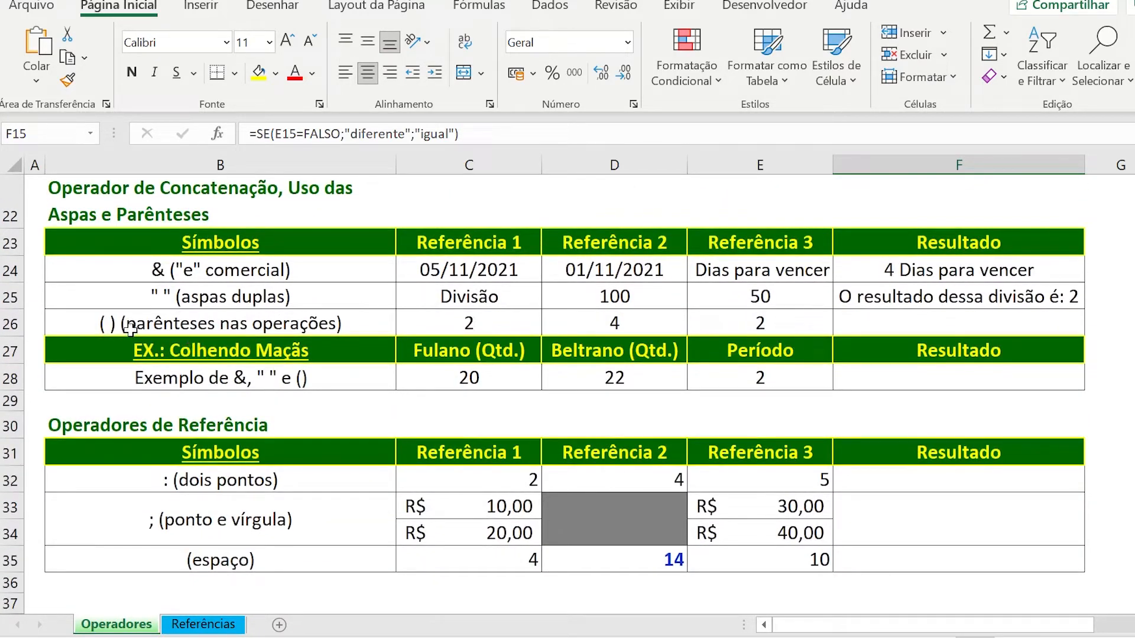
click(893, 328)
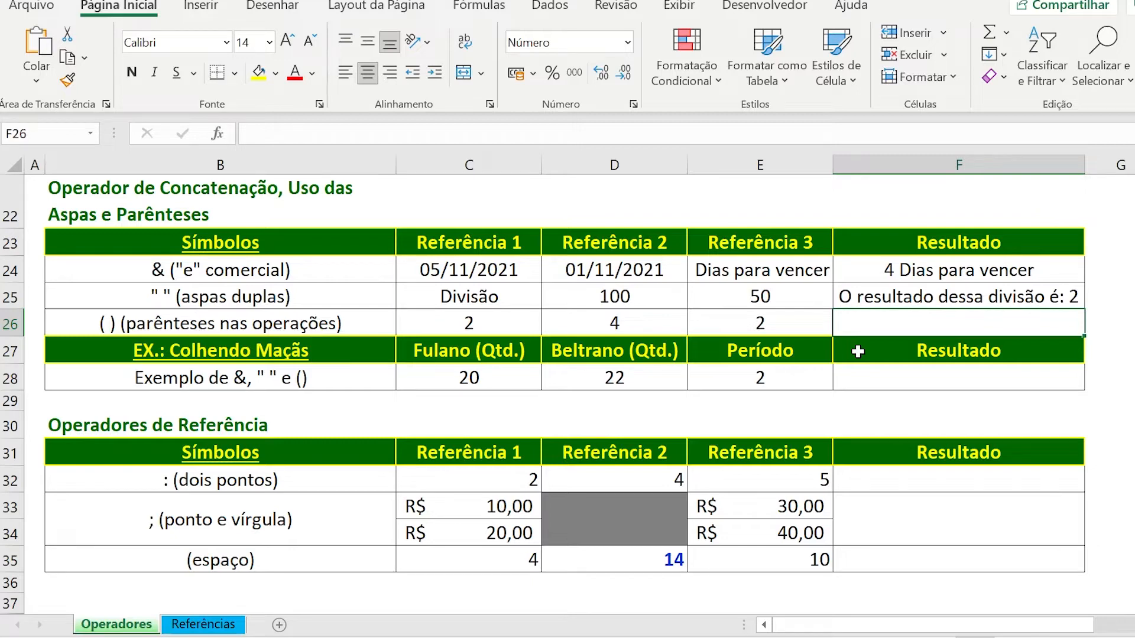
text(=)
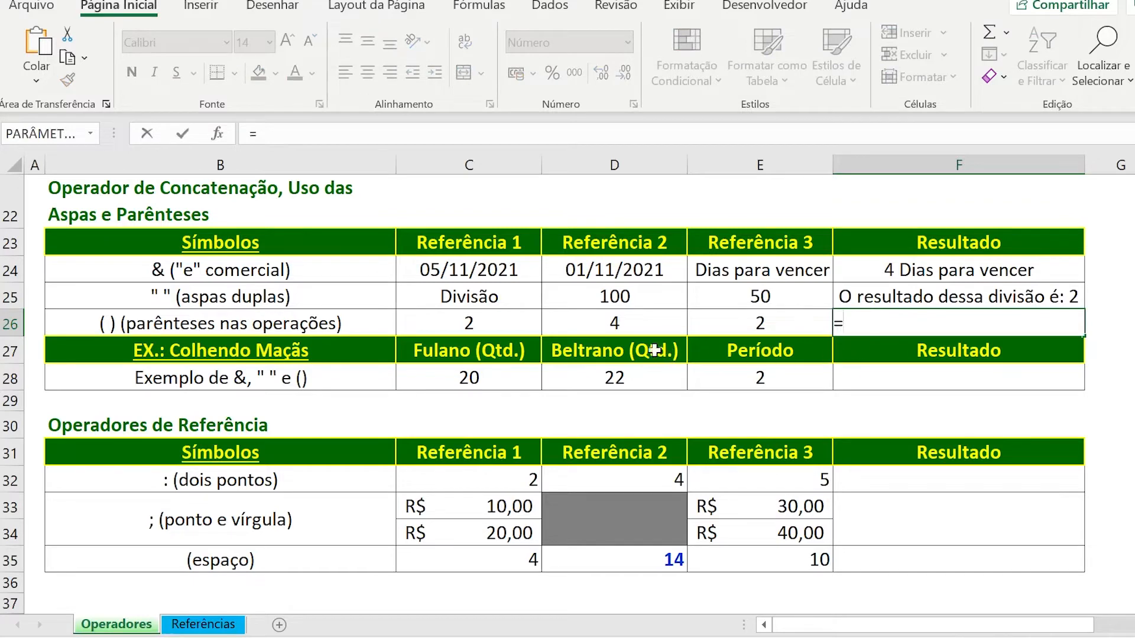
click(515, 326)
text(+)
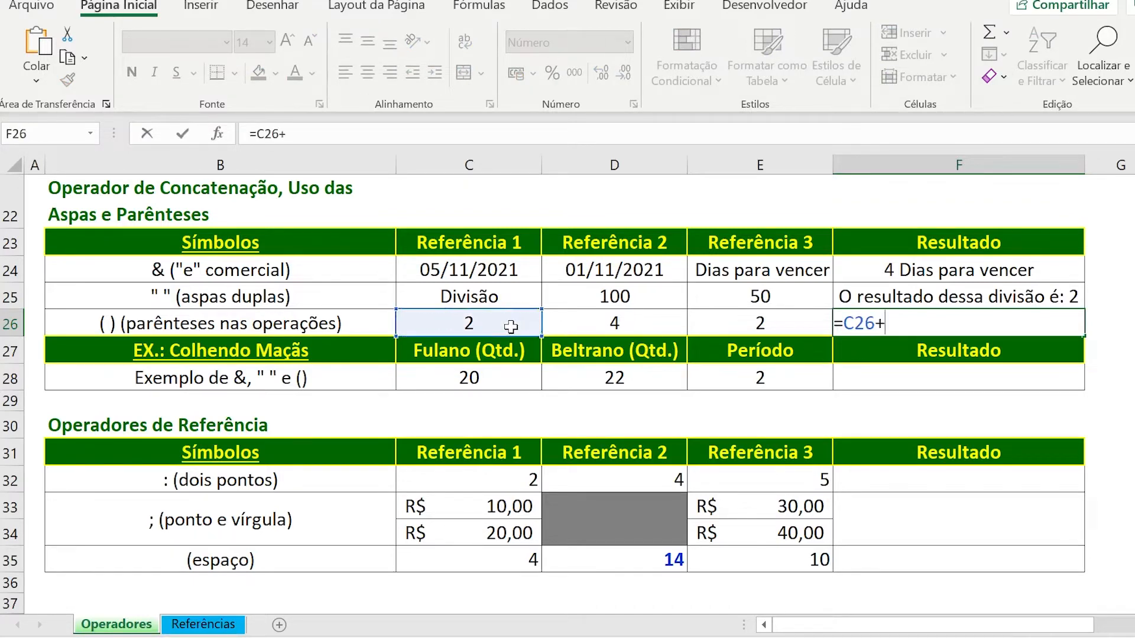
click(569, 333)
text(*)
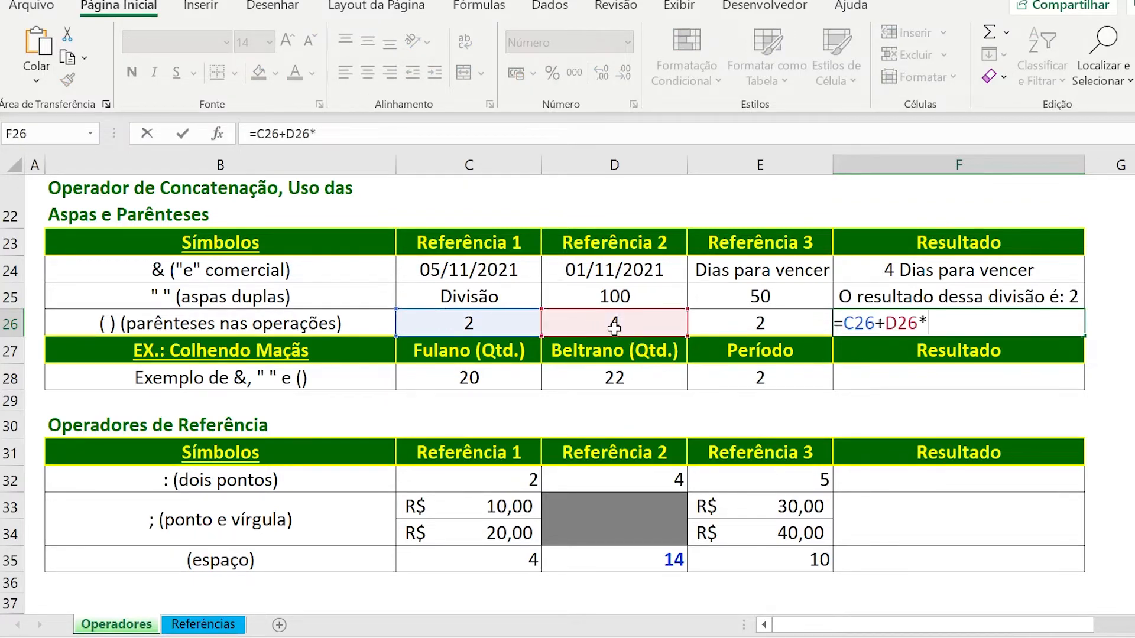
click(736, 317)
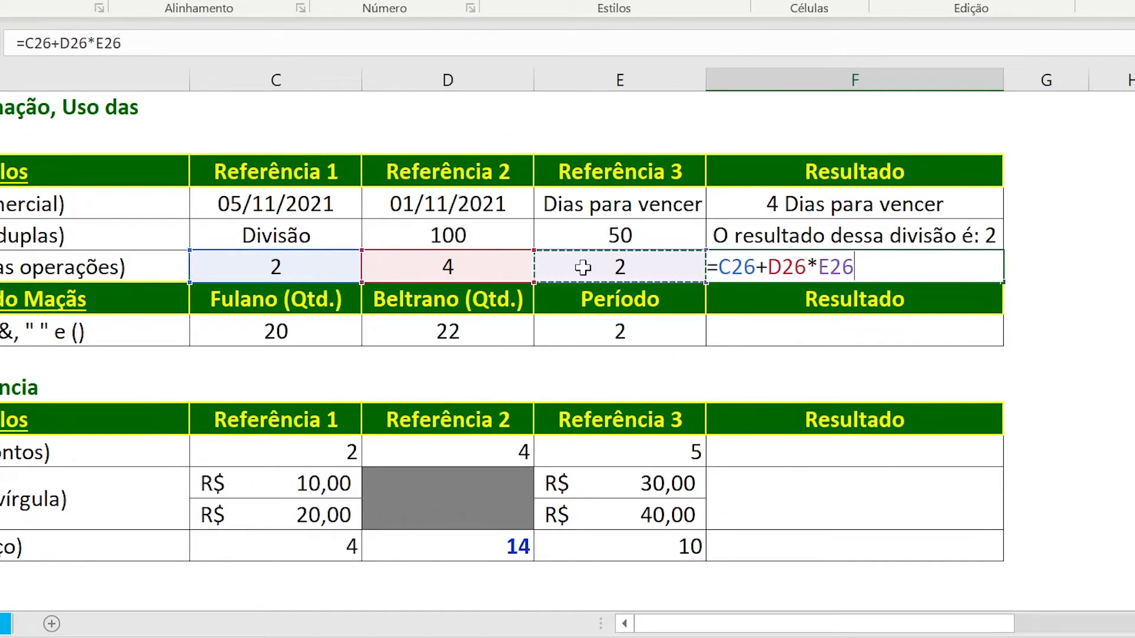
key(Return)
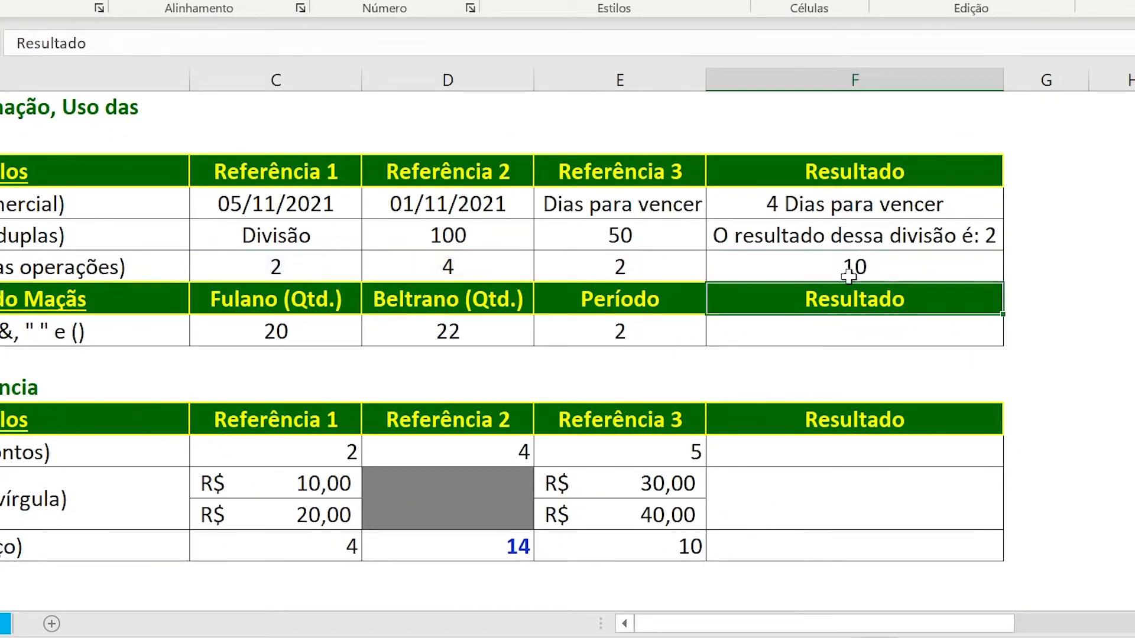
Review the formula in F26 and the referenced values in C26:D26 and E26.
click(880, 274)
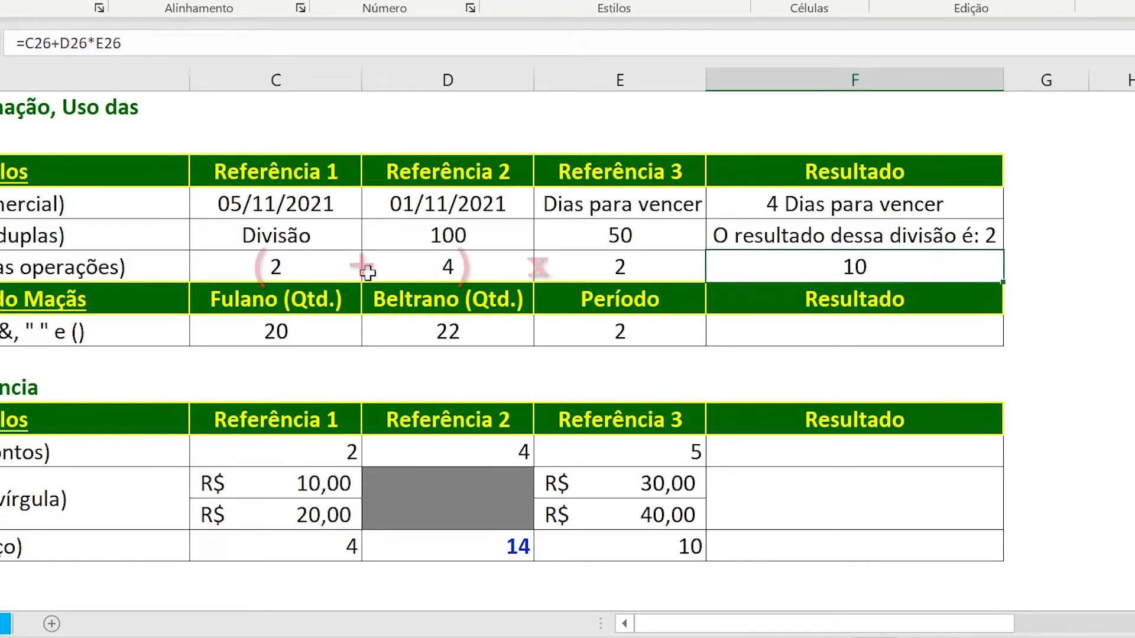
click(342, 271)
drag(342, 271, 401, 270)
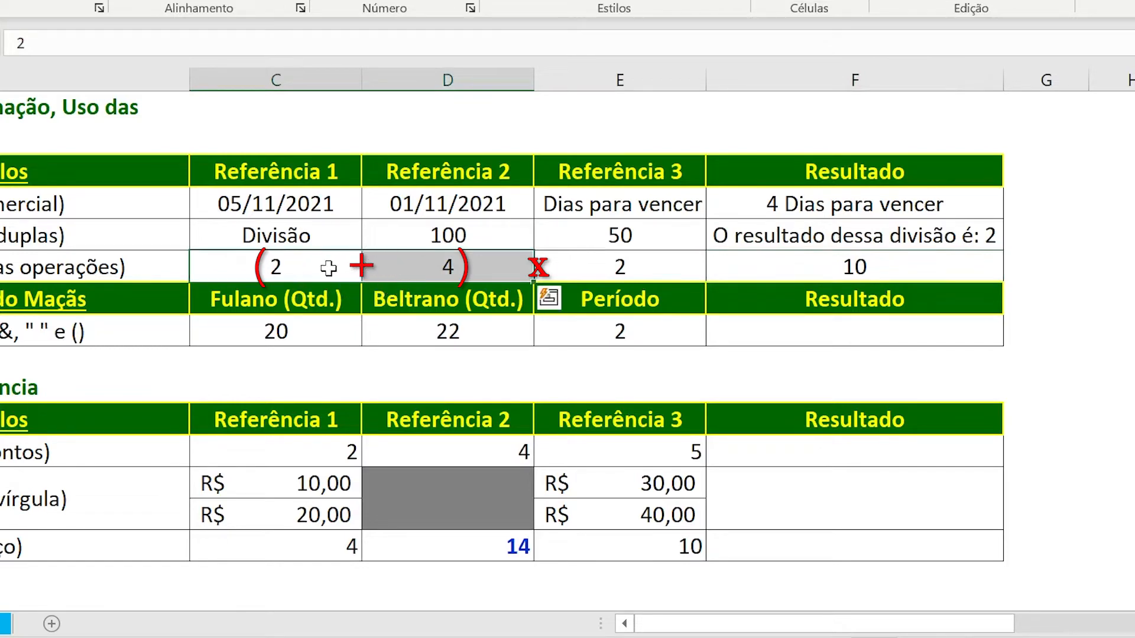
click(576, 269)
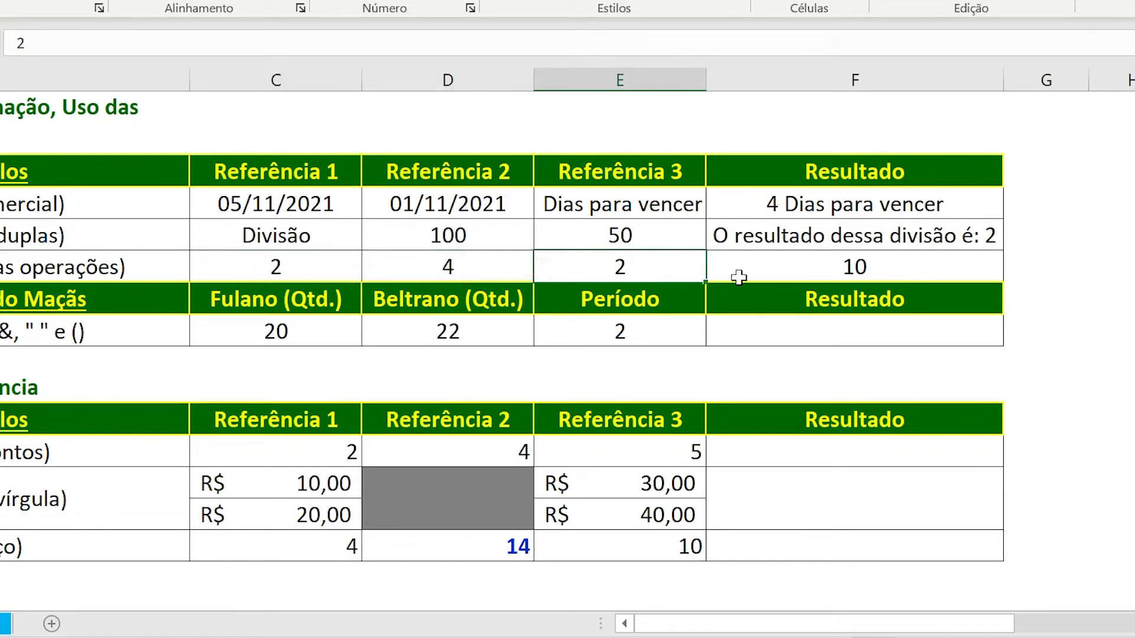
Replace the formula in F26 with =(C26+D26)*E26 so the addition is calculated before the multiplication.
click(745, 277)
text(=)
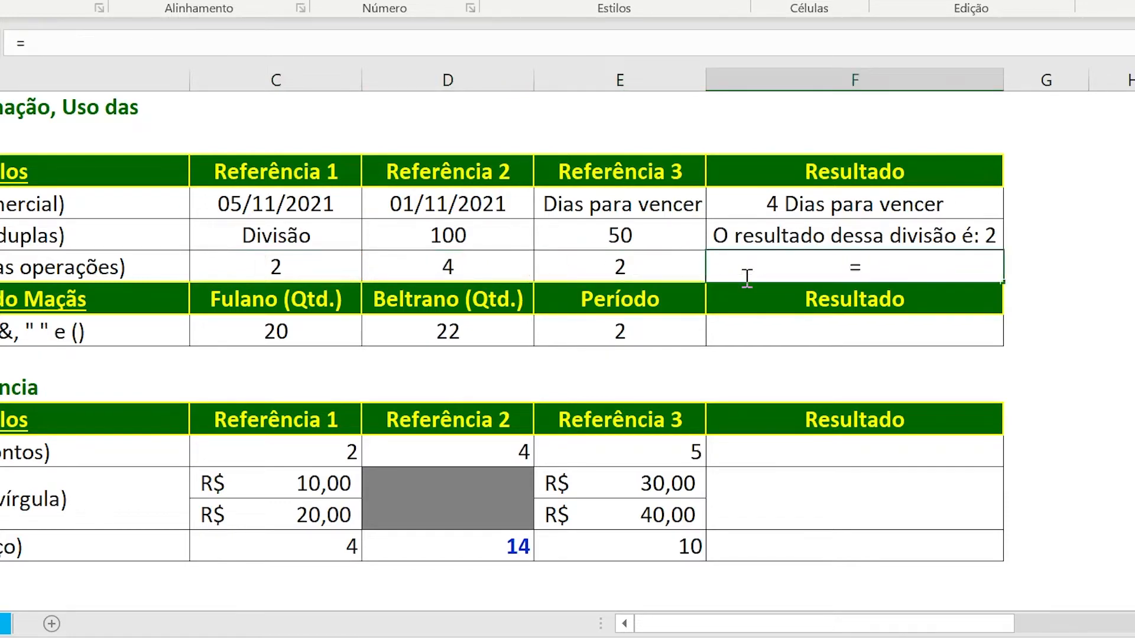
text(()
click(236, 260)
text(+)
click(394, 267)
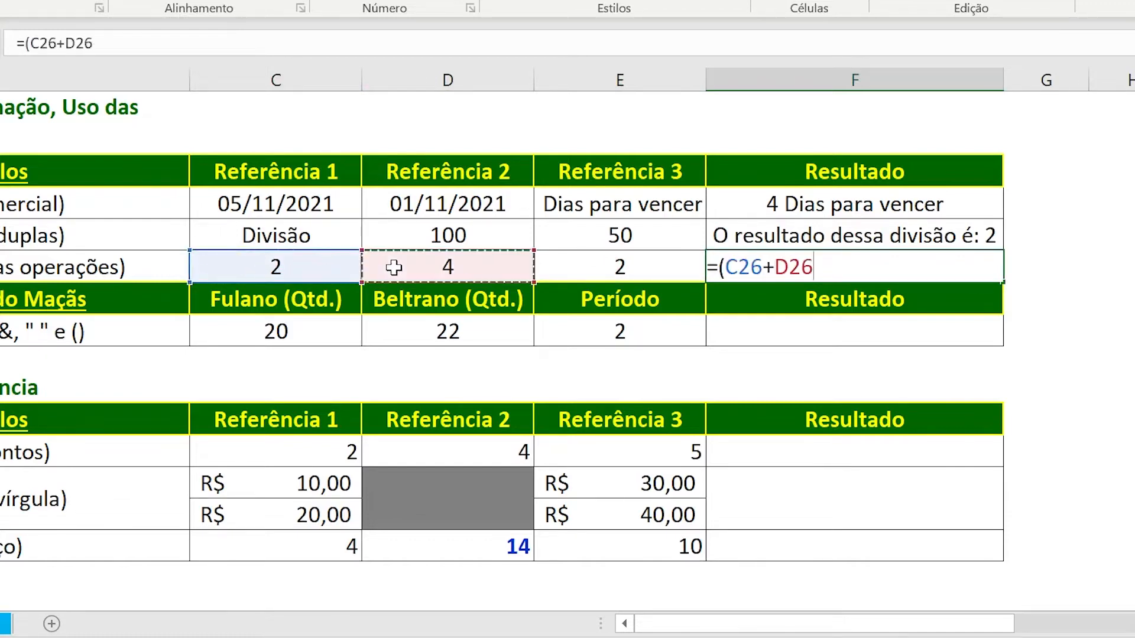
text())
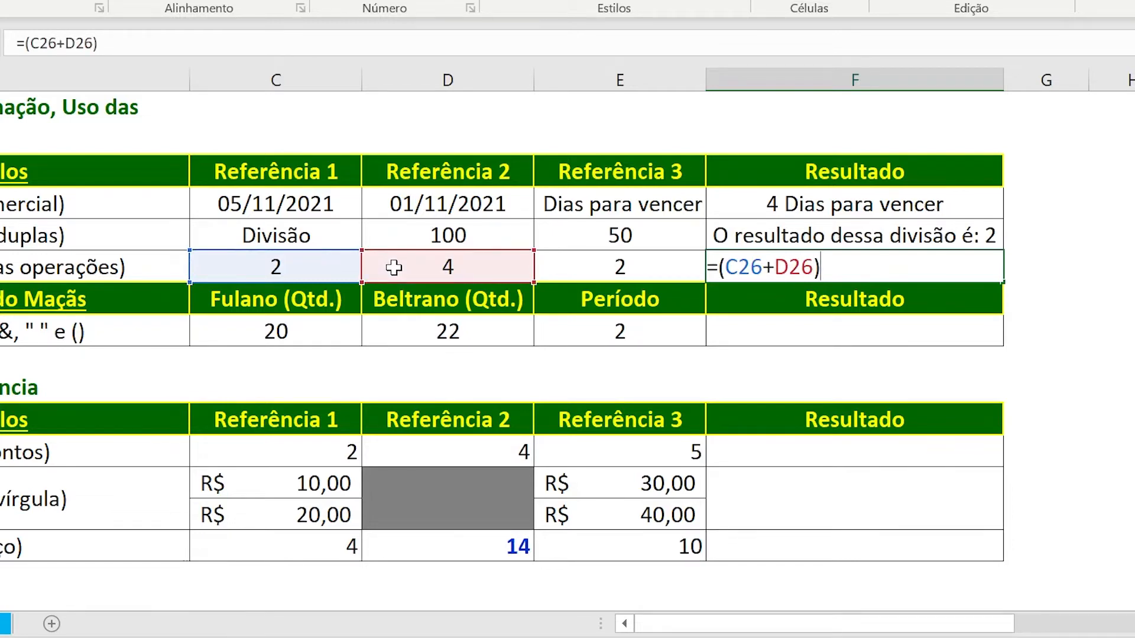
text(*)
click(557, 267)
key(Return)
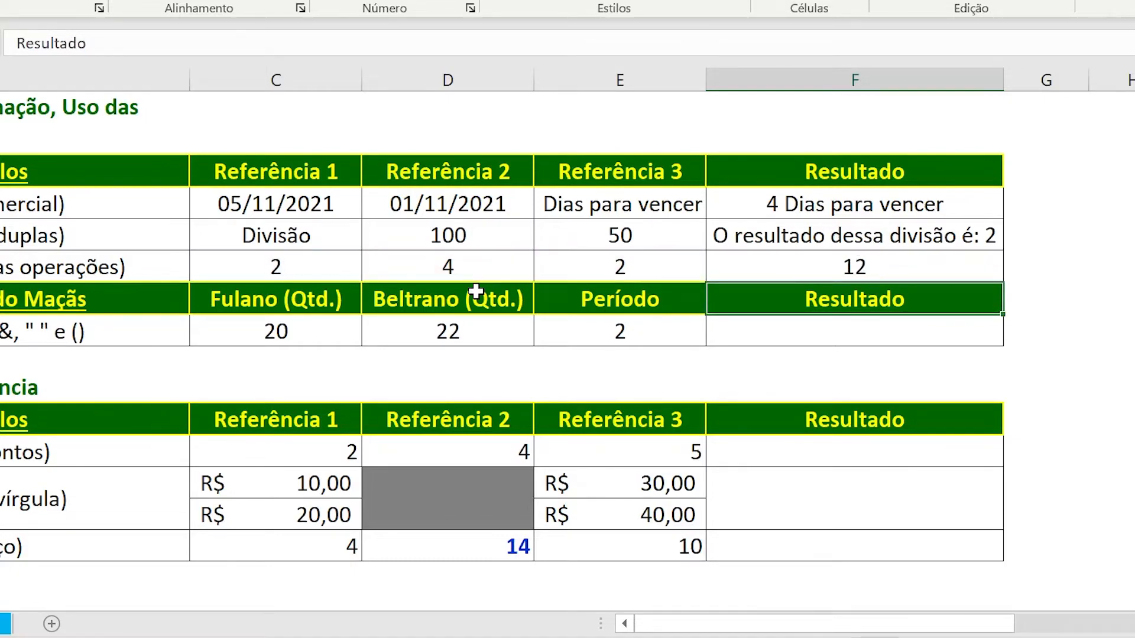
Examine the parentheses label in B26 and the headers and values of the Colhendo Maçãs example in rows 27 and 28.
click(120, 269)
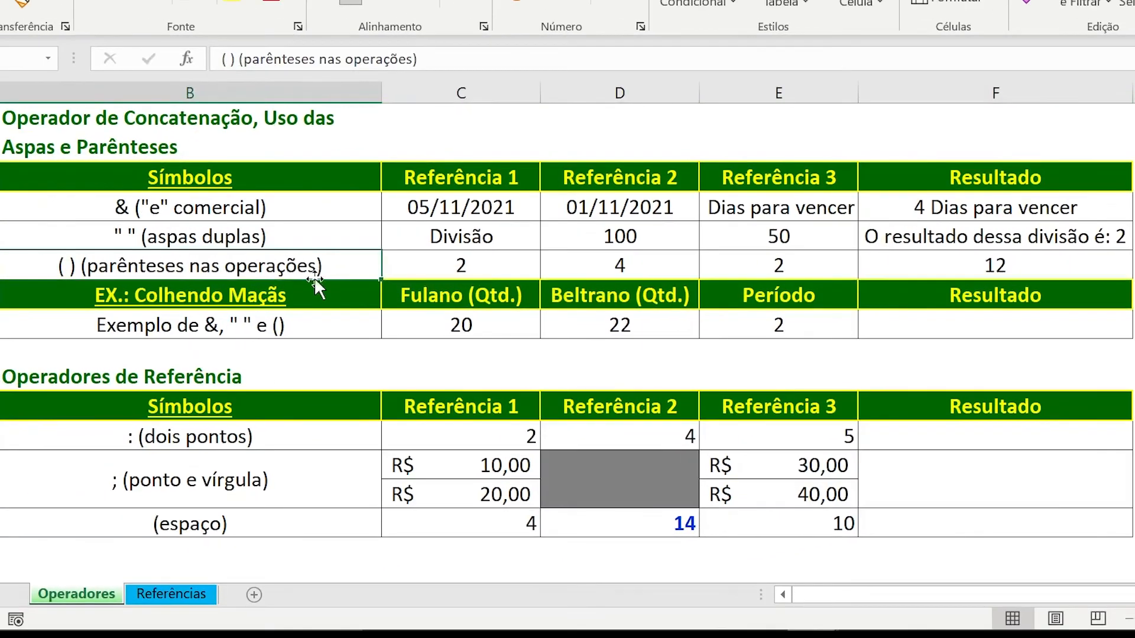
click(307, 324)
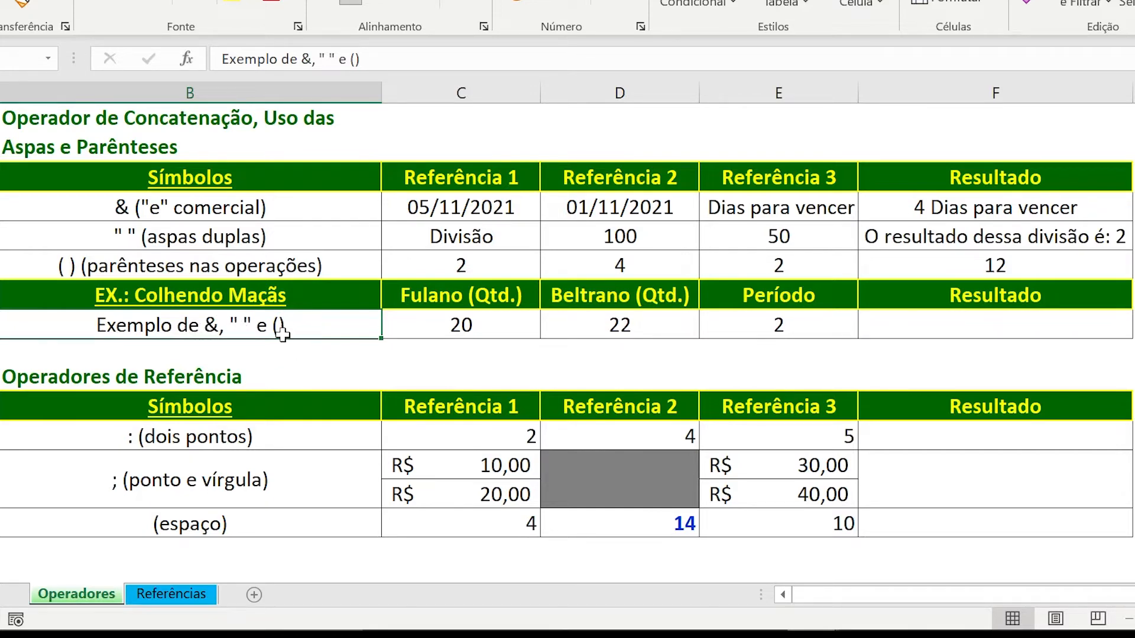
click(995, 325)
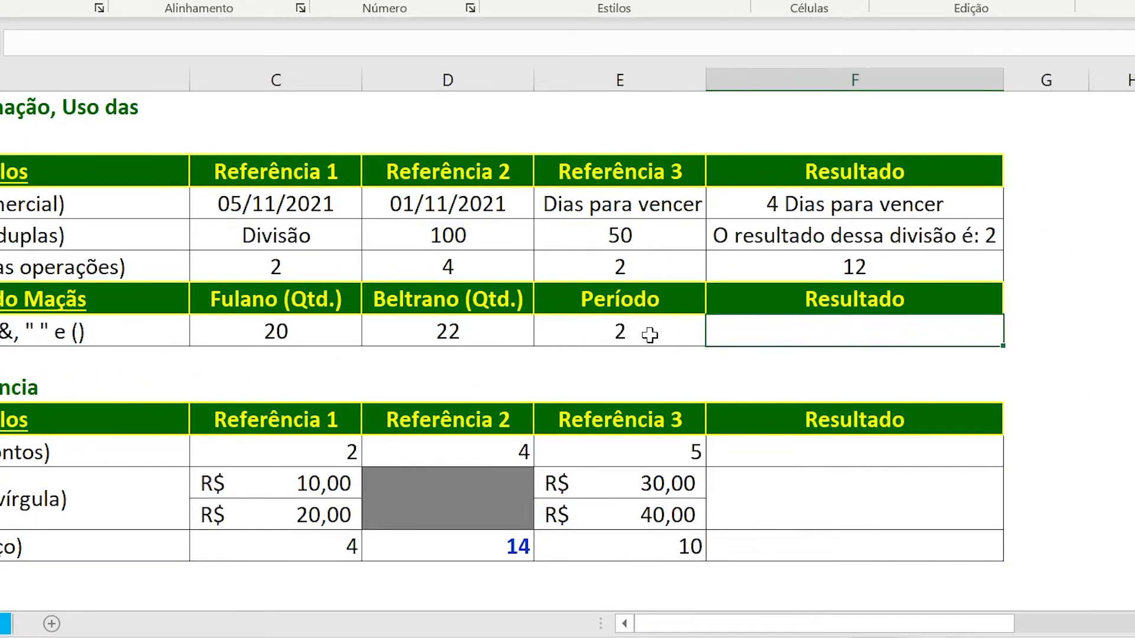
click(279, 302)
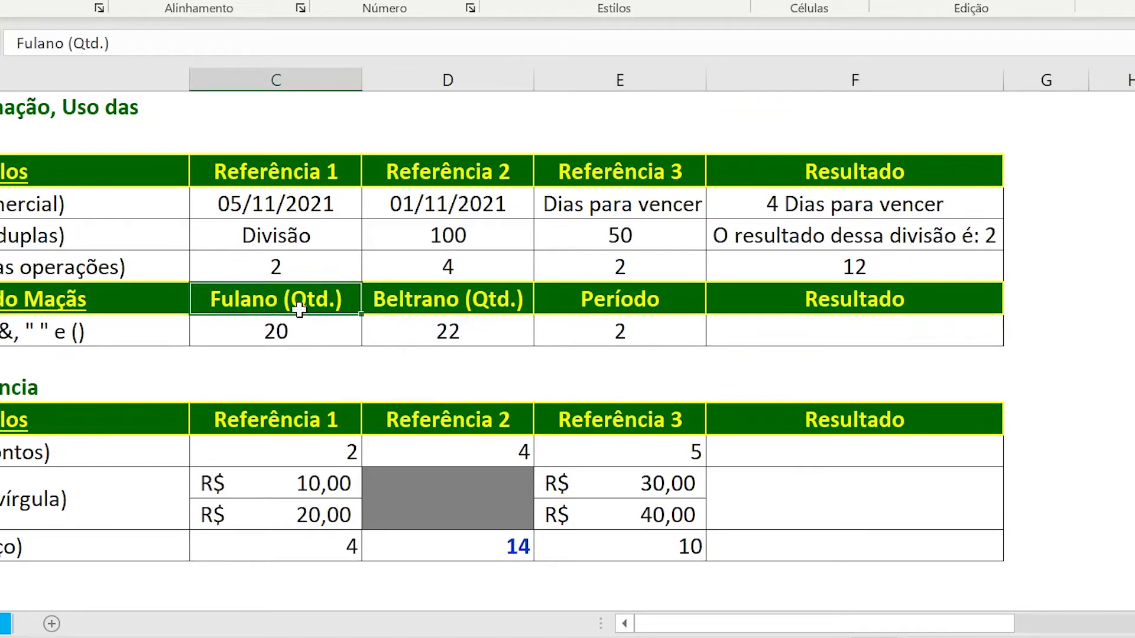
click(405, 306)
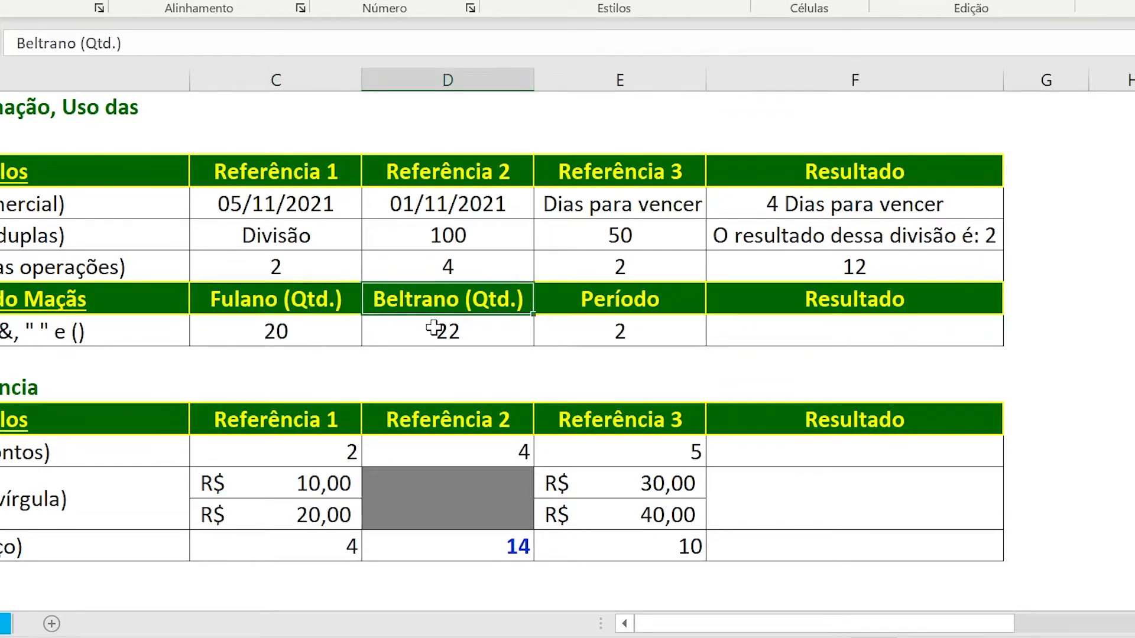
click(607, 301)
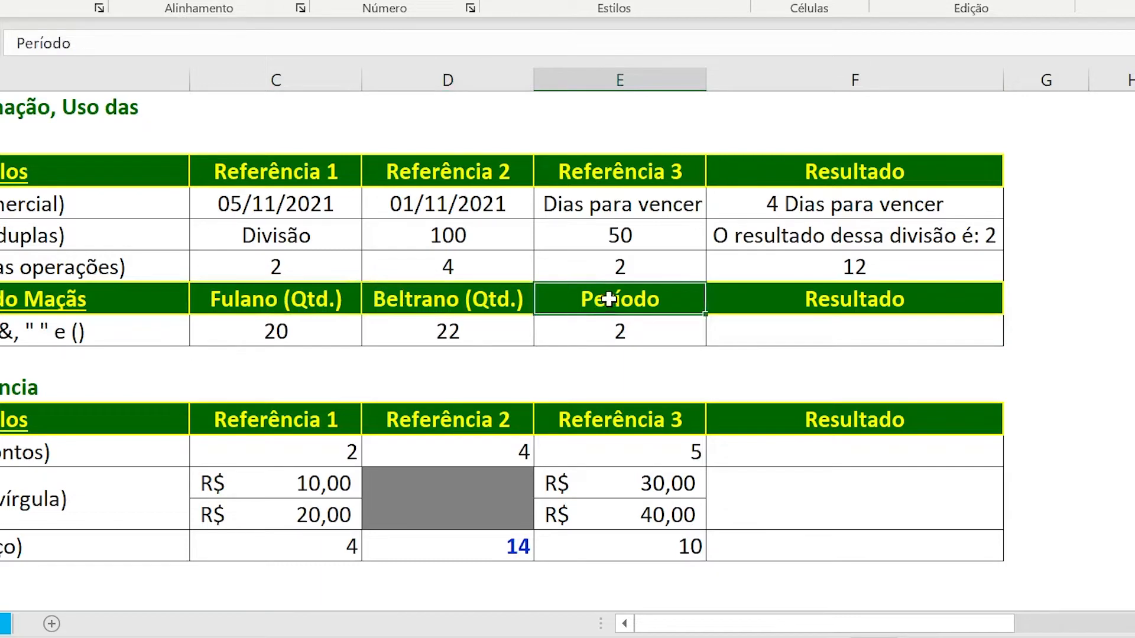
click(317, 338)
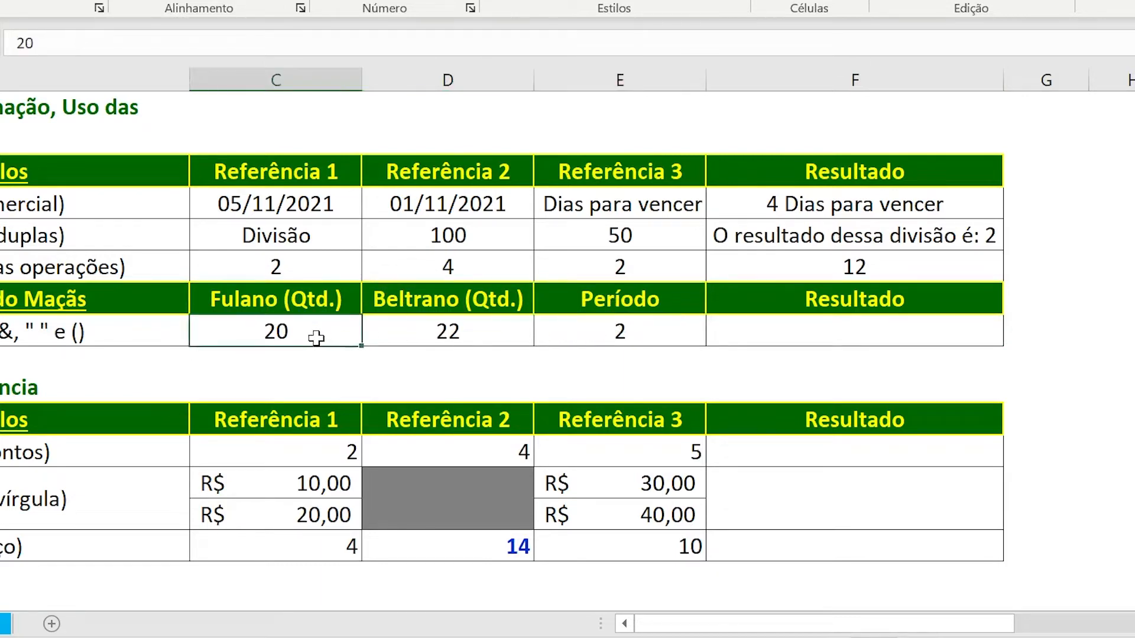
click(471, 339)
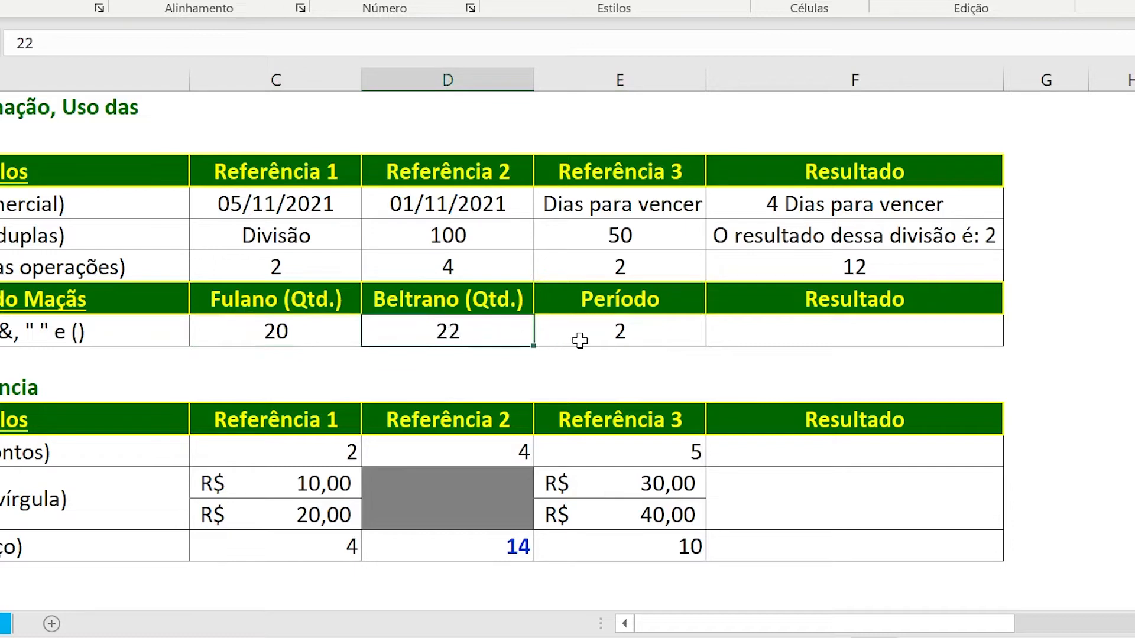
click(604, 342)
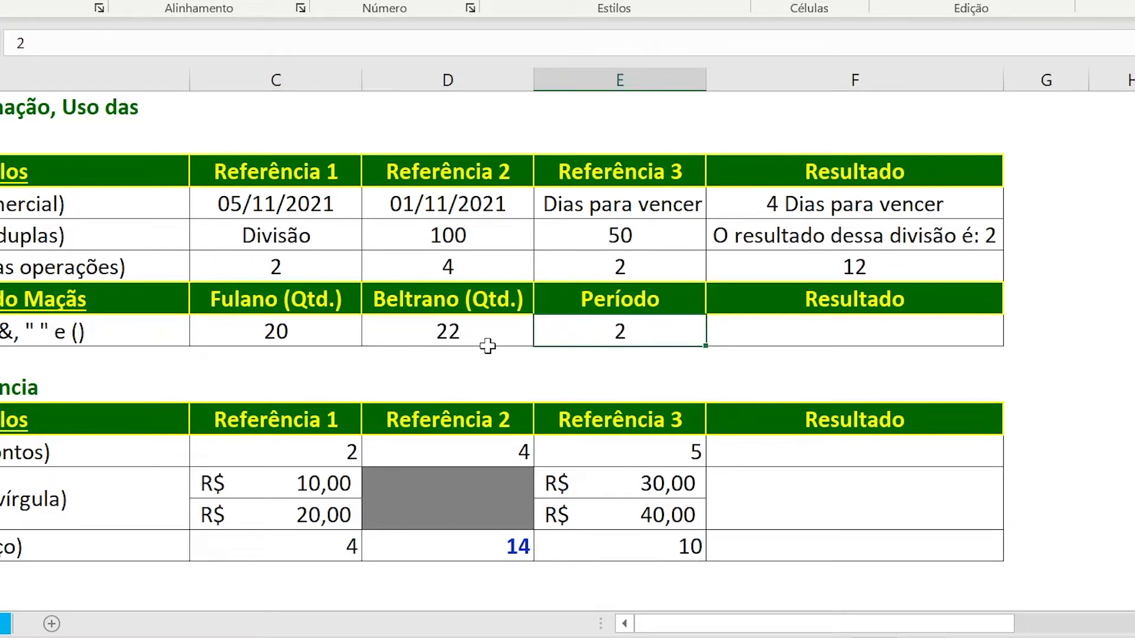
Start a formula in F28 with the text ="Por dia, Fulano e Beltrano, colheram ", including the trailing space inside the quotes.
click(736, 336)
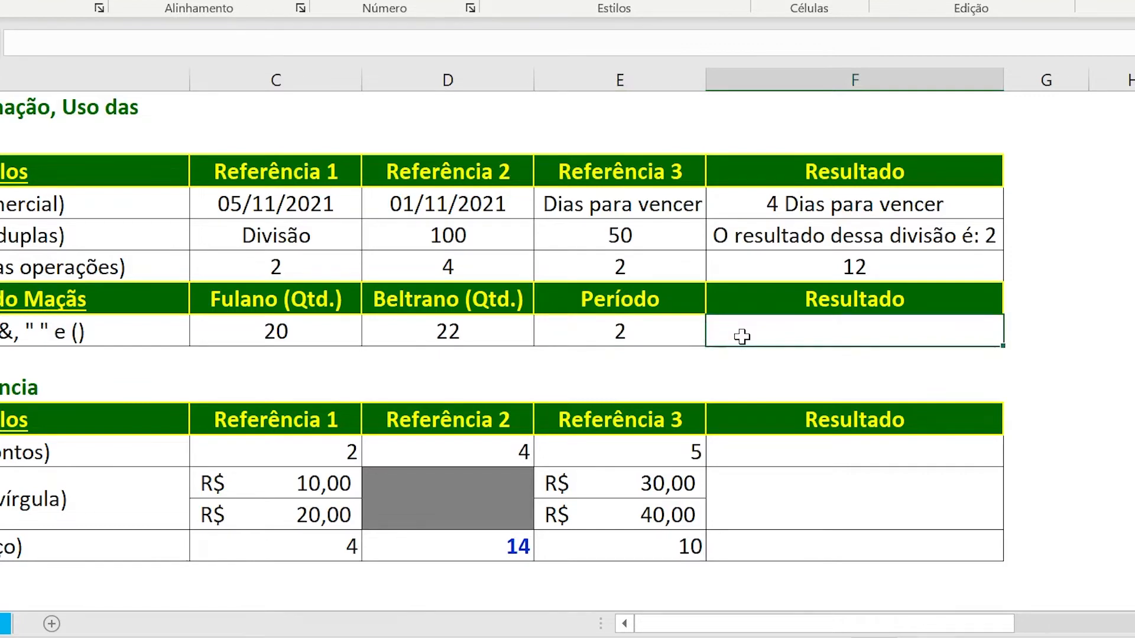
text(=")
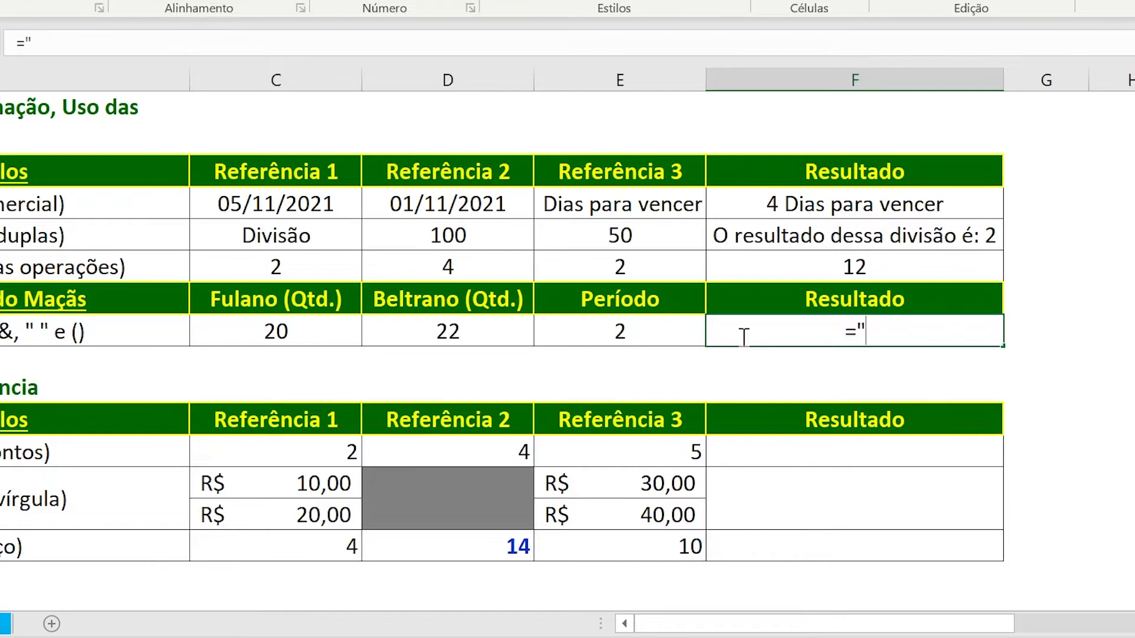
text(Por )
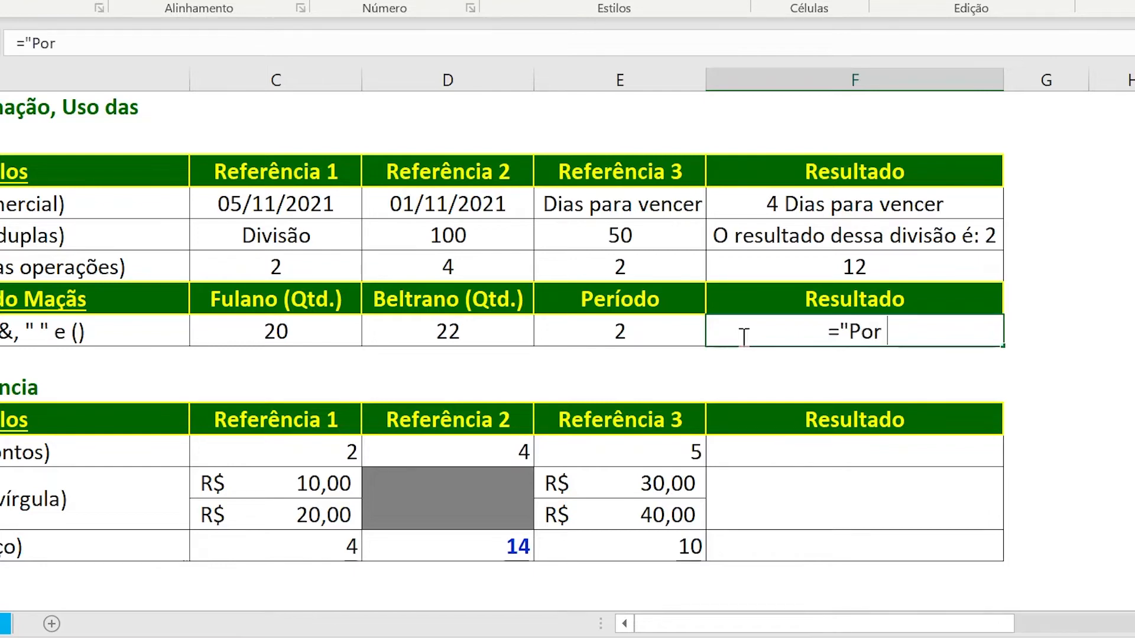
text(dia, )
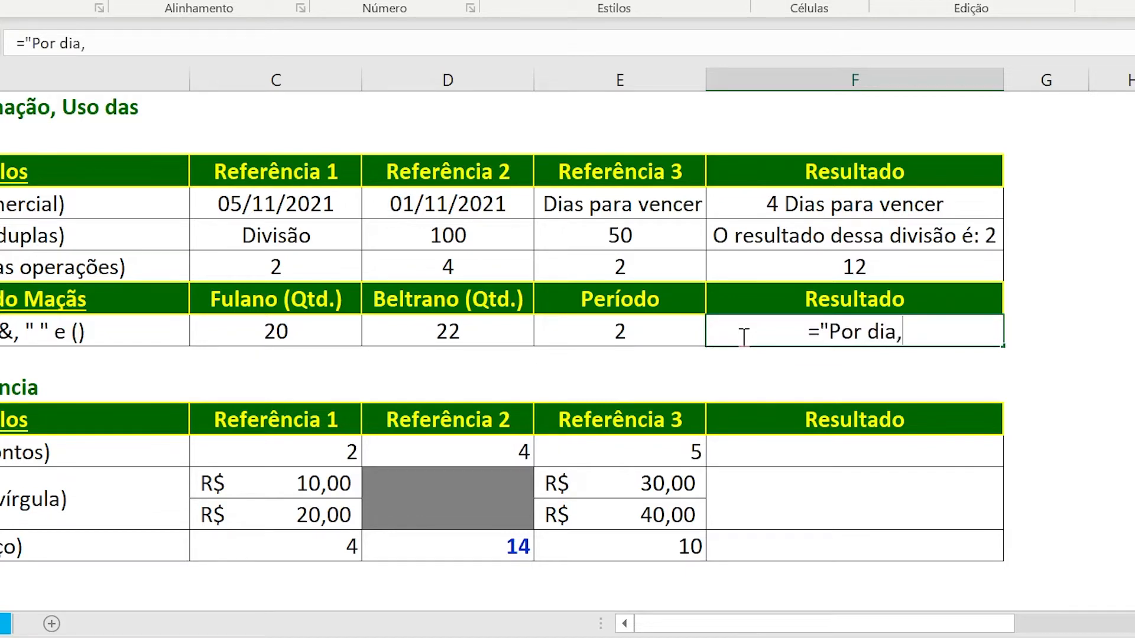
text(F)
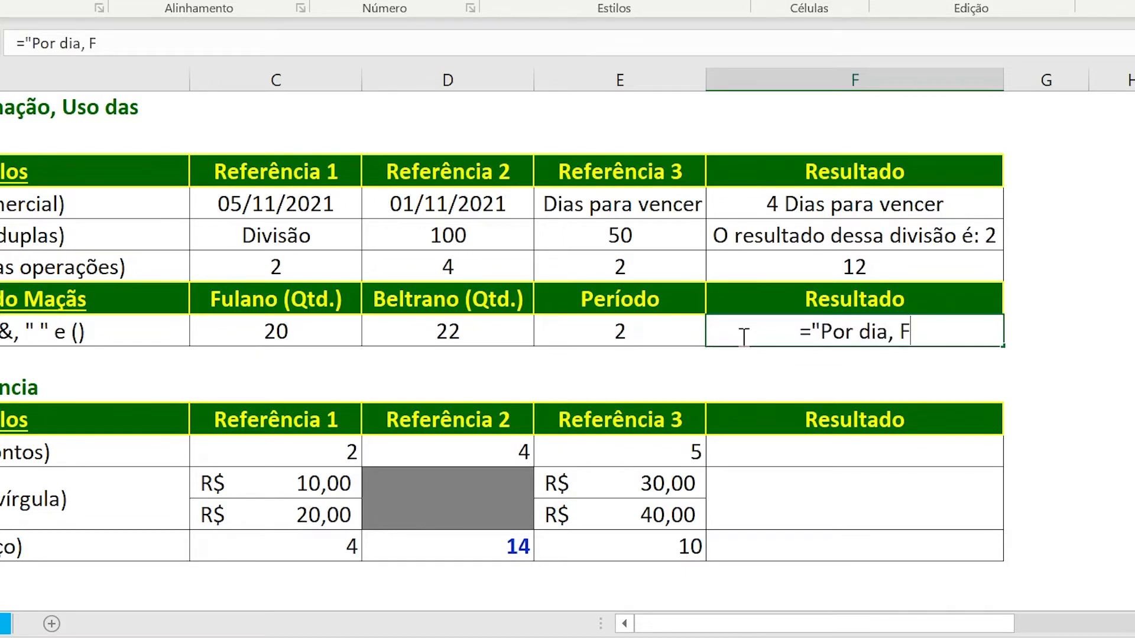
text(ulano)
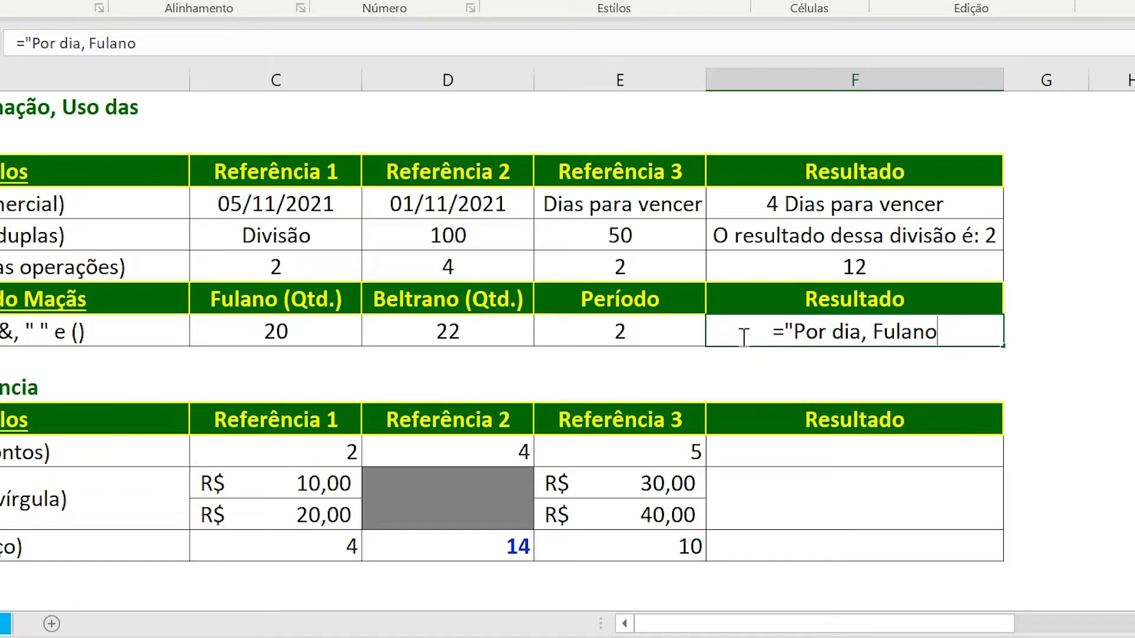
text( e Beltrano)
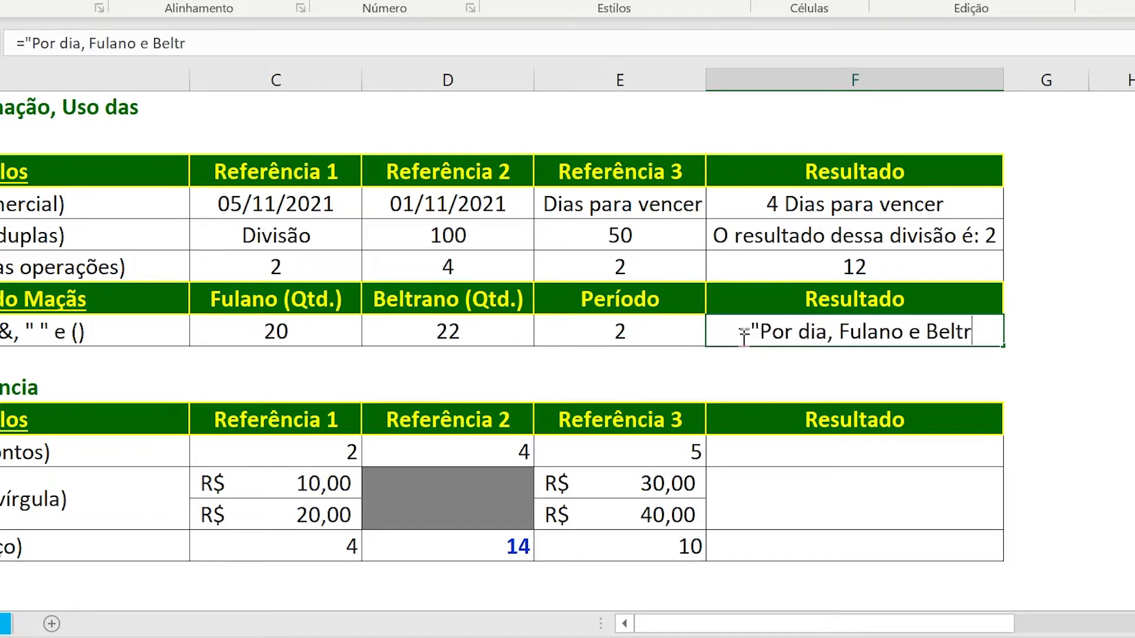
text(, colheram)
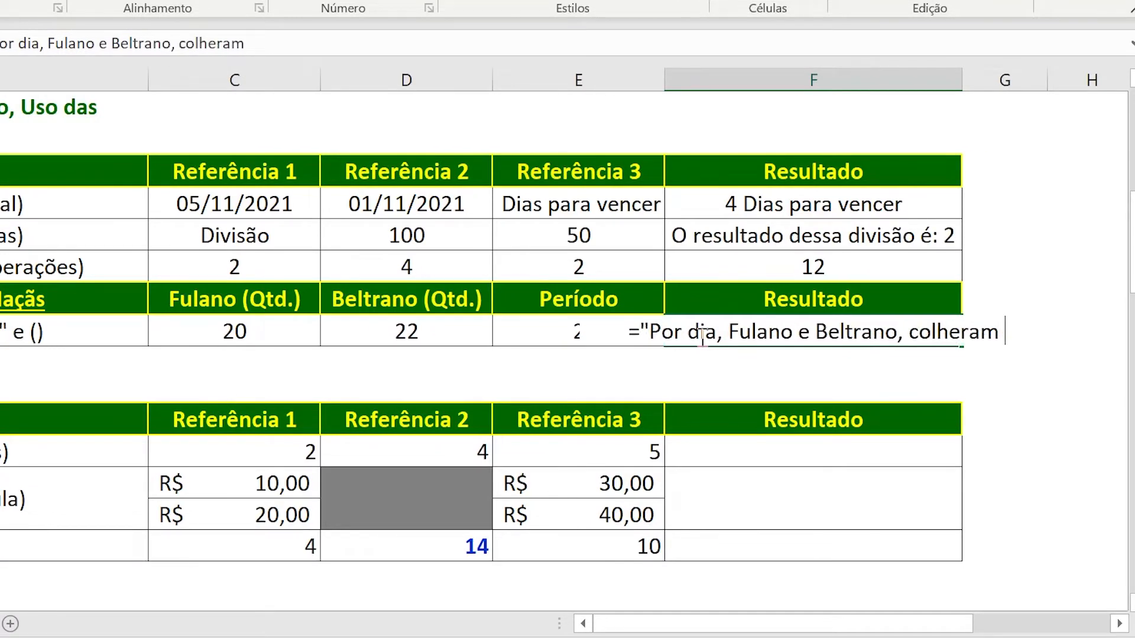
text(")
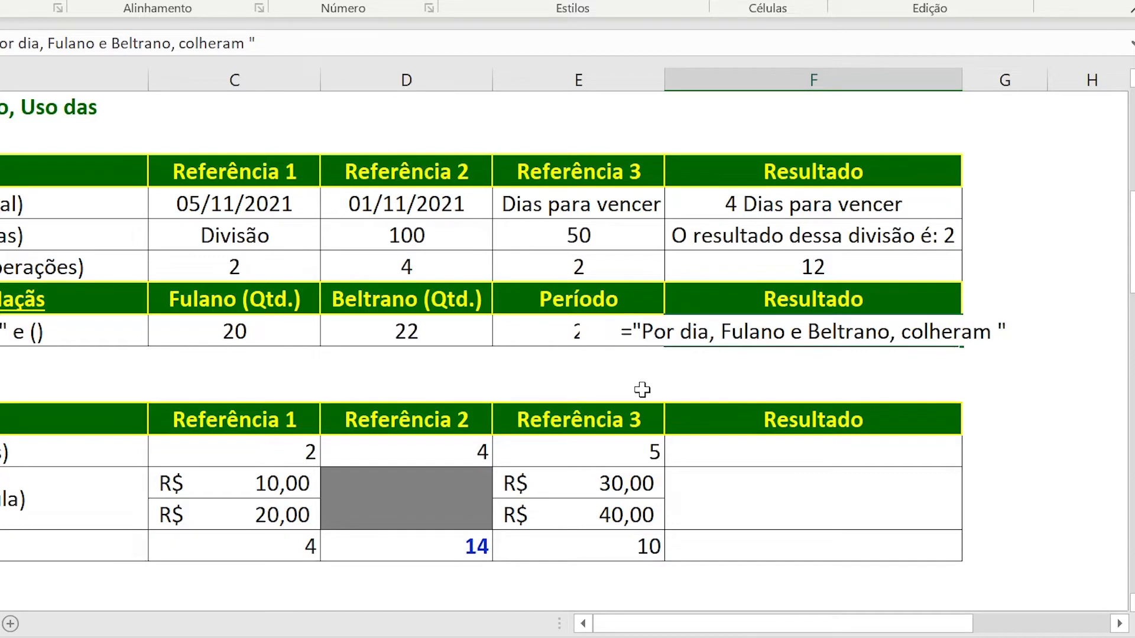
Append &(C28+D28)/E28 to the F28 formula, joining the text with both quantities summed and divided by the period.
text(&)
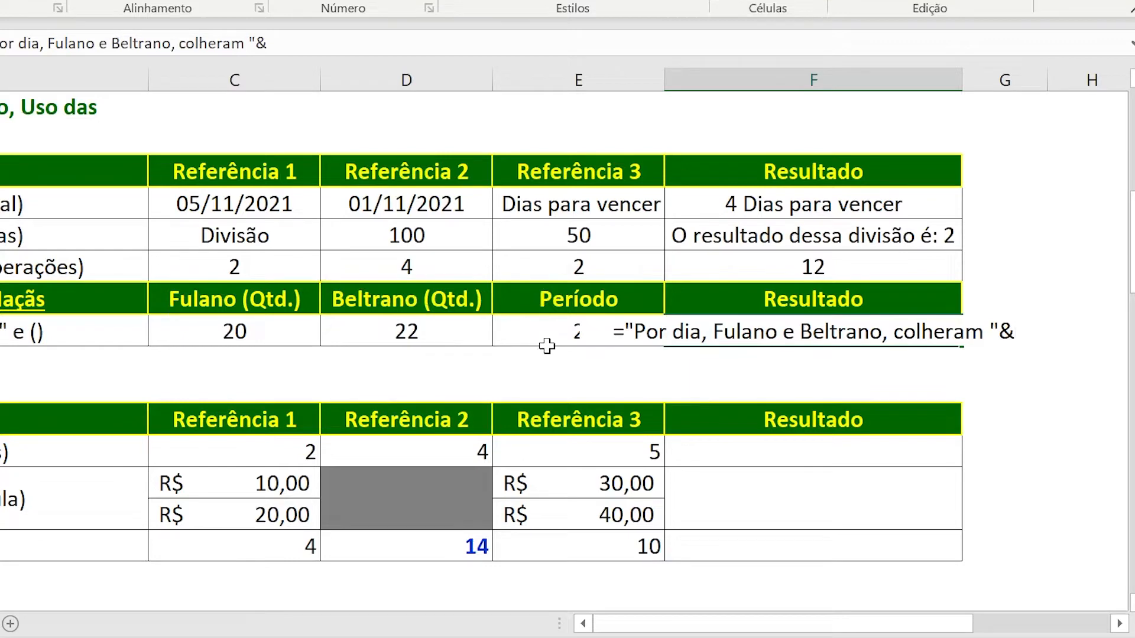
text(()
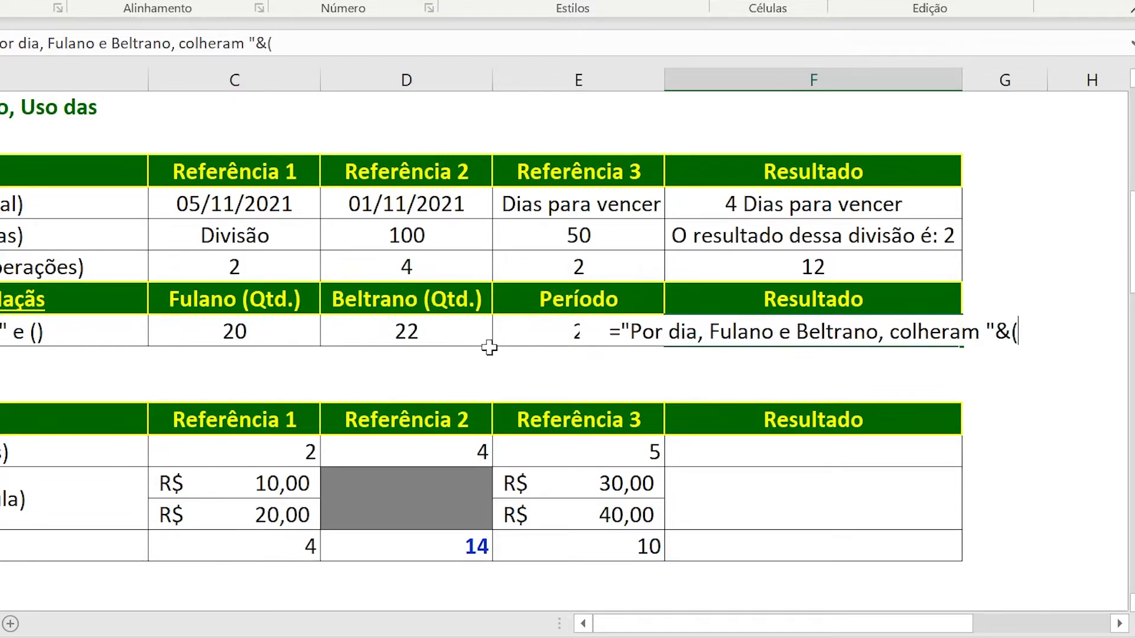
click(282, 336)
text(+)
click(363, 340)
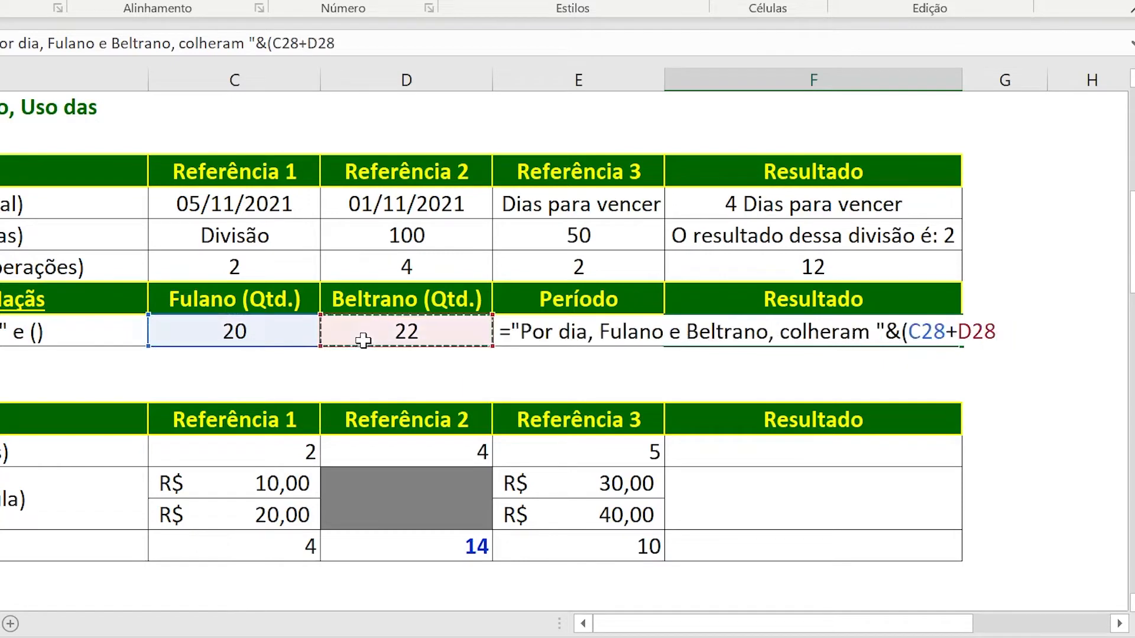
text())
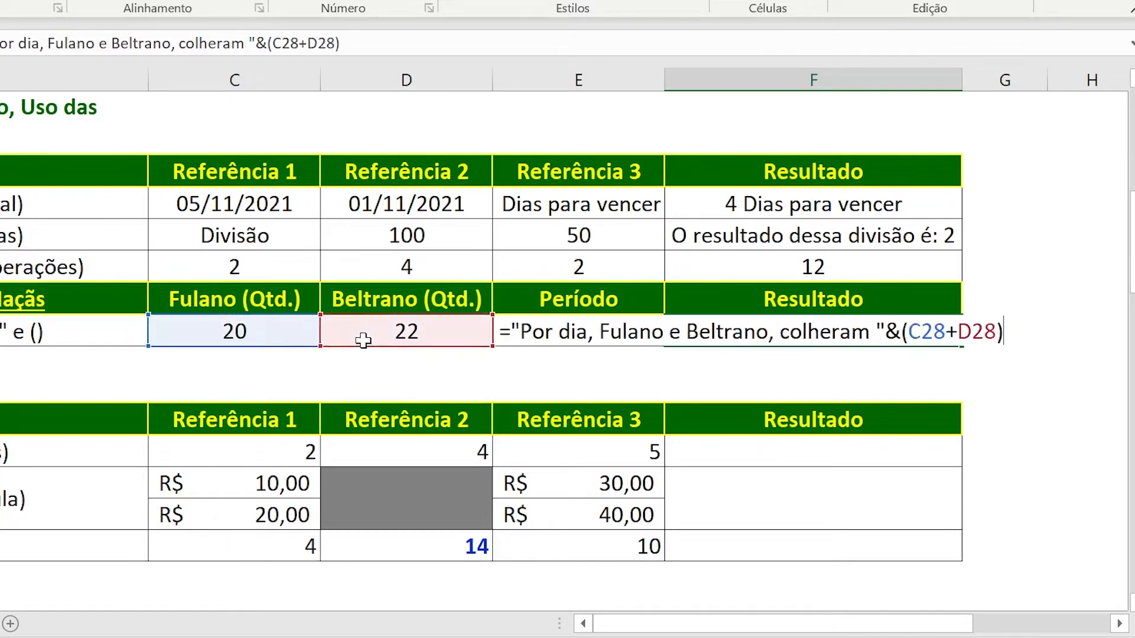
text(/)
click(565, 320)
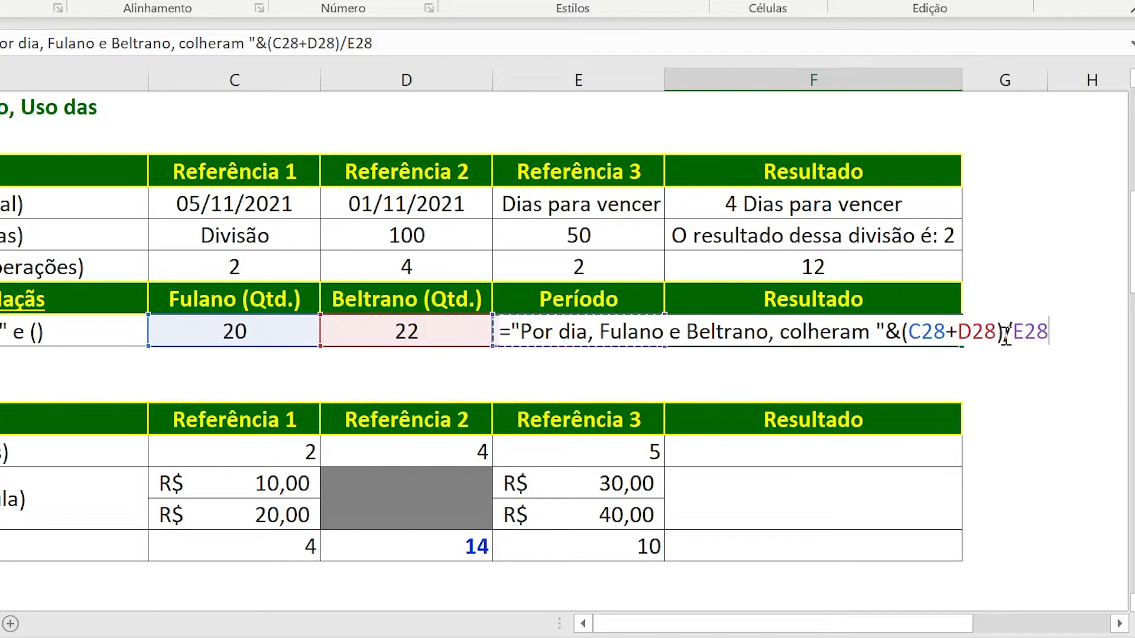
Finish the F28 formula by appending &" maçãs" and widen column F until the whole sentence fits.
text(&")
text(m)
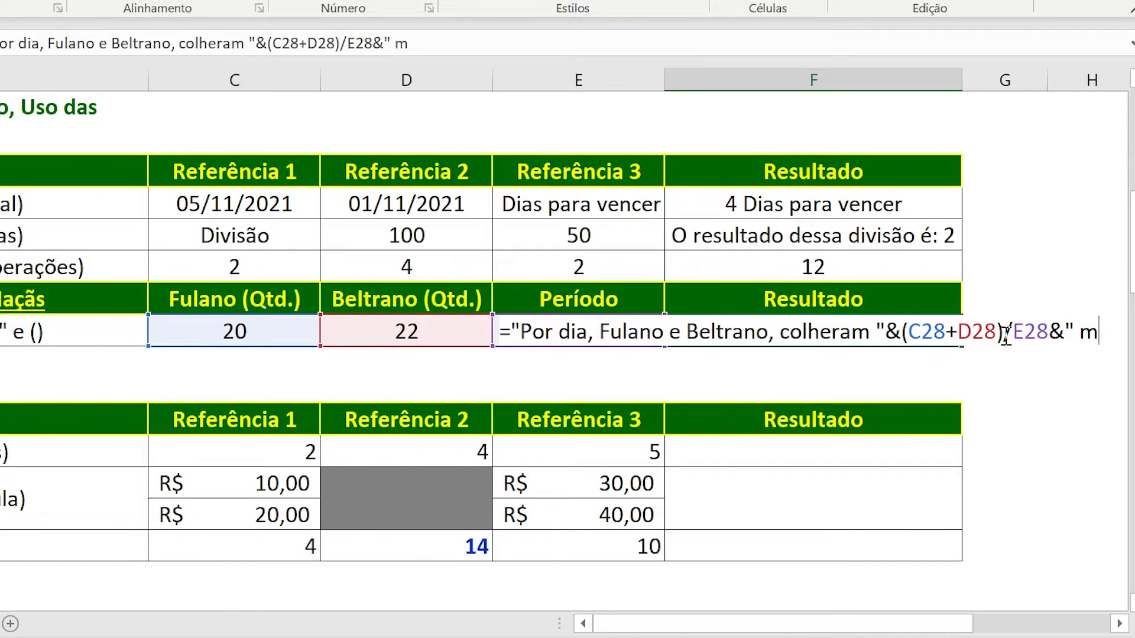
text(açãs")
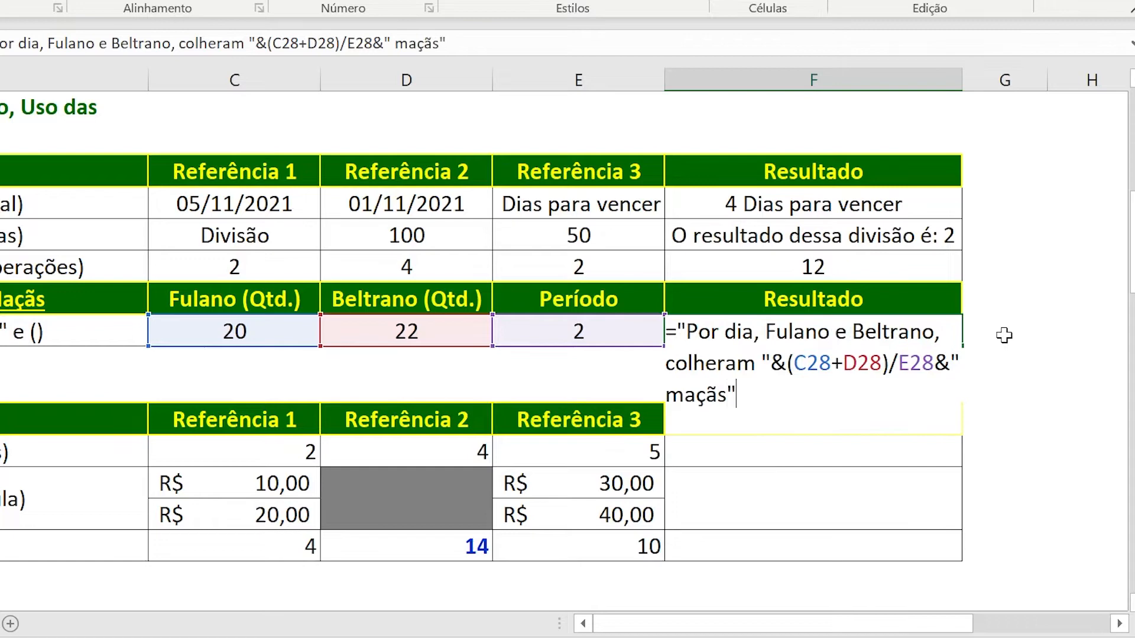
key(Return)
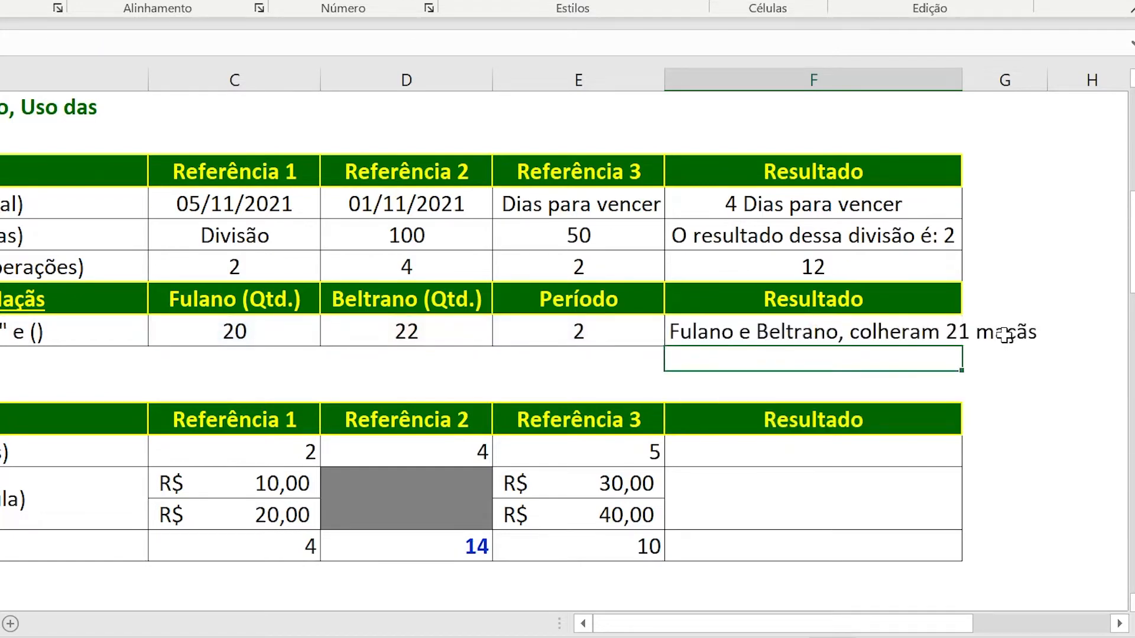
drag(965, 79, 1128, 78)
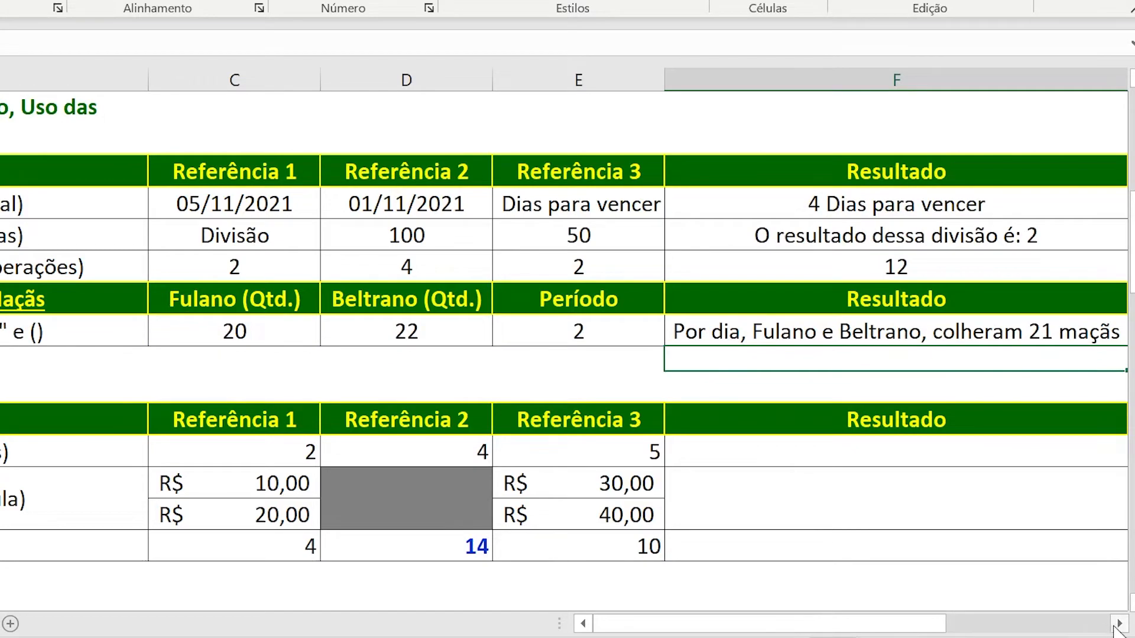
click(1115, 627)
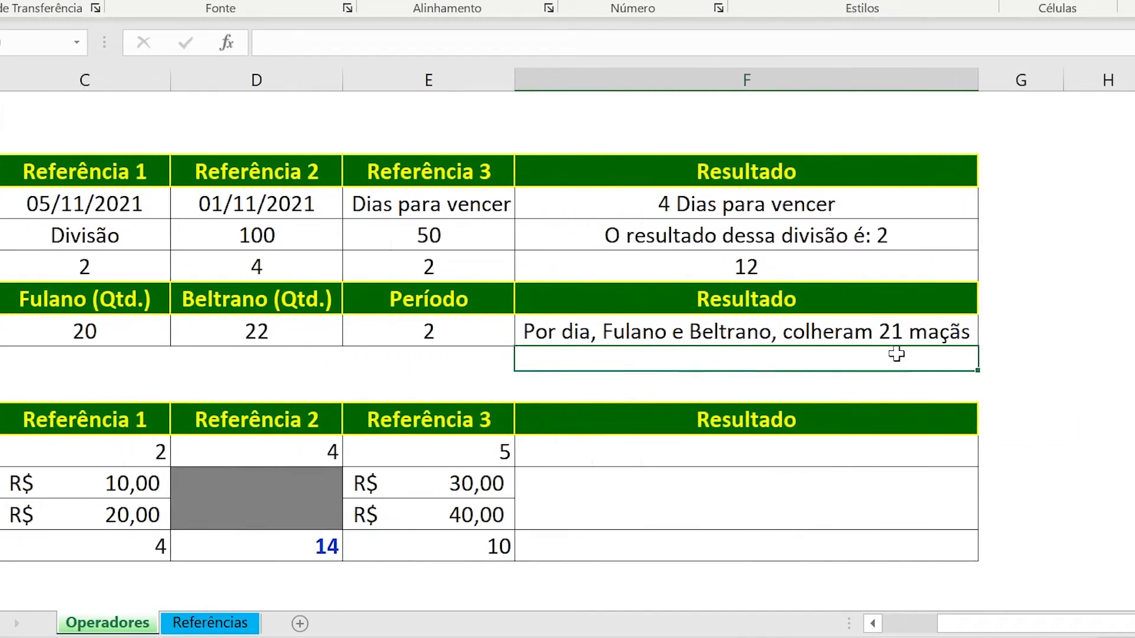
Set Fulano's quantity in C28 to 40 and Beltrano's quantity in D28 to 30.
click(157, 334)
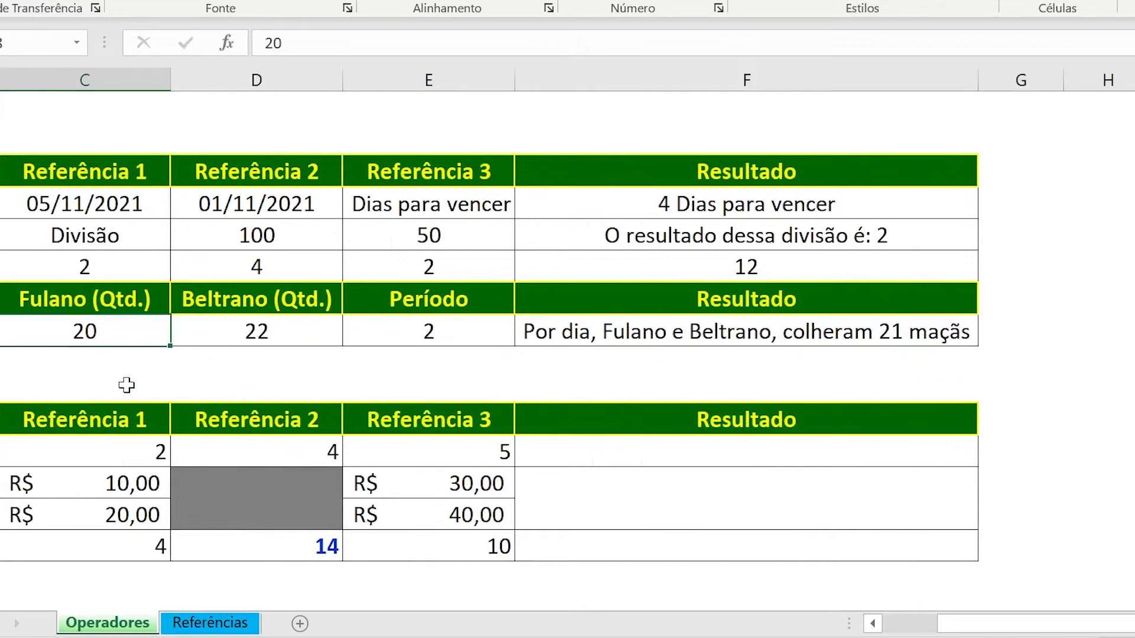
text(40)
key(Tab)
text(30)
key(Tab)
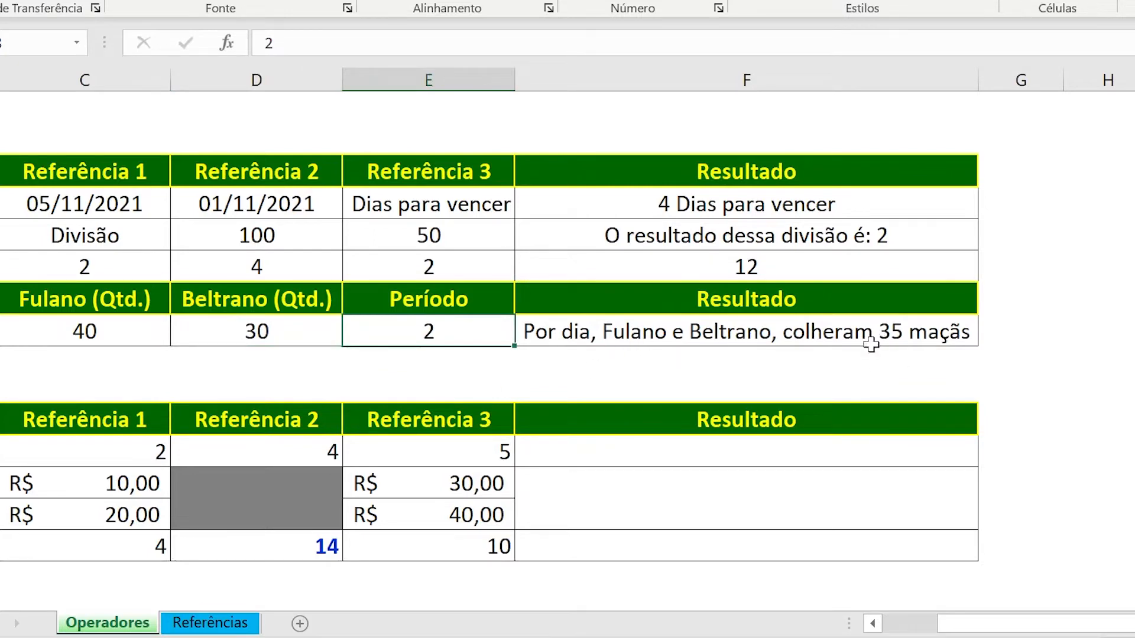
Try a period of 4 in E28 with column F fitted to its contents, and undo both changes.
text(4)
key(Tab)
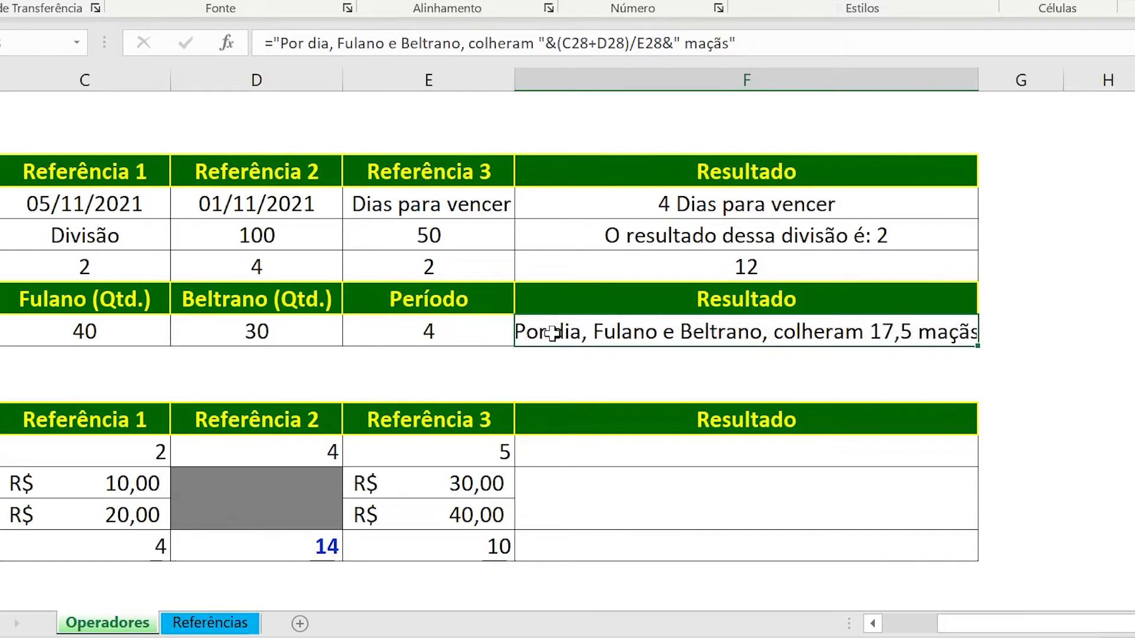
double_click(979, 70)
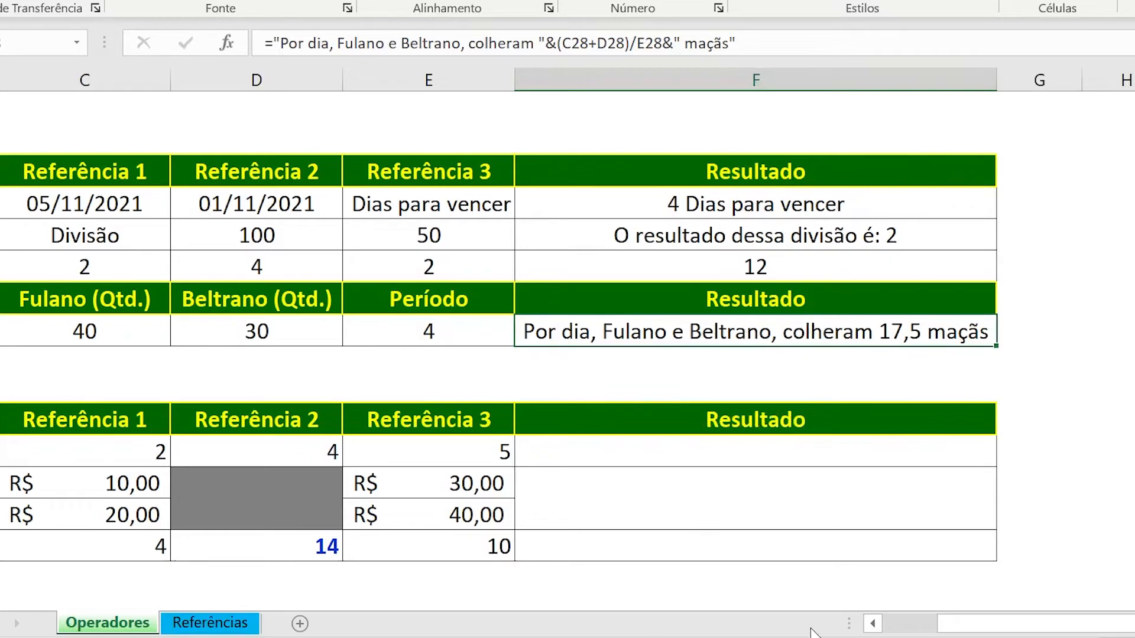
scroll(901, 629, left, 3)
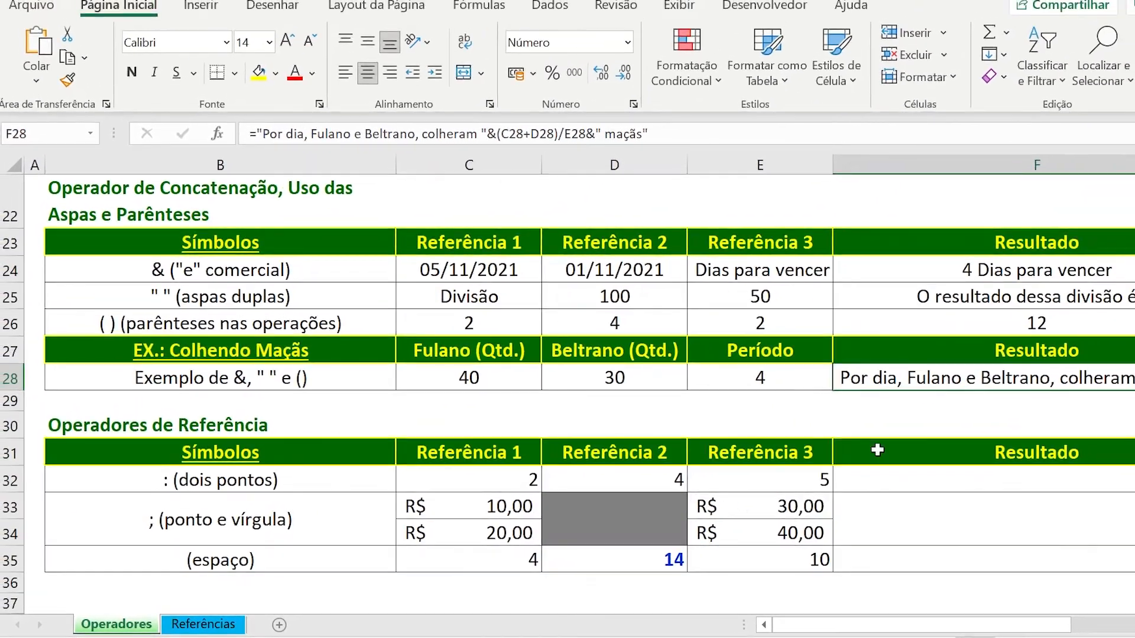
scroll(877, 451, right, 3)
key(ctrl+z)
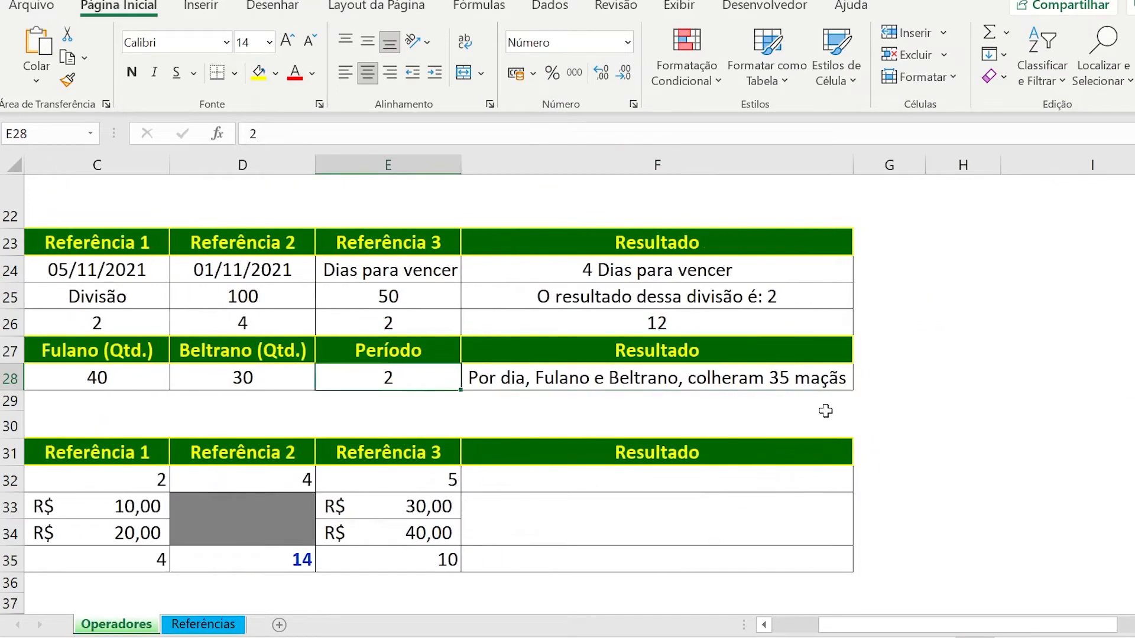
Narrow column F slightly and select the Operadores de Referência heading in B30.
drag(853, 170, 843, 172)
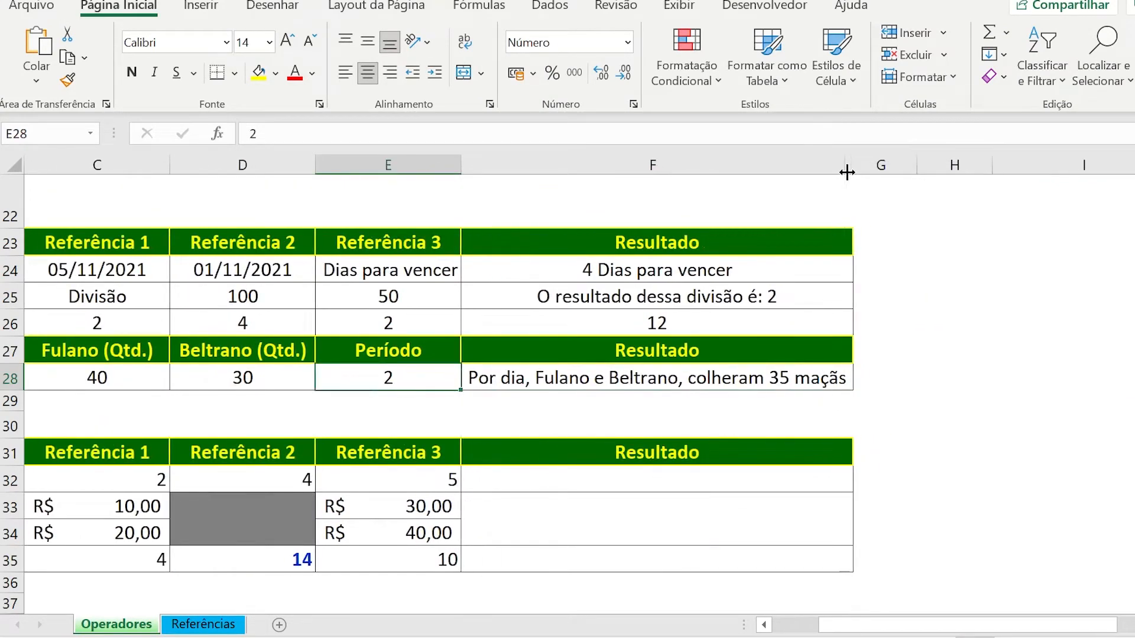
click(541, 514)
key(Left)
key(Left)
key(Left)
key(Left)
key(Left)
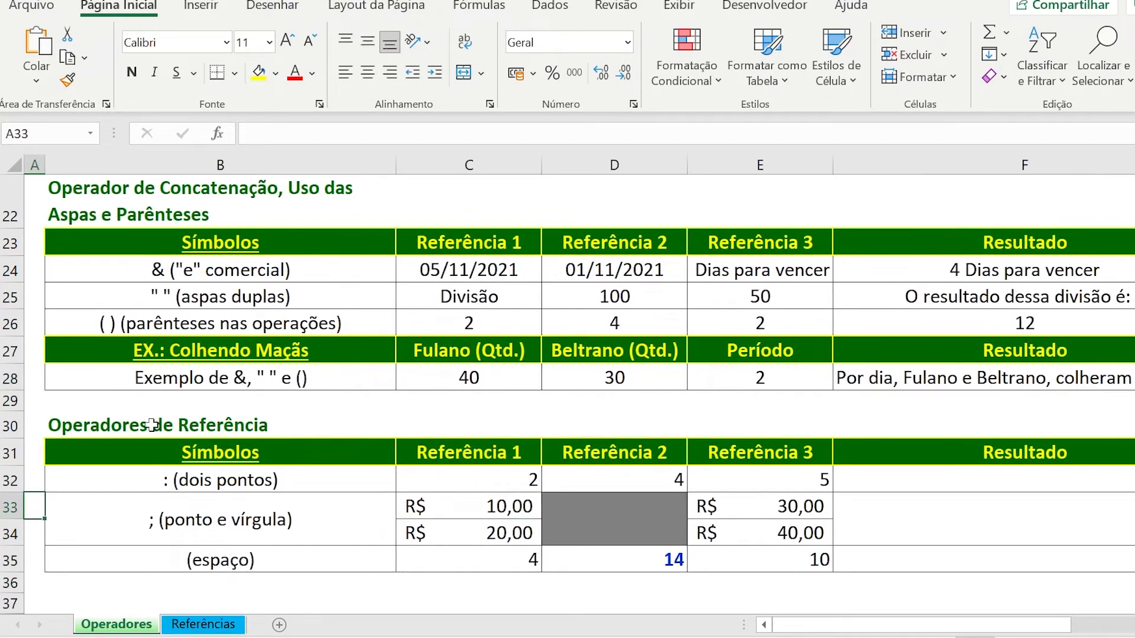
click(112, 425)
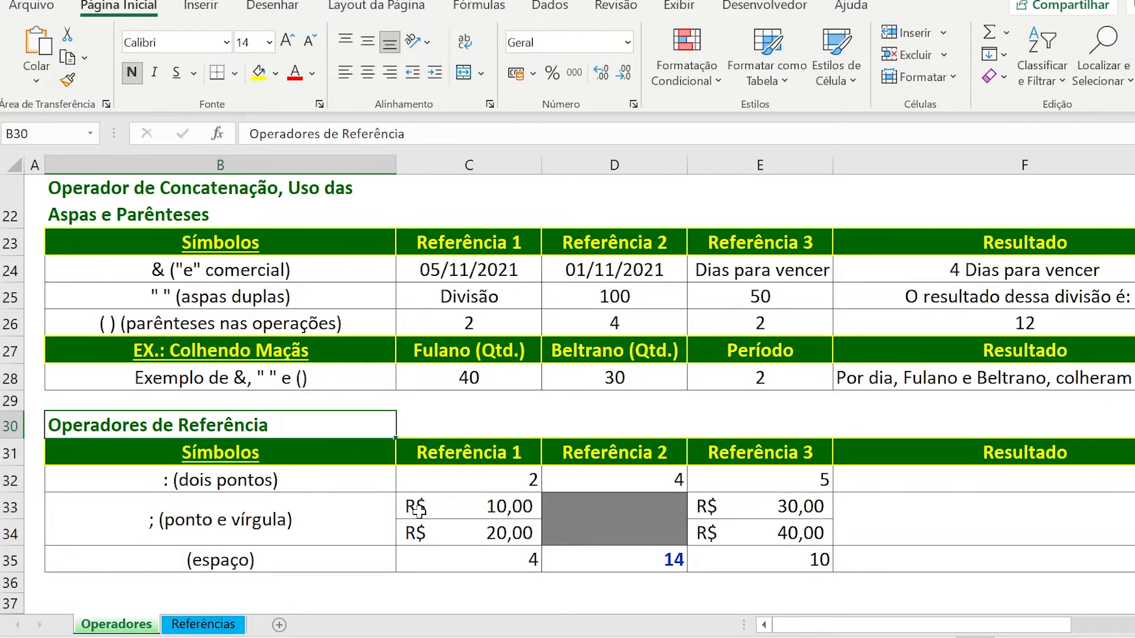
Select the whole Operadores de Referência table by its range reference B31:F35.
drag(858, 489, 865, 548)
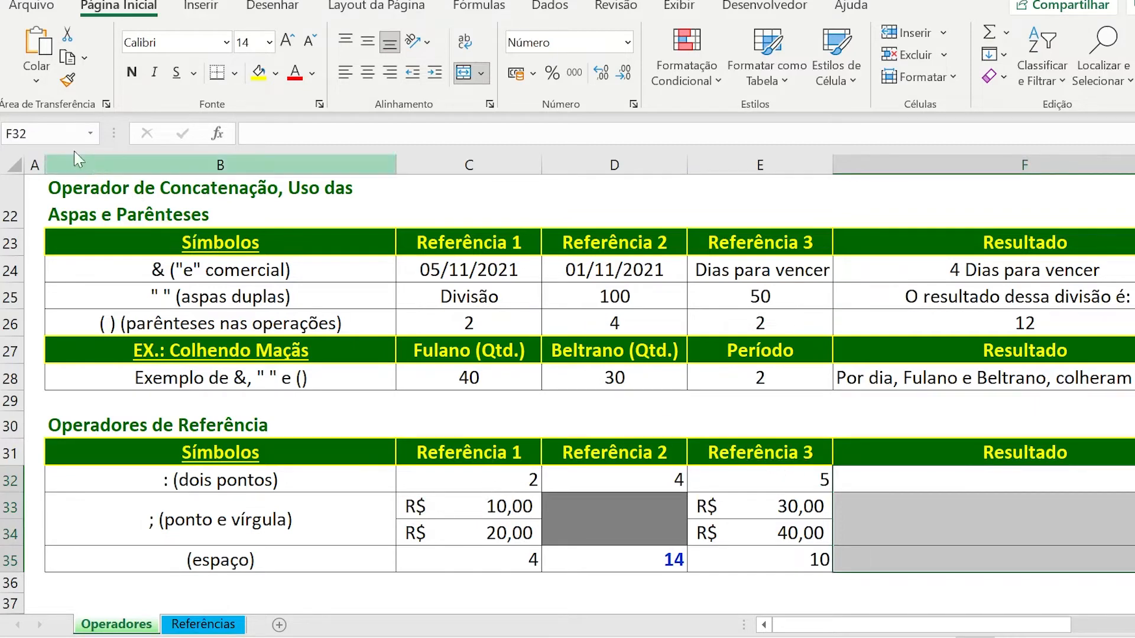
click(54, 136)
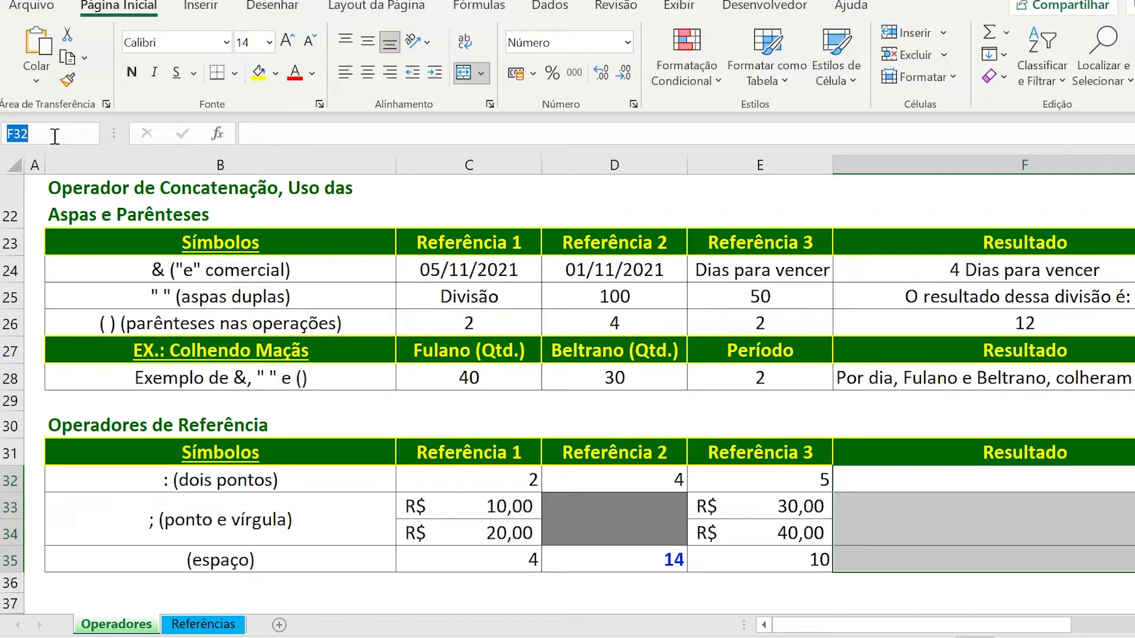
text(B)
text(31:F35)
key(Return)
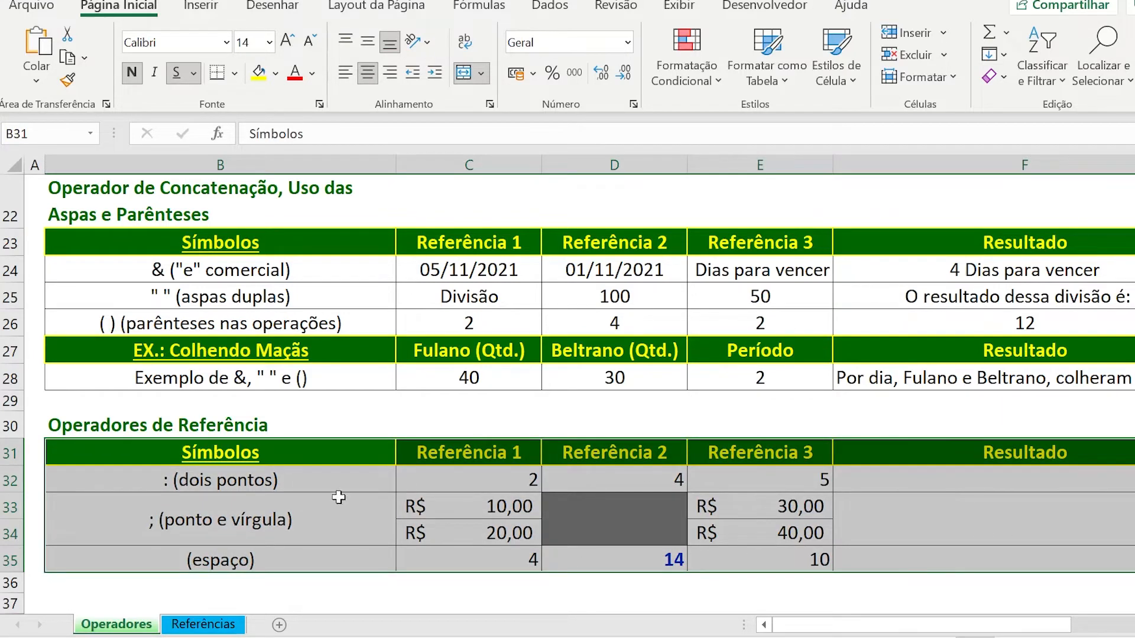
Narrow column F a little further and select the reference operator symbols in B32:B35.
click(320, 487)
click(984, 486)
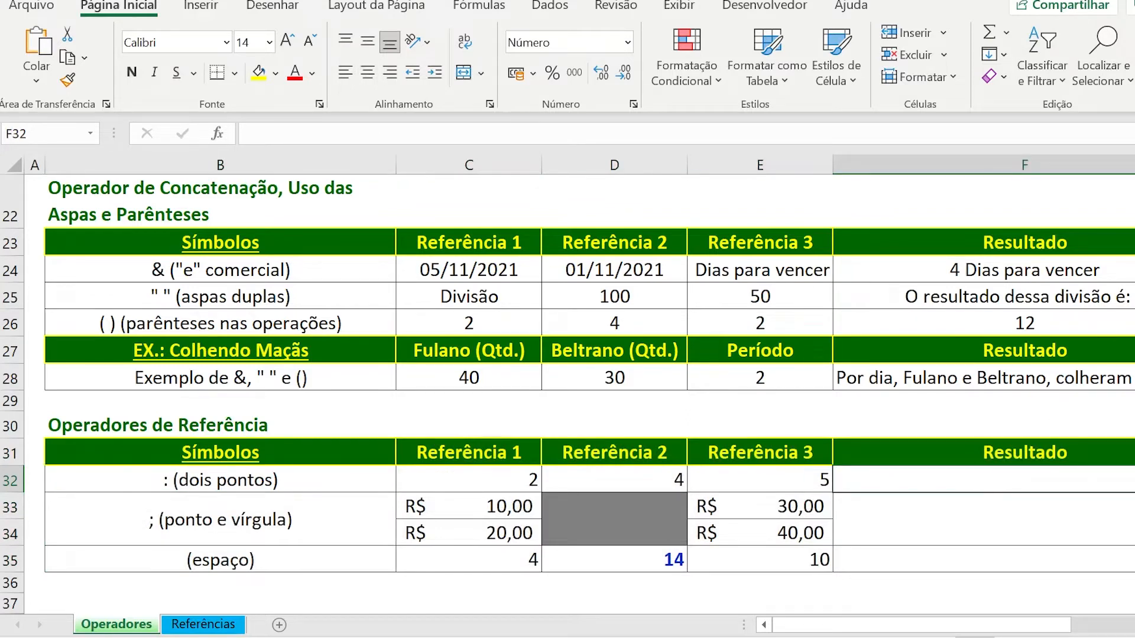
drag(1134, 165, 1121, 165)
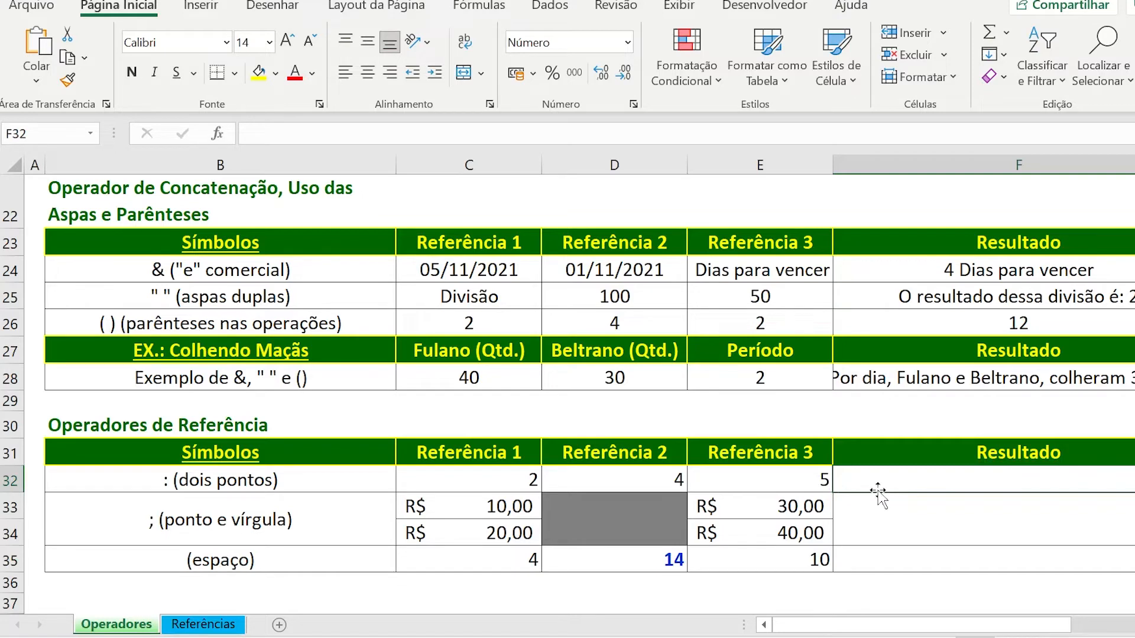
drag(307, 480, 304, 550)
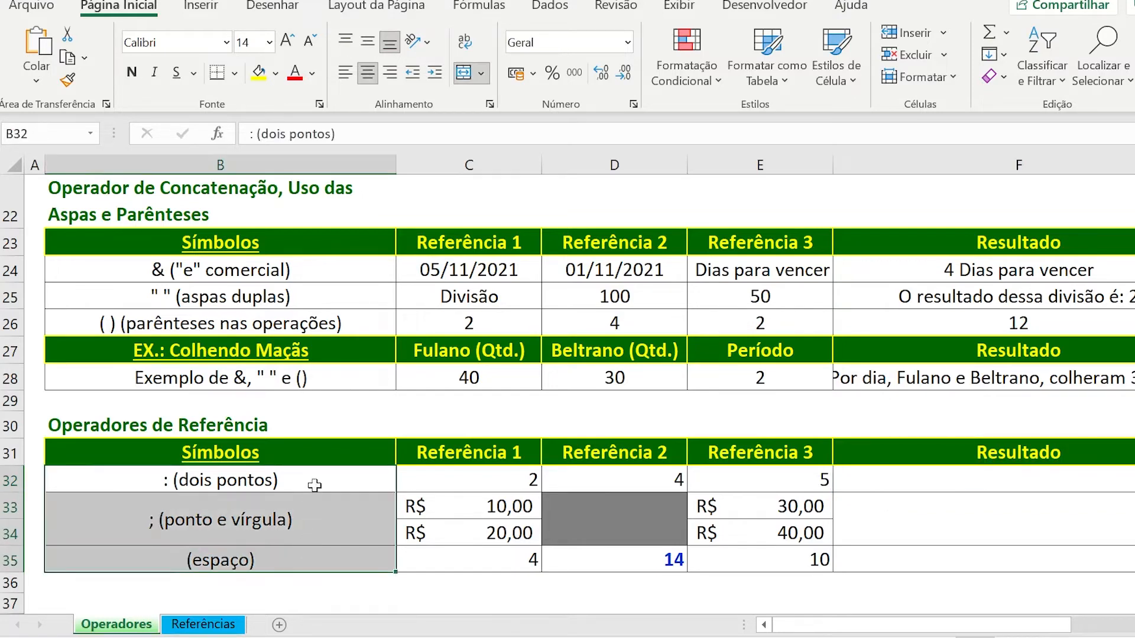
click(315, 479)
drag(315, 479, 314, 549)
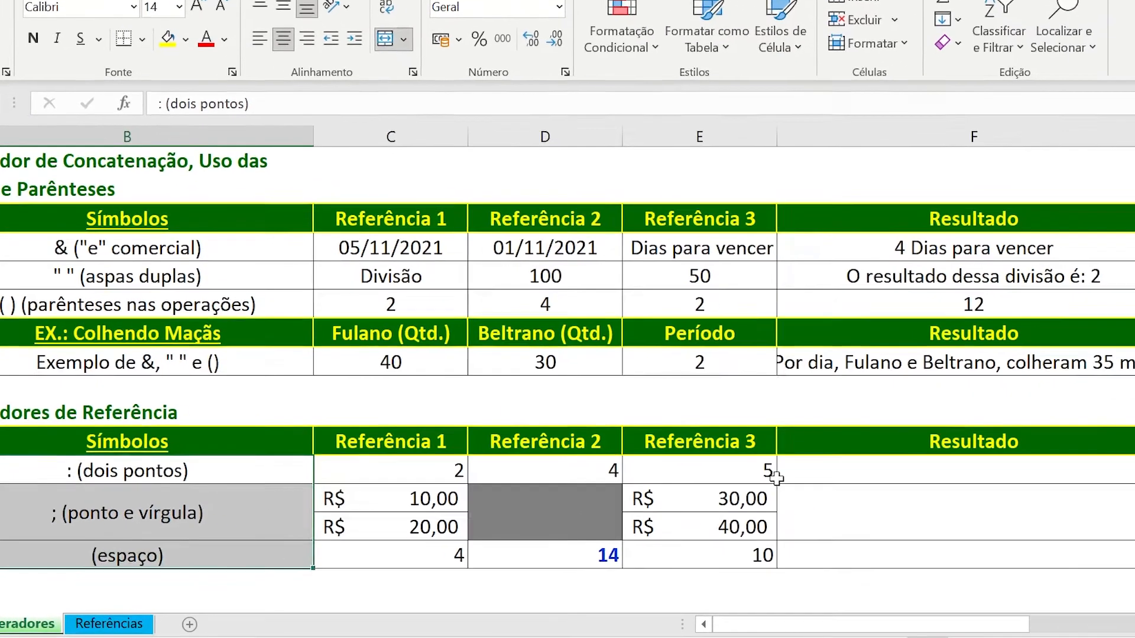
Sum the three reference values of the colon example in F32 with SOMA over the range C32:E32.
click(850, 482)
text(=soma)
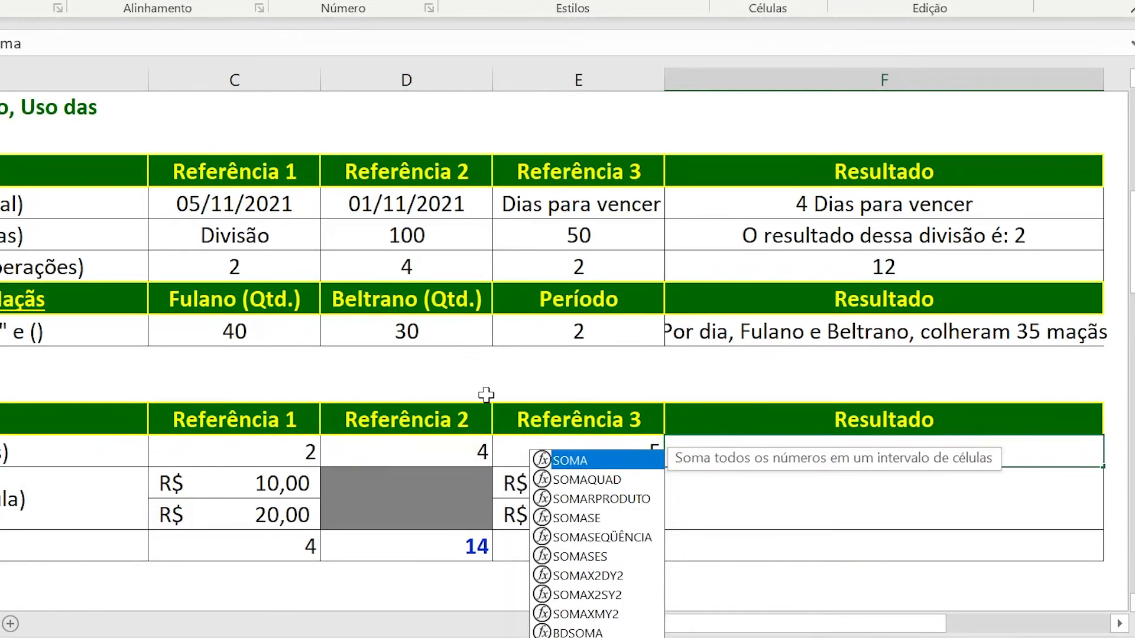
click(1117, 624)
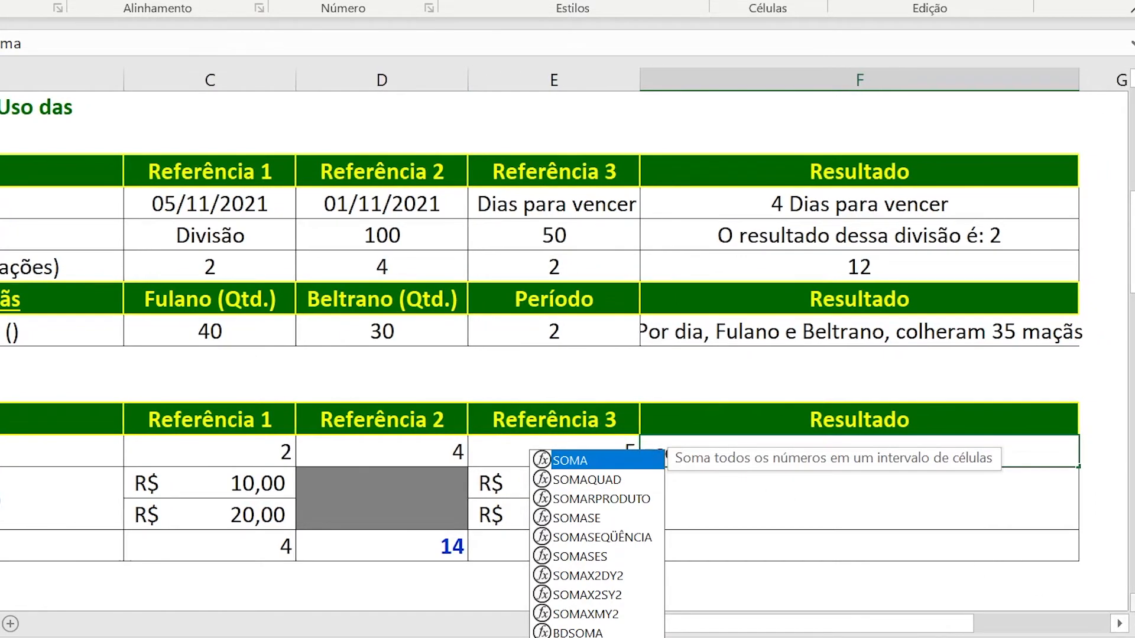
scroll(901, 543, down, 1)
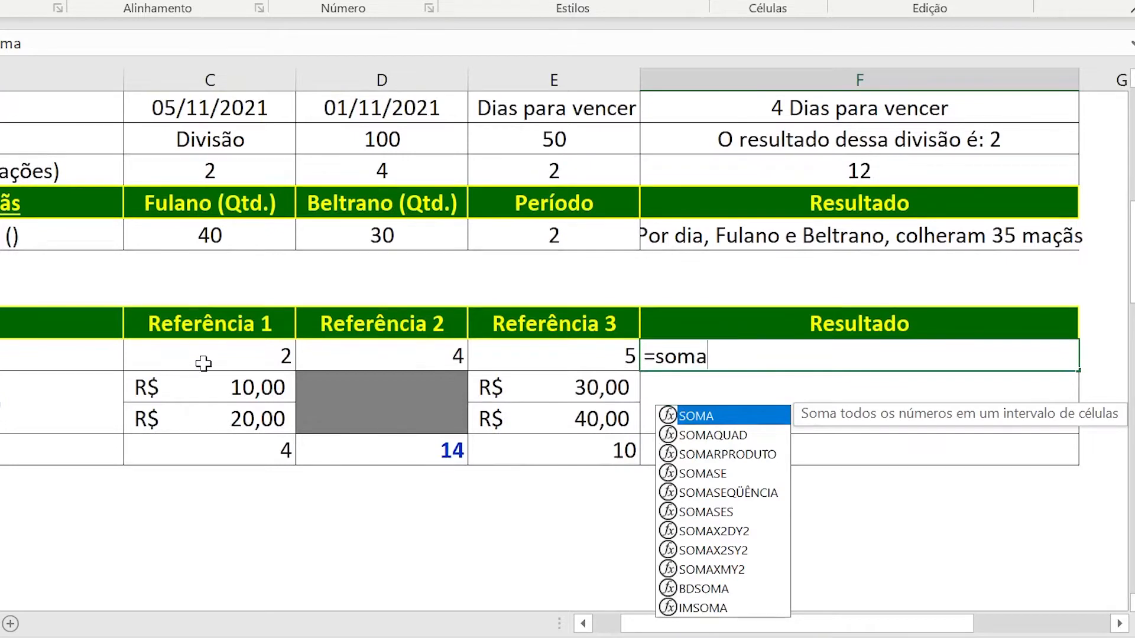
text(()
drag(247, 353, 519, 371)
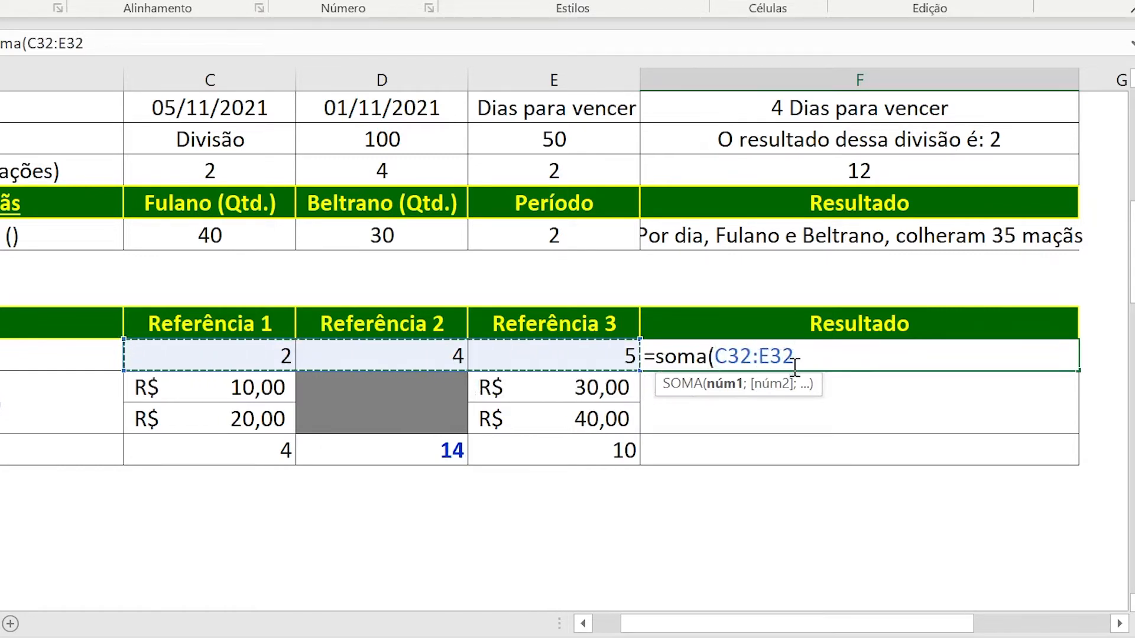
key(Return)
Rewrite the F32 formula as =SOMA(C32:E32), giving the first and last cell separated by a colon.
click(774, 356)
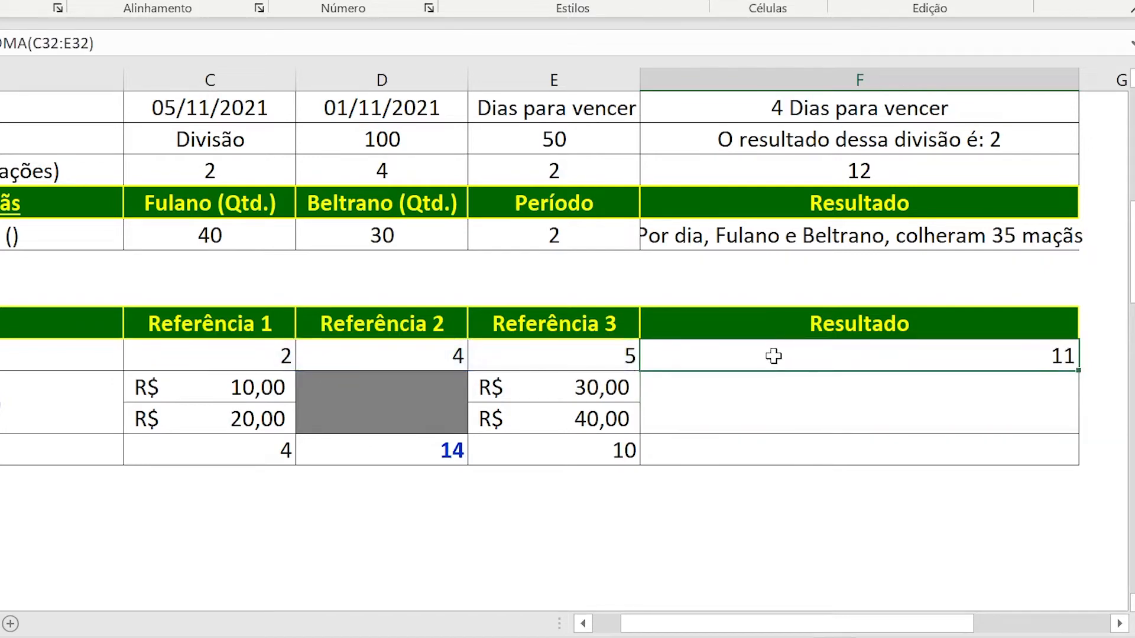
text(=soma)
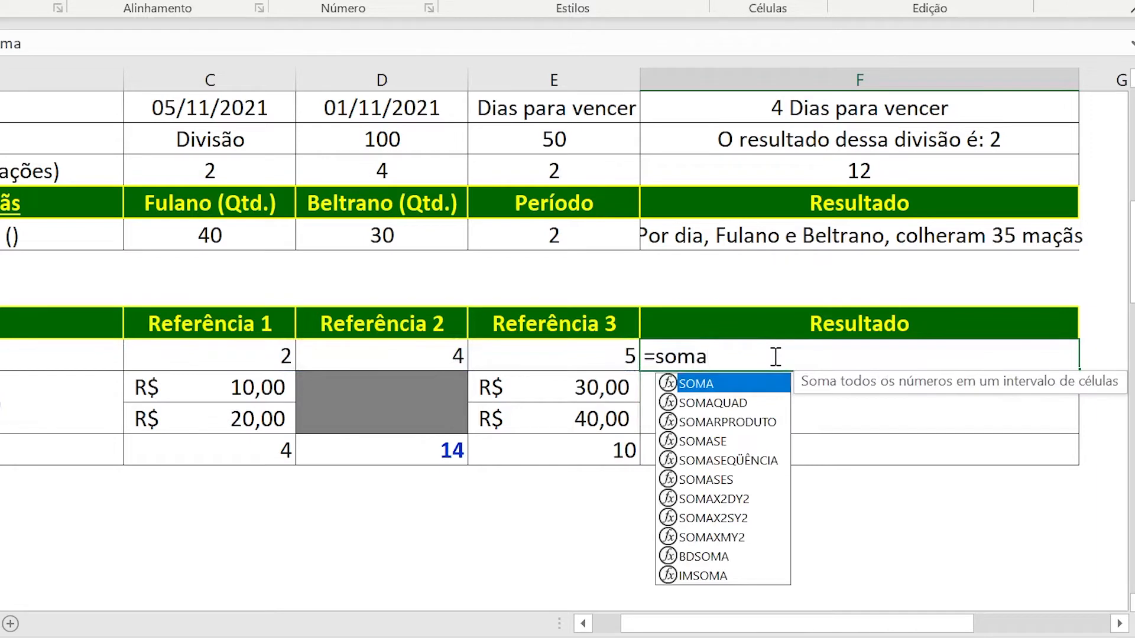
text(()
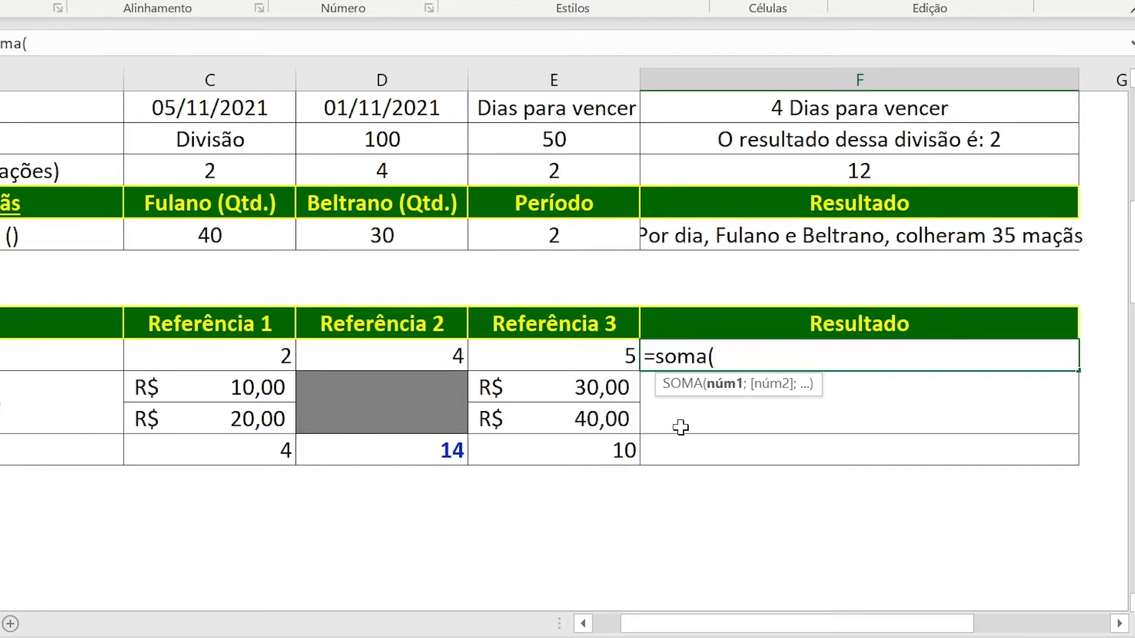
text(C32)
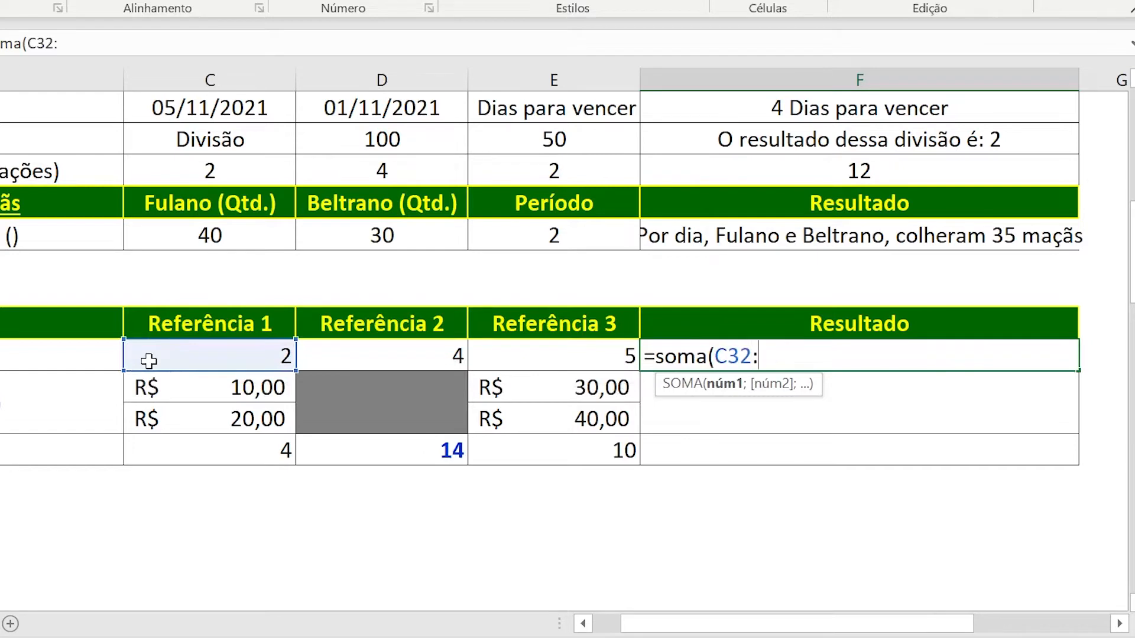
text(:E)
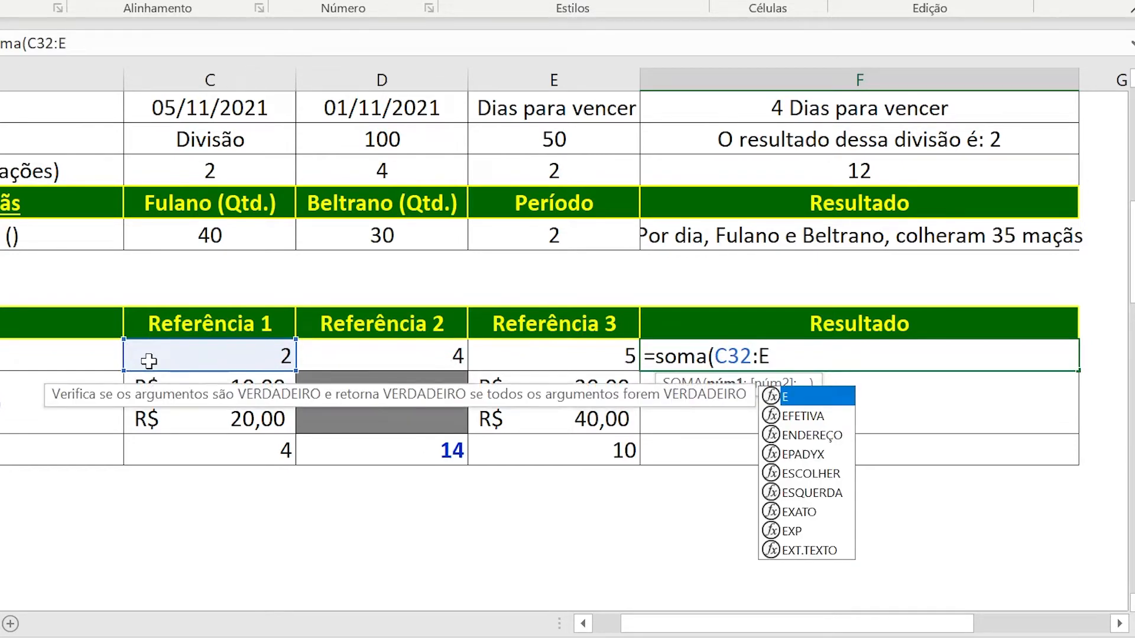
text(32)
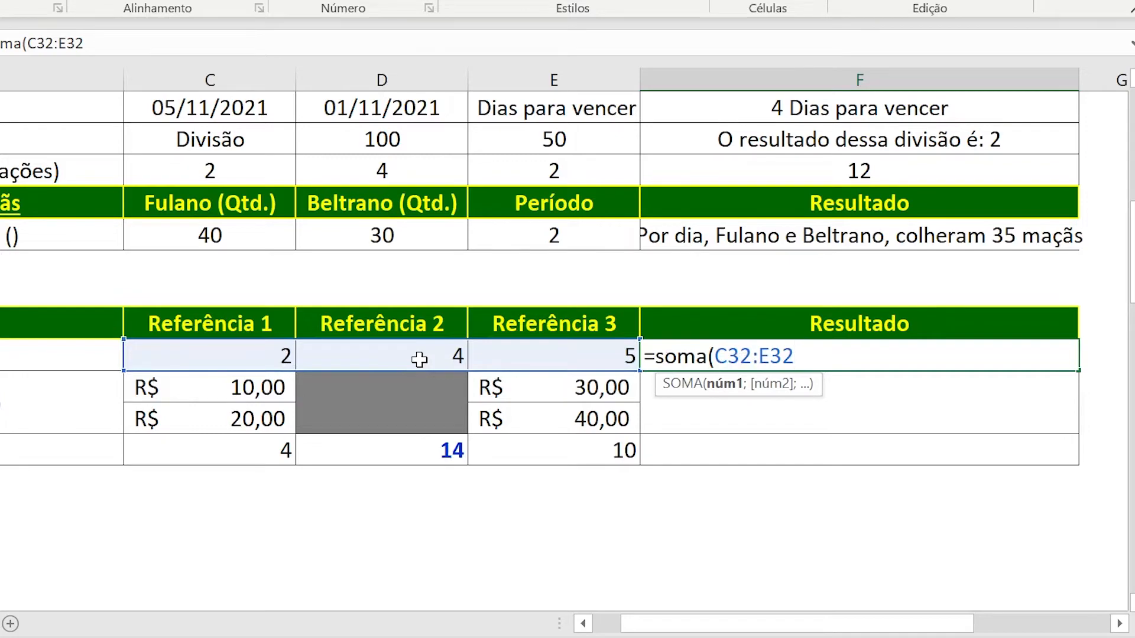
key(Return)
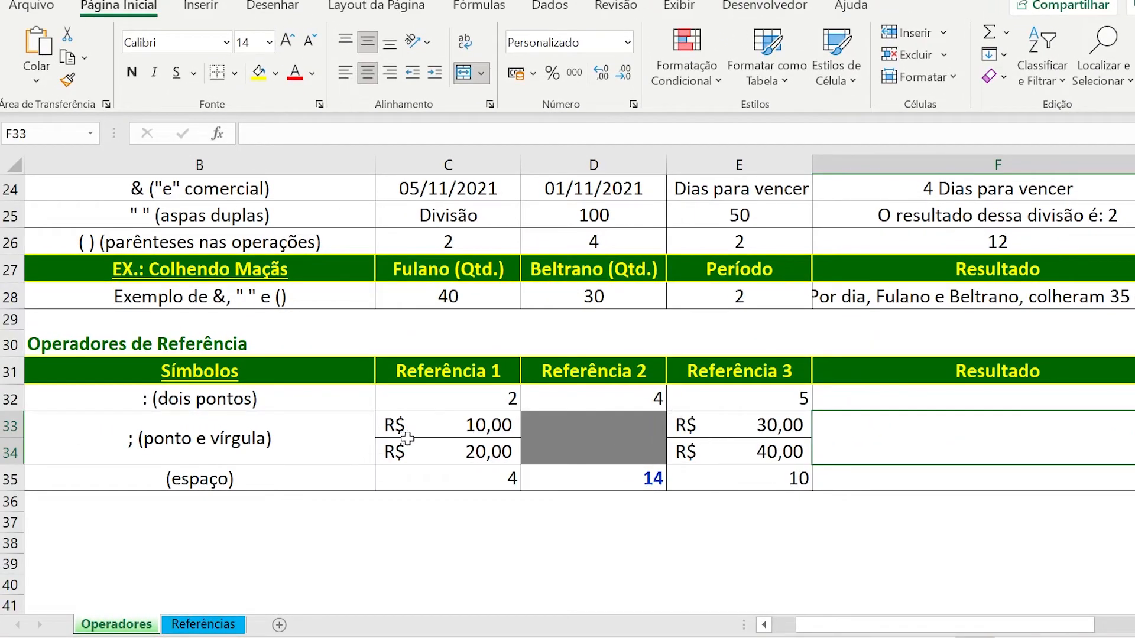
Examine the currency values in C33:C34 and E33:E34 of the semicolon example and select its result cell F33.
click(444, 430)
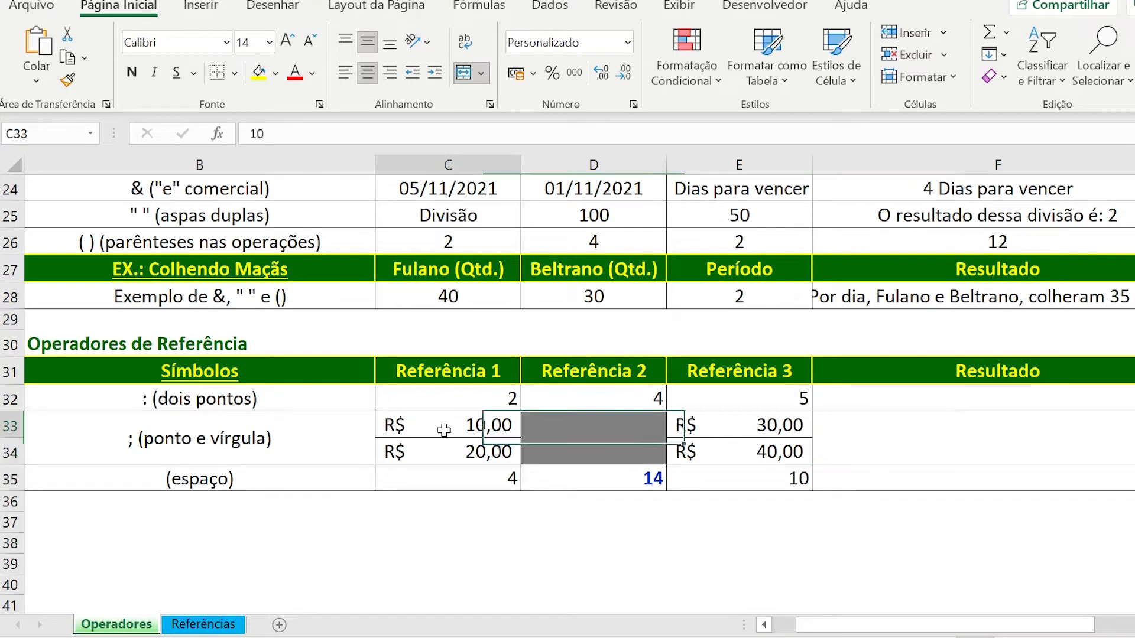
drag(444, 430, 444, 445)
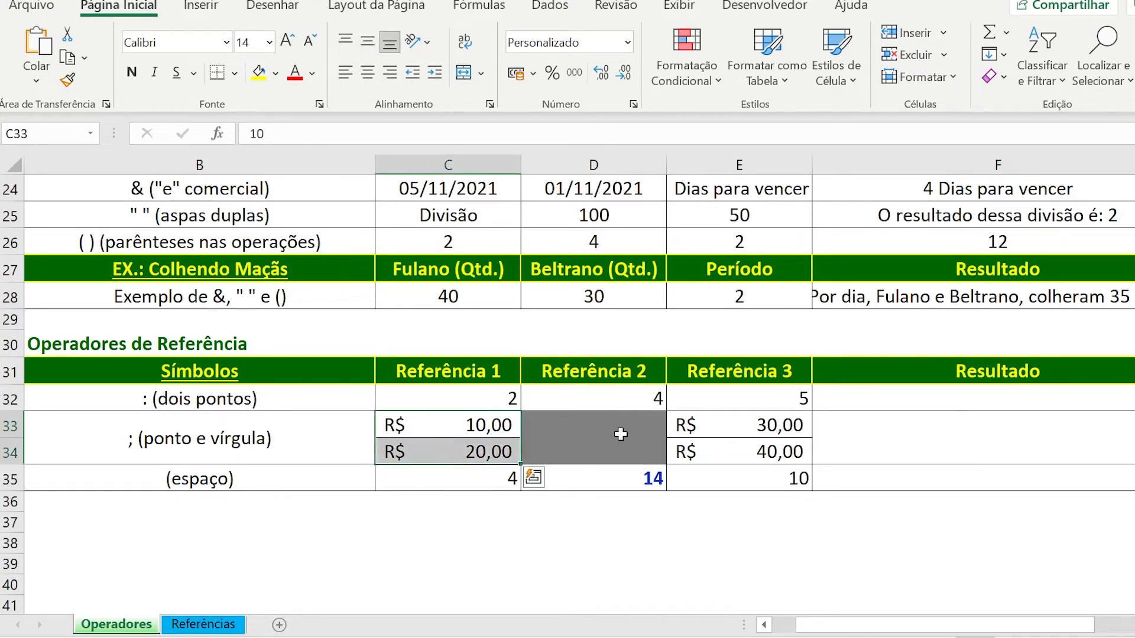
drag(717, 427, 717, 446)
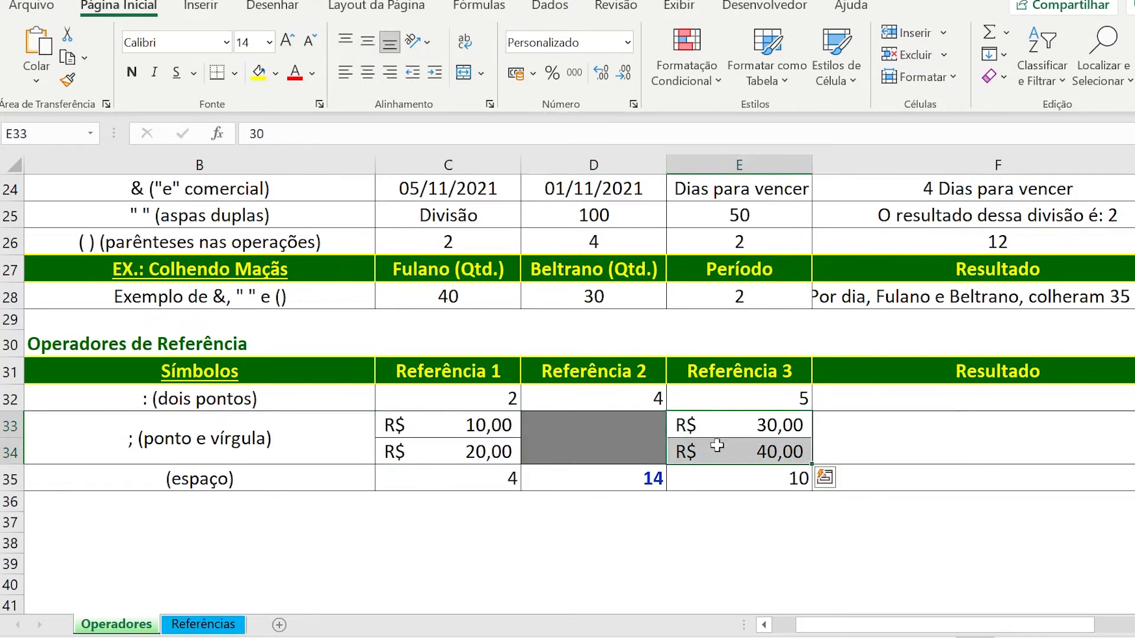
click(873, 444)
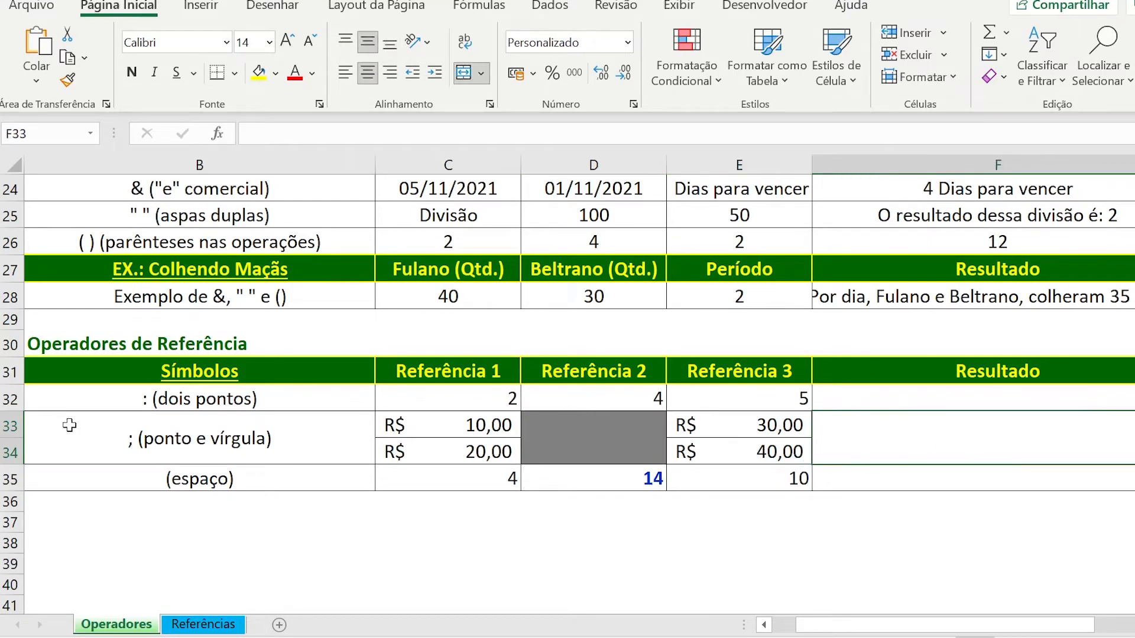
Sum the two separate currency ranges of the semicolon example in F33 with =SOMA(C33:C34;E33:E34).
drag(449, 425, 449, 452)
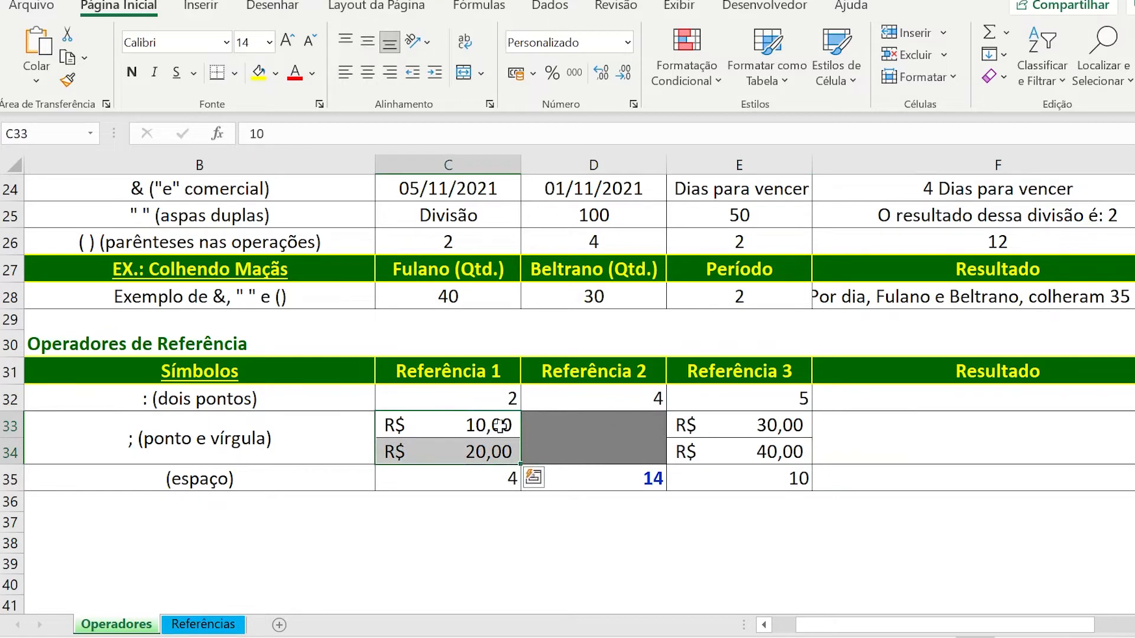
drag(470, 425, 474, 449)
drag(734, 424, 802, 442)
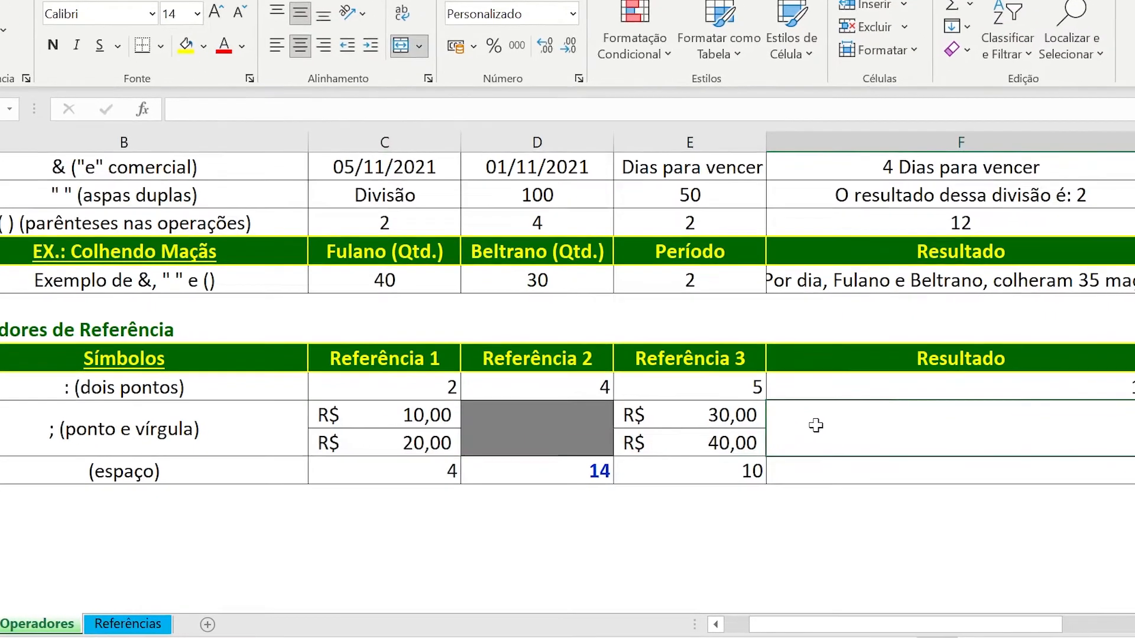
click(862, 434)
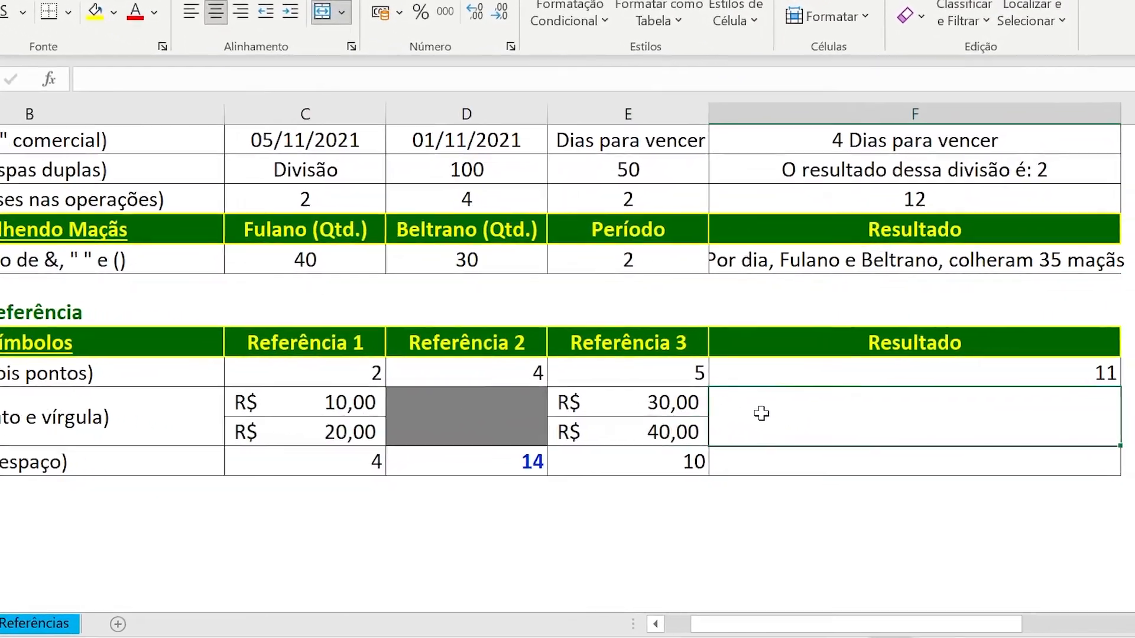
text(=)
text(soma)
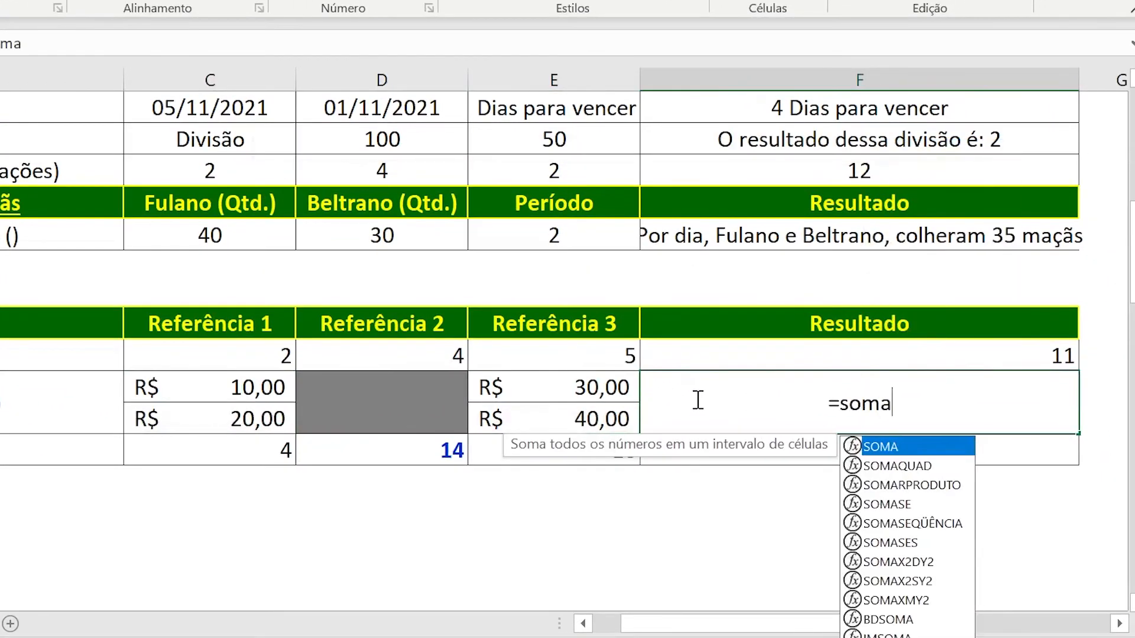
text(()
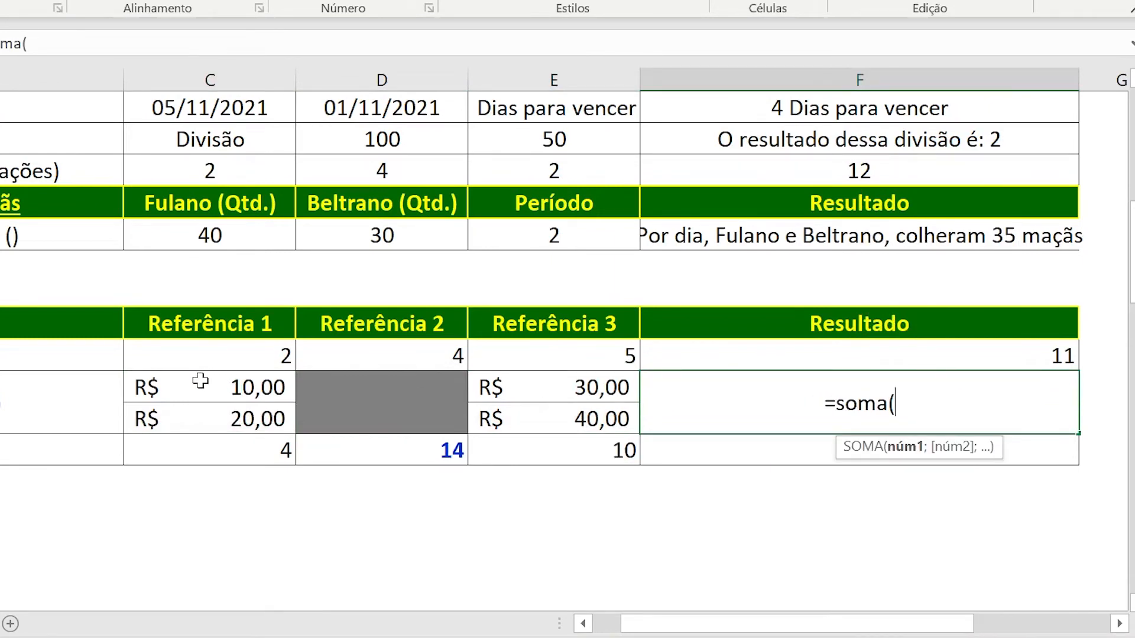
drag(199, 383, 196, 405)
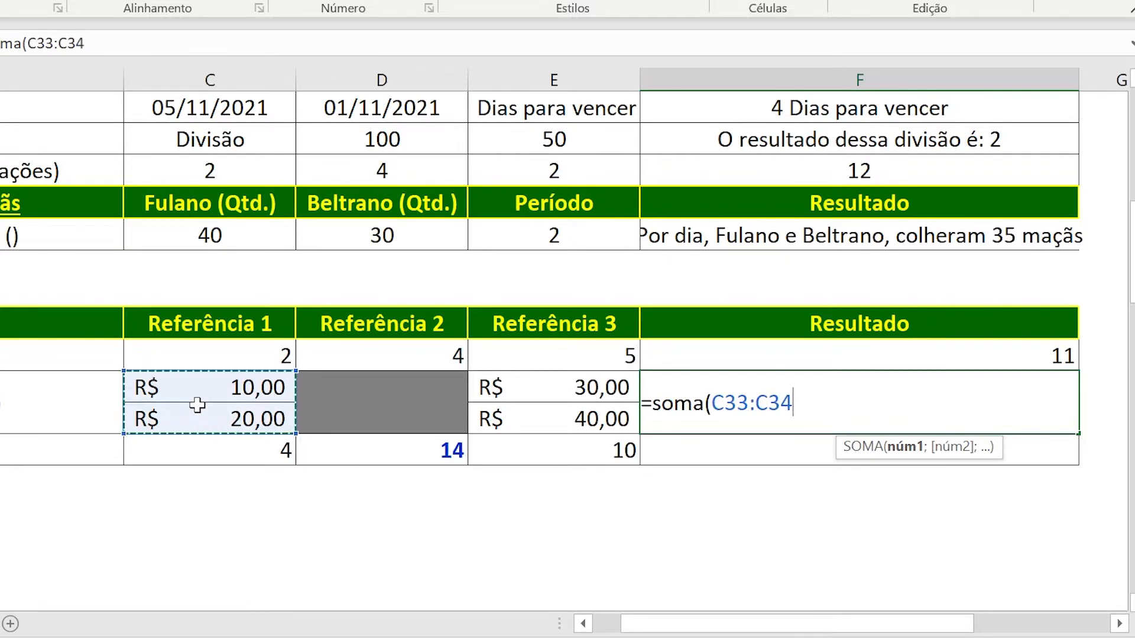
text(;)
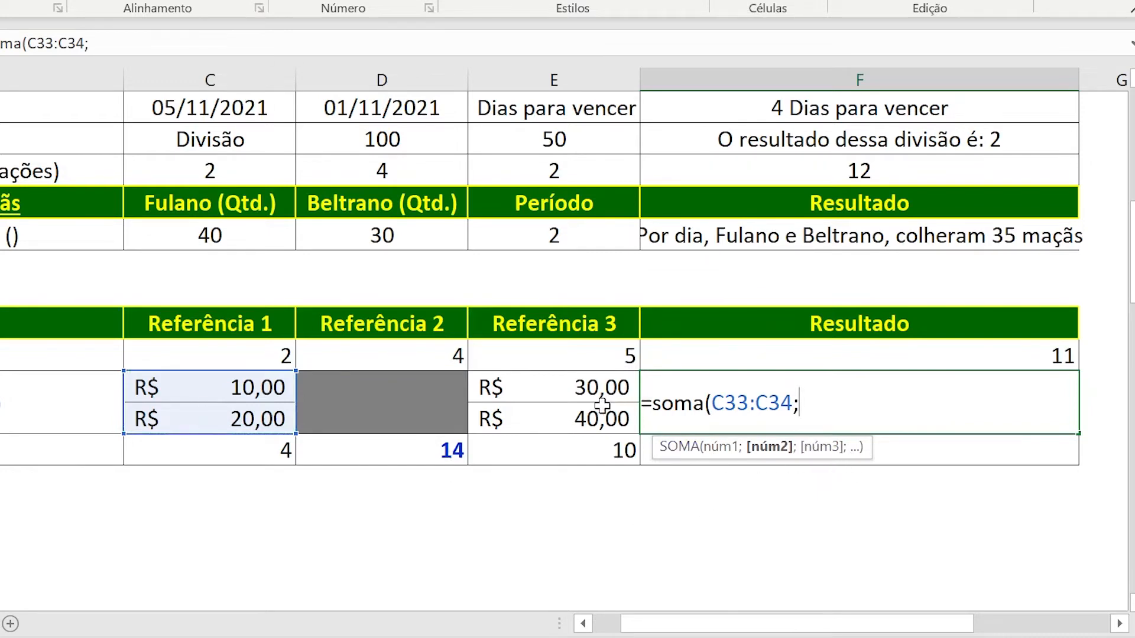
drag(551, 387, 552, 413)
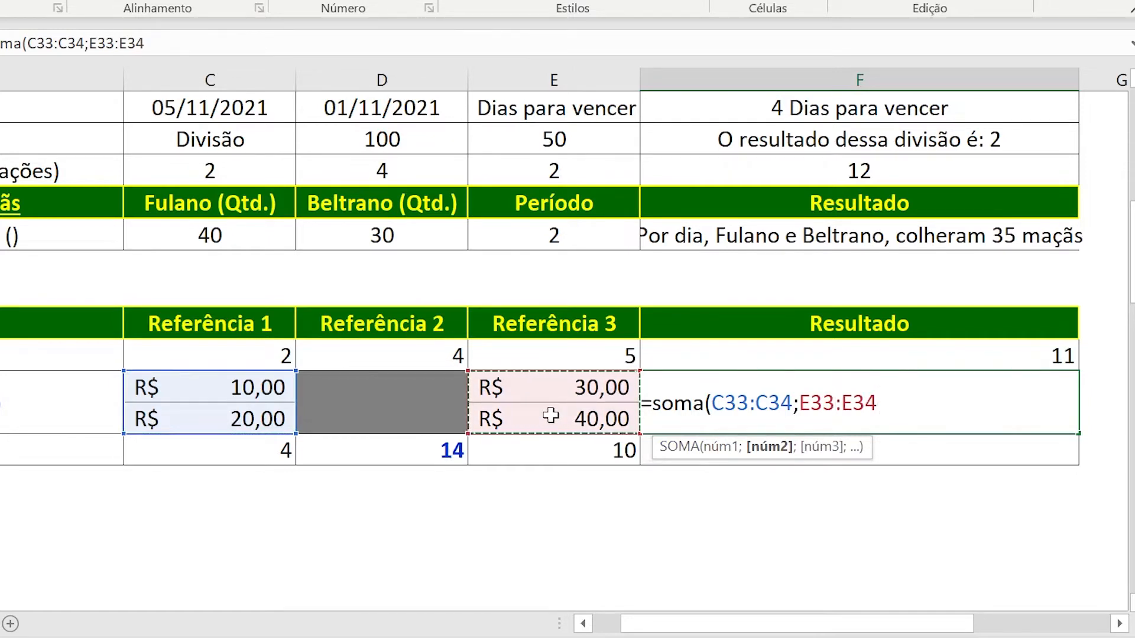
text())
key(Return)
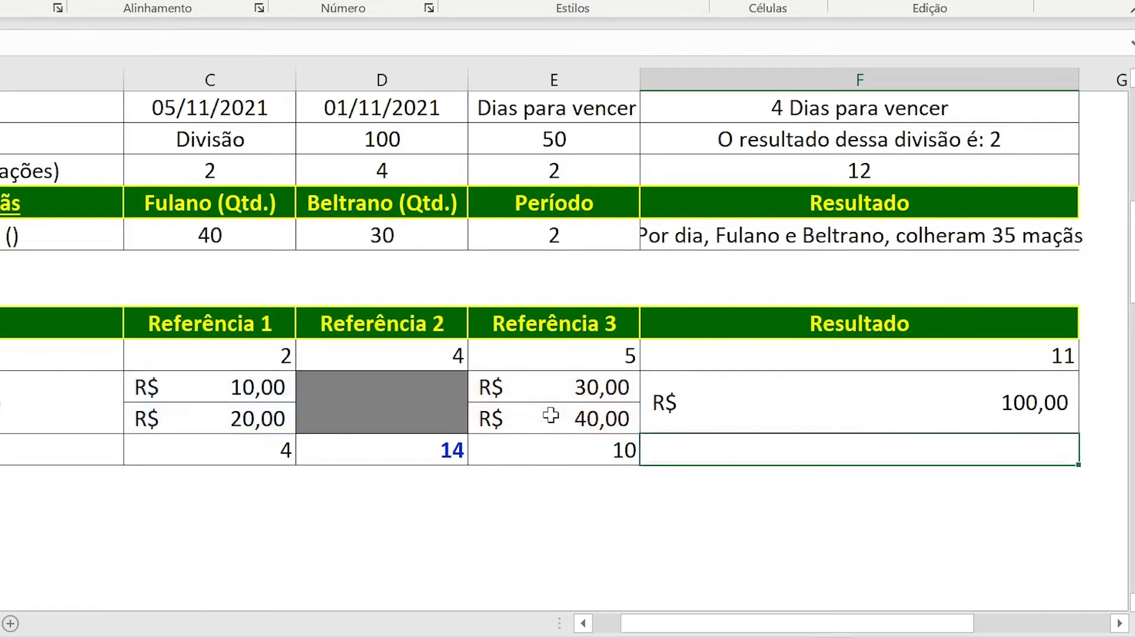
click(726, 402)
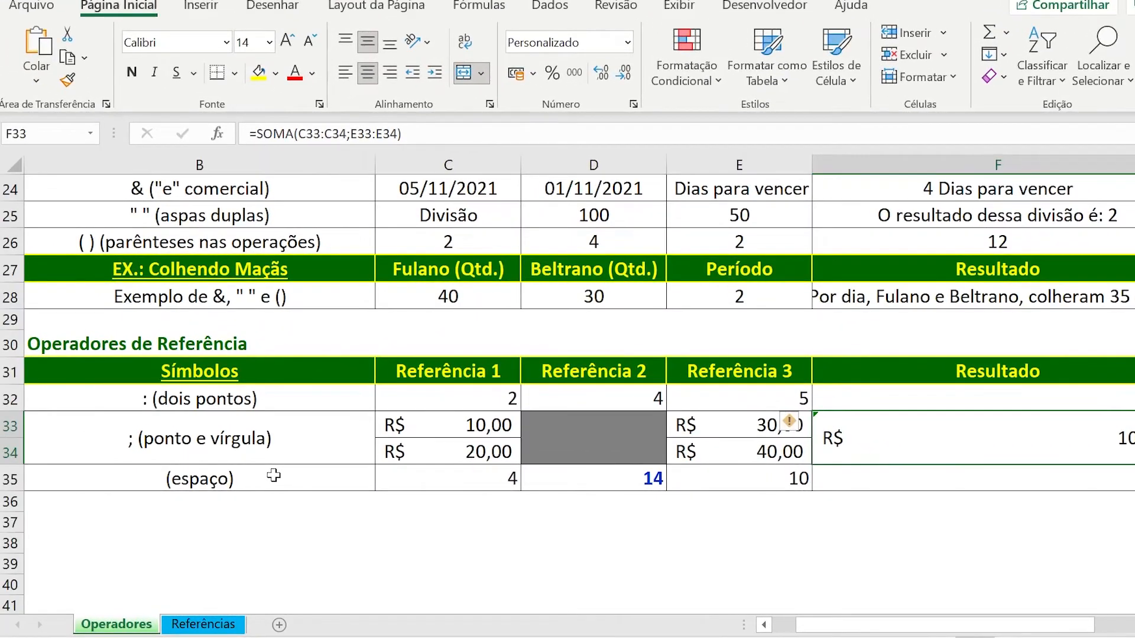
Sum the intersection of two ranges for the space example in F35 with =SOMA(C35:D35 D35:E35).
click(4, 447)
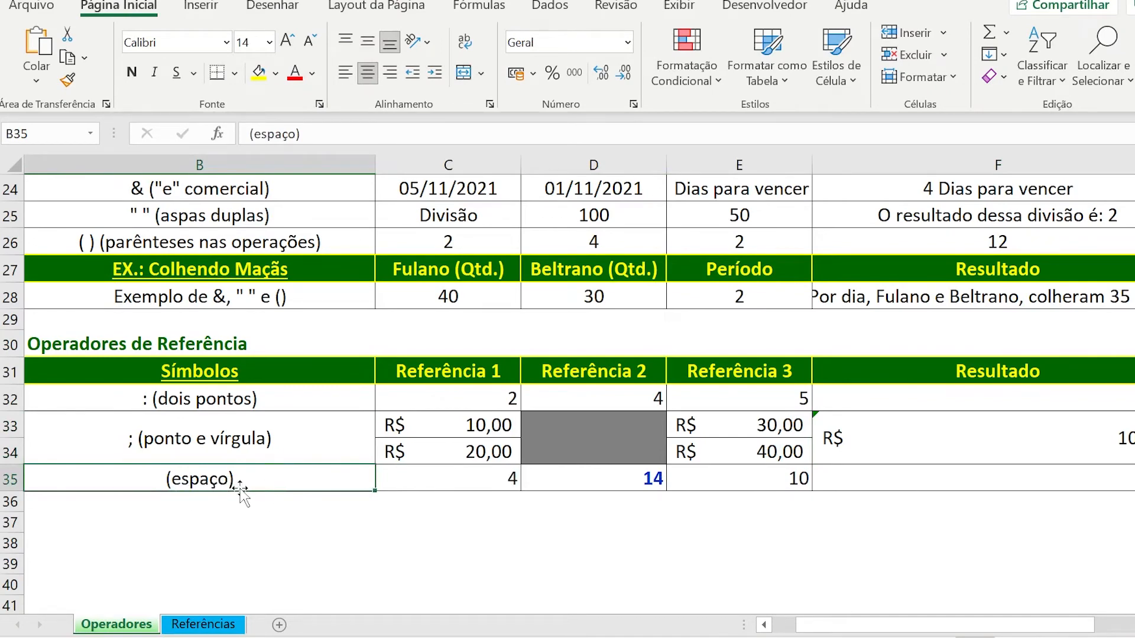
click(875, 480)
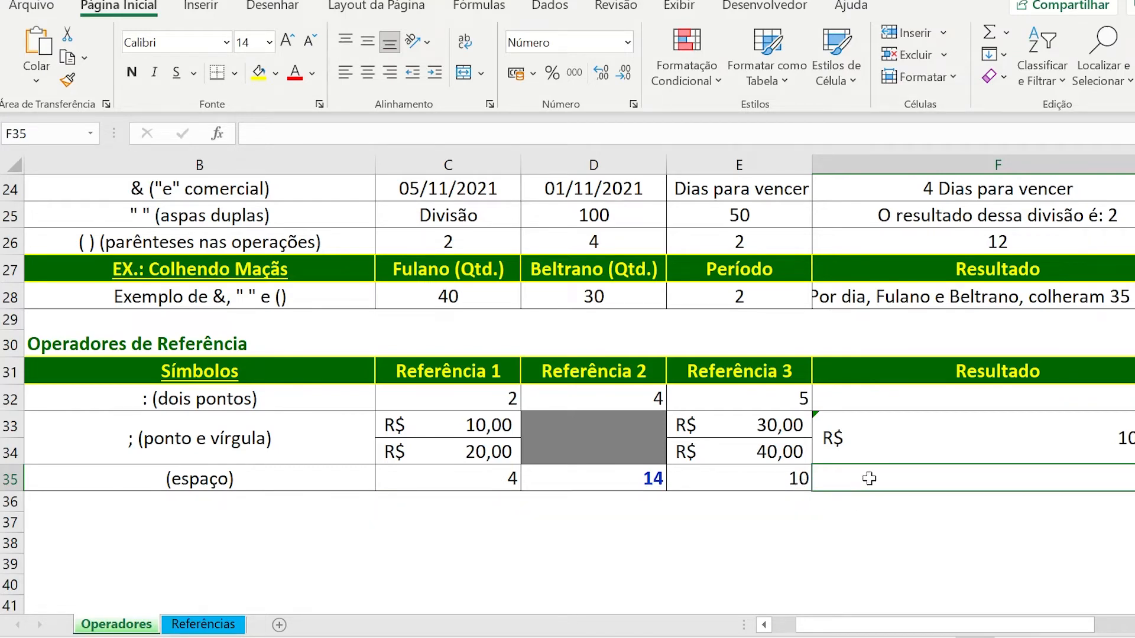
text(=)
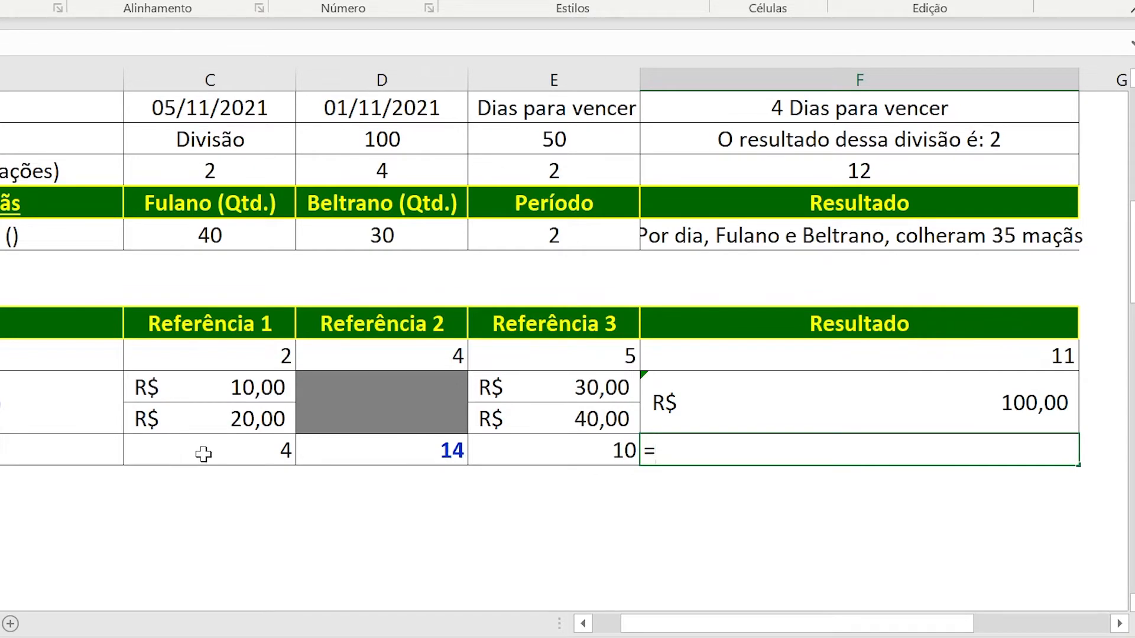
text(soma)
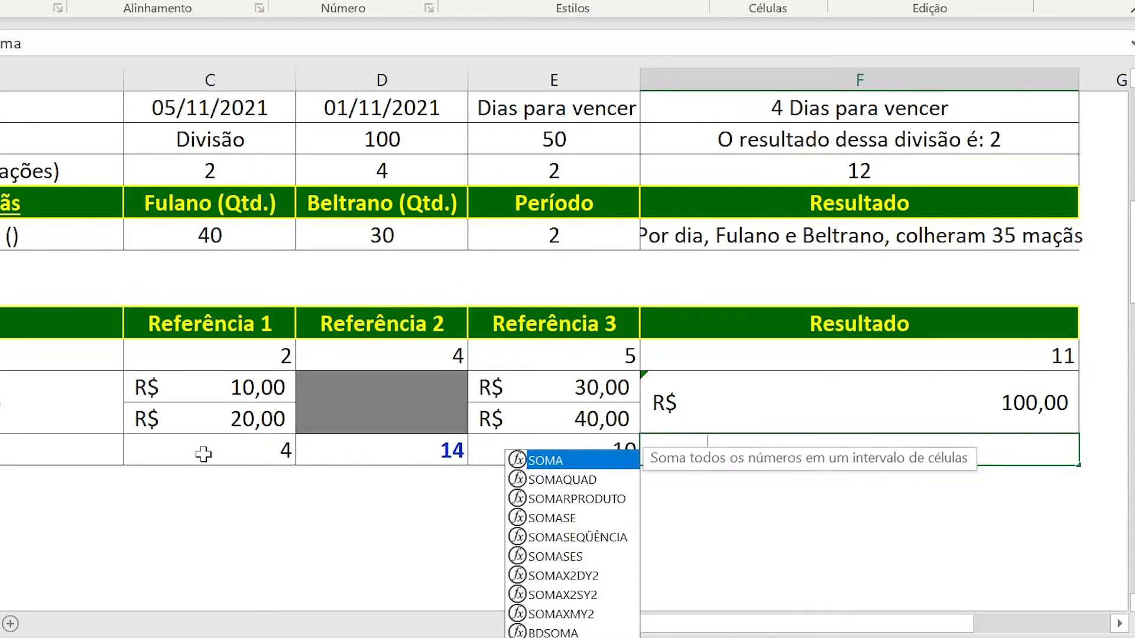
scroll(354, 491, down, 1)
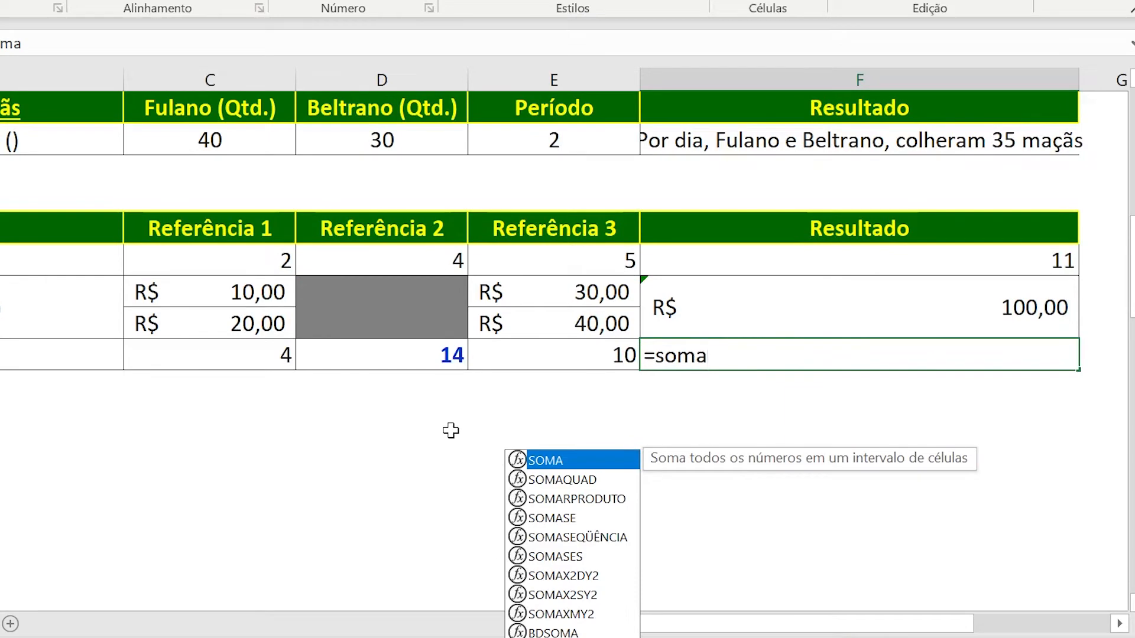
text(()
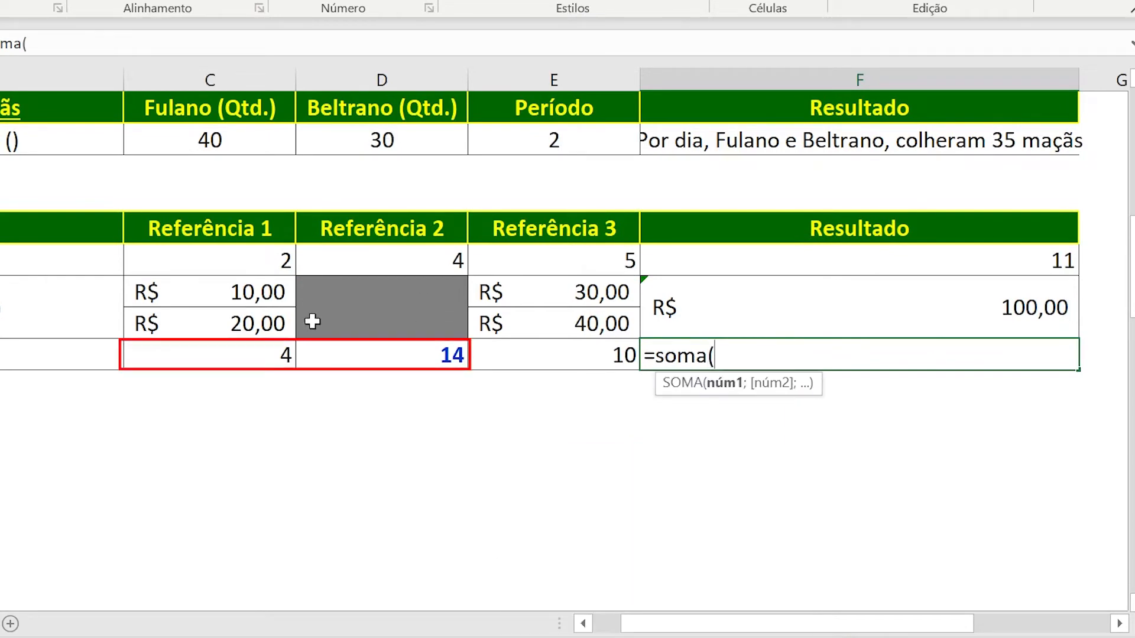
text(c35)
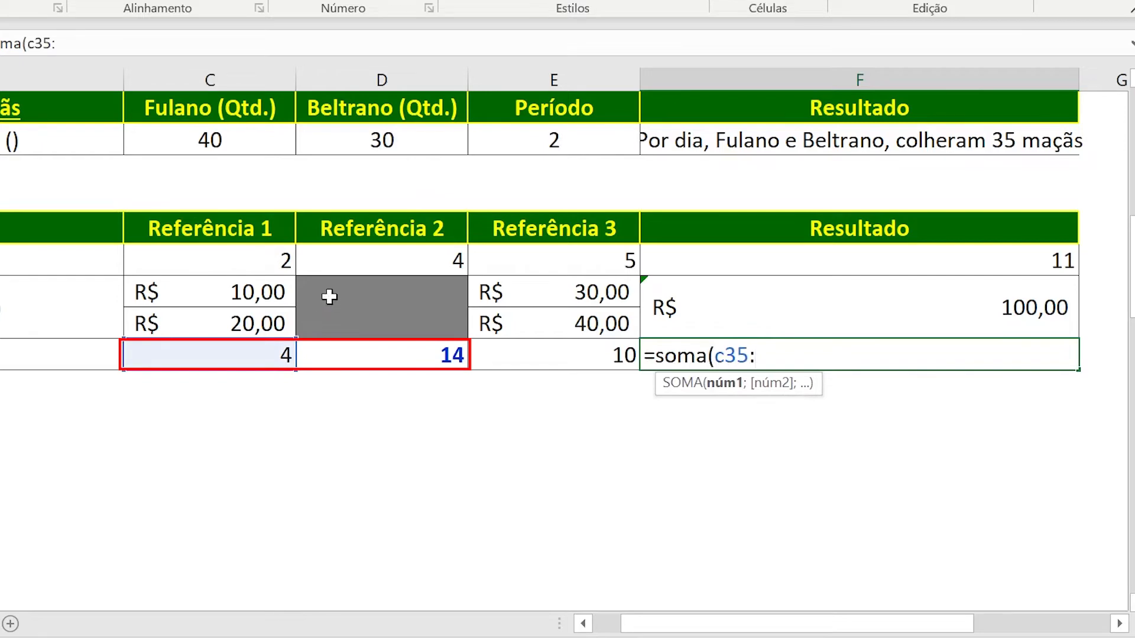
text(:)
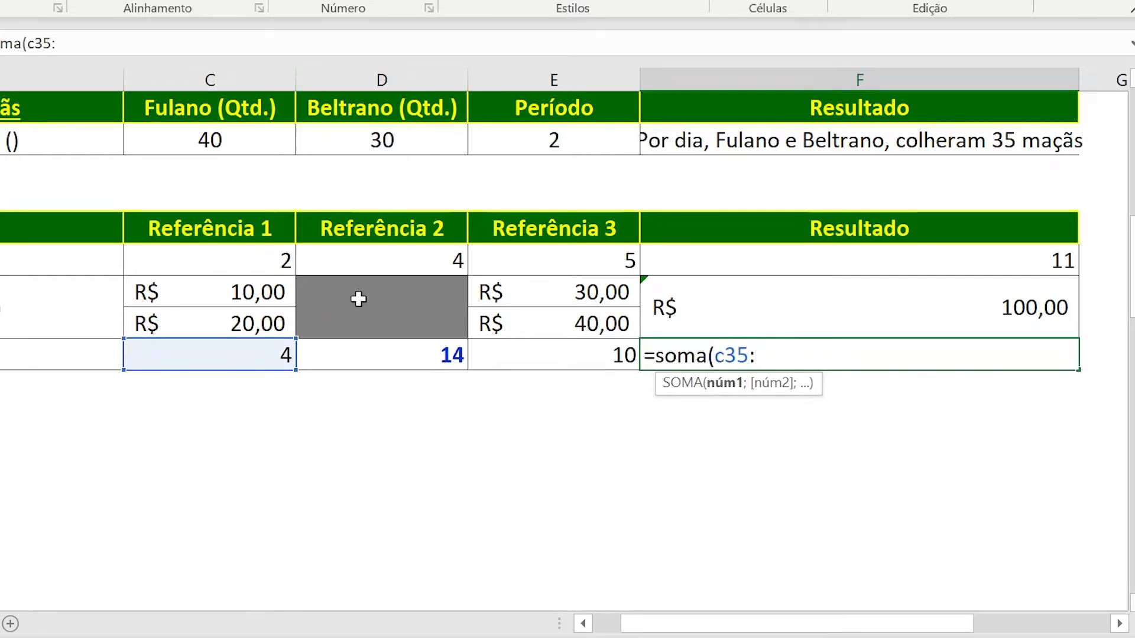
text(d35)
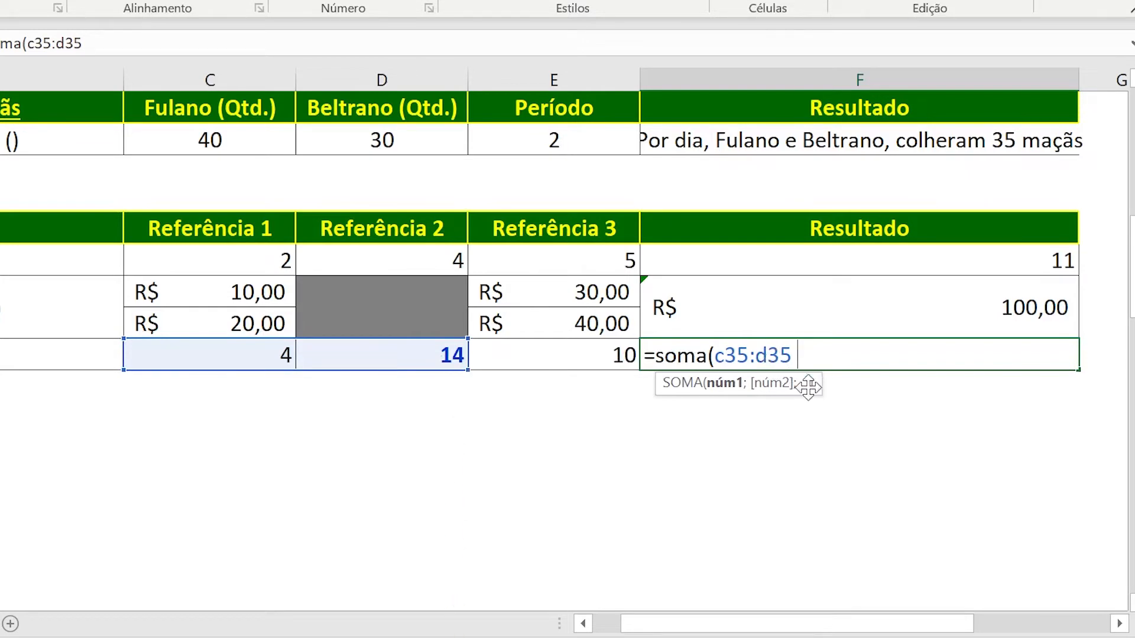
text(d35)
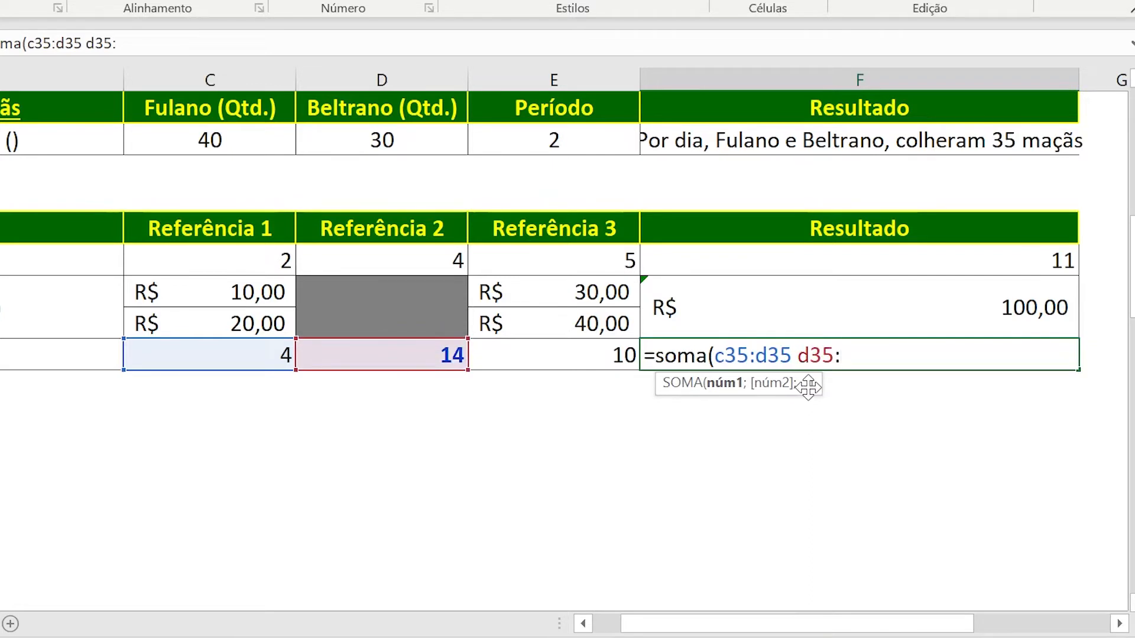
text(:)
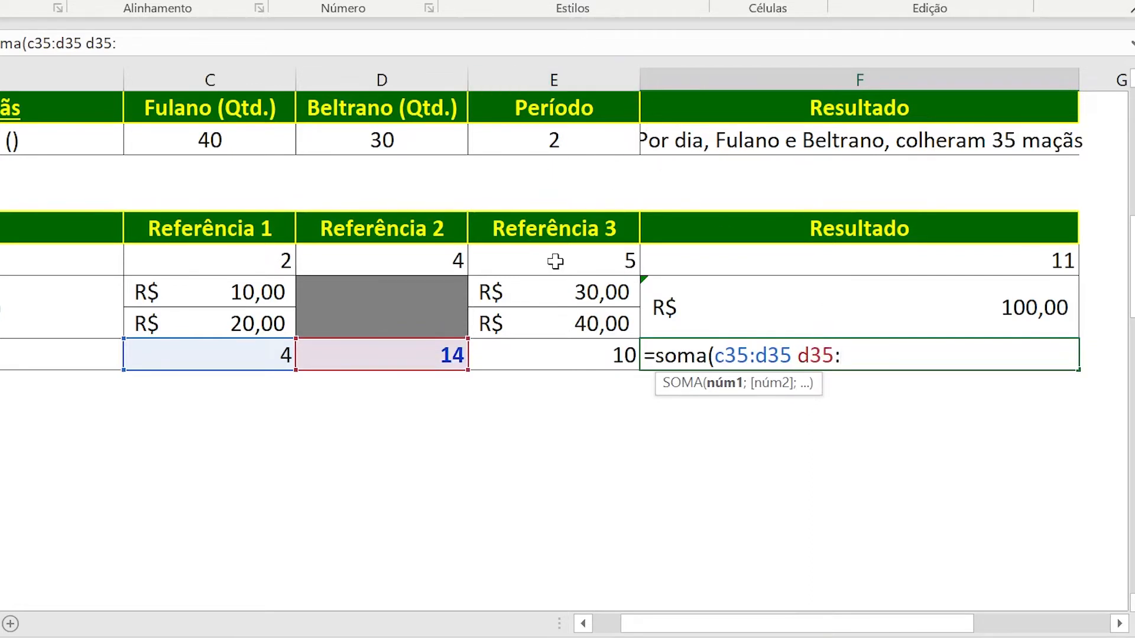
text(E35))
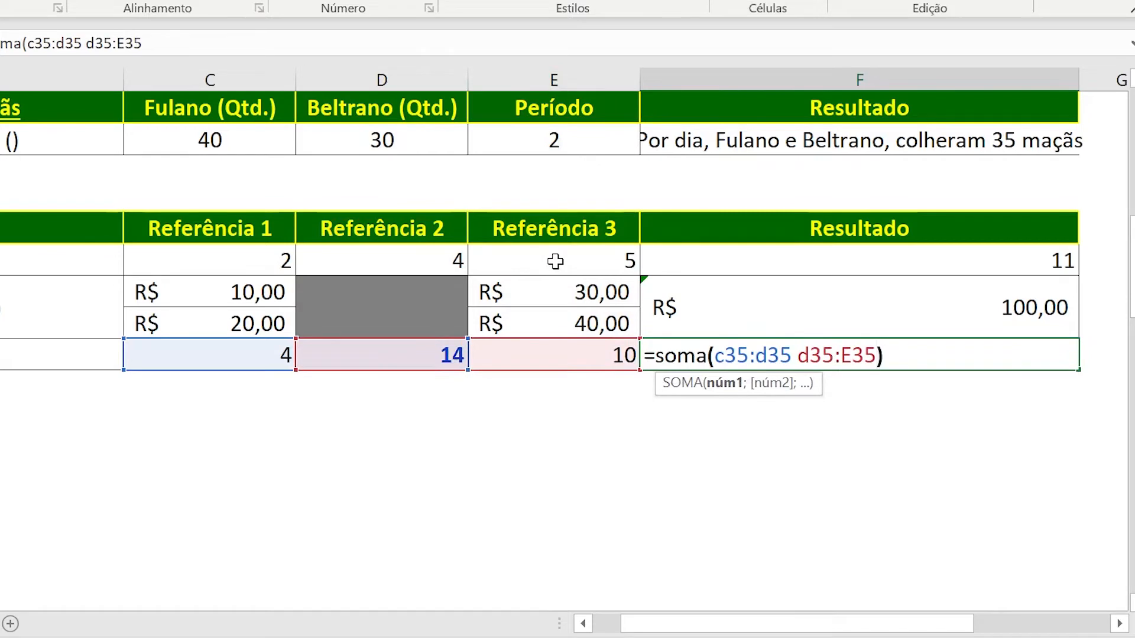
key(Return)
key(Up)
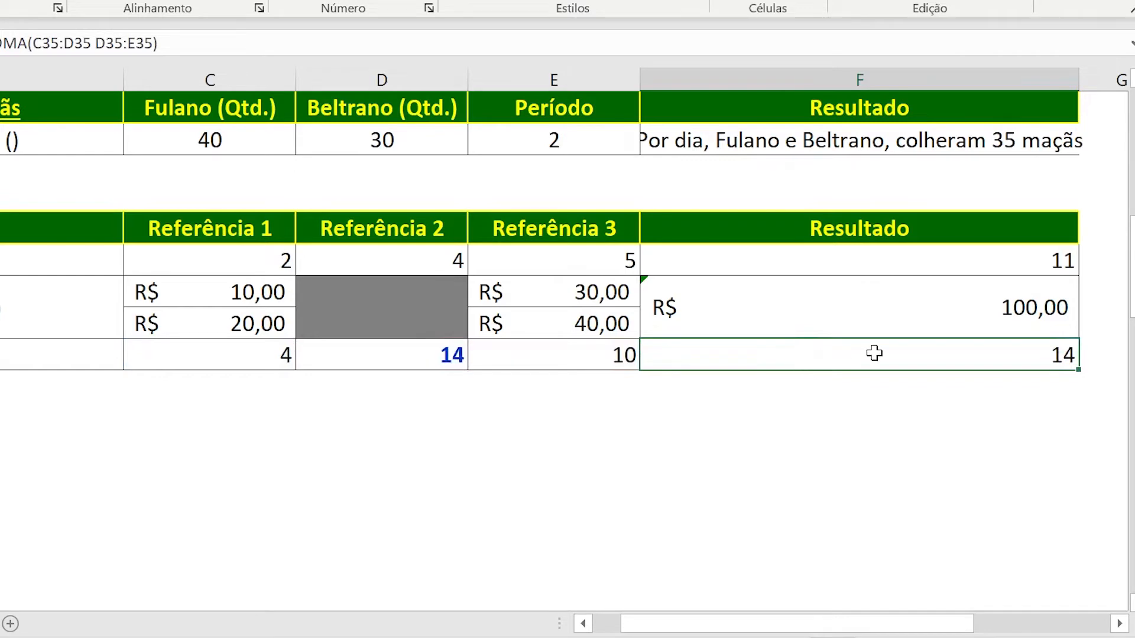
Copy the space example's reference cells C35:E35 into the two rows below, starting at C36 and C37.
click(441, 354)
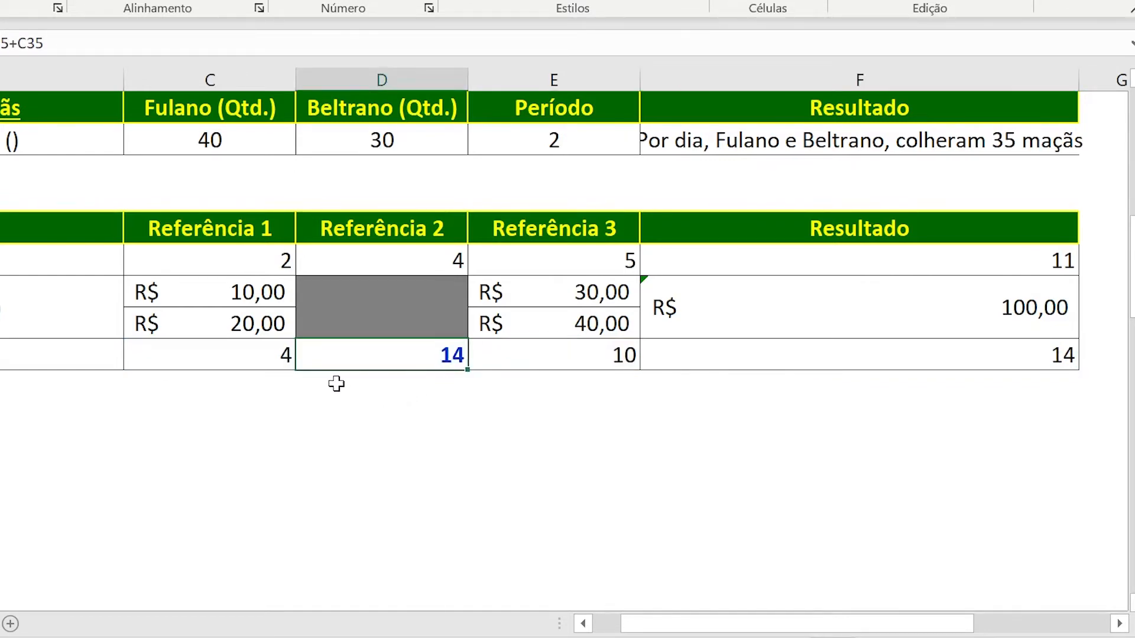
drag(263, 362, 476, 357)
key(ctrl+c)
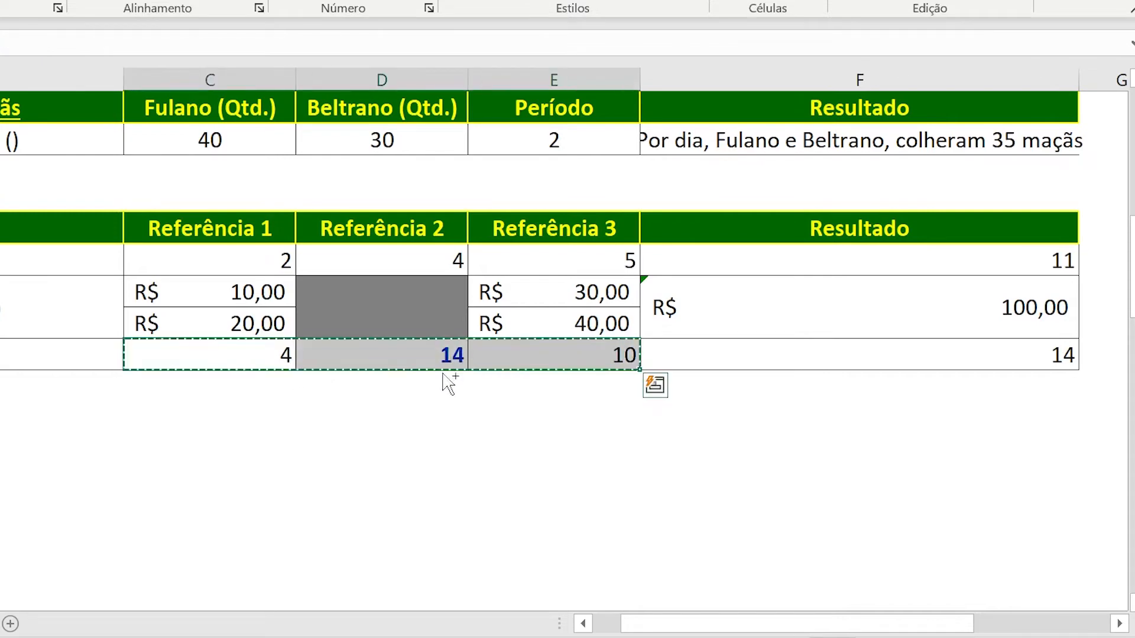
click(238, 391)
key(ctrl+v)
click(240, 417)
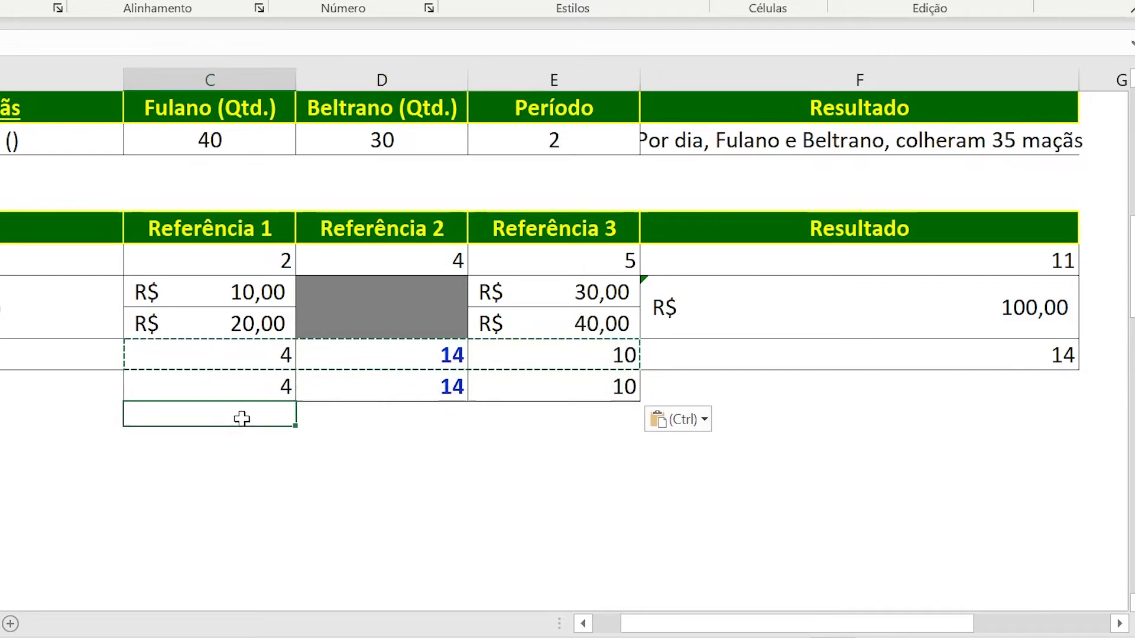
key(ctrl+v)
In the first copied row, set C36 to 6 and E36 to 8.
click(256, 388)
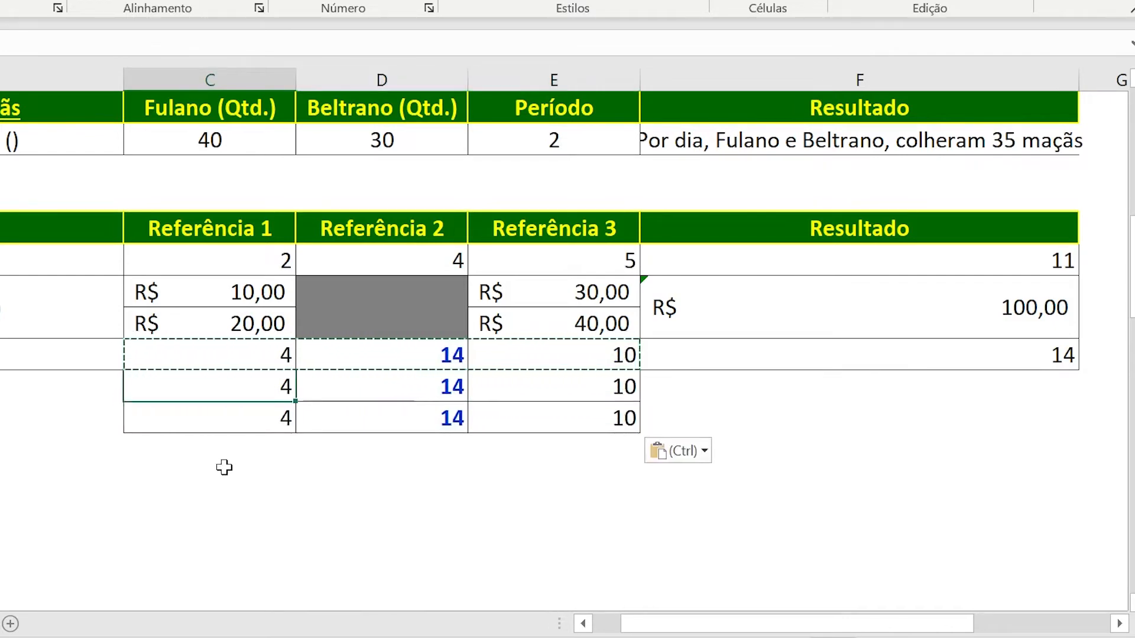
text(6)
key(Tab)
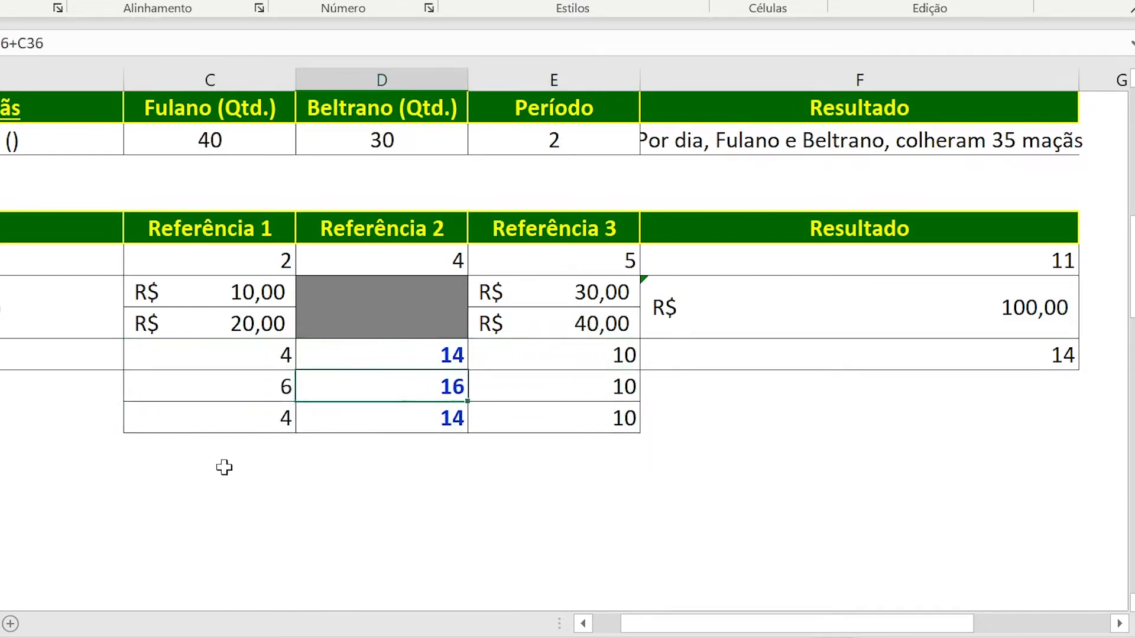
key(Tab)
text(8)
key(Return)
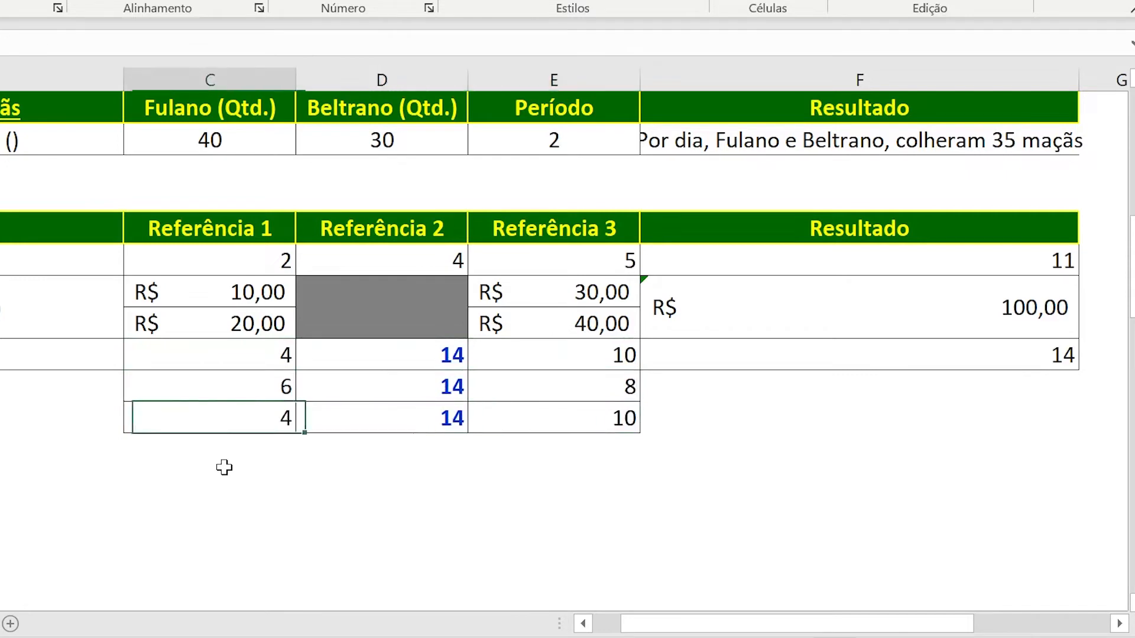
In the second copied row, set C37 to 30 and E37 to 5.
text(30)
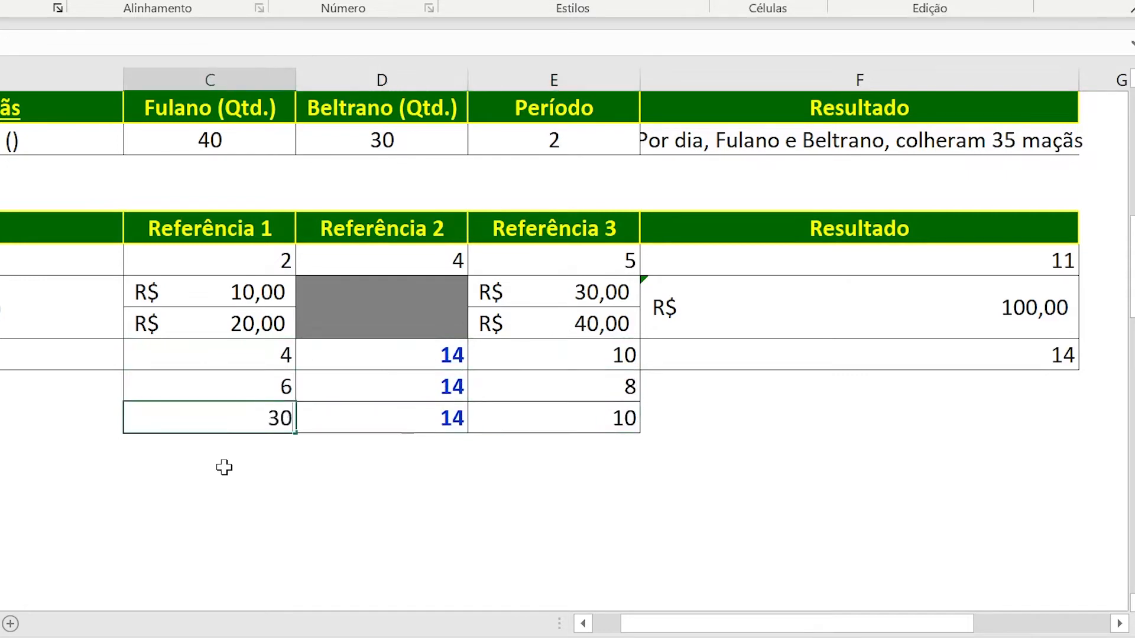
key(Tab)
key(Tab)
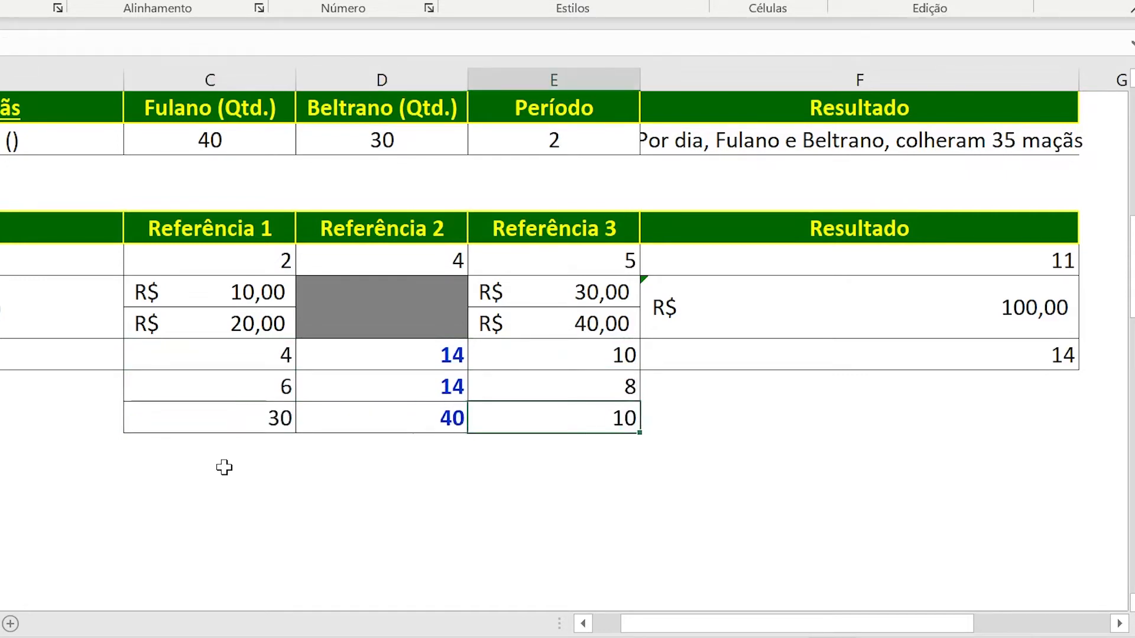
text(5)
key(shift+Tab)
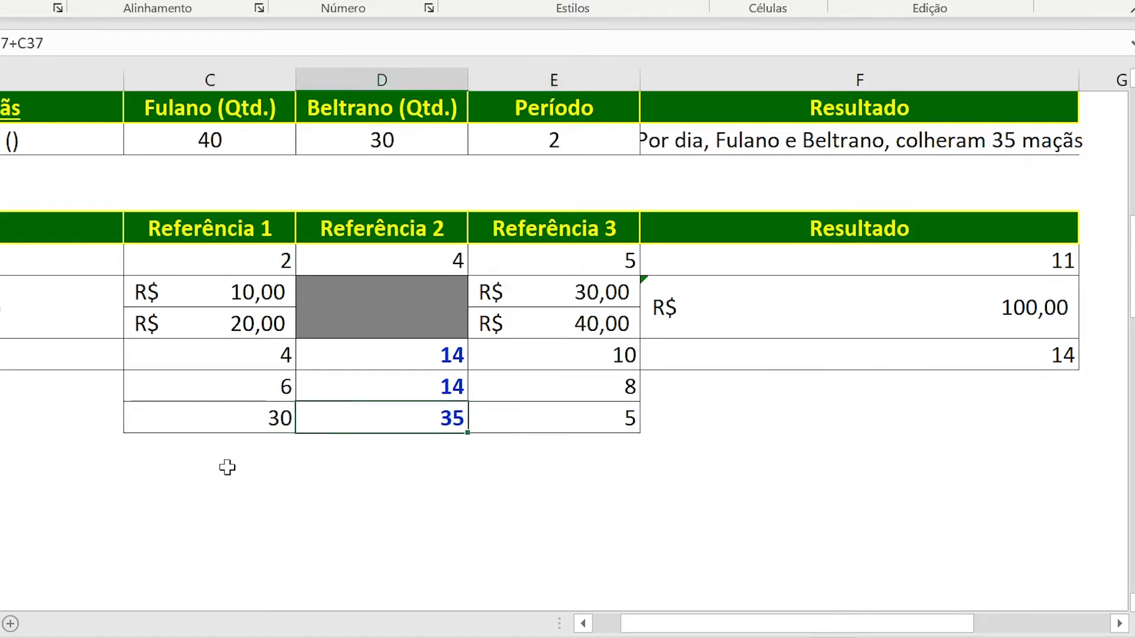
Inspect the formula in D35 and the cells it refers to, leaving it unedited.
click(354, 358)
double_click(355, 358)
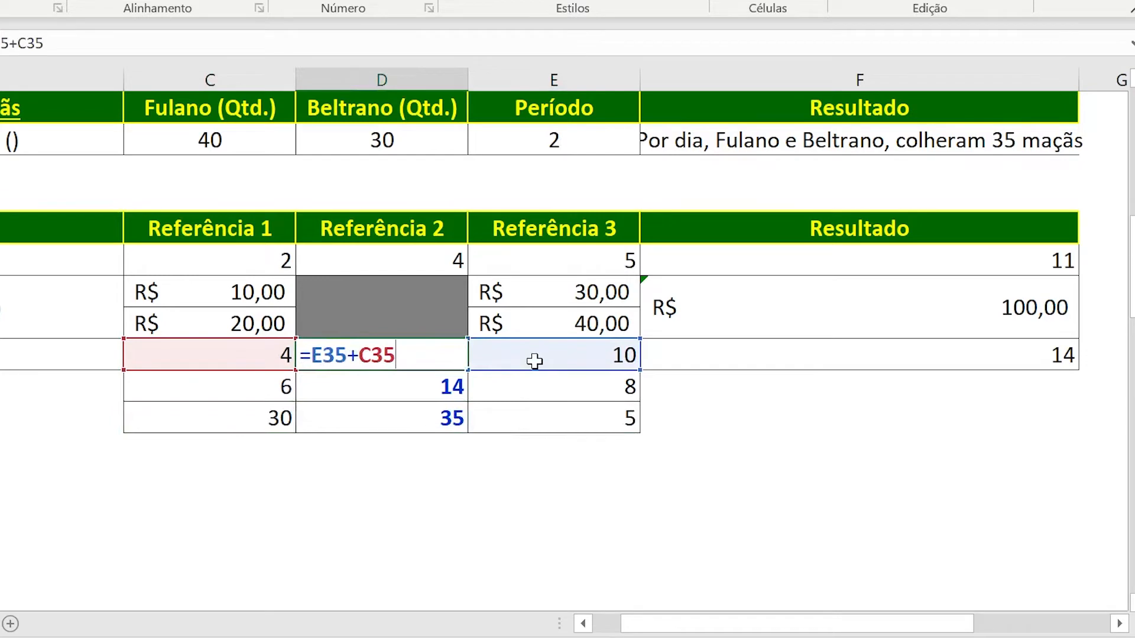
key(Return)
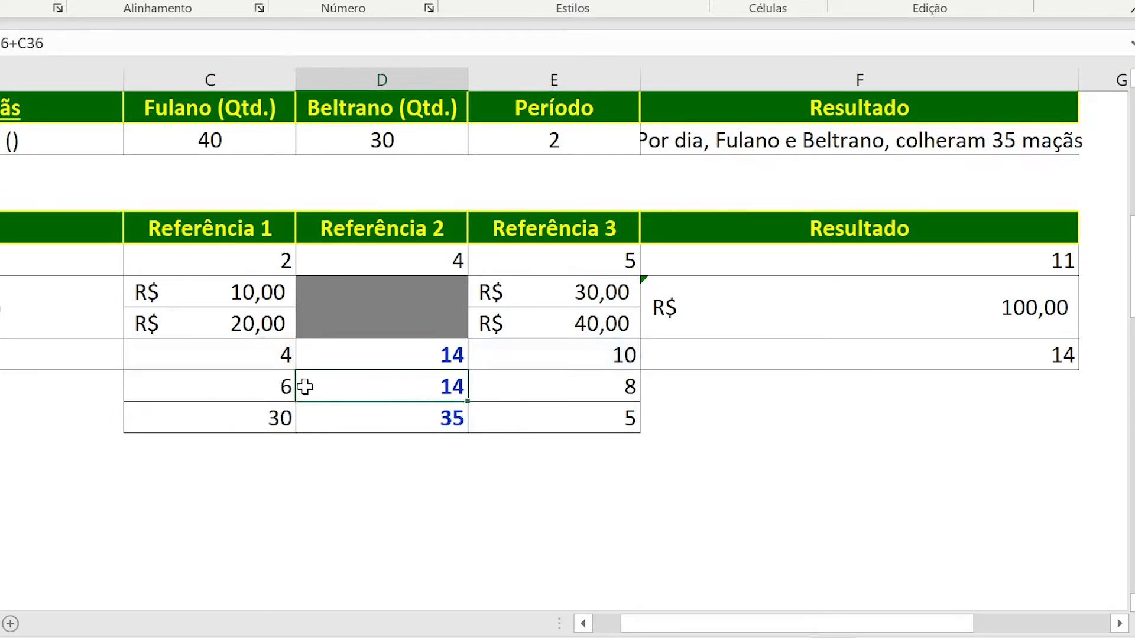
Change the Referência 3 value in E36 to 12.
click(492, 394)
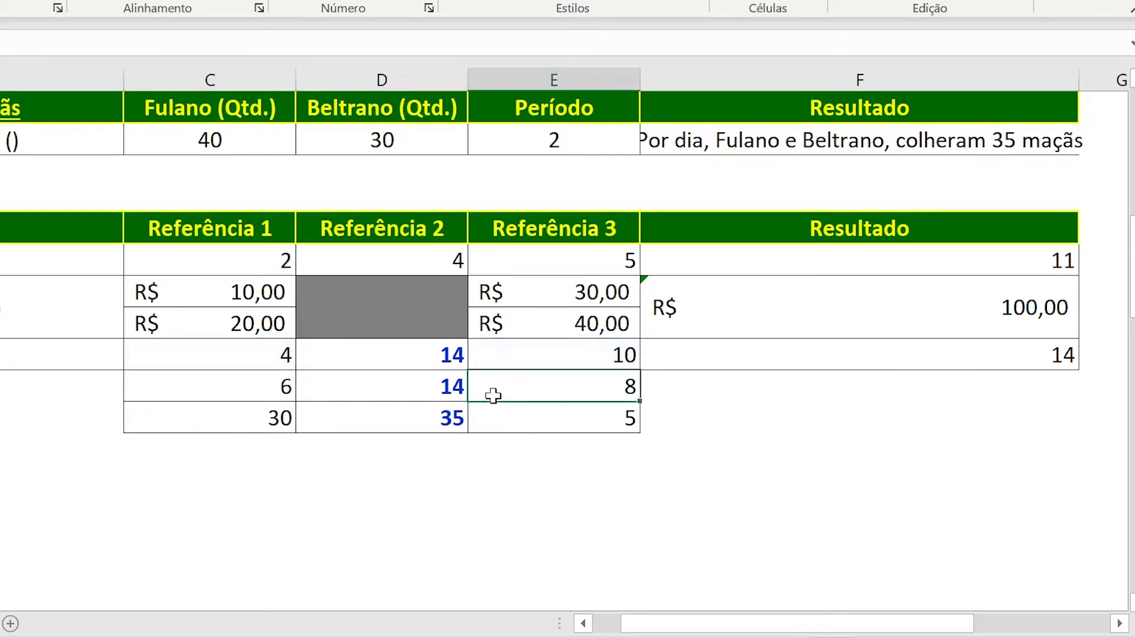
text(12)
key(Return)
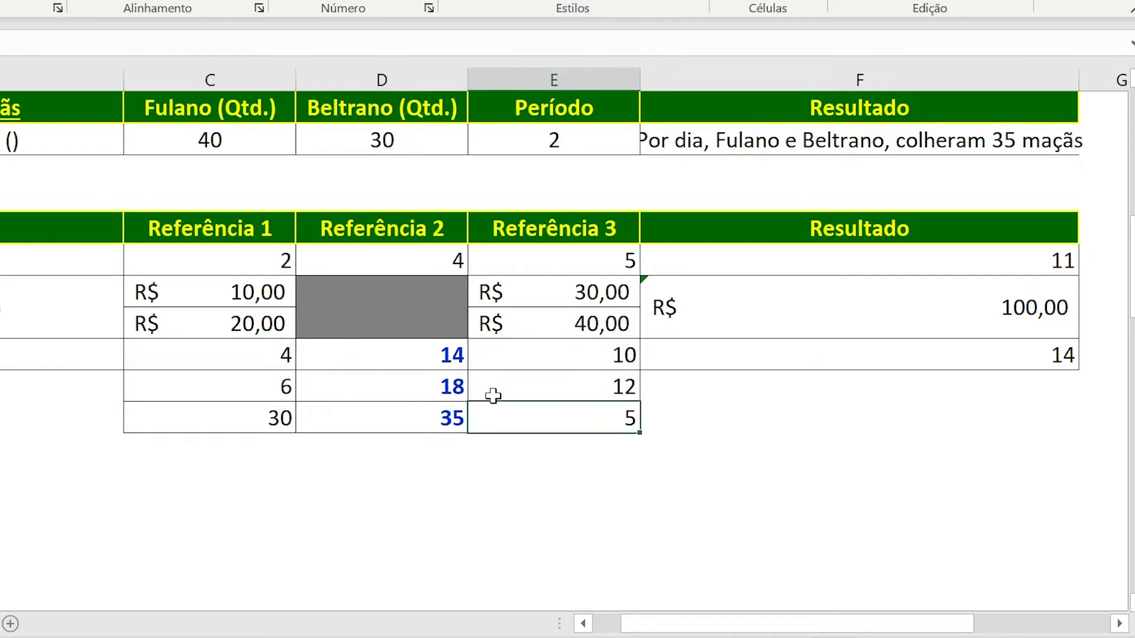
Examine the reference values and the Referência 2 formulas in rows 36 and 37.
click(412, 388)
click(276, 384)
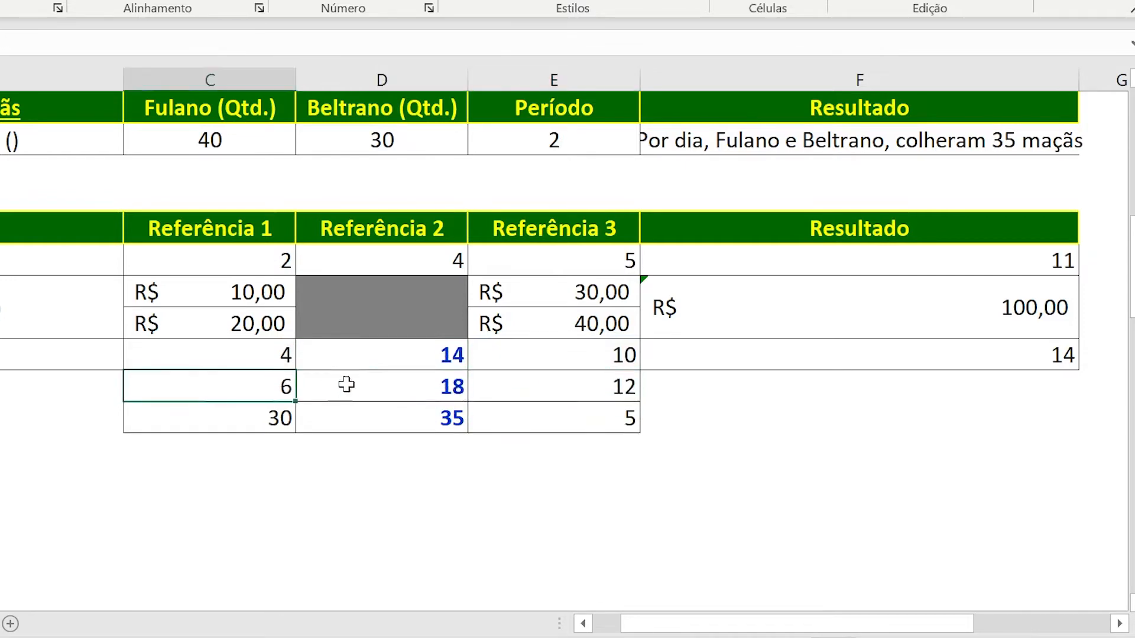
click(517, 390)
click(379, 387)
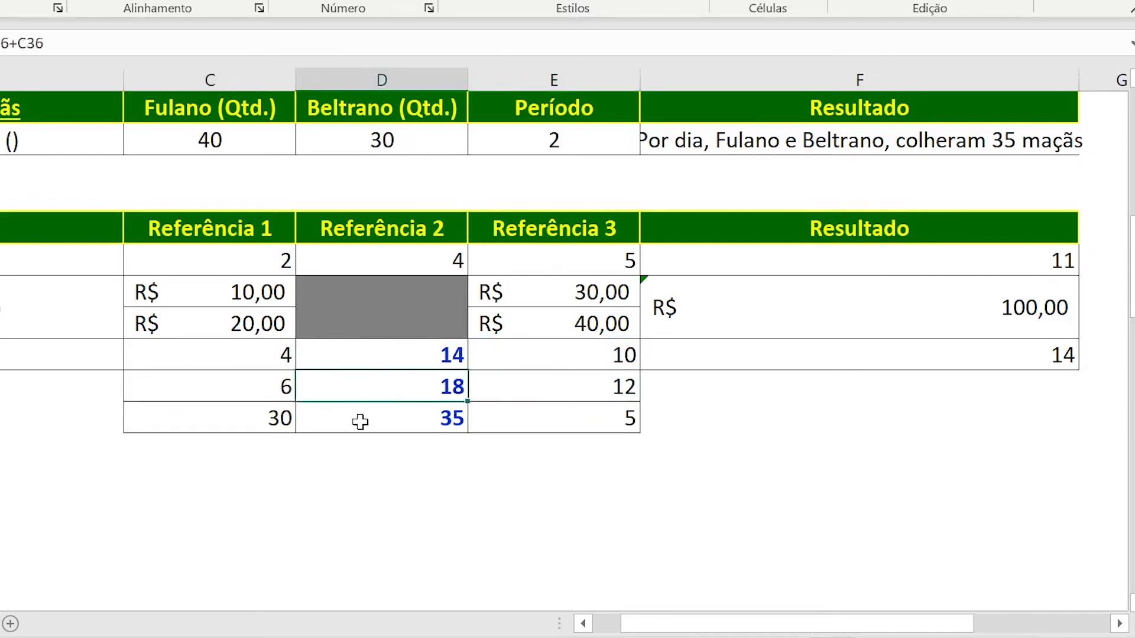
click(264, 418)
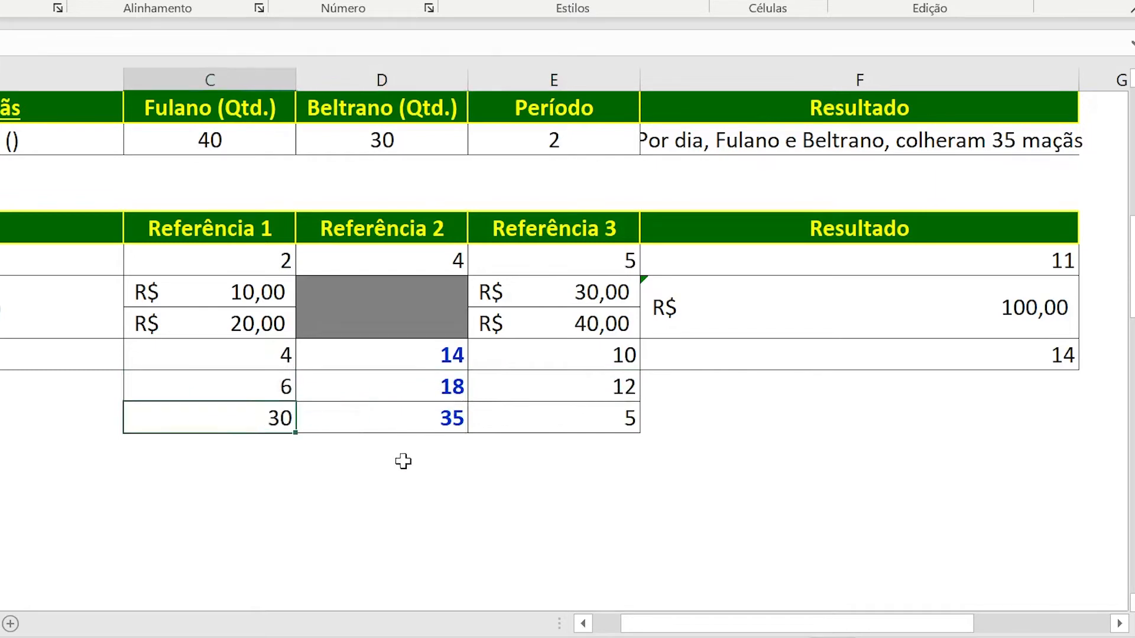
click(547, 416)
click(385, 420)
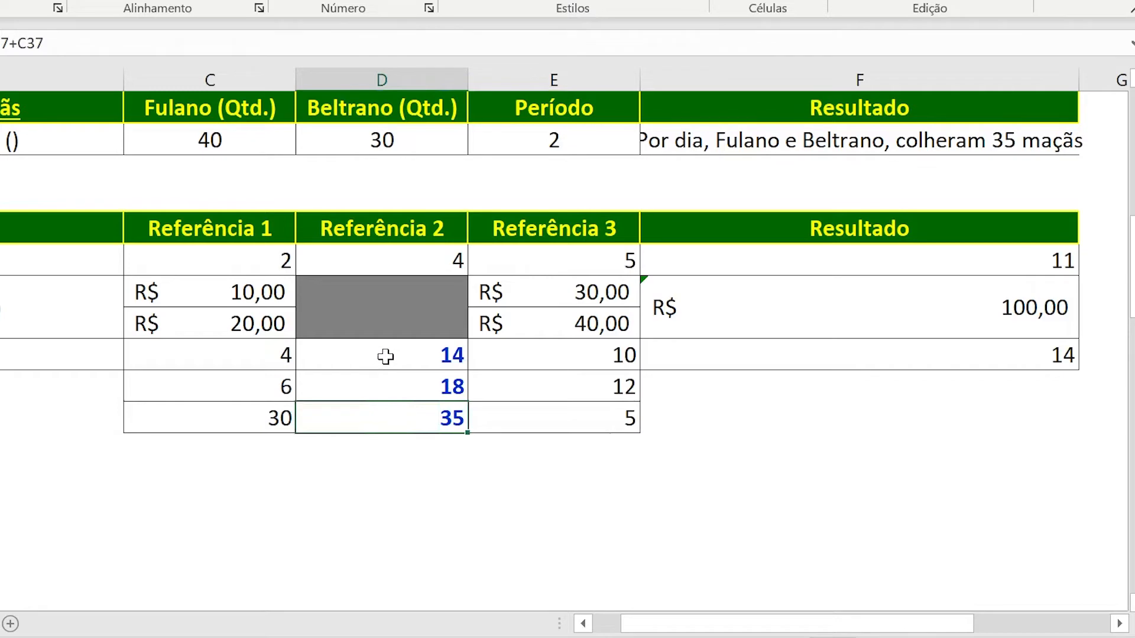
Check the sum of D35:D37 and compare it with the formula in F35, leaving the formula unedited.
drag(386, 357, 392, 416)
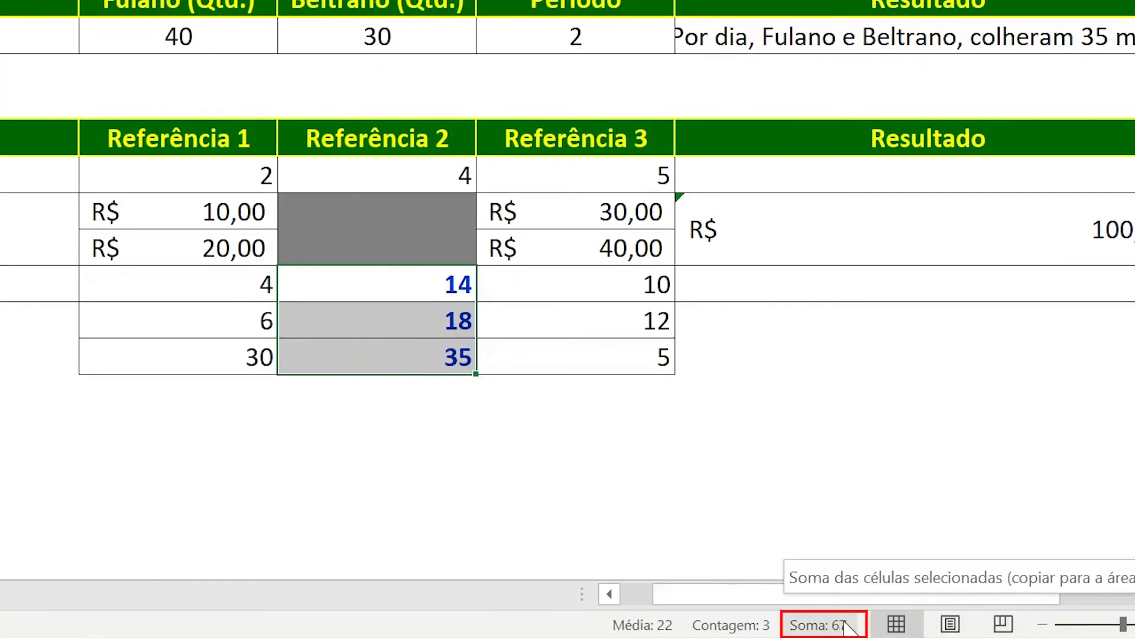
click(766, 294)
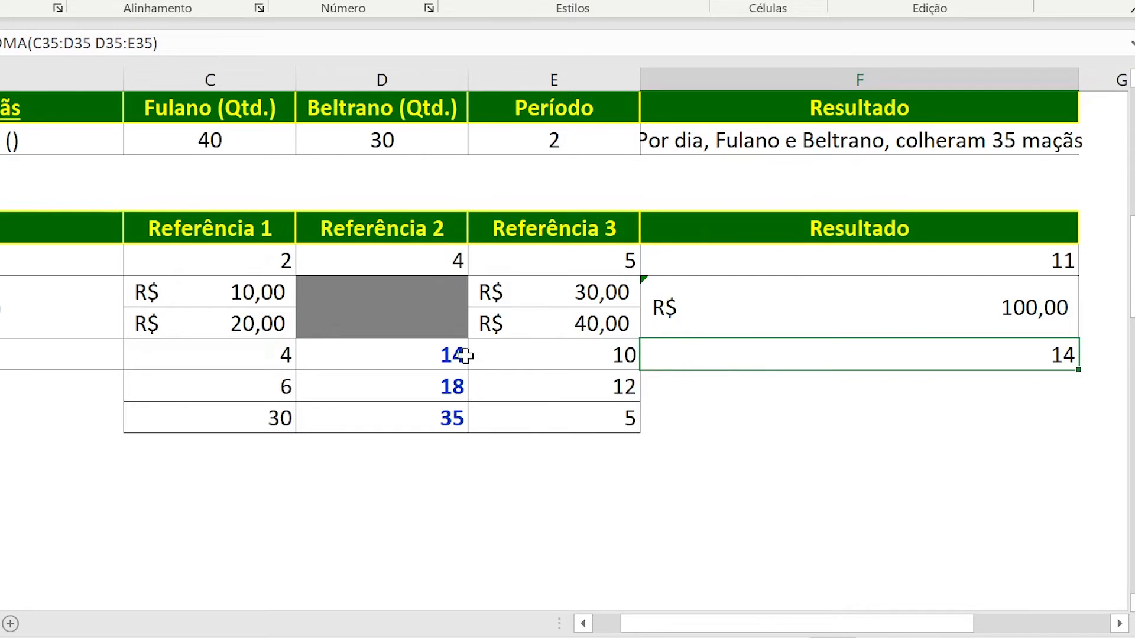
drag(414, 354, 406, 417)
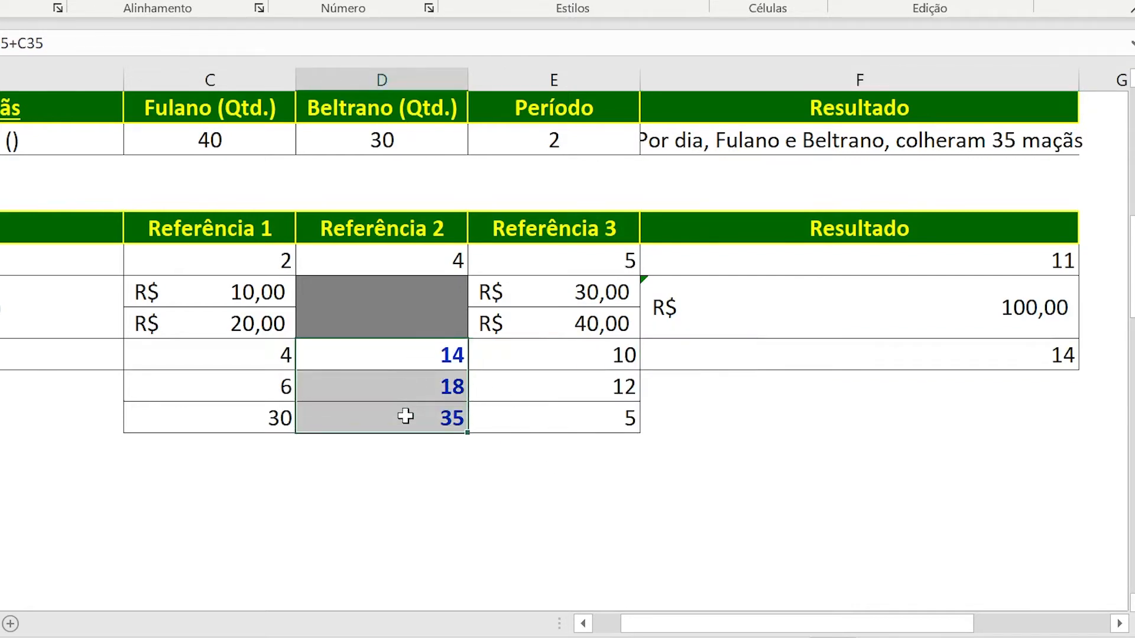
double_click(742, 367)
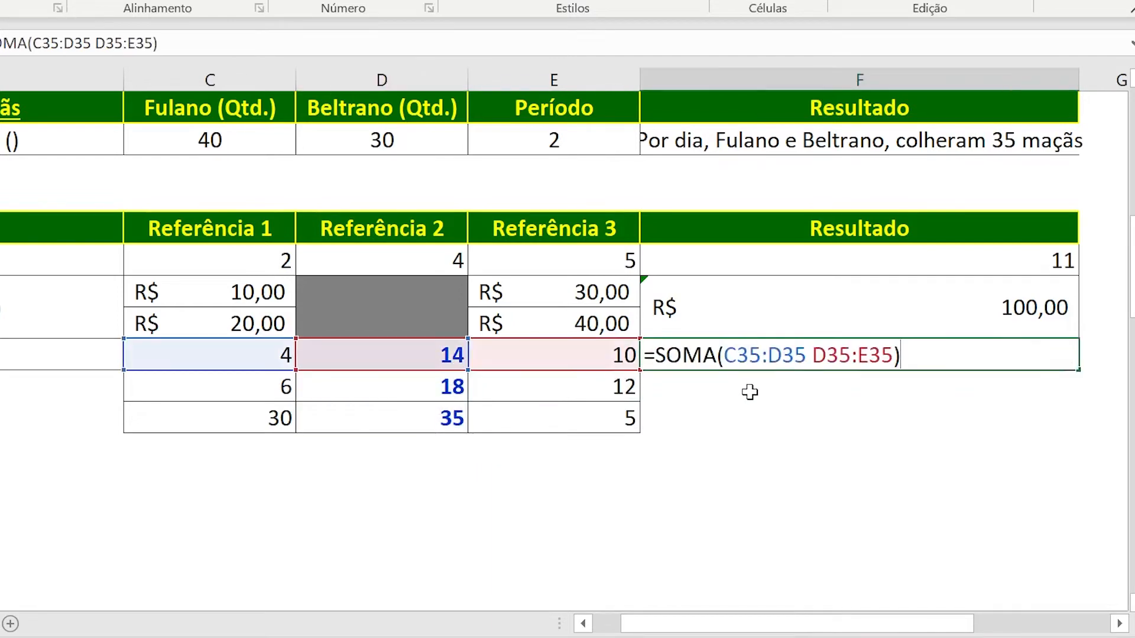
key(Escape)
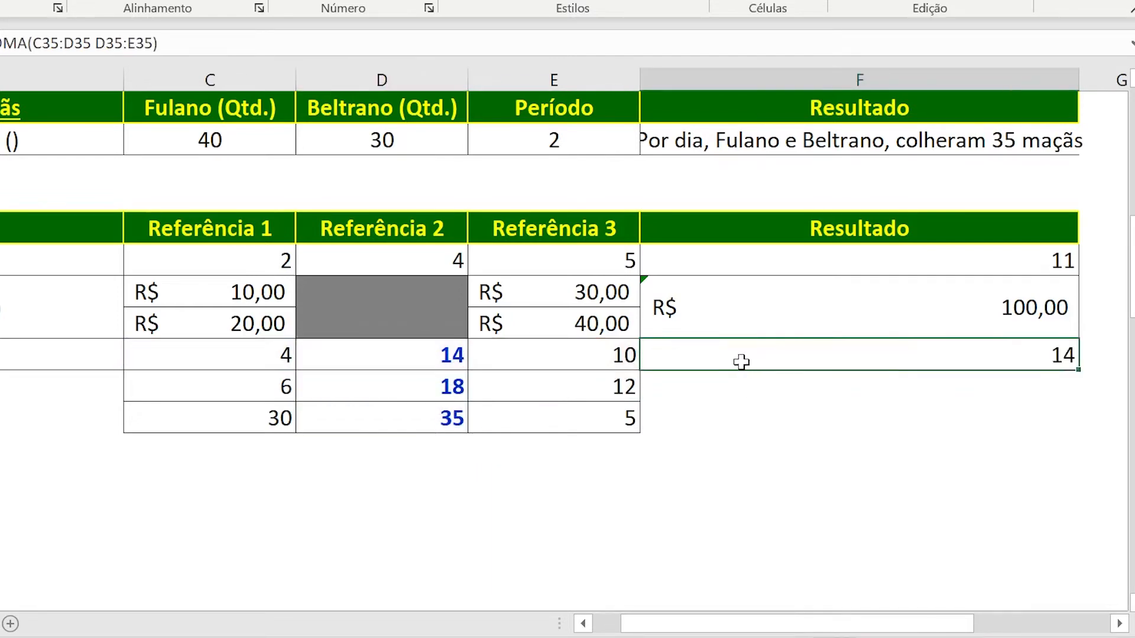
Replace the formula in F35 with =SOMA(C35:D37 D35:E37), using a space as the intersection operator between the two ranges.
key(Delete)
text(=)
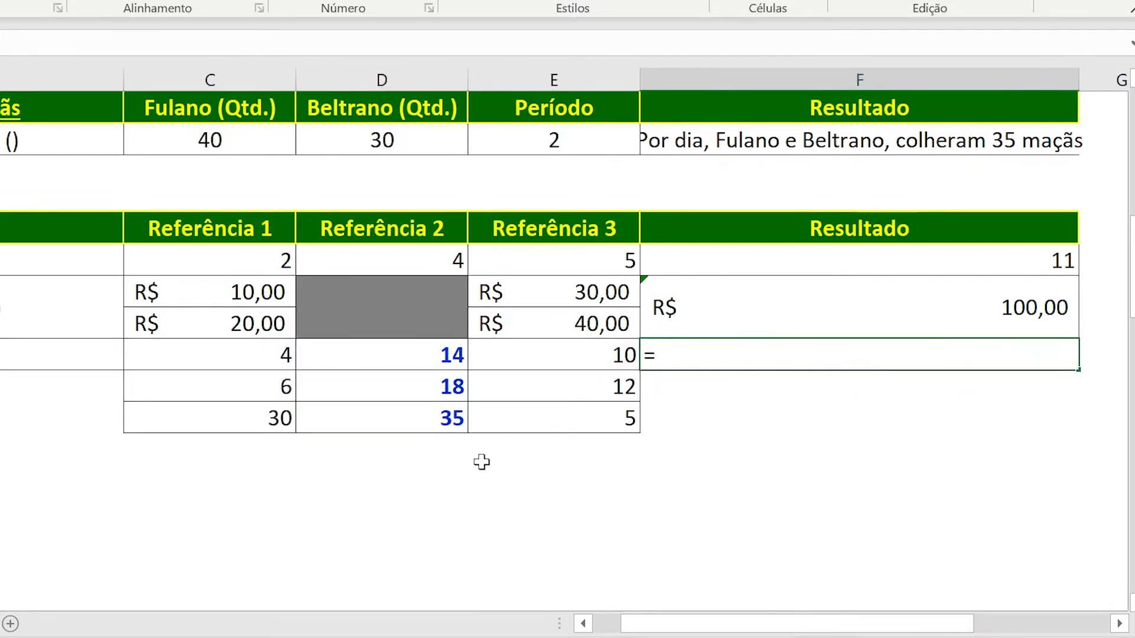
text(soma)
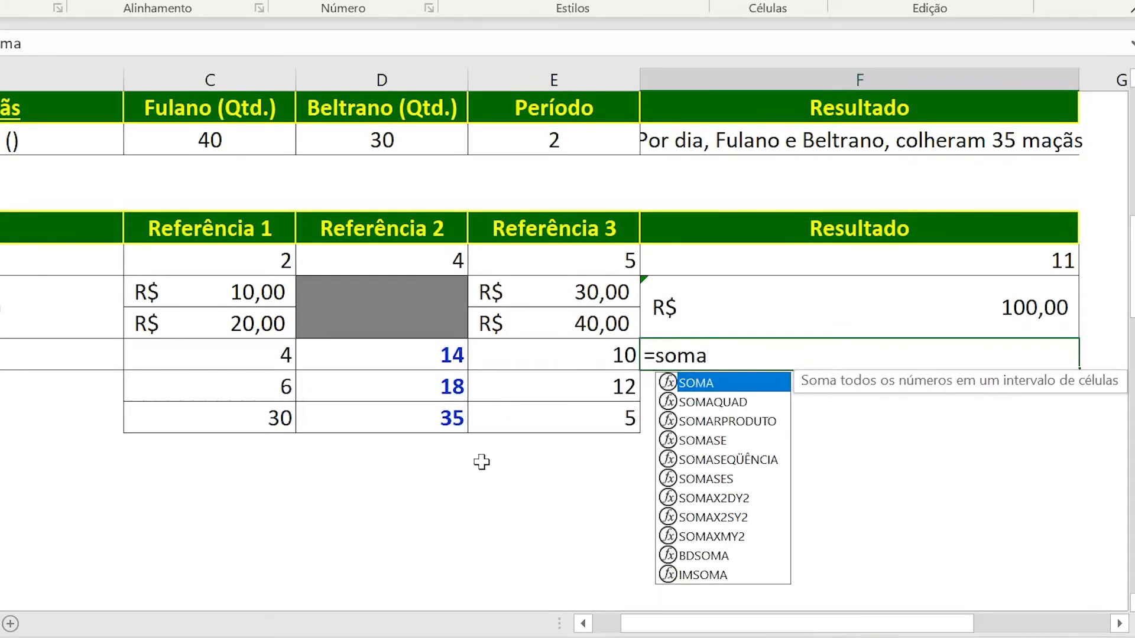
text(()
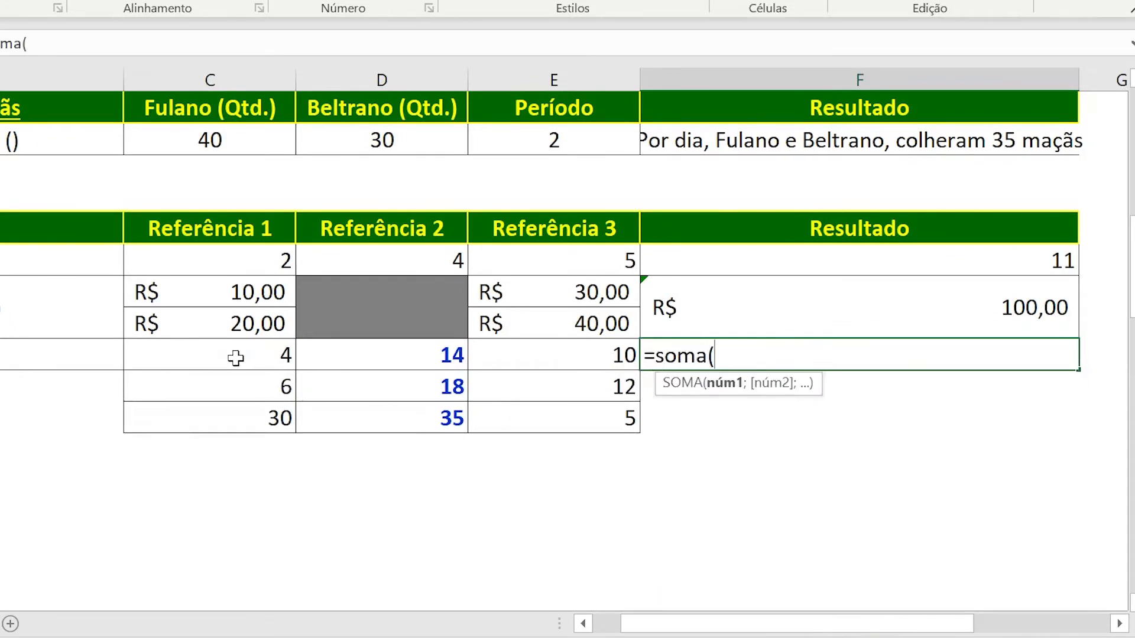
drag(236, 358, 327, 411)
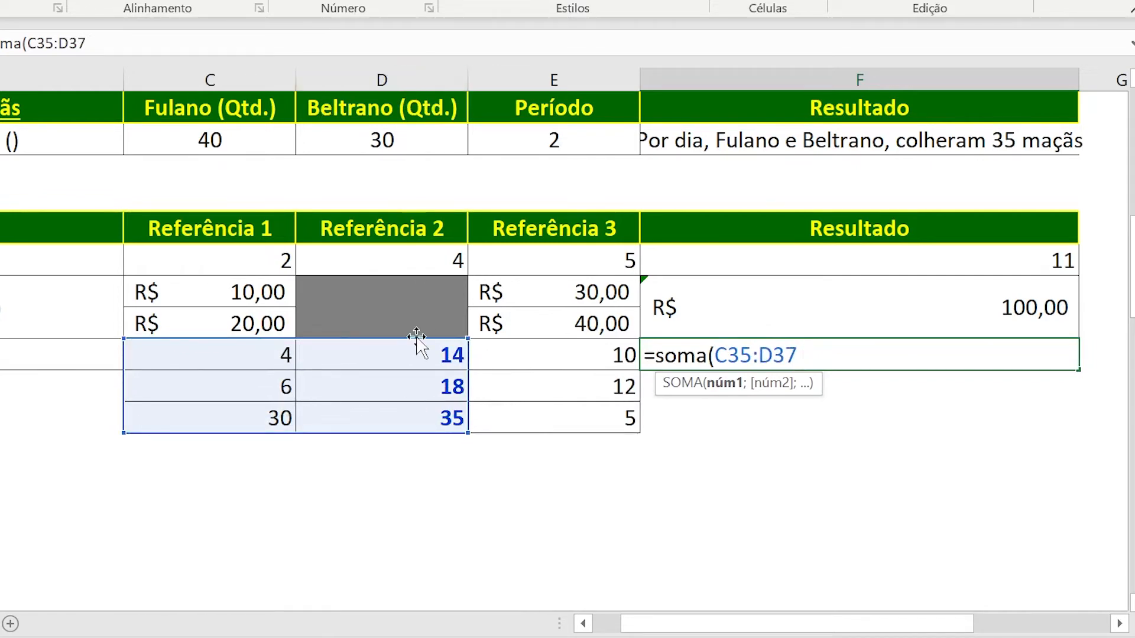
drag(410, 353, 496, 410)
text())
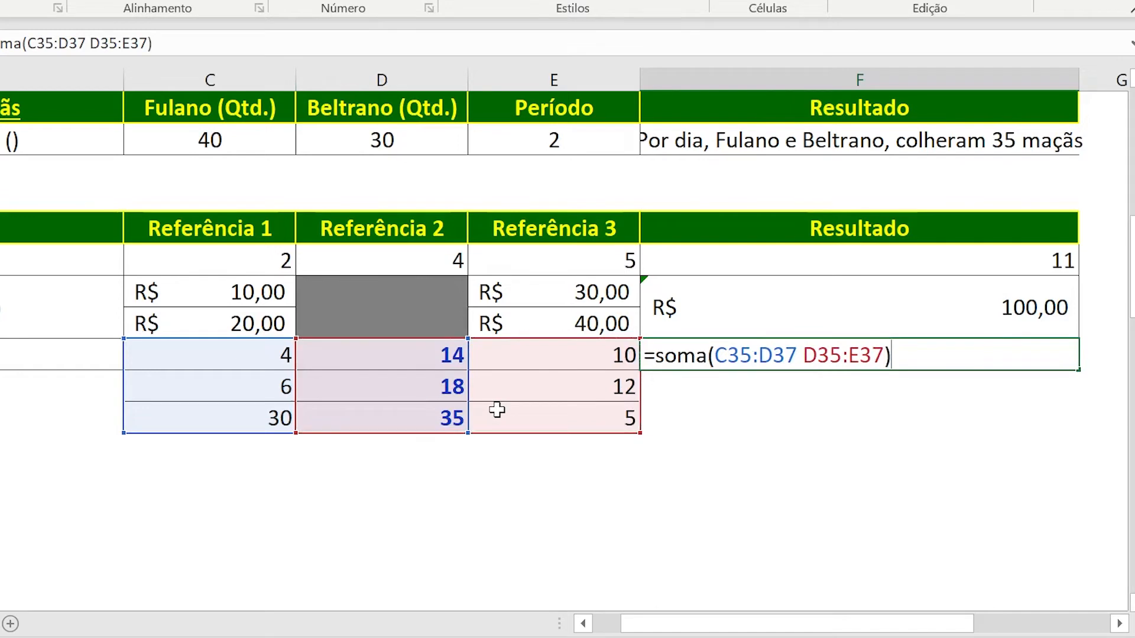
key(Return)
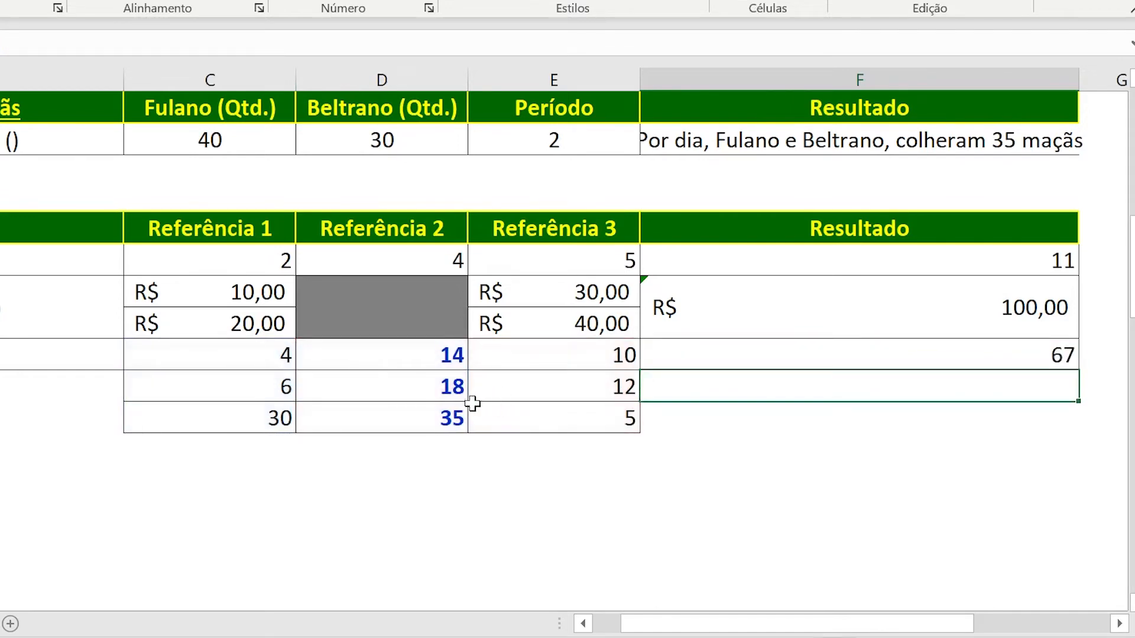
Inspect the intersection formula in F35 and its highlighted ranges, keeping it as is, and go to the (espaço) label in B35.
click(697, 361)
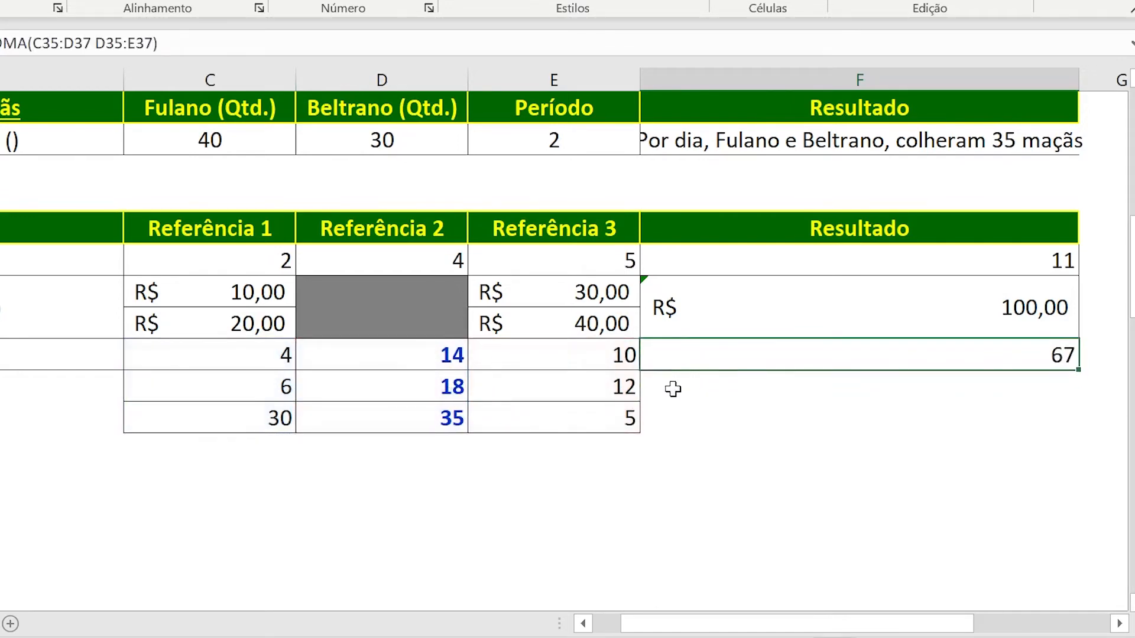
key(F2)
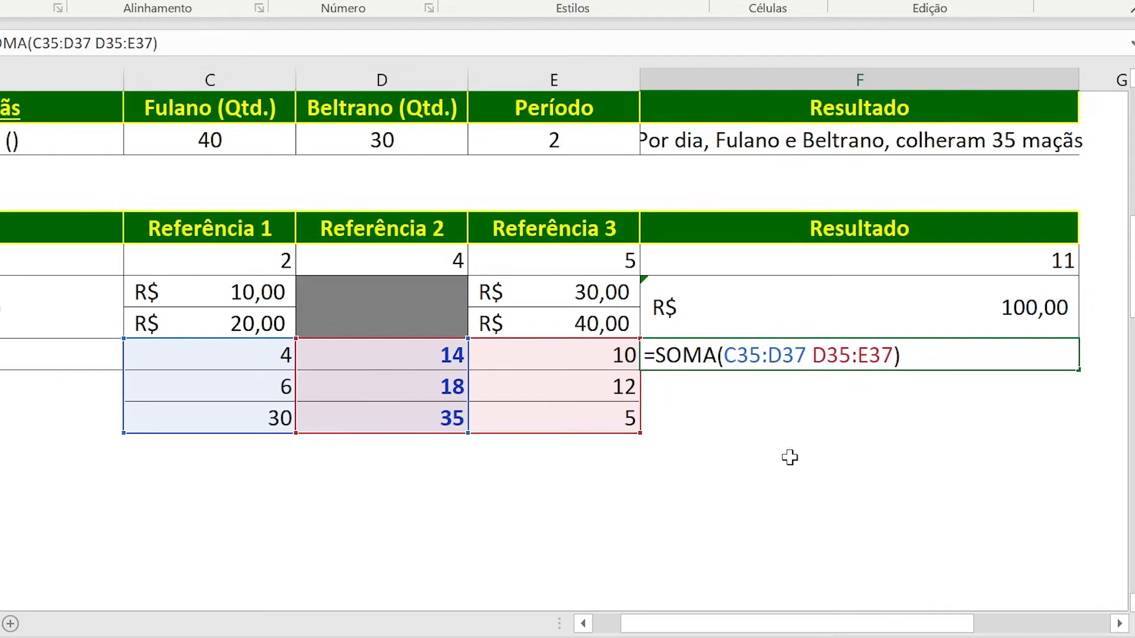
key(ctrl+Return)
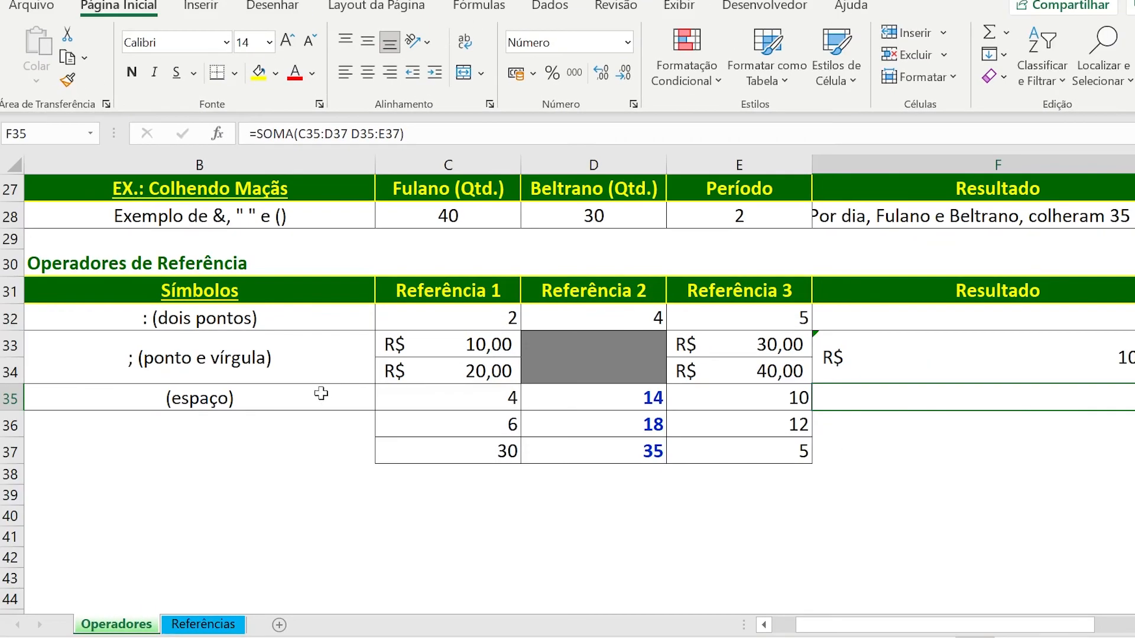
click(307, 394)
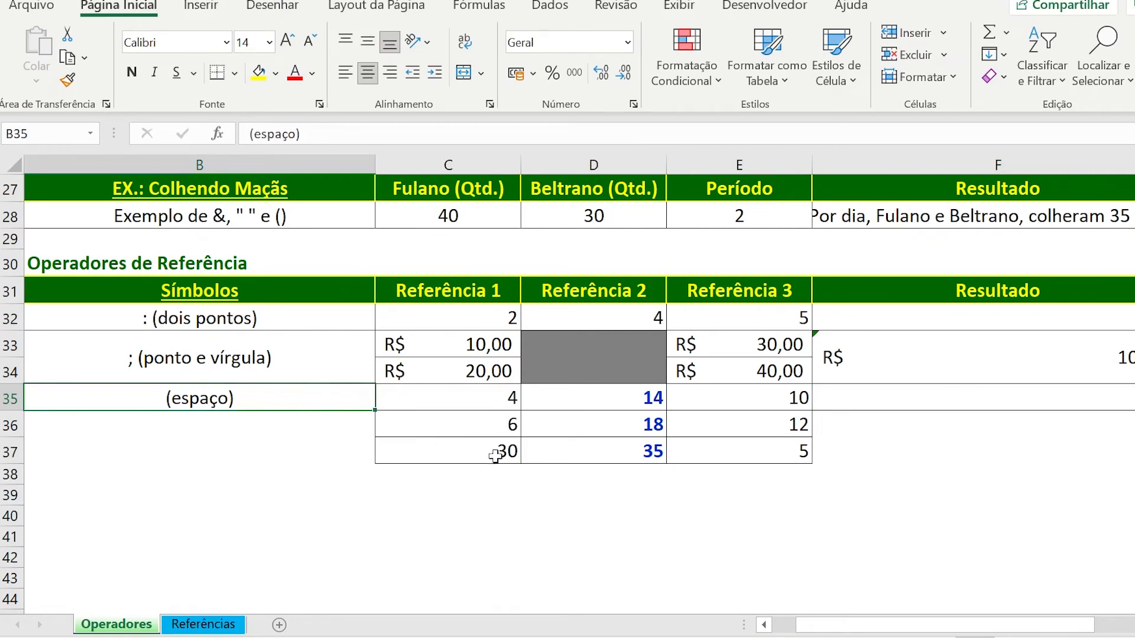
Open the Referências sheet and review its Referência Relativa, Referência Absoluta and Referência Mista sections.
scroll(438, 489, up, 9)
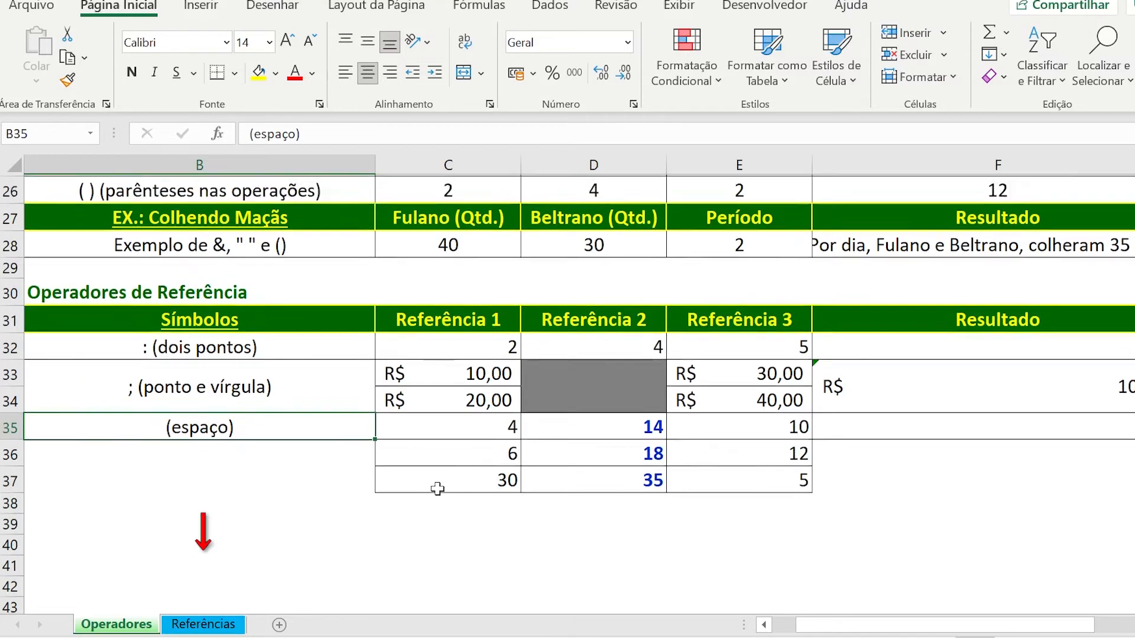
click(237, 631)
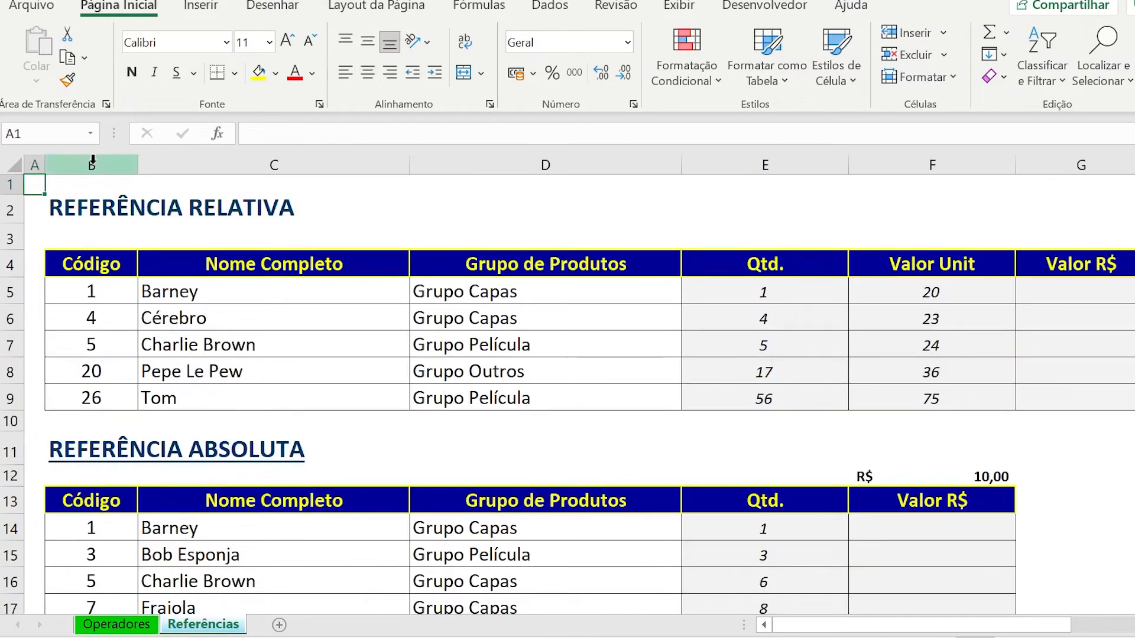
click(123, 204)
click(121, 450)
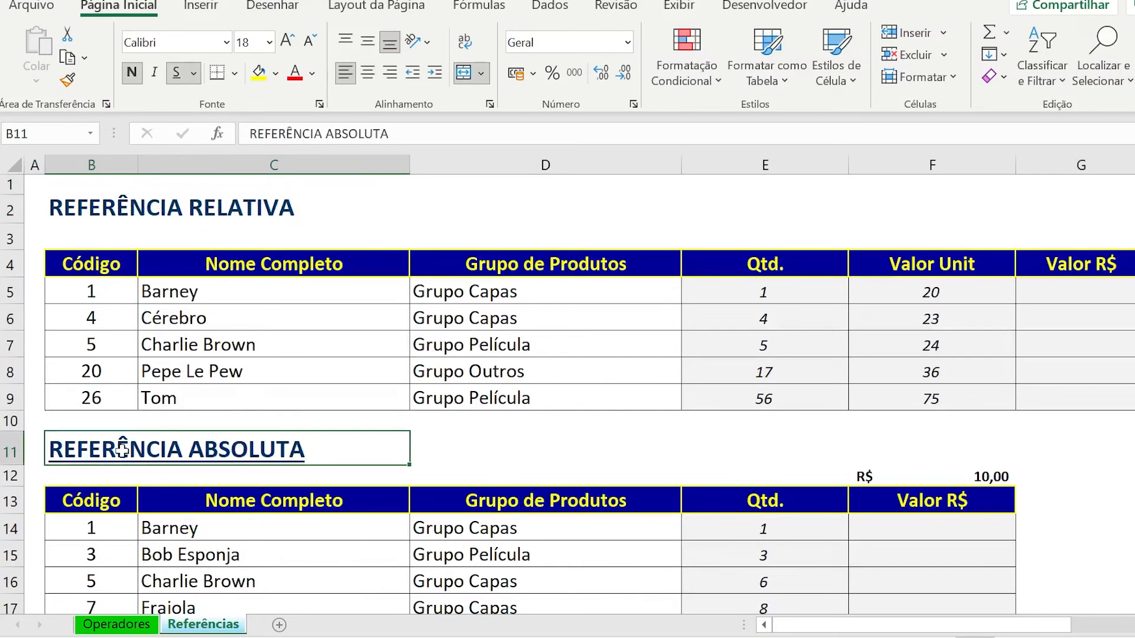
scroll(121, 443, down, 2)
click(112, 528)
scroll(95, 214, up, 2)
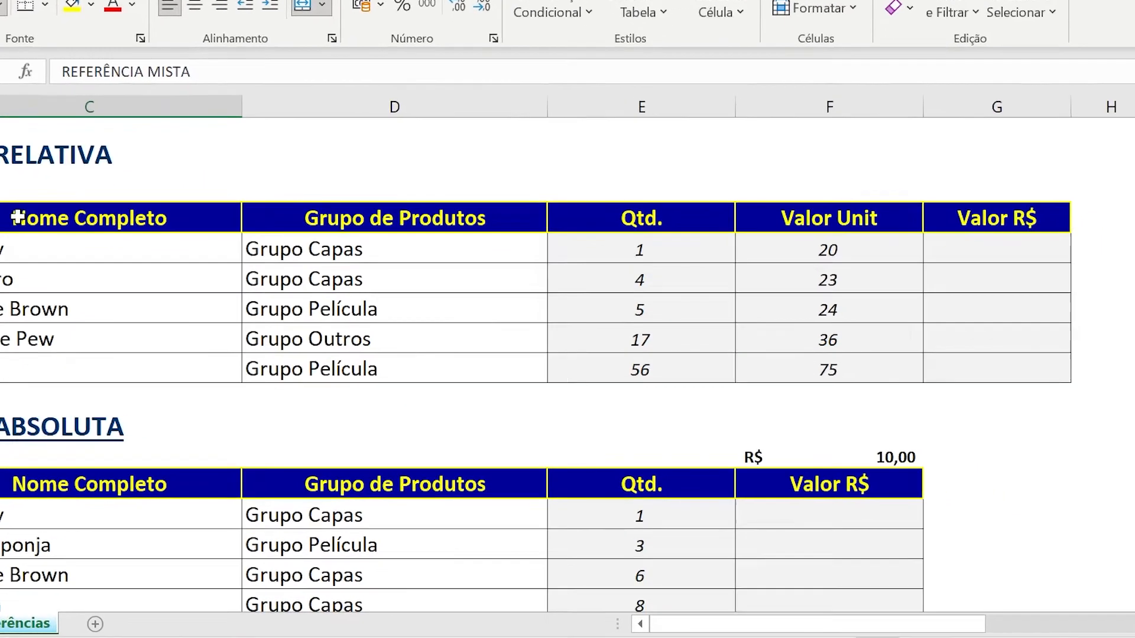
Examine the Qtd. and Valor Unit values and the empty Valor R$ cells in the Referência Relativa table.
click(1073, 296)
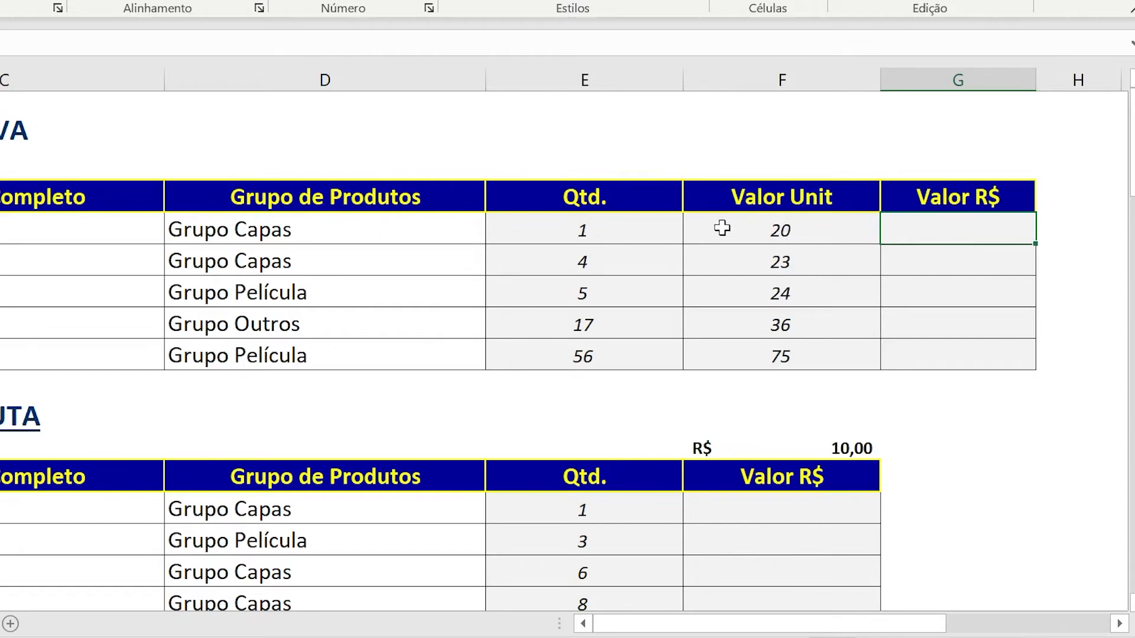
drag(646, 228, 712, 236)
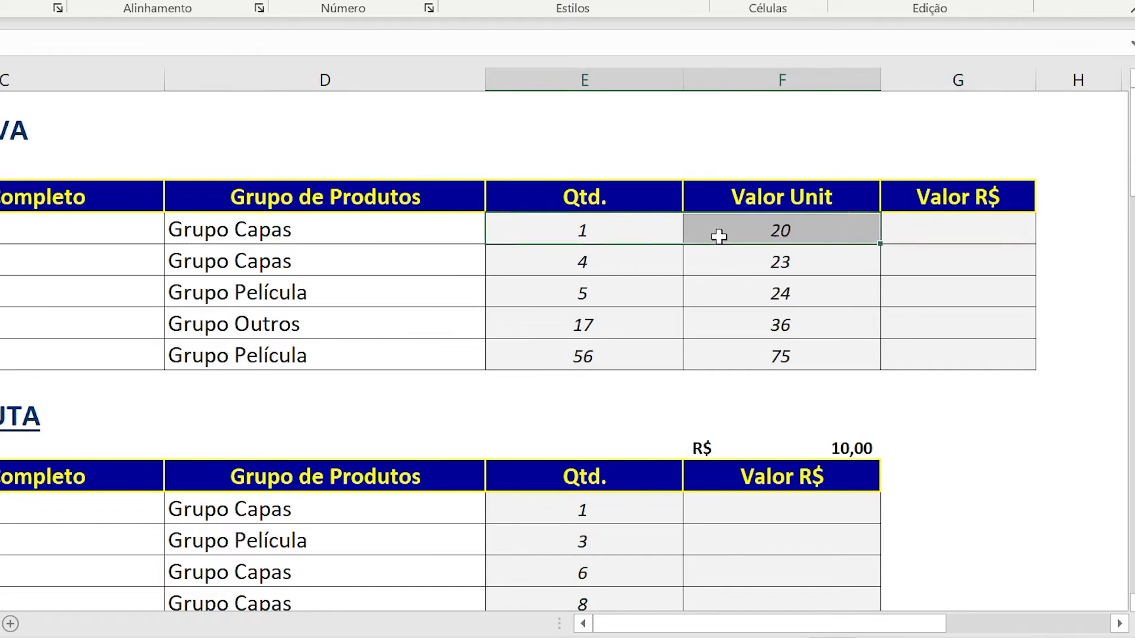
click(929, 229)
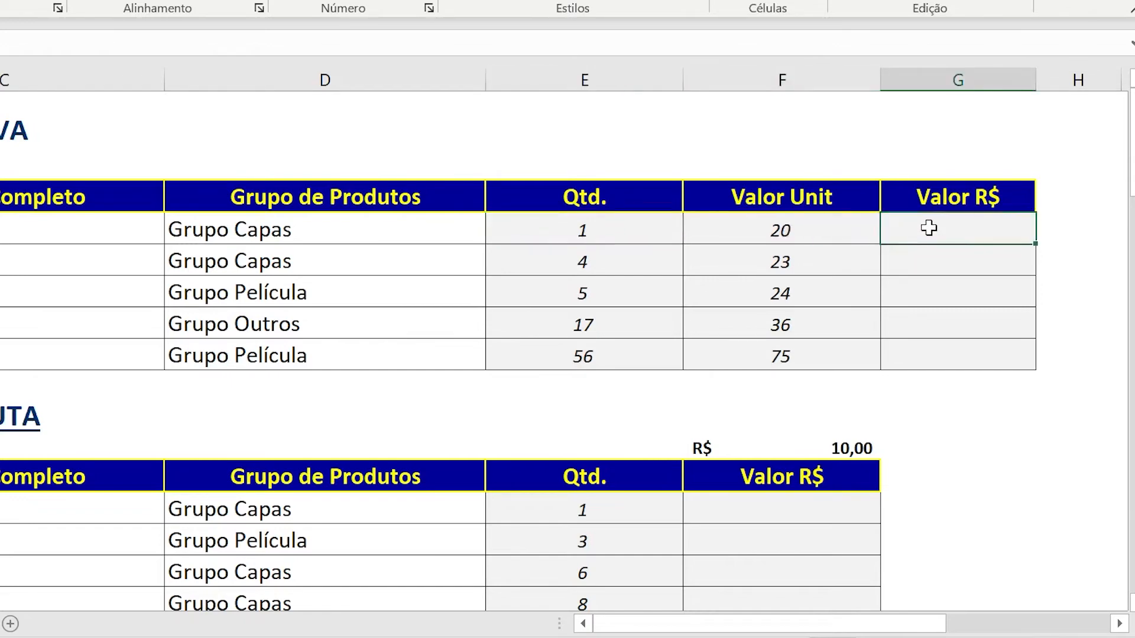
drag(929, 228, 930, 352)
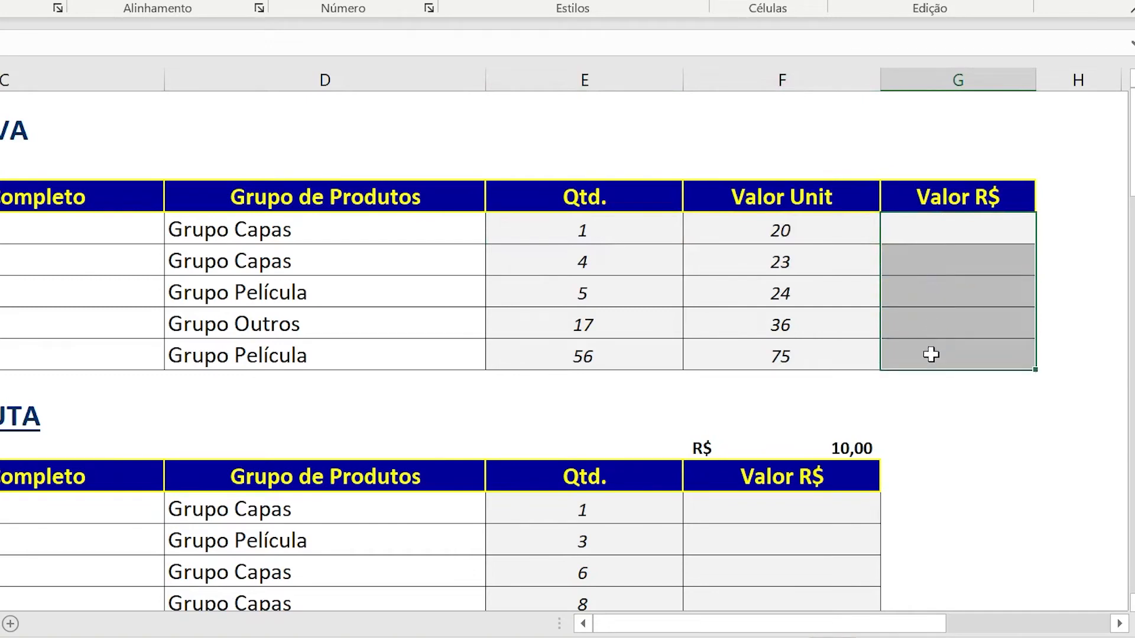
click(755, 236)
click(628, 229)
click(737, 232)
click(743, 255)
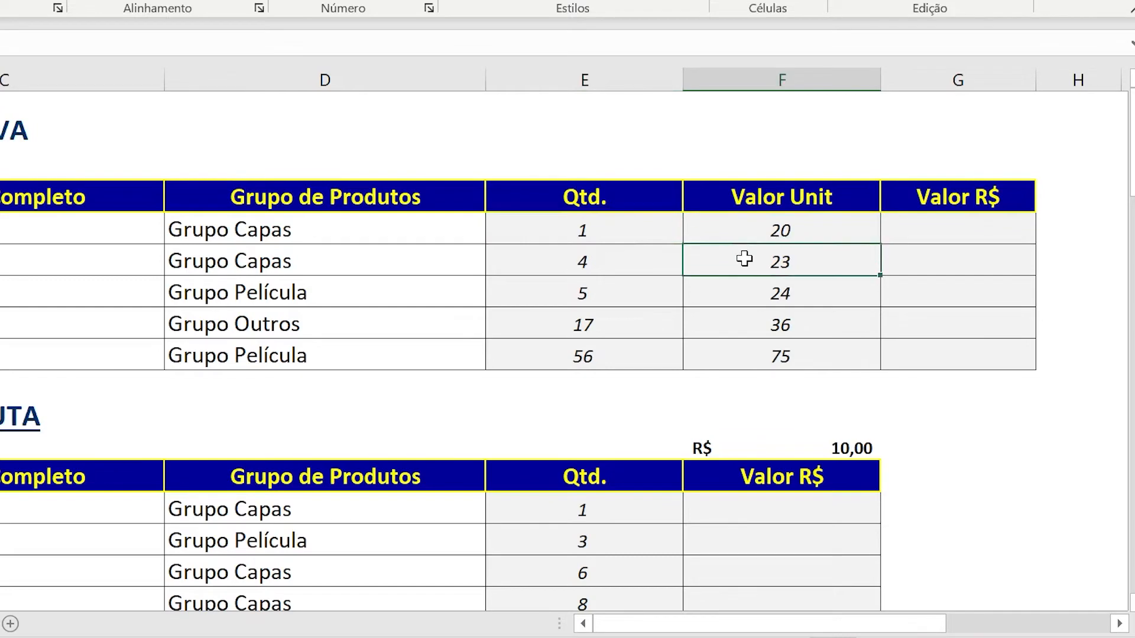
click(744, 293)
click(741, 326)
click(741, 349)
Enter the formula =E5+F5 in G5, the first Valor R$ cell of the Referência Relativa table.
click(918, 228)
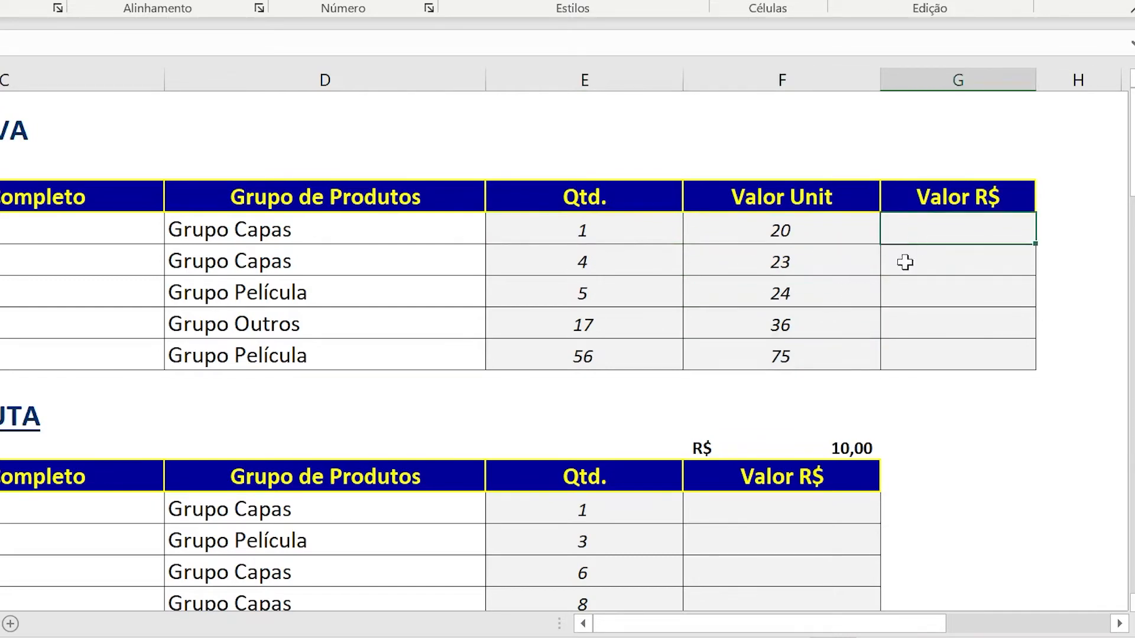
text(=)
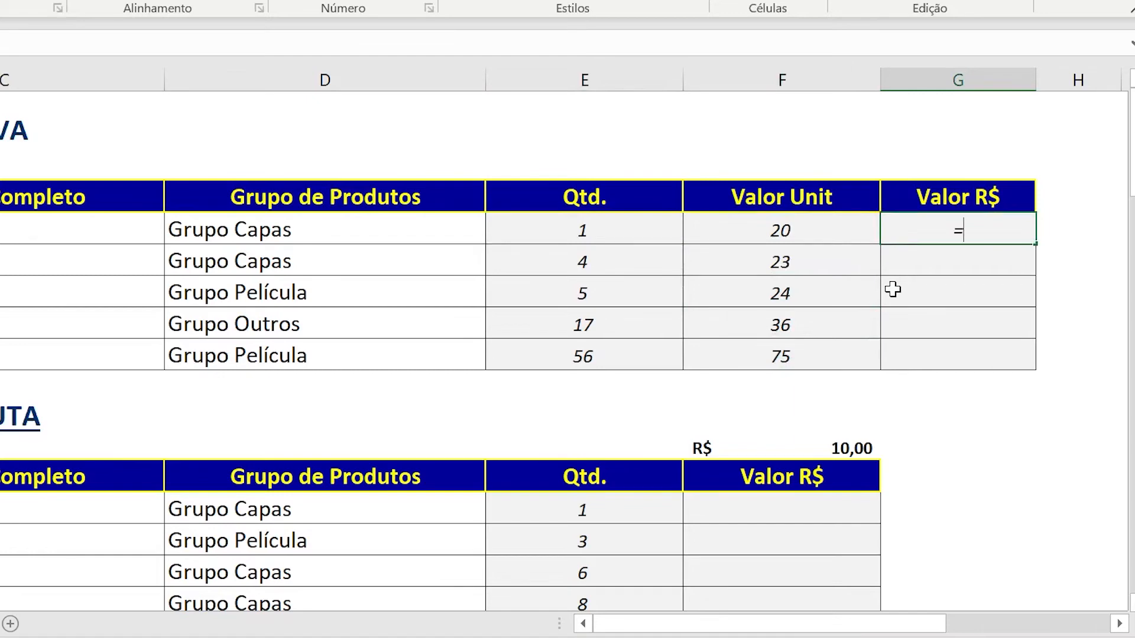
click(530, 226)
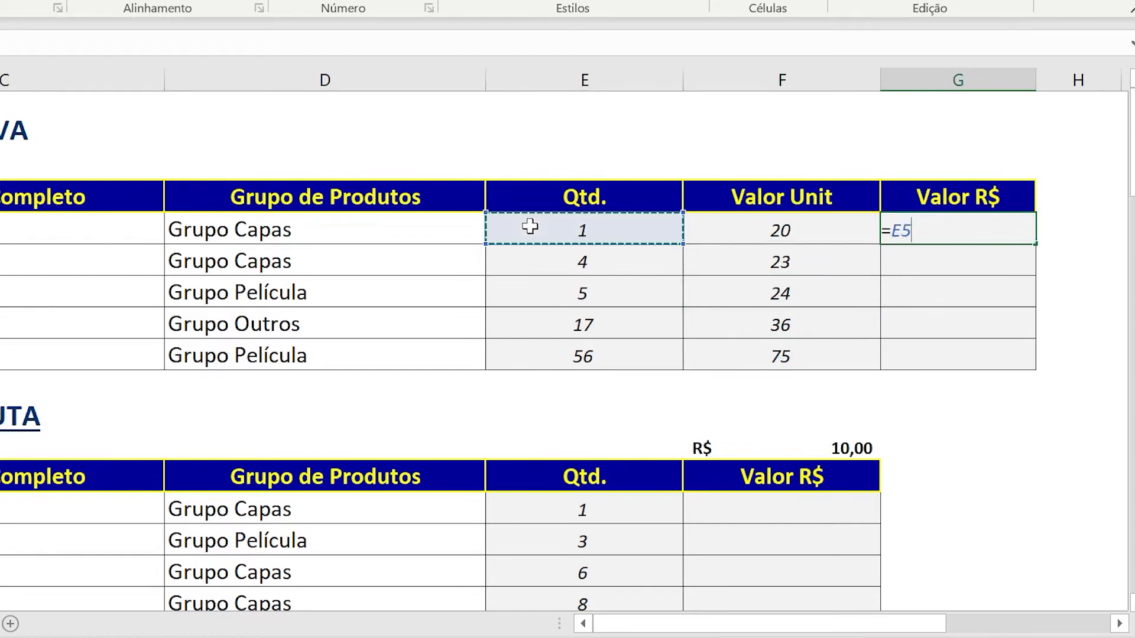
text(+)
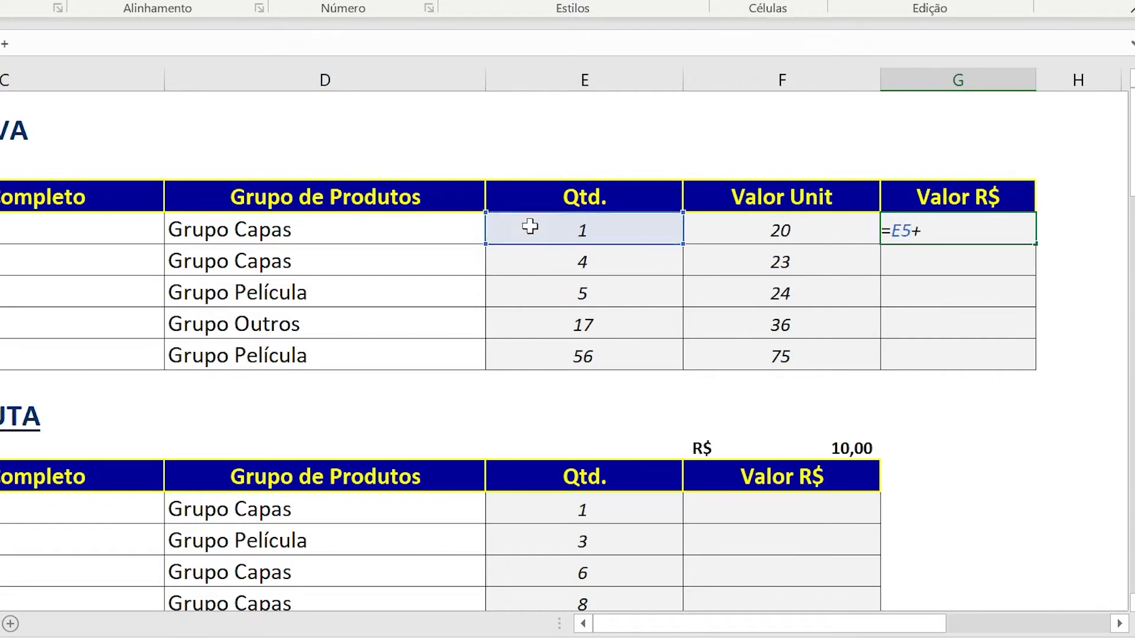
click(716, 235)
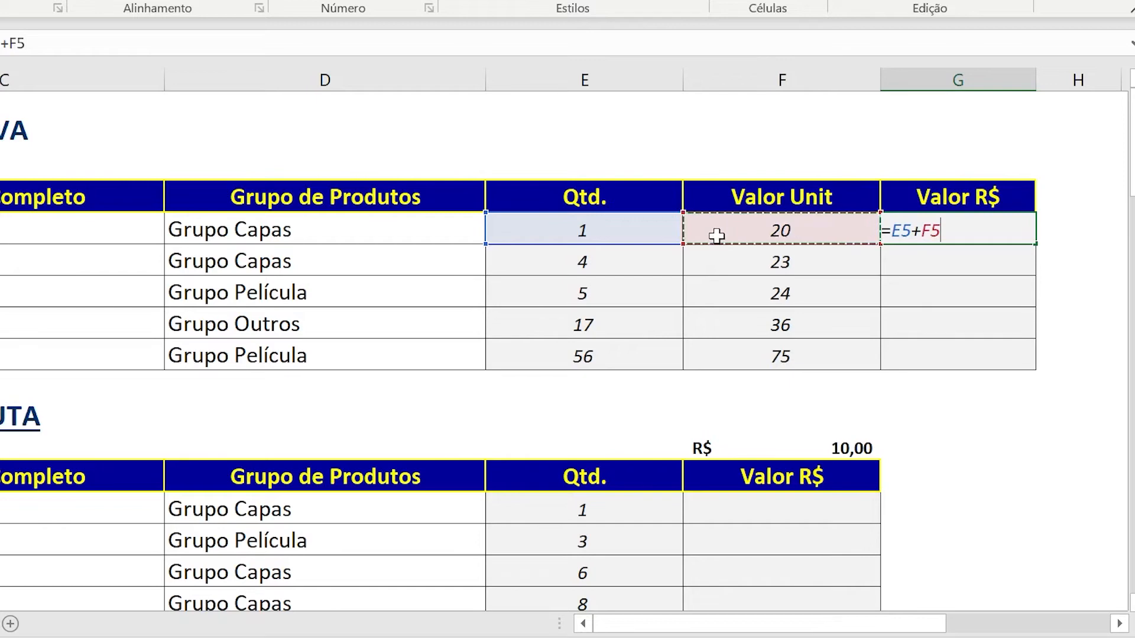
key(Return)
Replace the addition operator in G5 with multiplication so the formula reads =E5*F5.
click(980, 227)
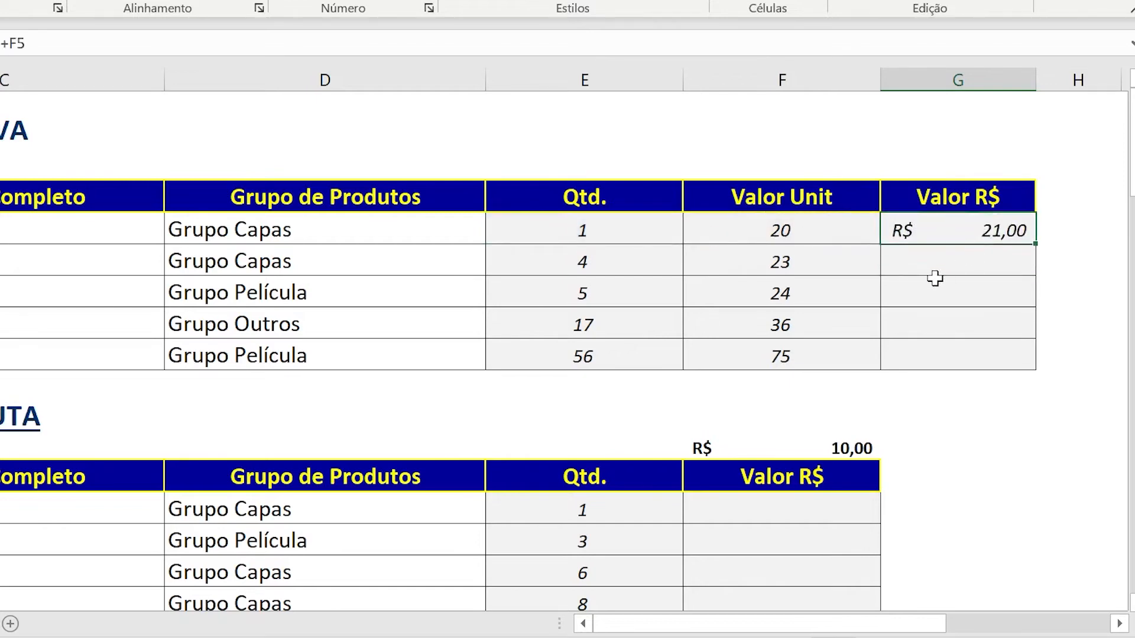
key(F2)
key(Left)
key(Left)
key(Left)
key(shift+Right)
text(*)
key(Return)
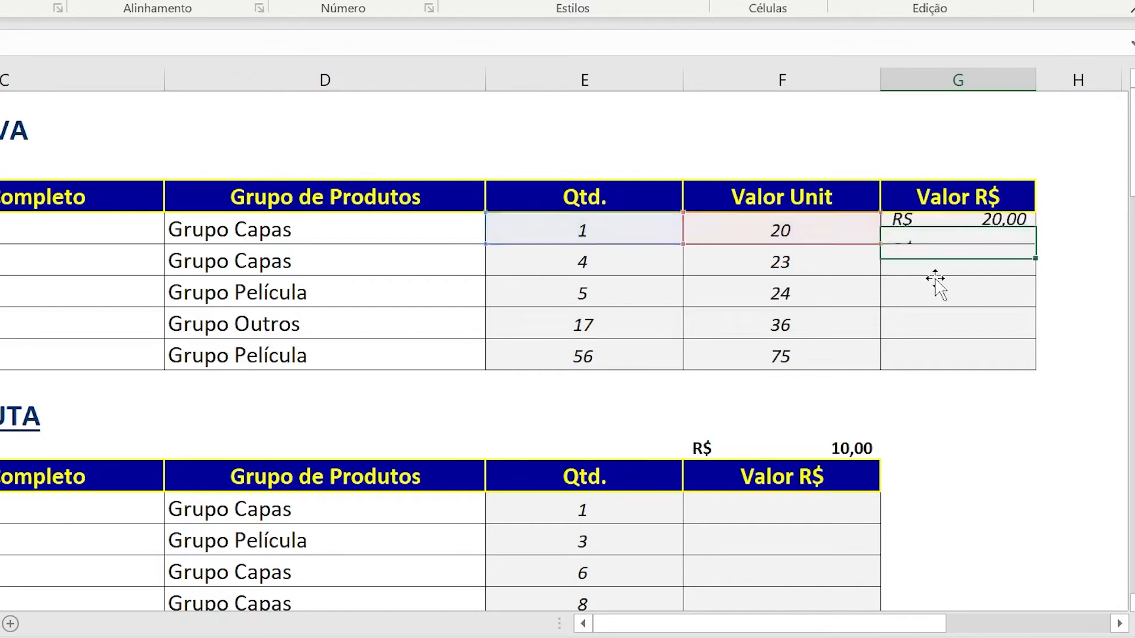
Copy the =E5*F5 formula from G5 into the remaining Valor R$ cells G6:G9 of the Referência Relativa table.
click(936, 229)
key(F2)
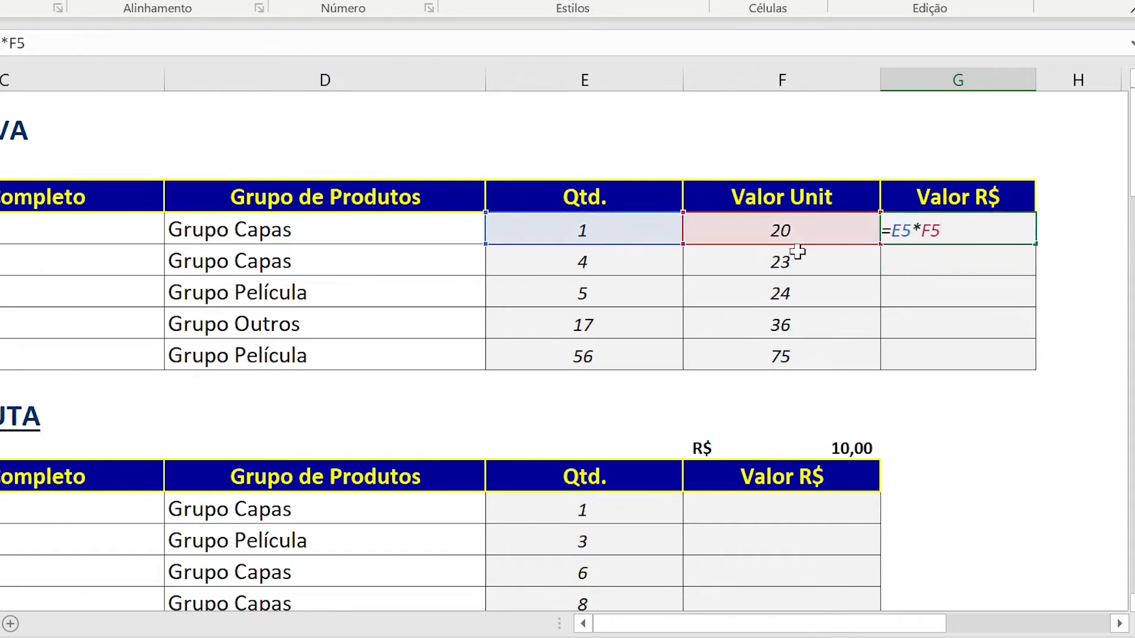
key(ctrl+Return)
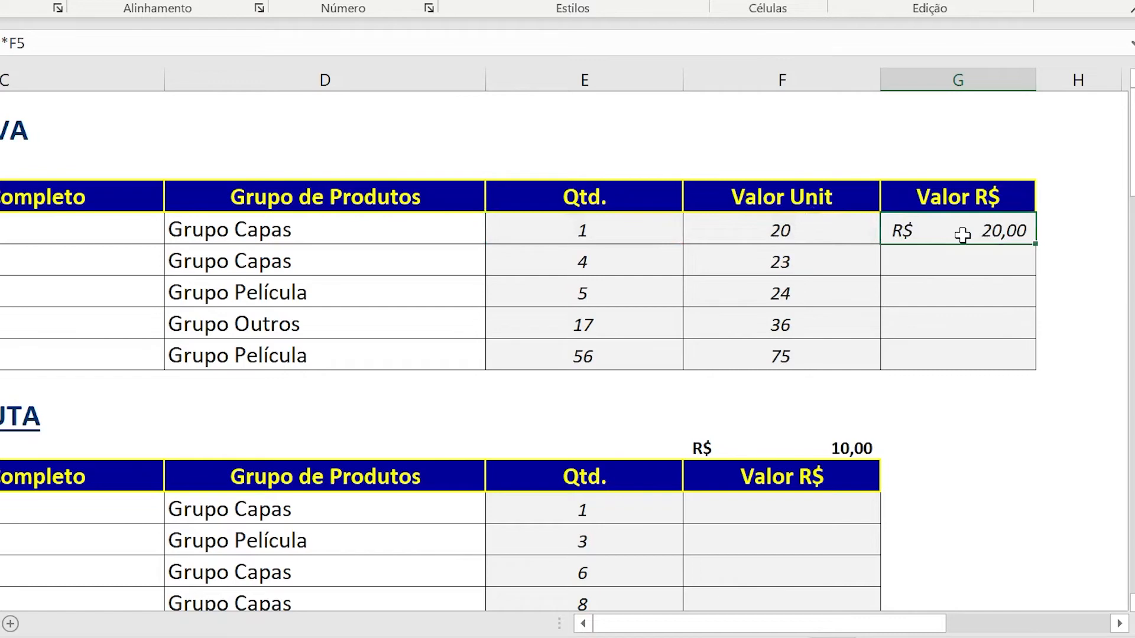
key(ctrl+c)
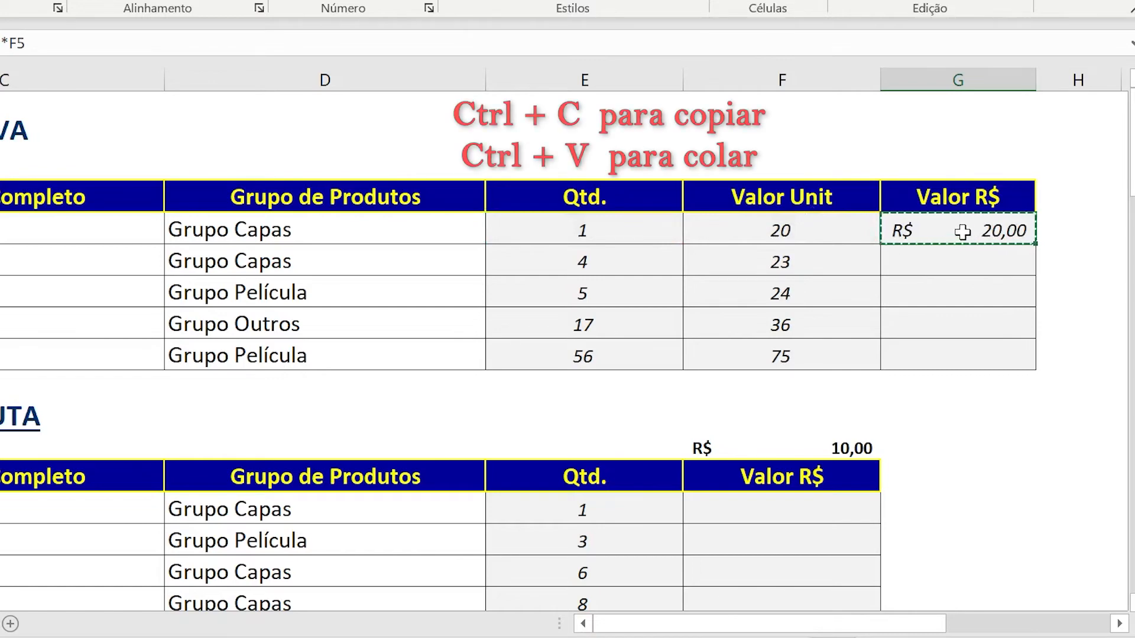
drag(965, 258, 967, 349)
key(ctrl+v)
Examine the formulas in the Valor R$ column from G5 to G9, comparing the cells each row refers to.
click(952, 266)
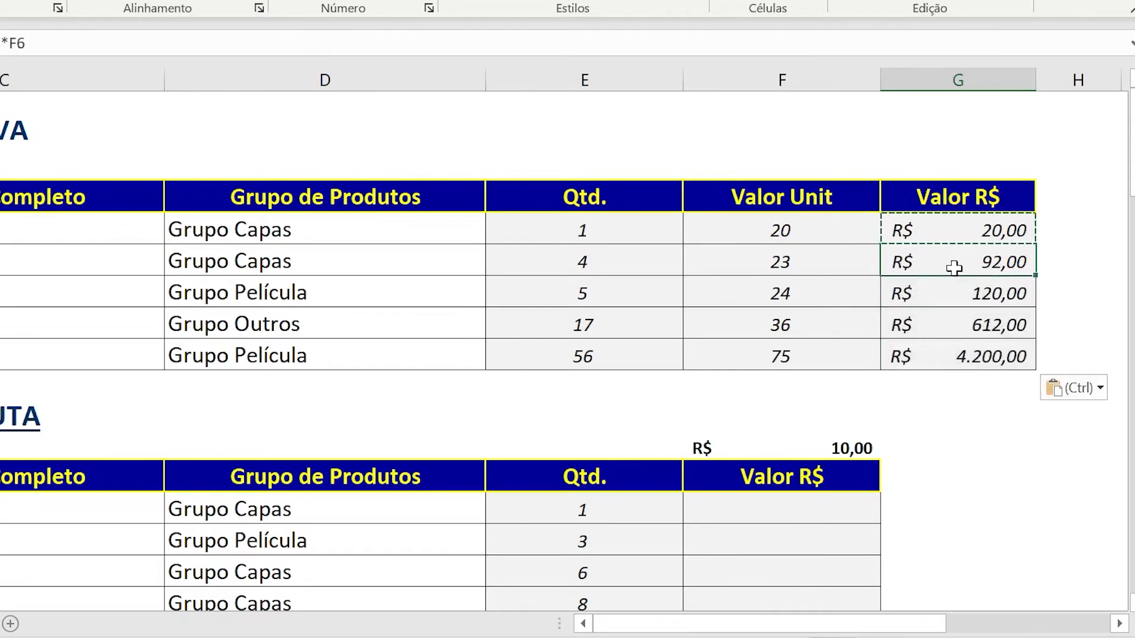
double_click(937, 236)
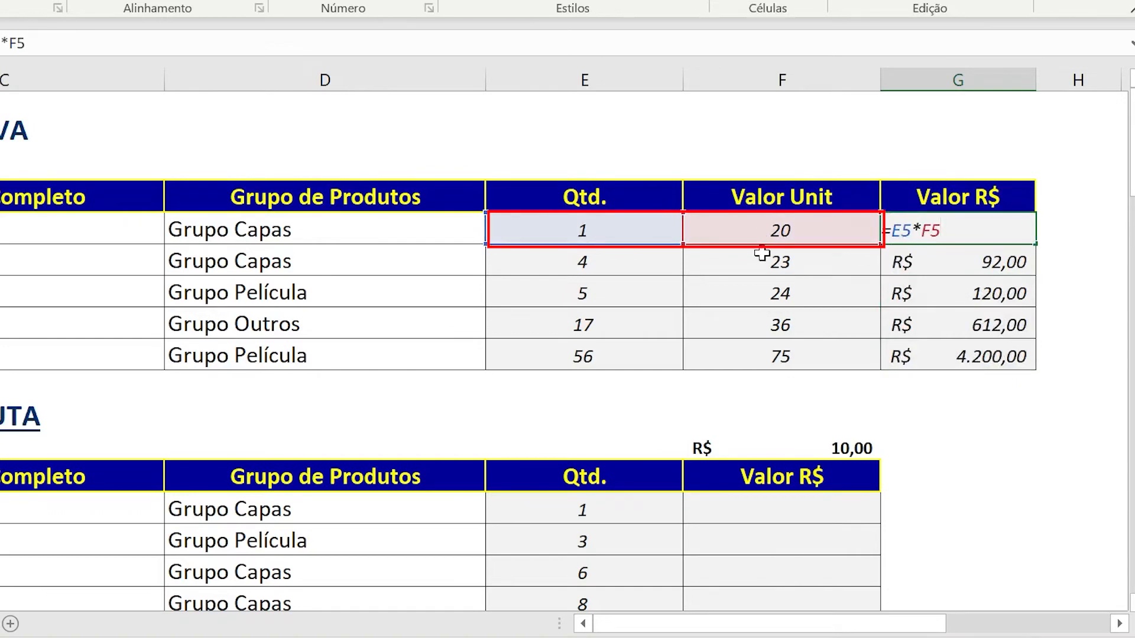
key(Return)
key(F2)
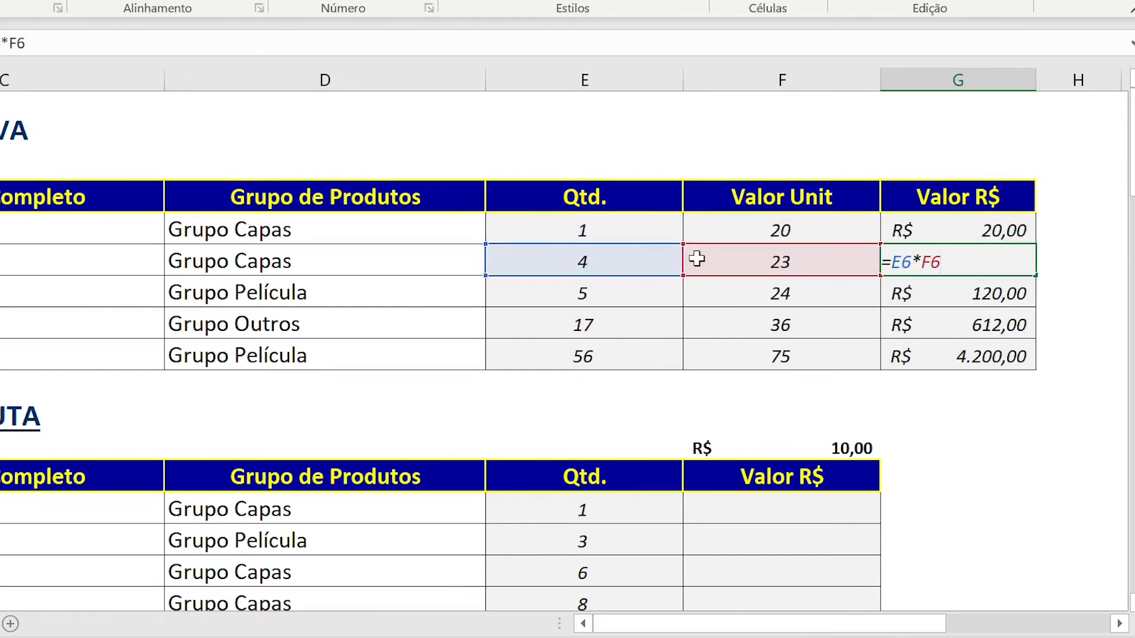
key(shift+Return)
key(F2)
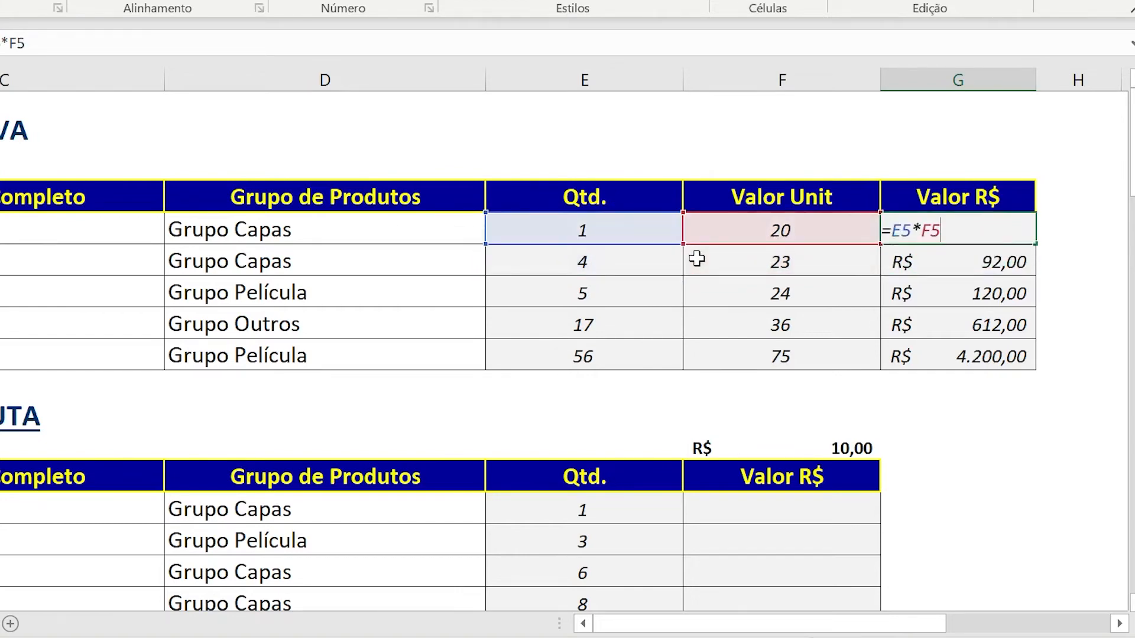
key(Return)
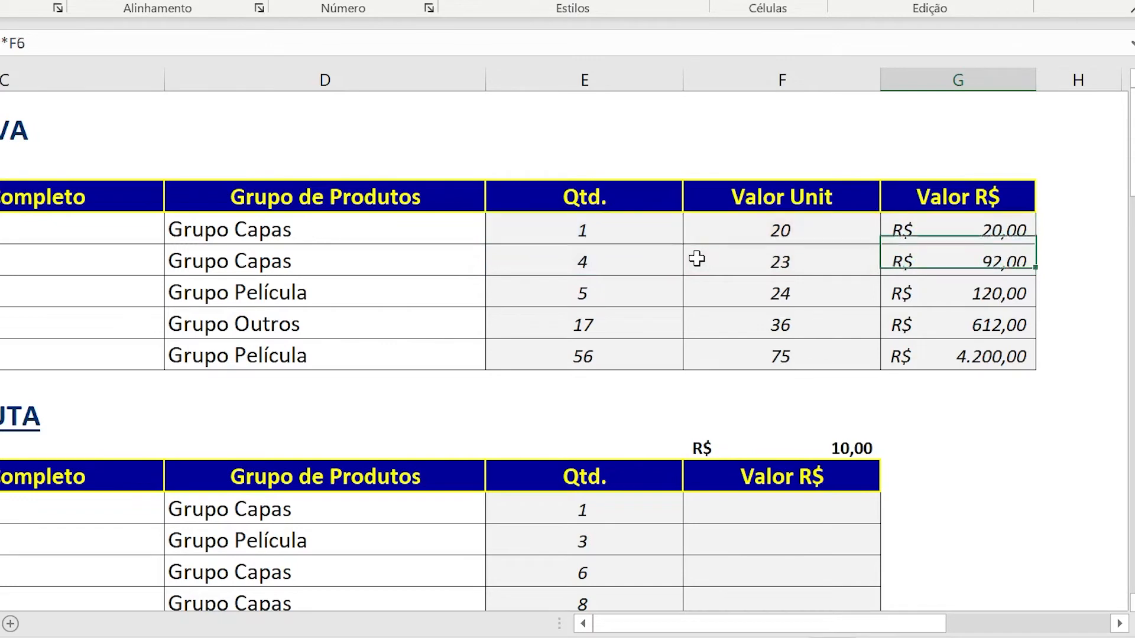
key(F2)
key(Return)
key(Down)
key(Down)
key(F2)
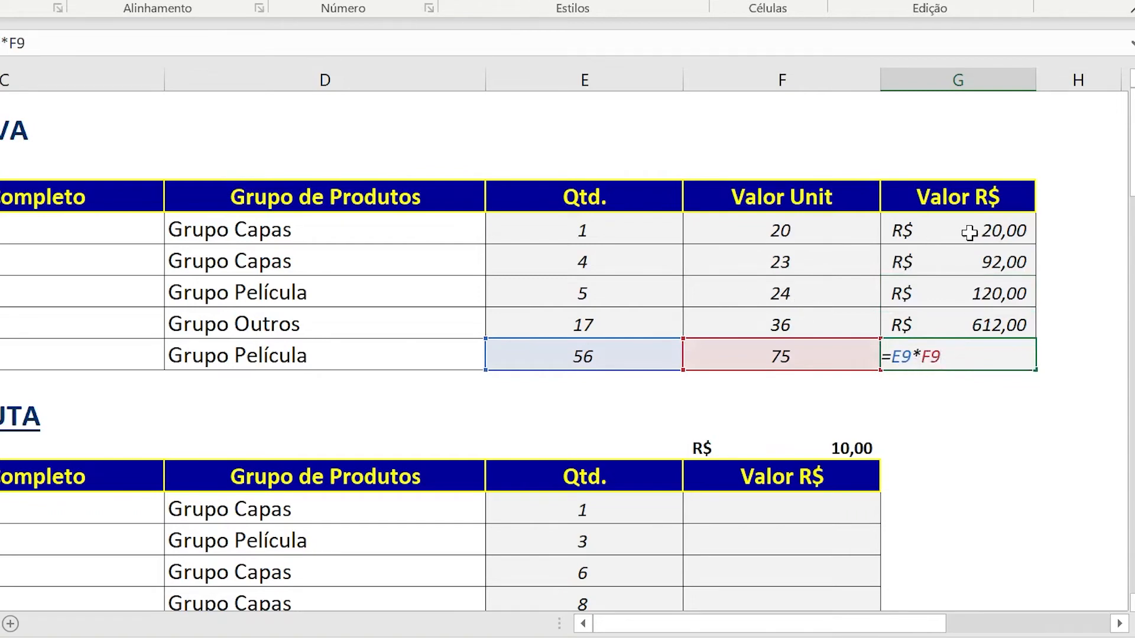
key(ctrl+Return)
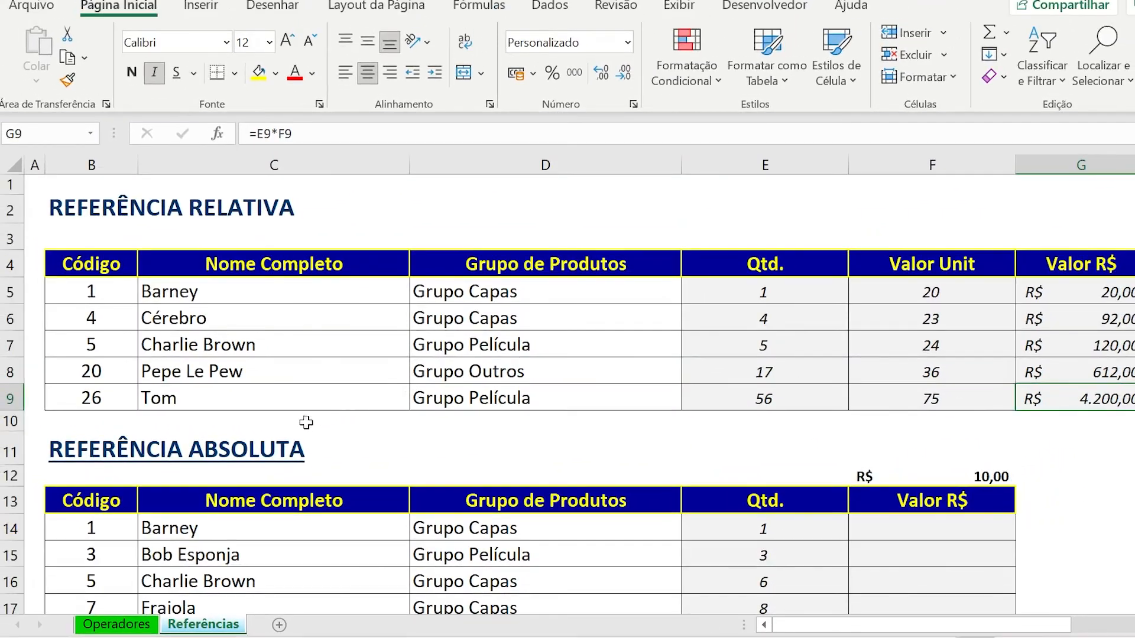
Enter the formula =E14*F12 in F14, the first Valor R$ cell of the Referência Absoluta table.
click(219, 447)
scroll(680, 414, down, 2)
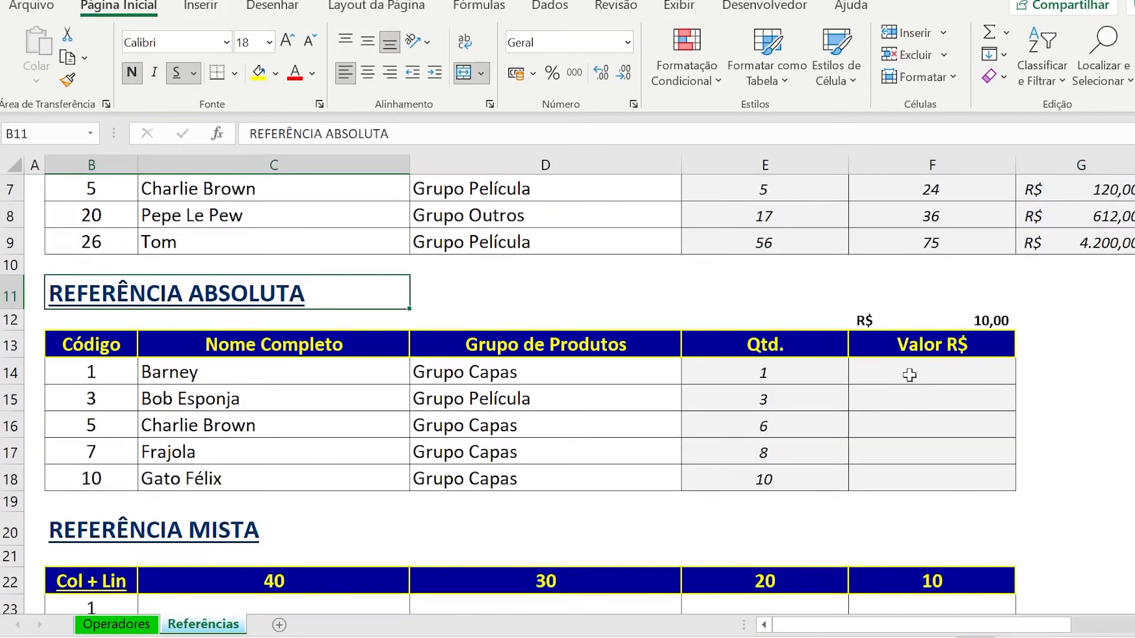
click(906, 373)
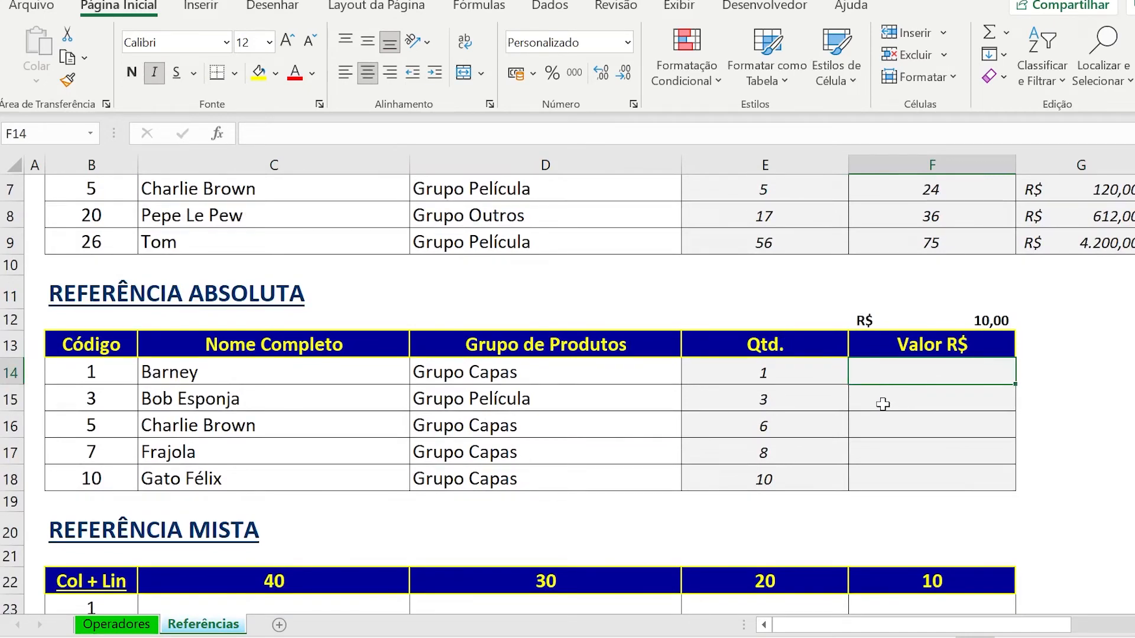
text(=)
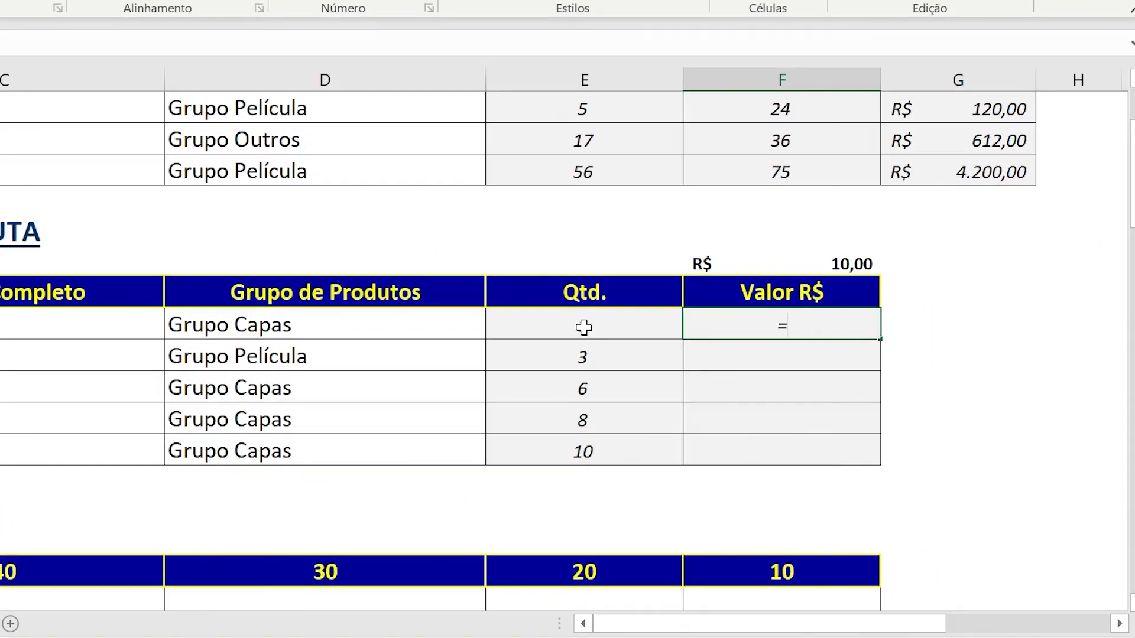
click(583, 327)
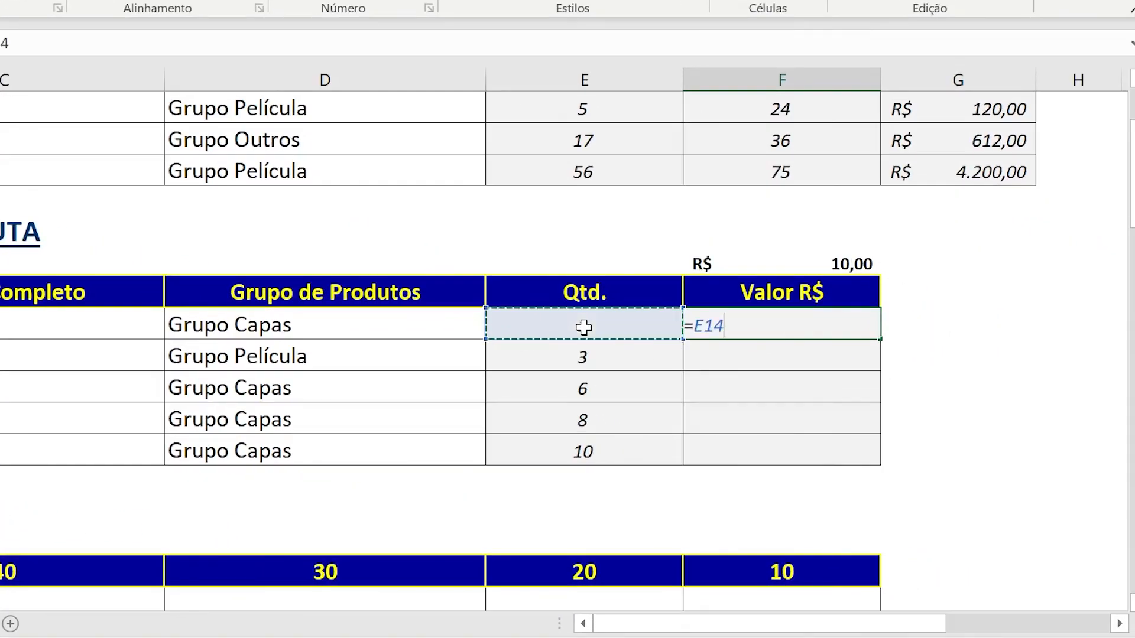
text(*)
click(773, 262)
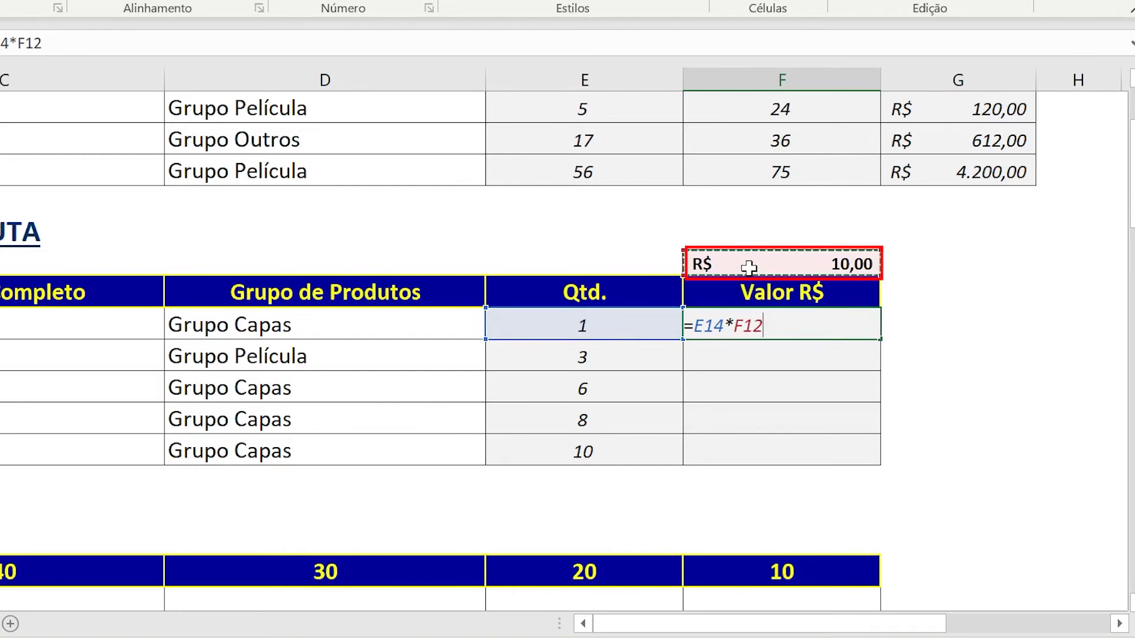
key(Return)
Copy the relative formula from F14 into F15:F18 of the Referência Absoluta table.
key(Up)
key(ctrl+c)
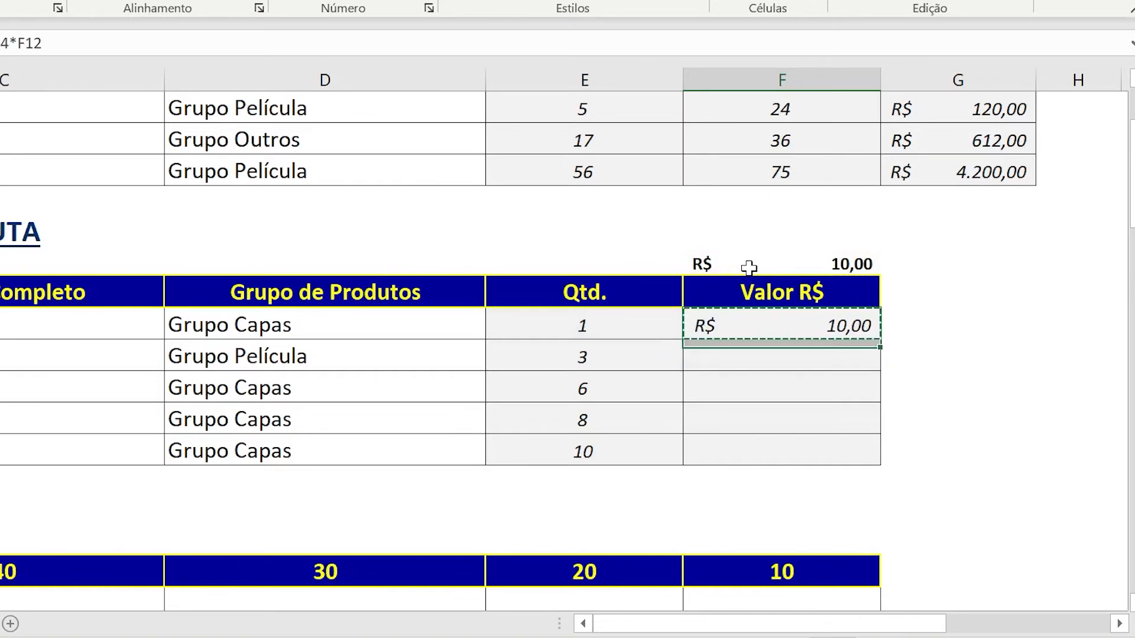
key(shift+Down)
key(shift+Down)
key(shift+Down)
key(shift+Down)
key(ctrl+v)
key(Escape)
Examine the copied formulas in F15:F18 and compare their references with the unit price cell F12.
key(F2)
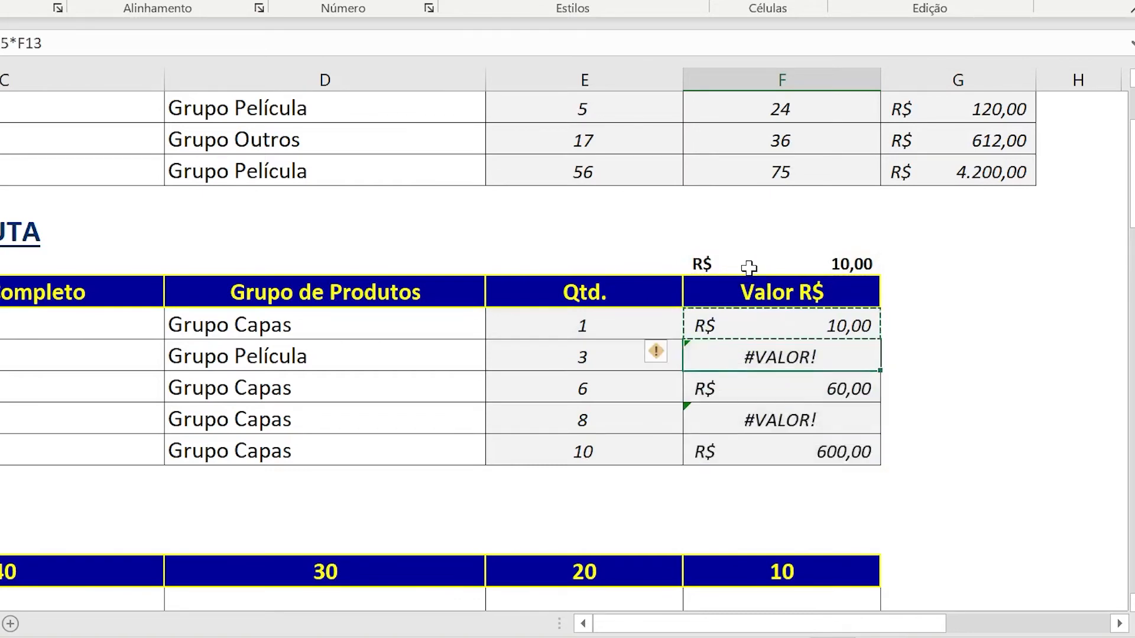
key(Return)
key(F2)
key(Return)
key(F2)
key(Return)
key(F2)
key(Escape)
key(Up)
key(F2)
key(Escape)
key(Up)
key(F2)
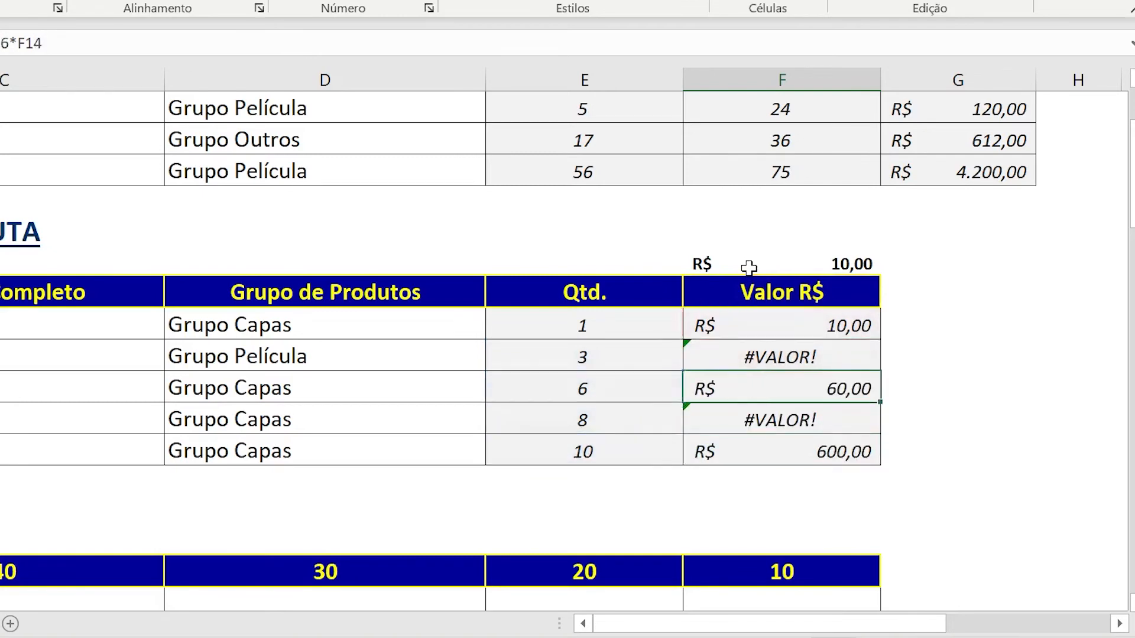
click(756, 263)
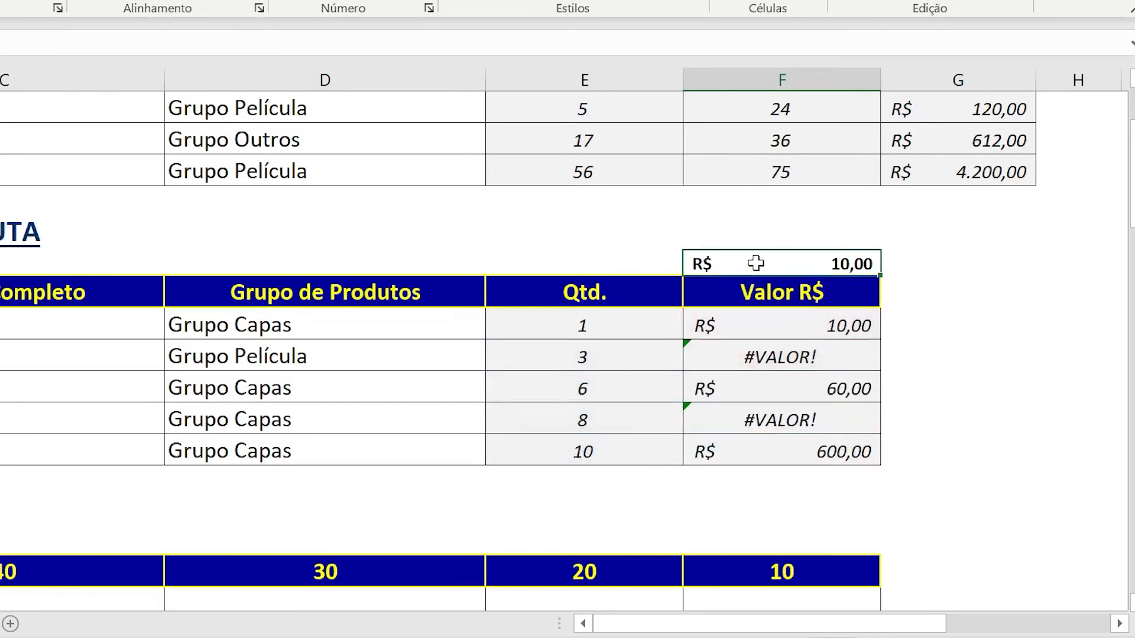
Clear the copied formulas from F15:F18, keeping only the formula in F14.
key(Down)
key(Down)
key(Down)
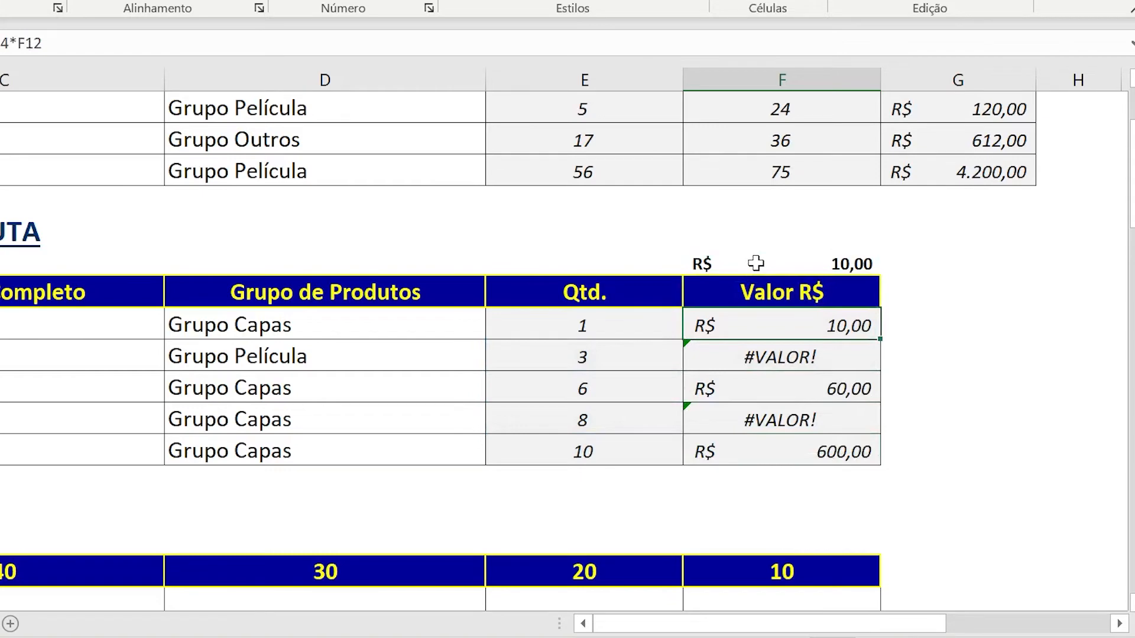
key(shift+Down)
key(shift+Down)
key(shift+Down)
key(Delete)
key(Up)
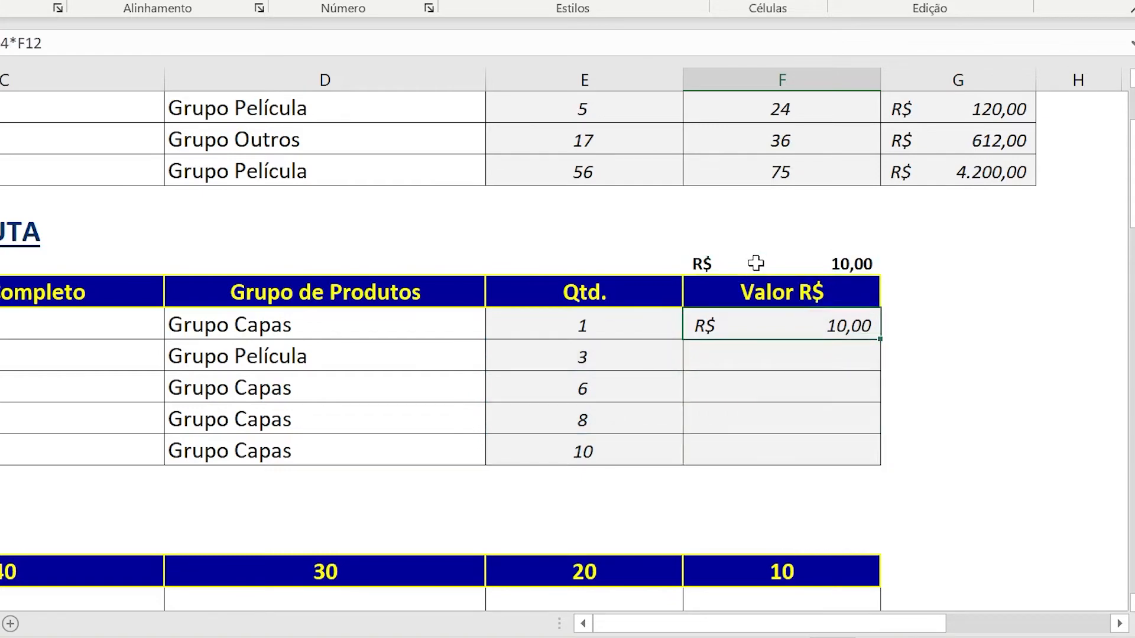
Make the price reference in F14 absolute so the formula reads =E14*$F$12.
key(F2)
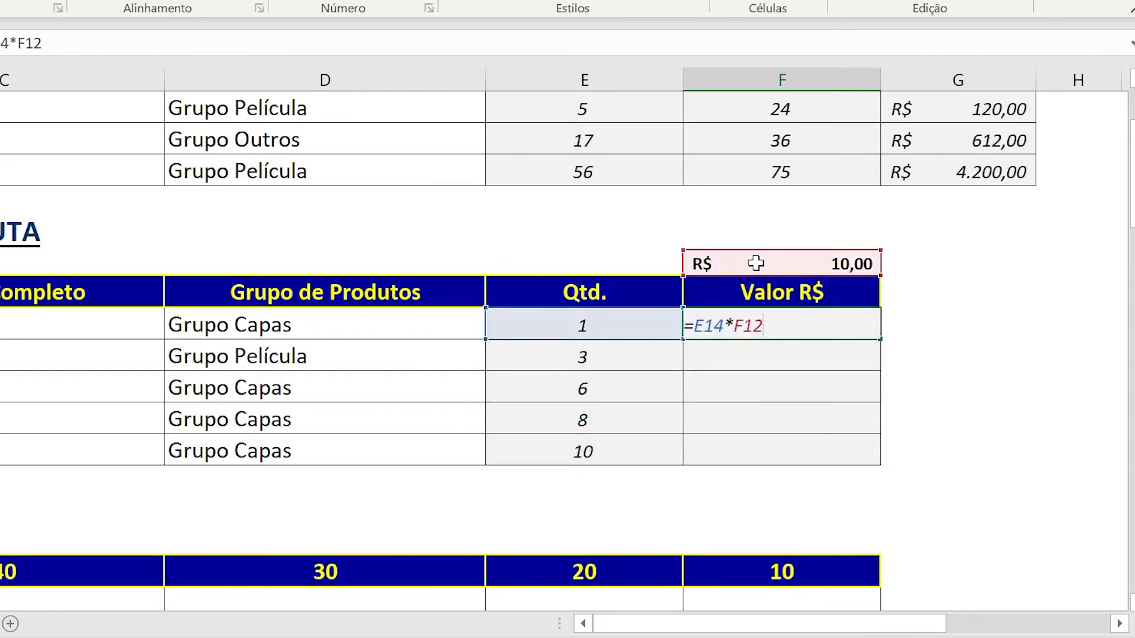
key(BackSpace)
key(BackSpace)
key(BackSpace)
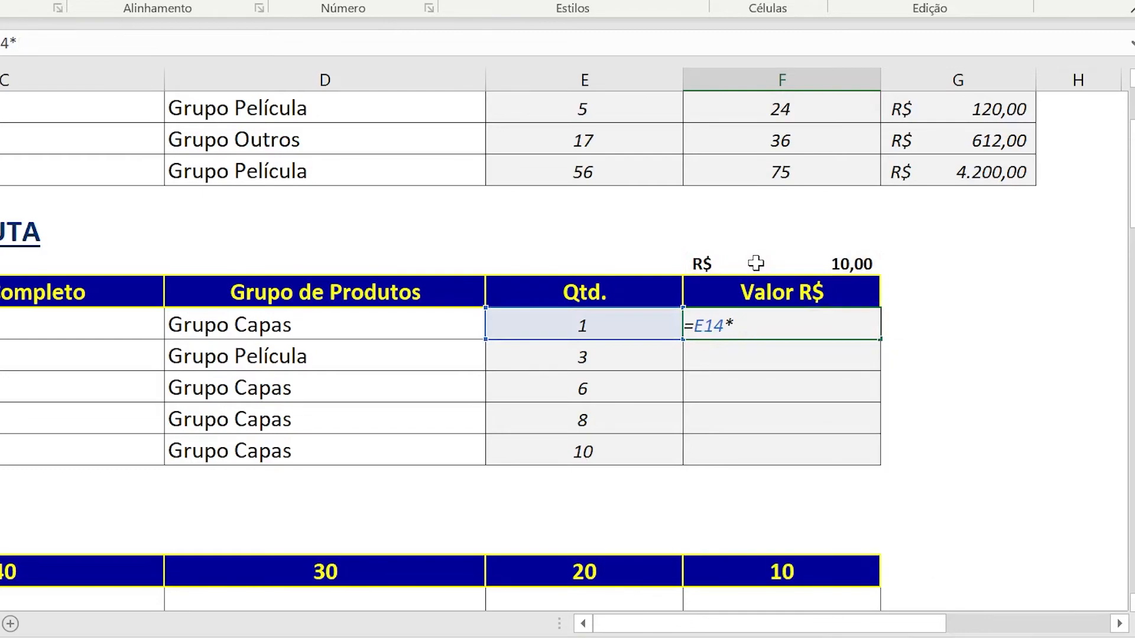
click(773, 272)
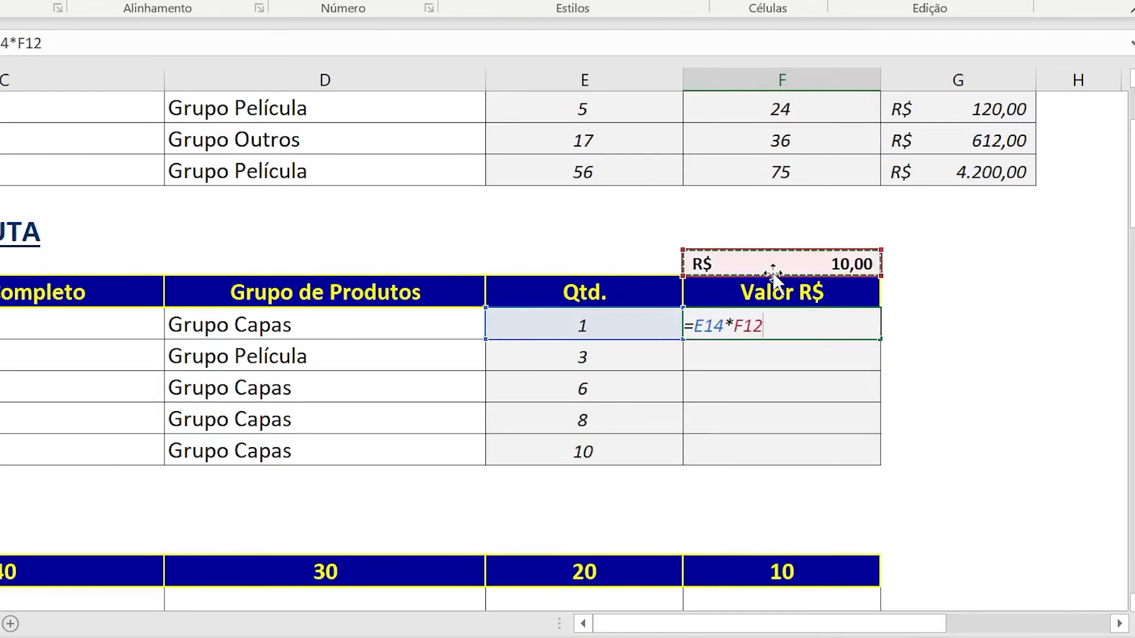
key(F4)
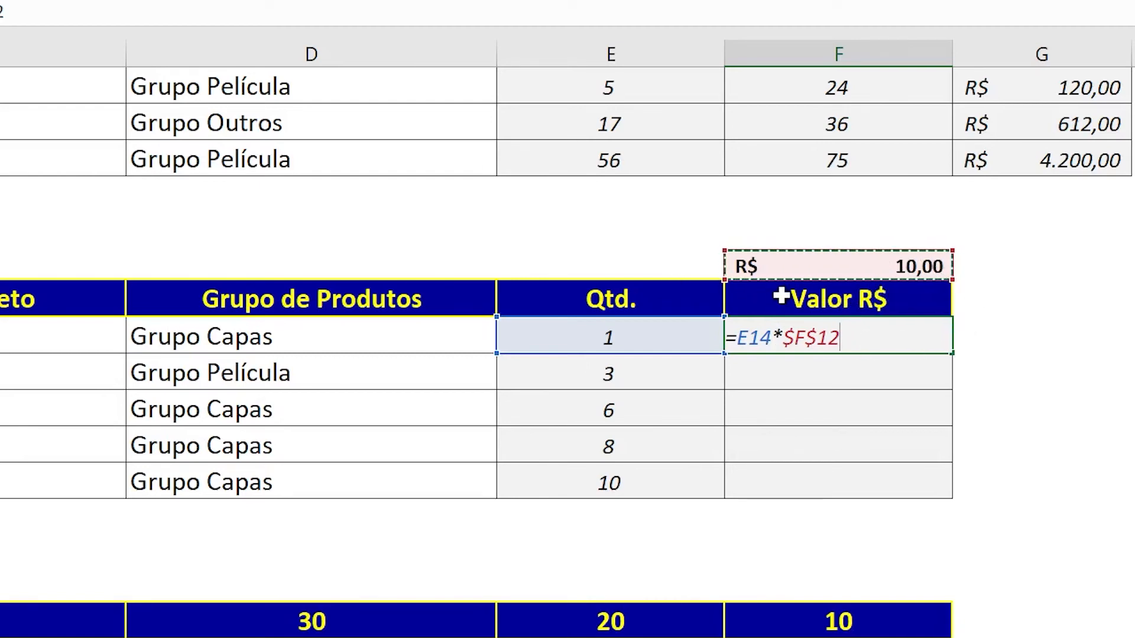
key(Return)
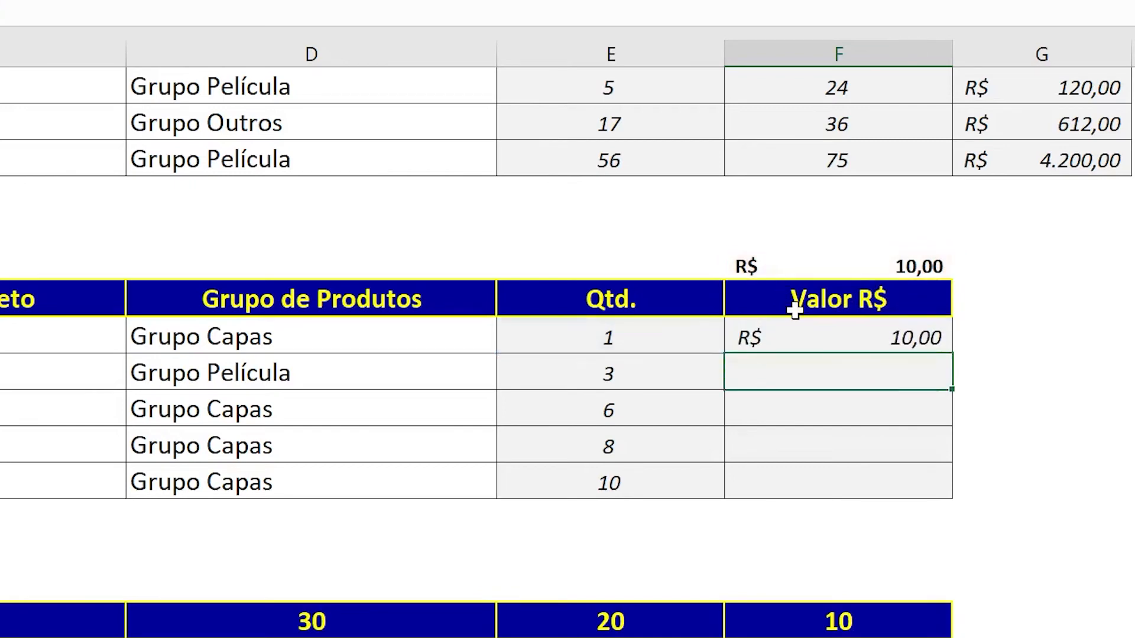
Copy the =E14*$F$12 formula from F14 into F15:F18 of the Referência Absoluta table.
click(800, 329)
key(ctrl+c)
key(Down)
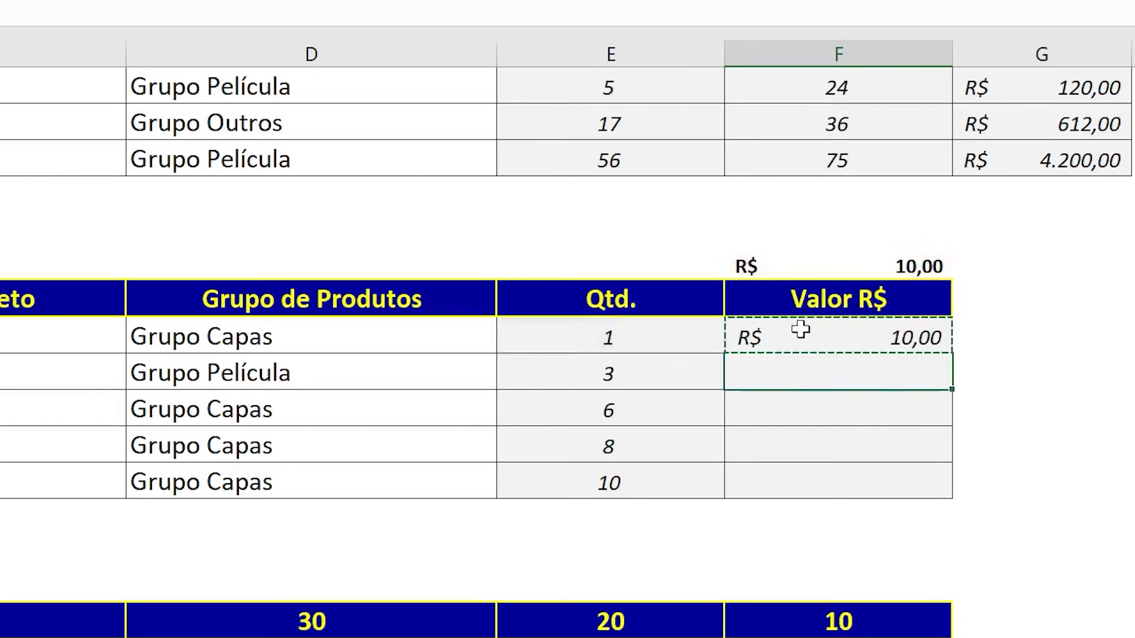
key(shift+Down)
key(shift+Down)
key(shift+Down)
key(ctrl+v)
key(shift+Up)
key(shift+Up)
key(shift+Up)
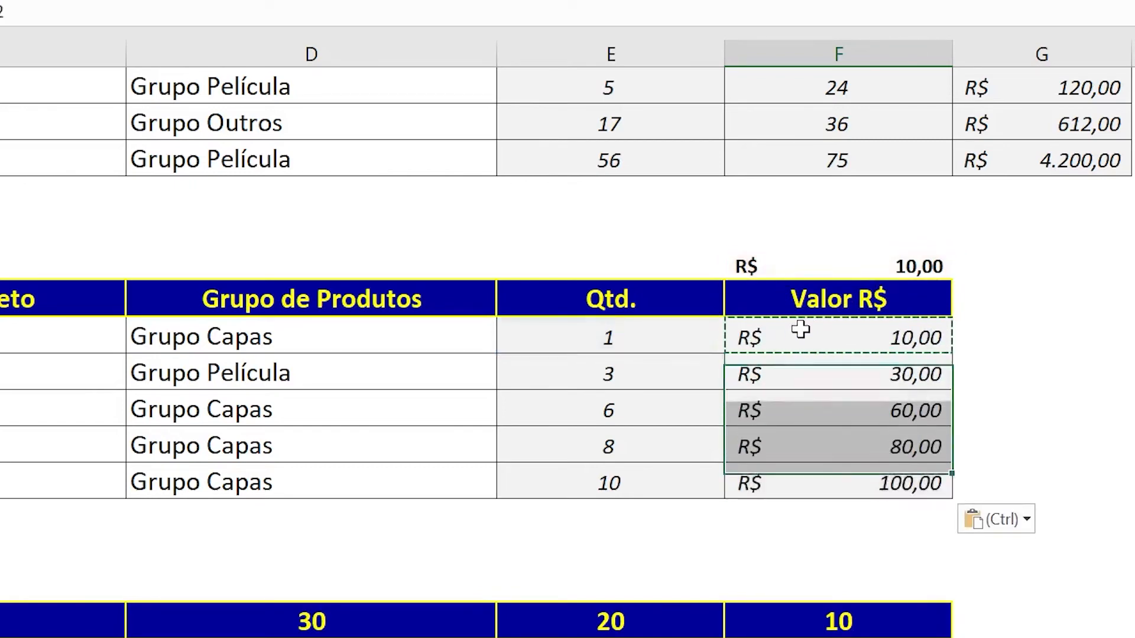
Examine the formulas in F14:F18 row by row, comparing the Qtd. reference with the price reference $F$12.
key(F2)
key(Return)
key(F2)
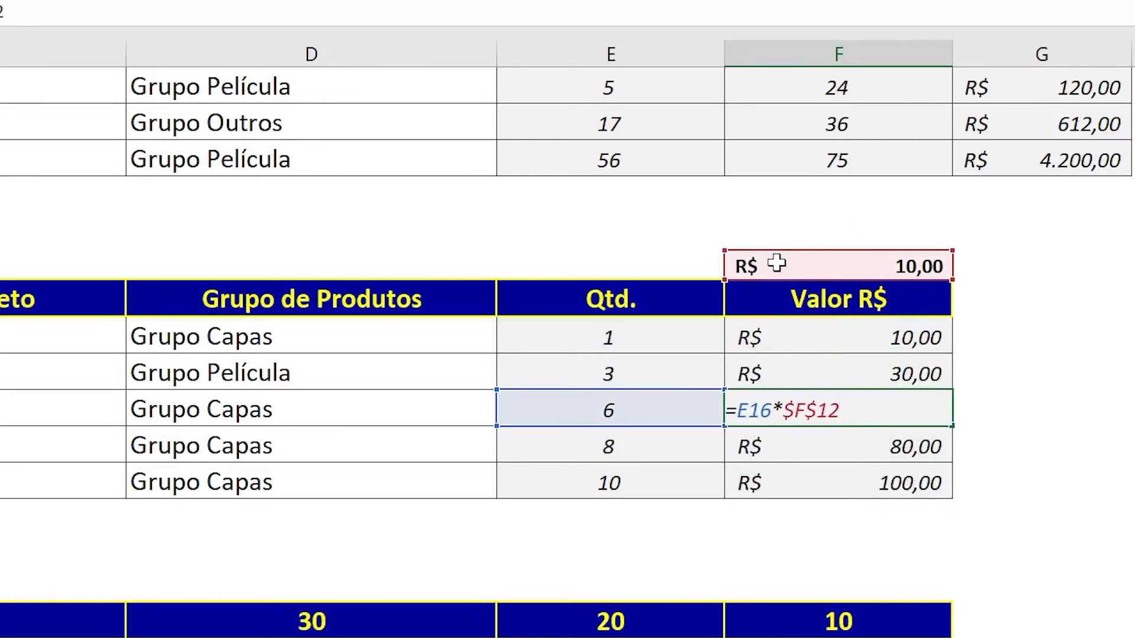
key(Escape)
click(805, 324)
key(F2)
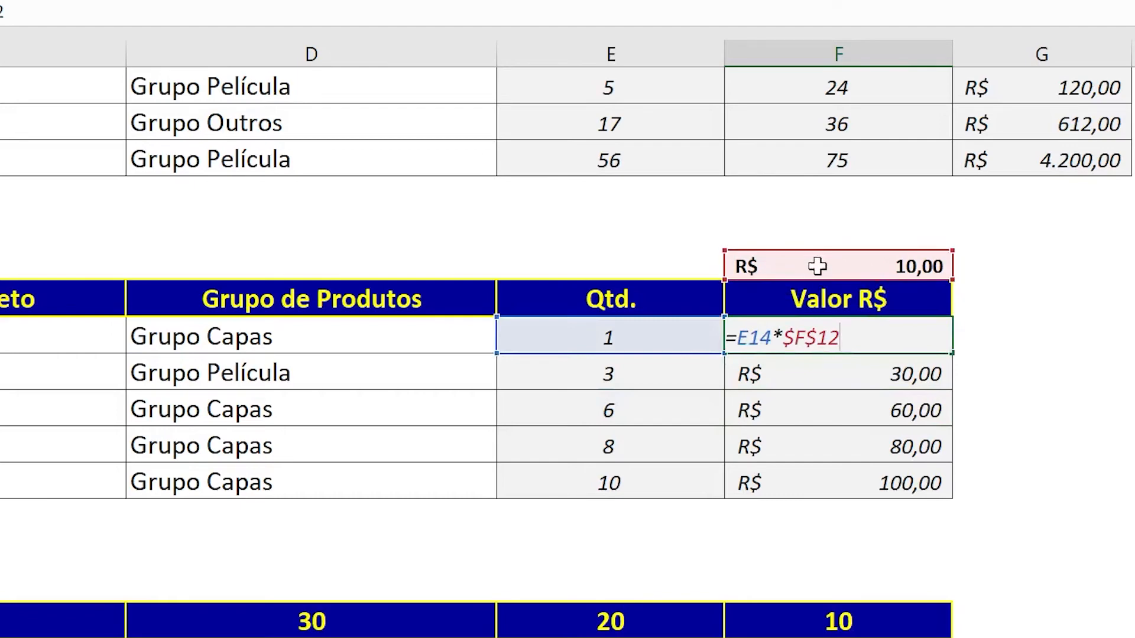
key(Return)
key(F2)
key(Return)
key(F2)
key(Return)
key(F2)
key(Return)
key(F2)
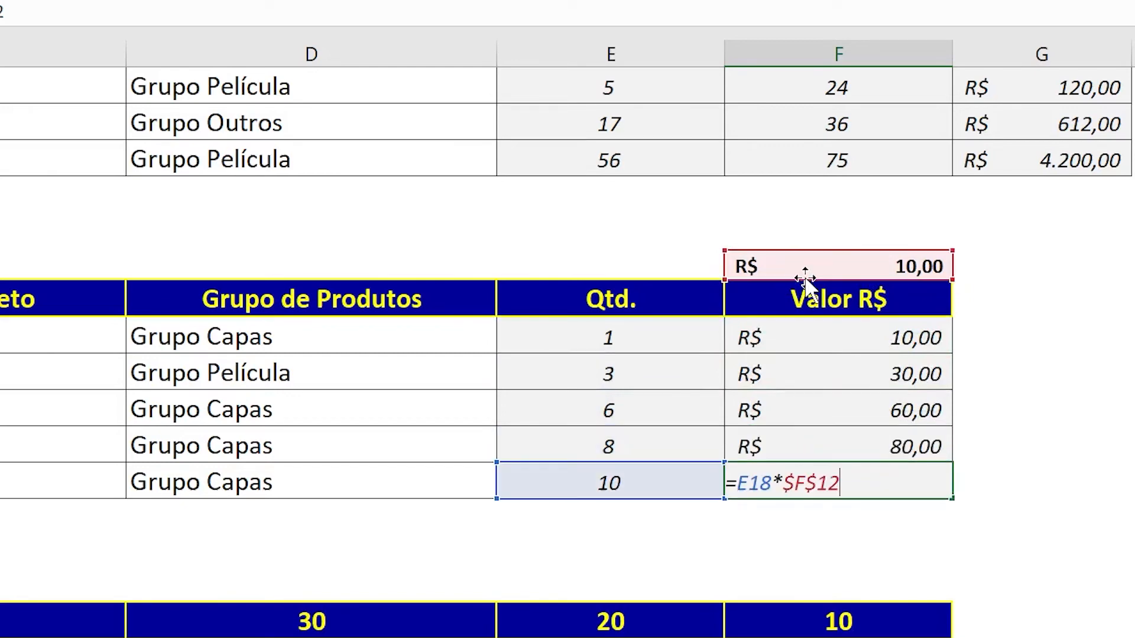
key(shift+Return)
key(F2)
key(shift+Return)
key(F2)
key(shift+Return)
key(F2)
key(shift+Return)
key(F2)
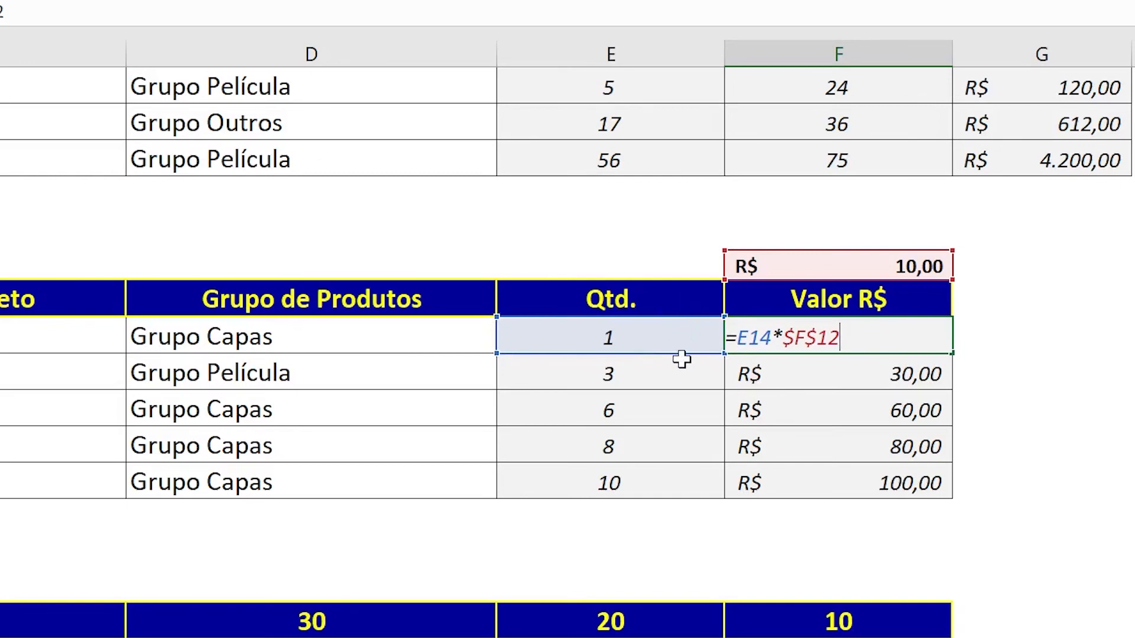
key(Return)
key(F2)
key(Return)
key(Return)
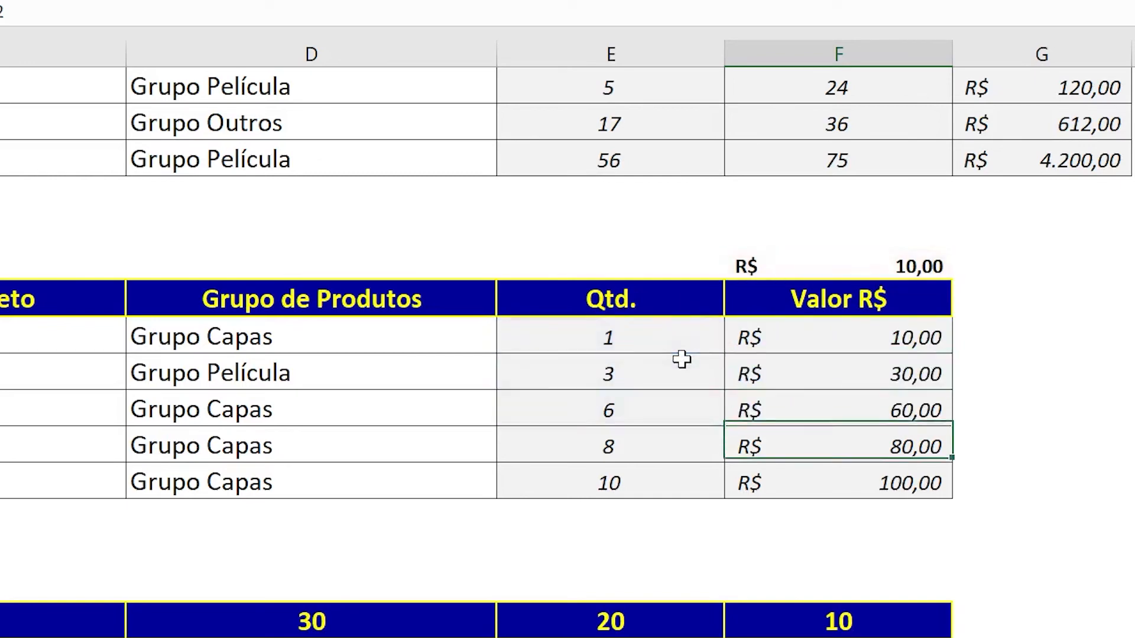
key(F2)
key(Return)
key(F2)
key(ctrl+Return)
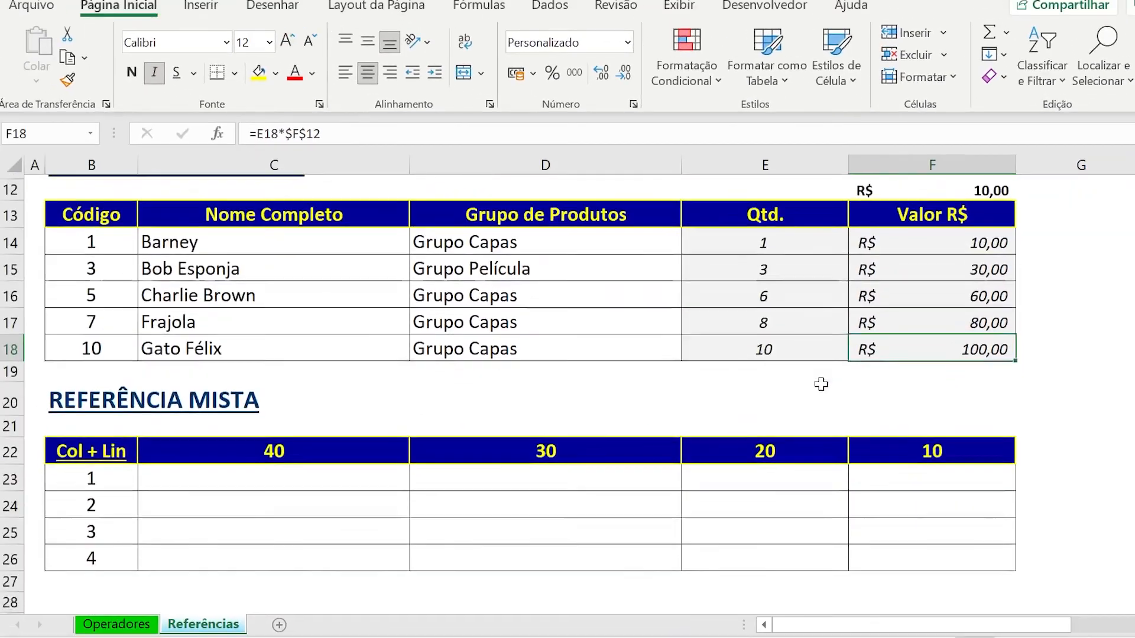
Enter the relative formula =B23*C22 in C23, the first cell of the Referência Mista table.
click(365, 540)
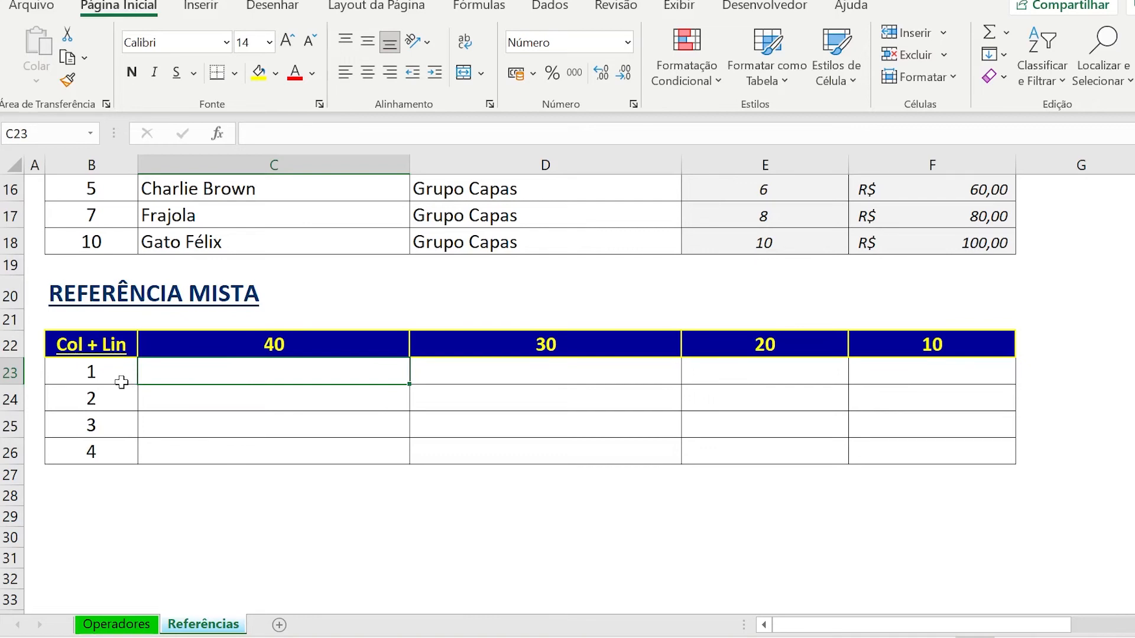
text(=)
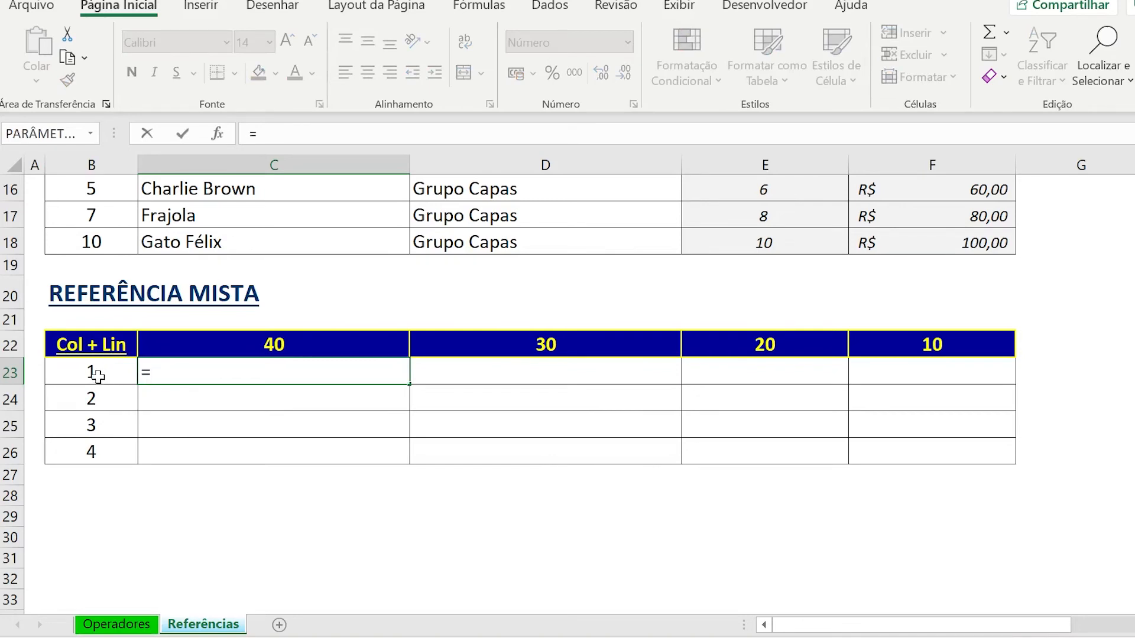
click(97, 374)
text(*)
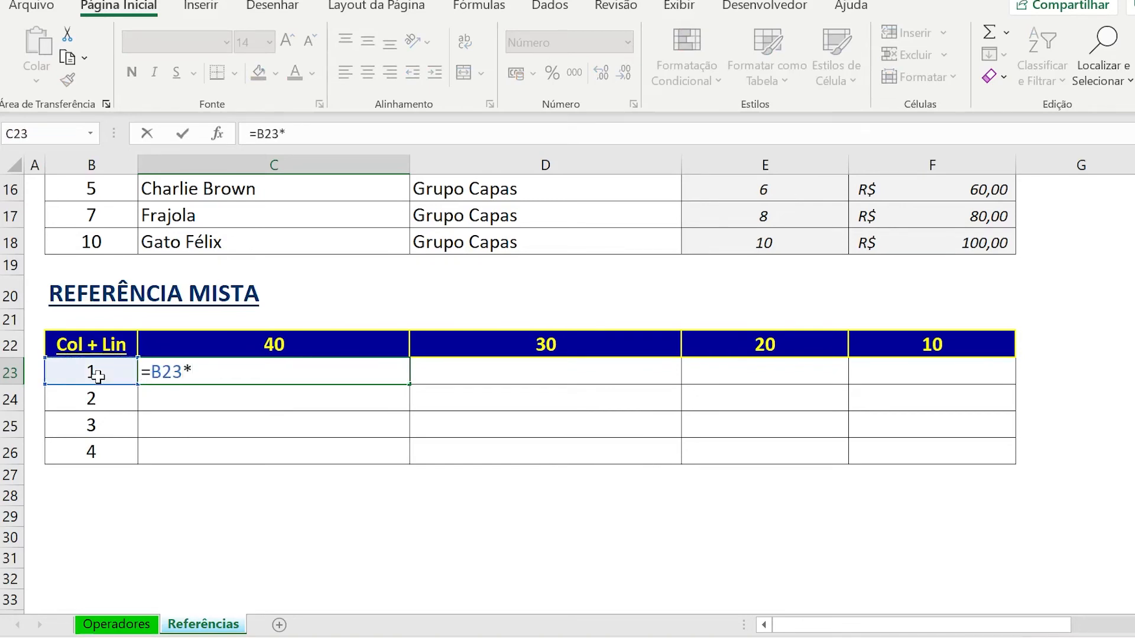
click(190, 343)
key(Return)
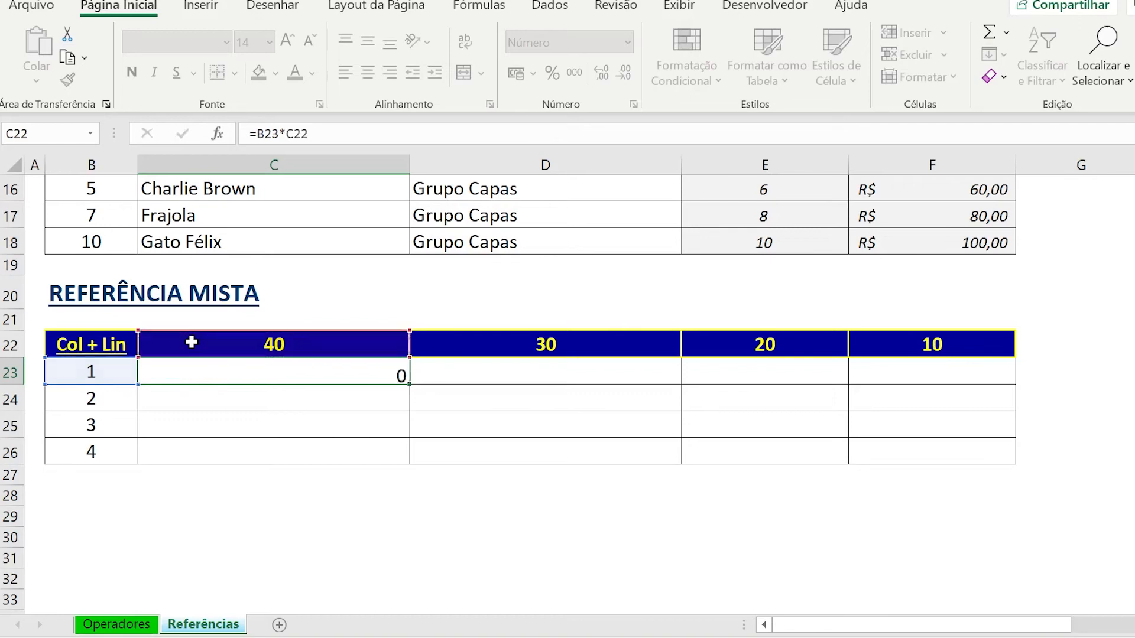
Copy the =B23*C22 formula from C23 across the whole C23:F26 range of the Referência Mista table.
key(Up)
key(ctrl+c)
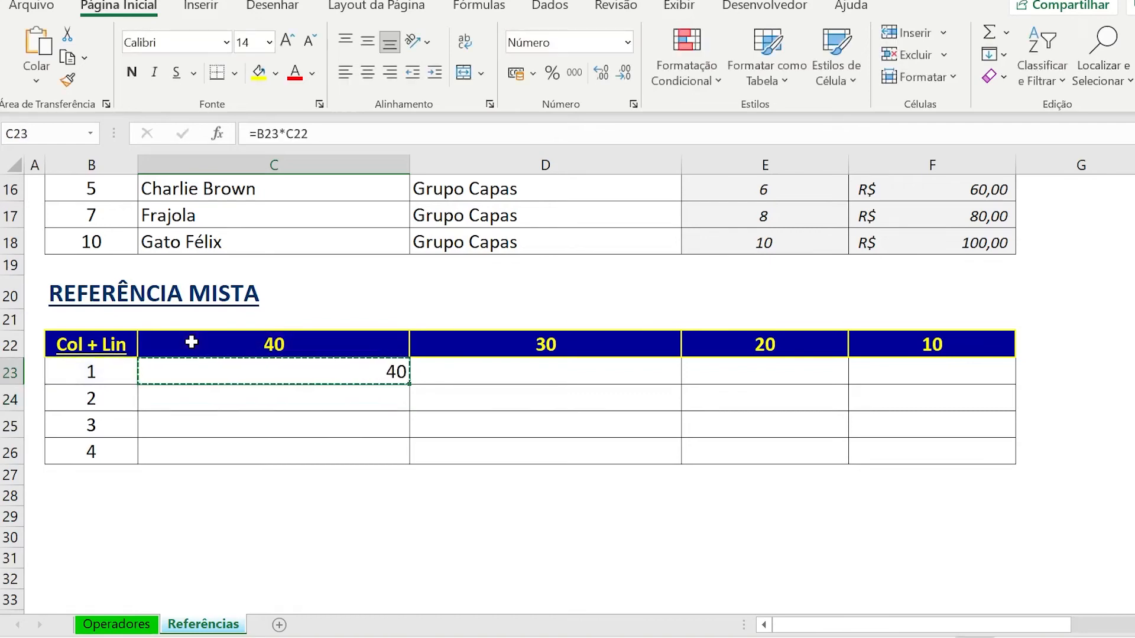
key(shift+Down)
key(shift+Right)
key(shift+Right)
key(shift+Right)
key(shift+Down)
key(shift+Down)
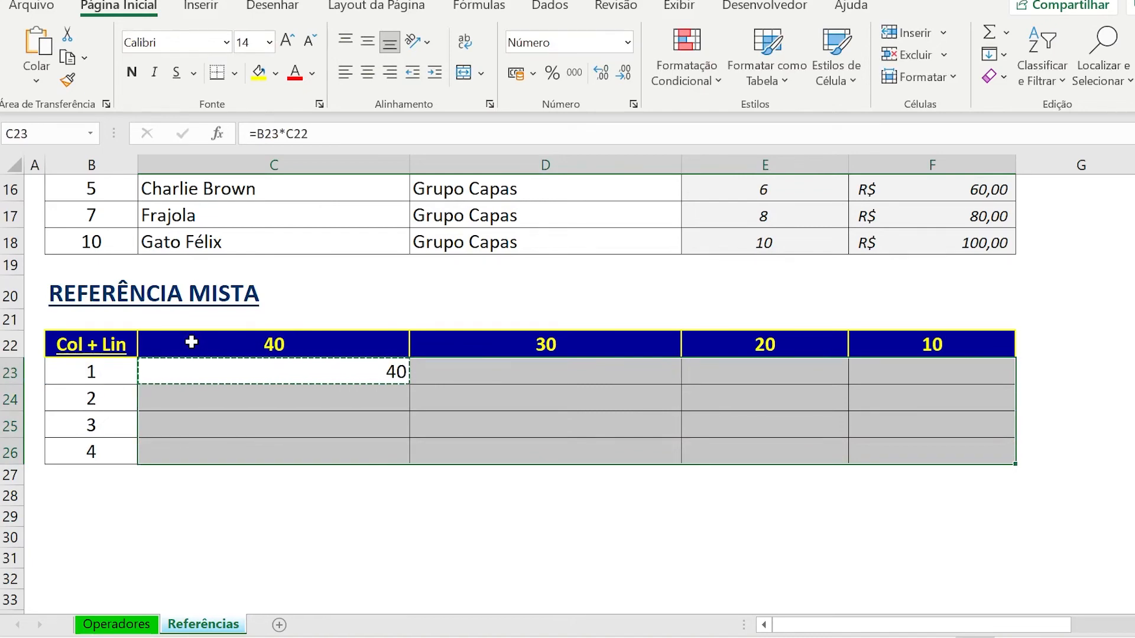
key(ctrl+v)
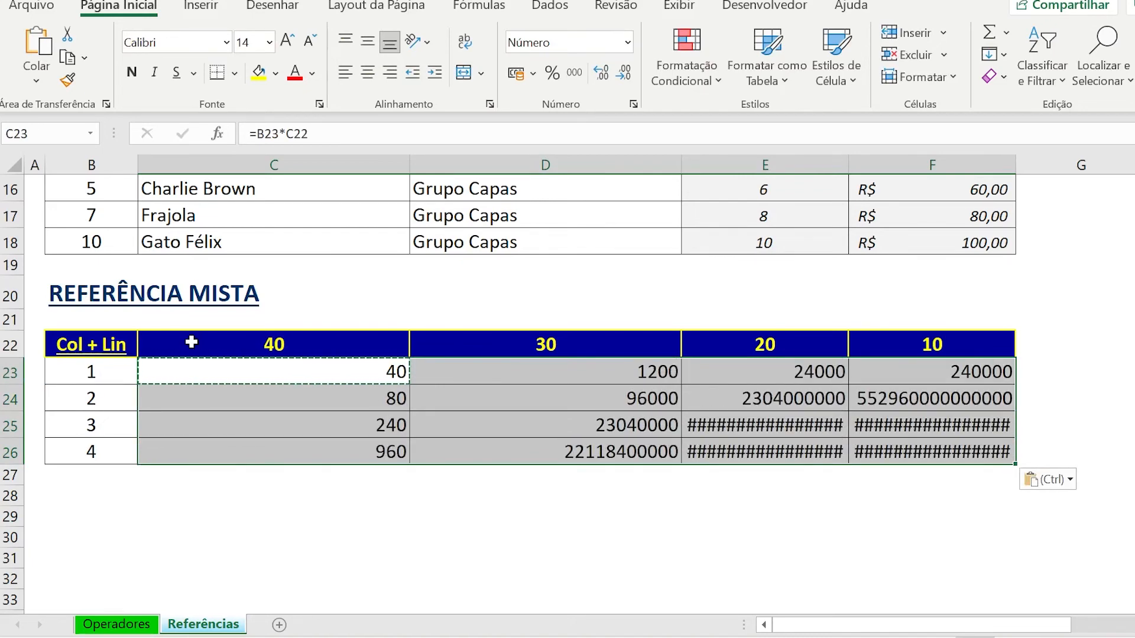
Examine the copied relative formulas cell by cell across the Referência Mista table to see which cells they reference.
key(Down)
key(Down)
key(F2)
key(Tab)
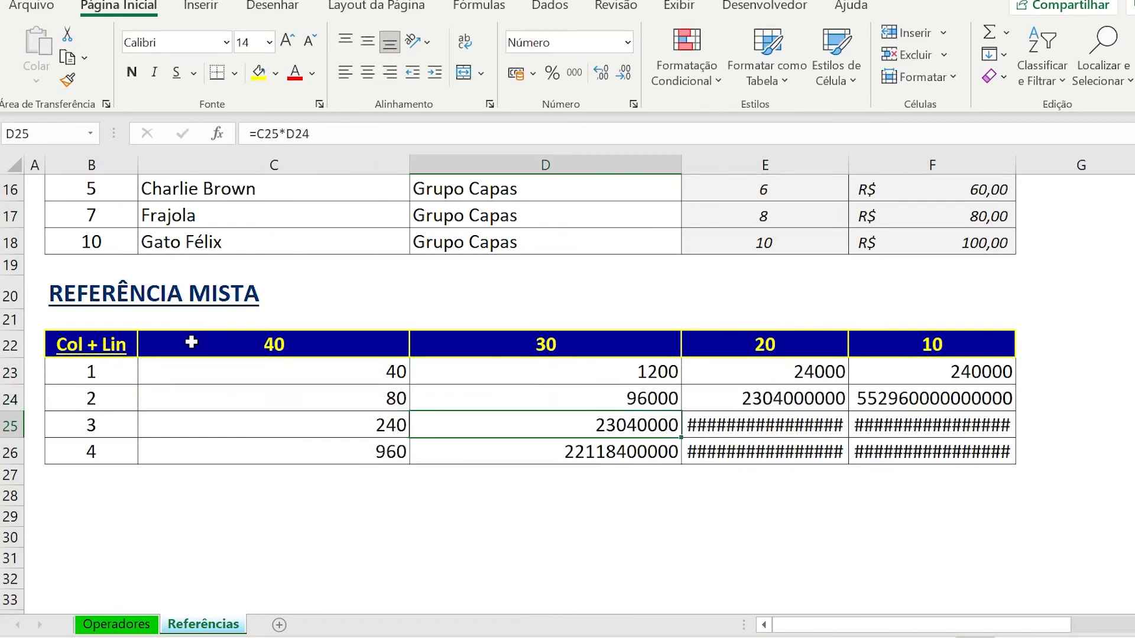
key(F2)
key(F2)
key(Escape)
key(F2)
key(Escape)
key(Right)
key(F2)
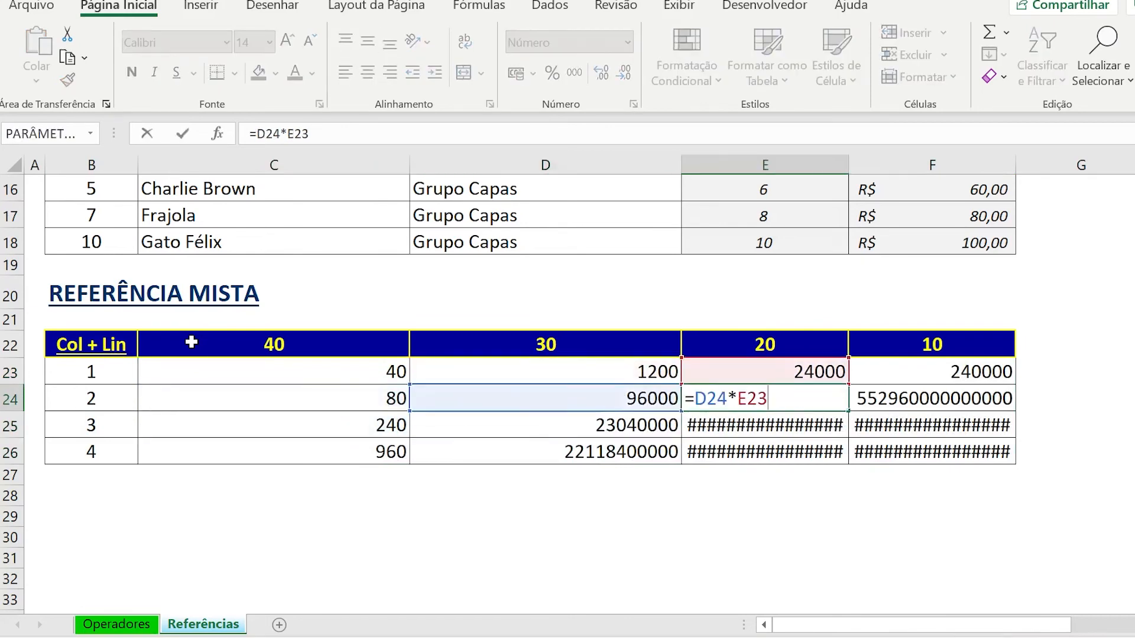
key(Escape)
key(Down)
key(F2)
key(Escape)
key(Down)
key(F2)
key(Escape)
key(Right)
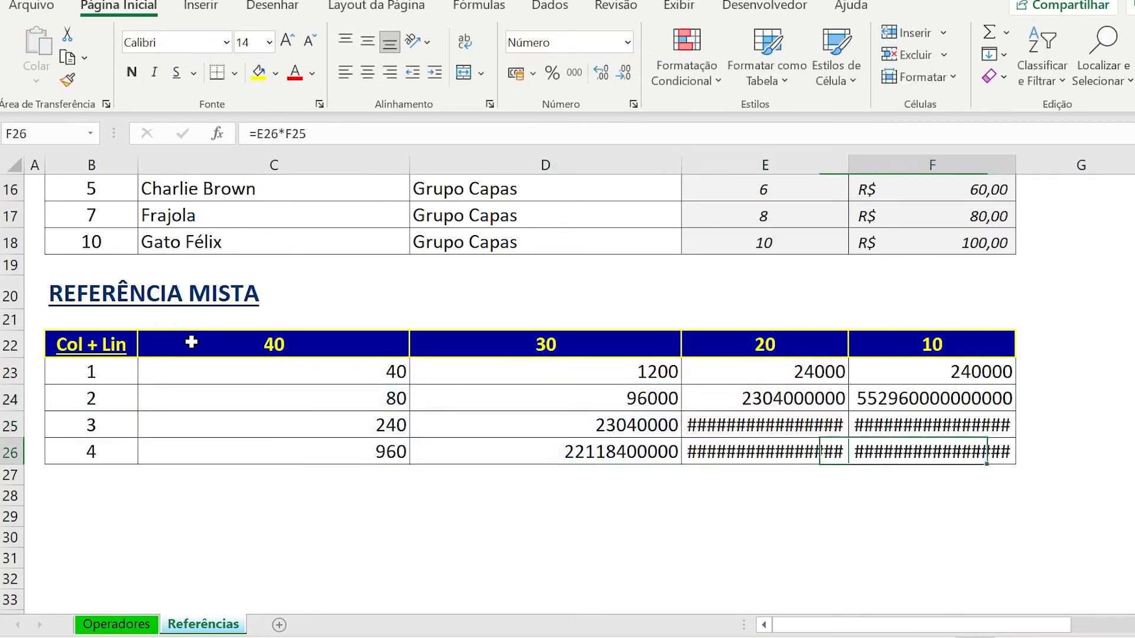
key(F2)
key(Escape)
Compare the original formula in C23 with the copied formula in F26.
click(176, 367)
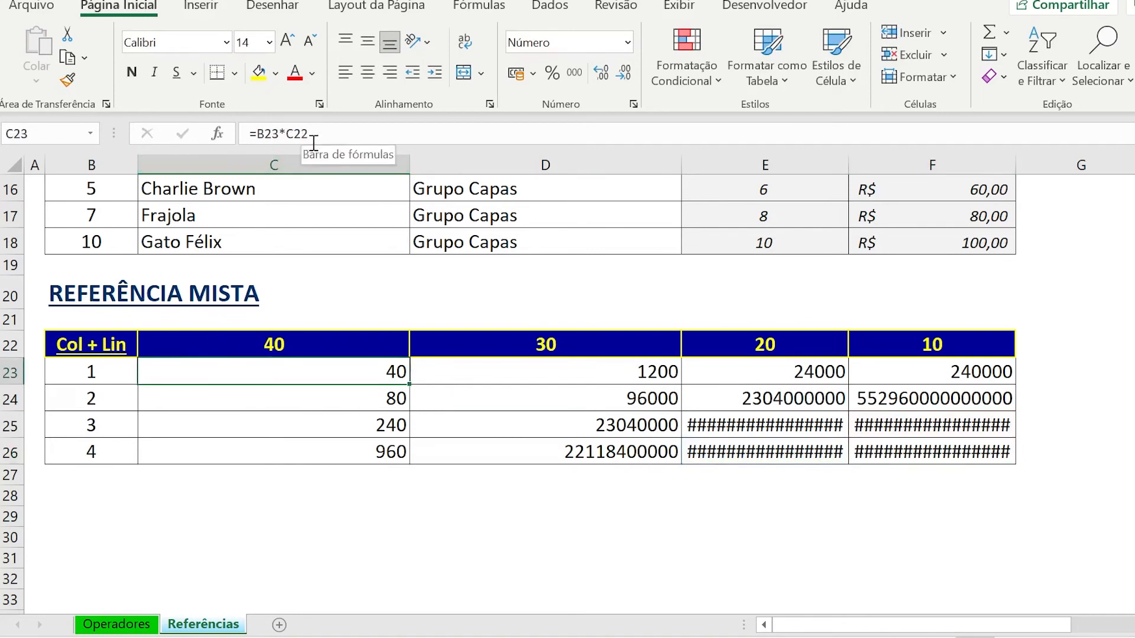
click(873, 449)
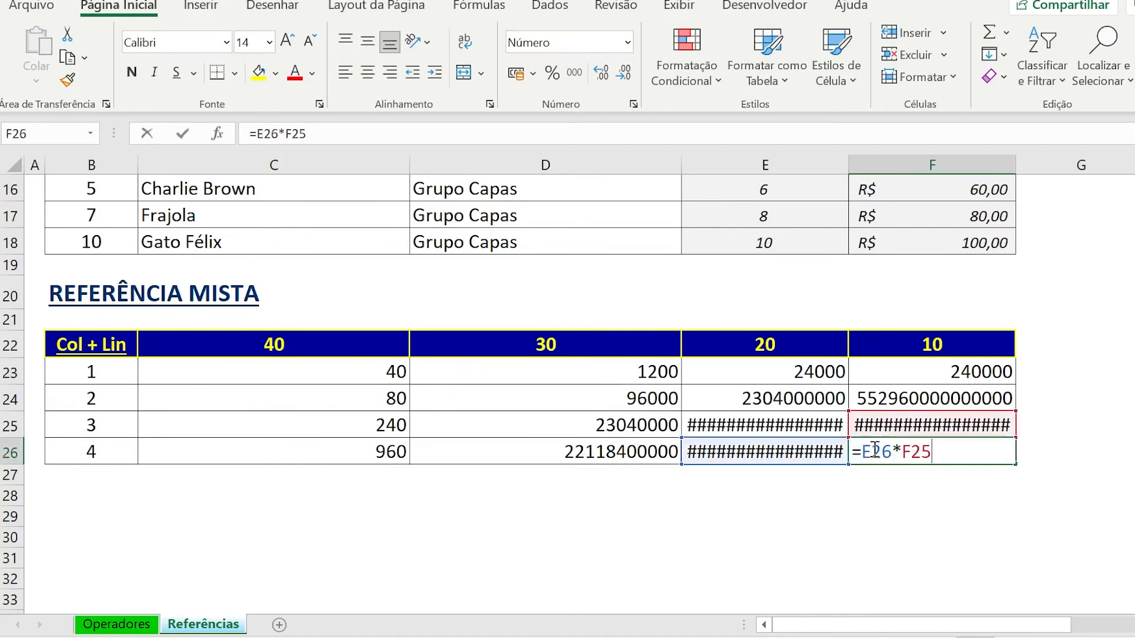
key(F2)
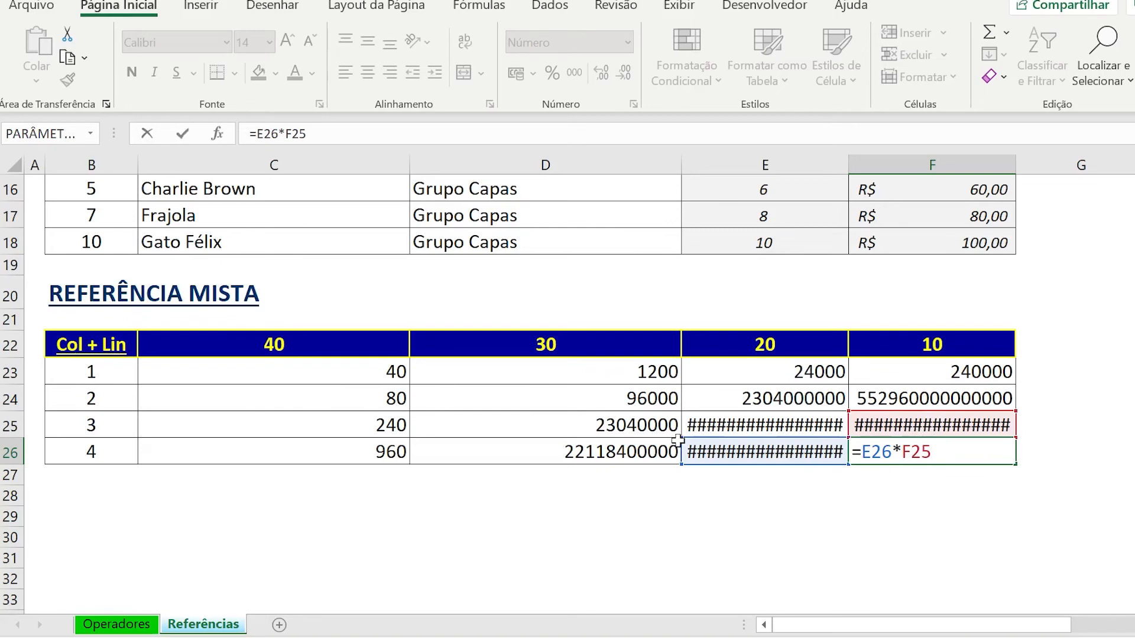
key(Escape)
Clear all formulas from C23:F26 in the Referência Mista table.
drag(376, 372, 869, 451)
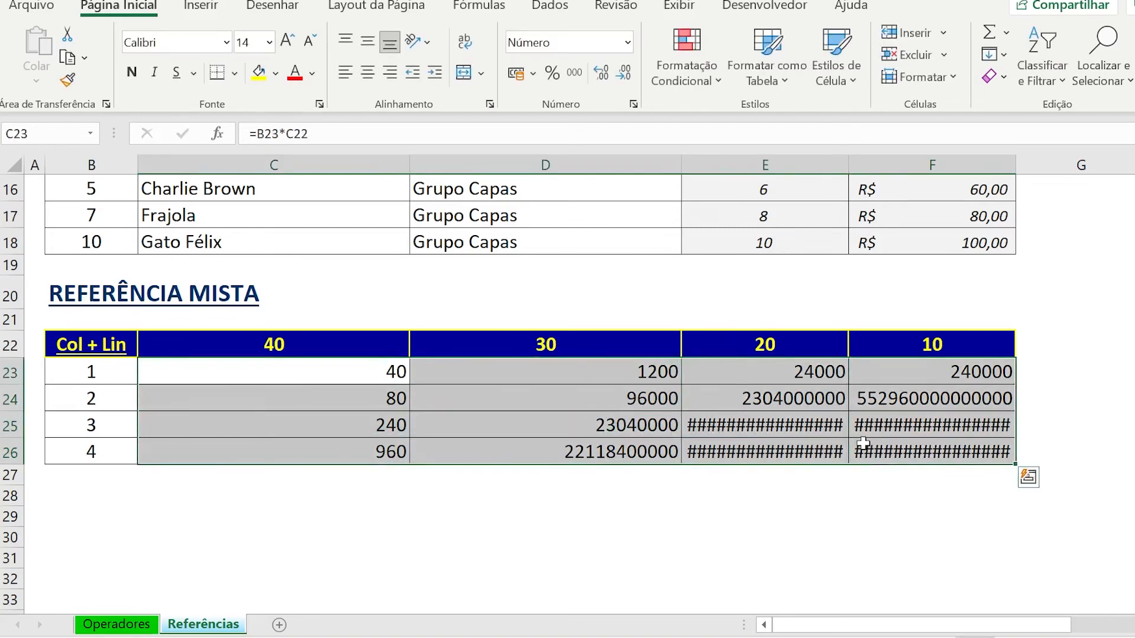
key(Delete)
drag(342, 375, 894, 453)
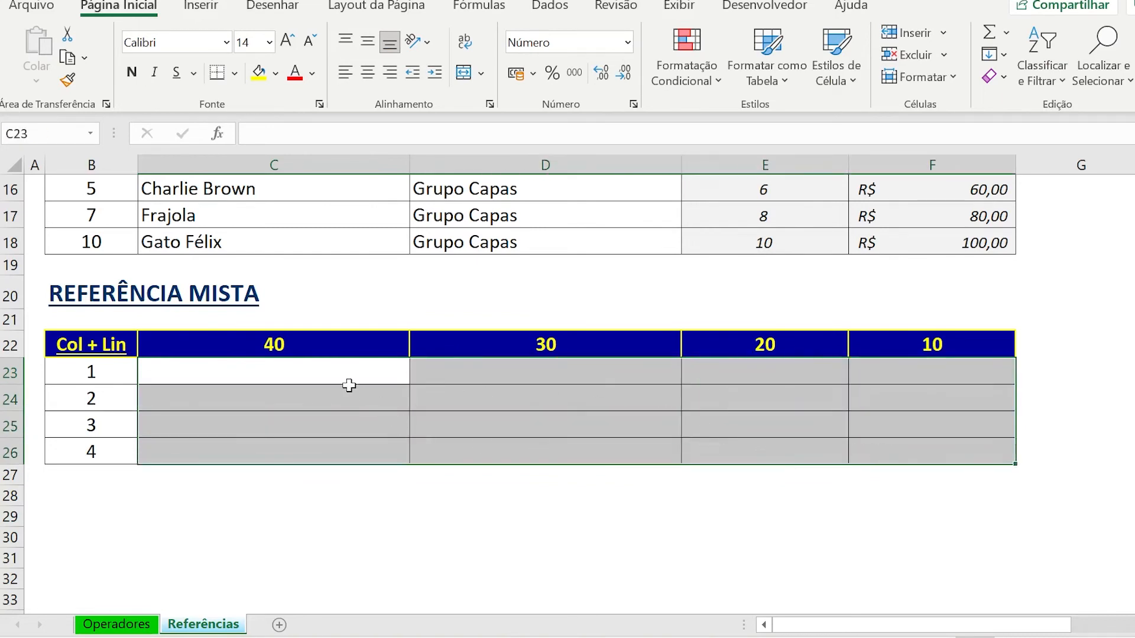
Go through the header values in C22:F22 and the row values in B23:B26 that the multiplication grid uses.
click(339, 368)
click(340, 344)
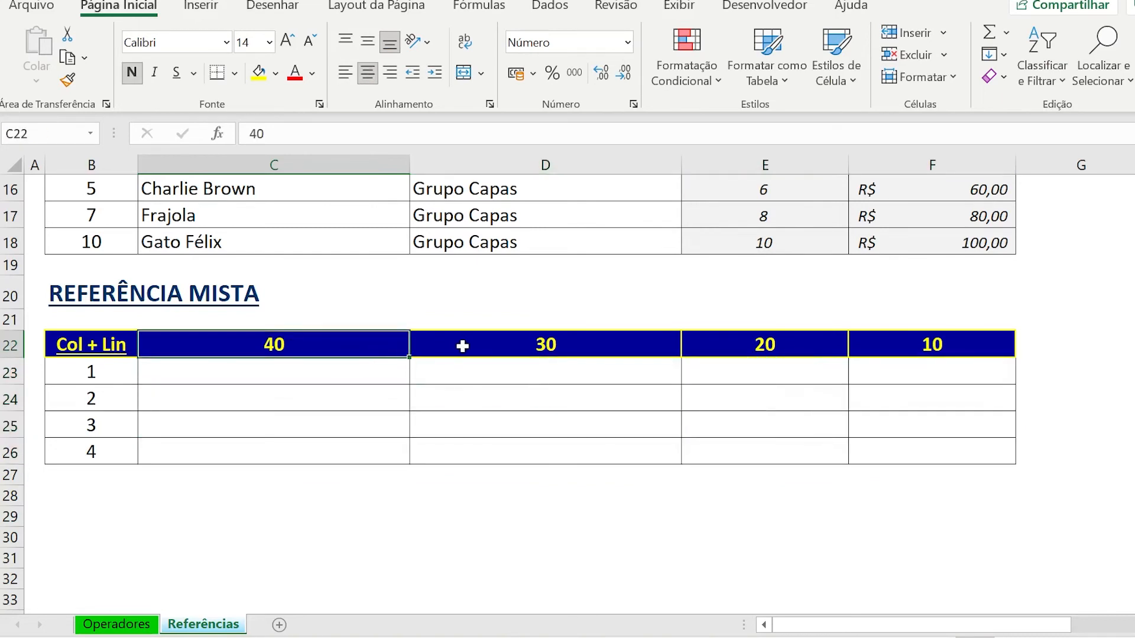
click(600, 353)
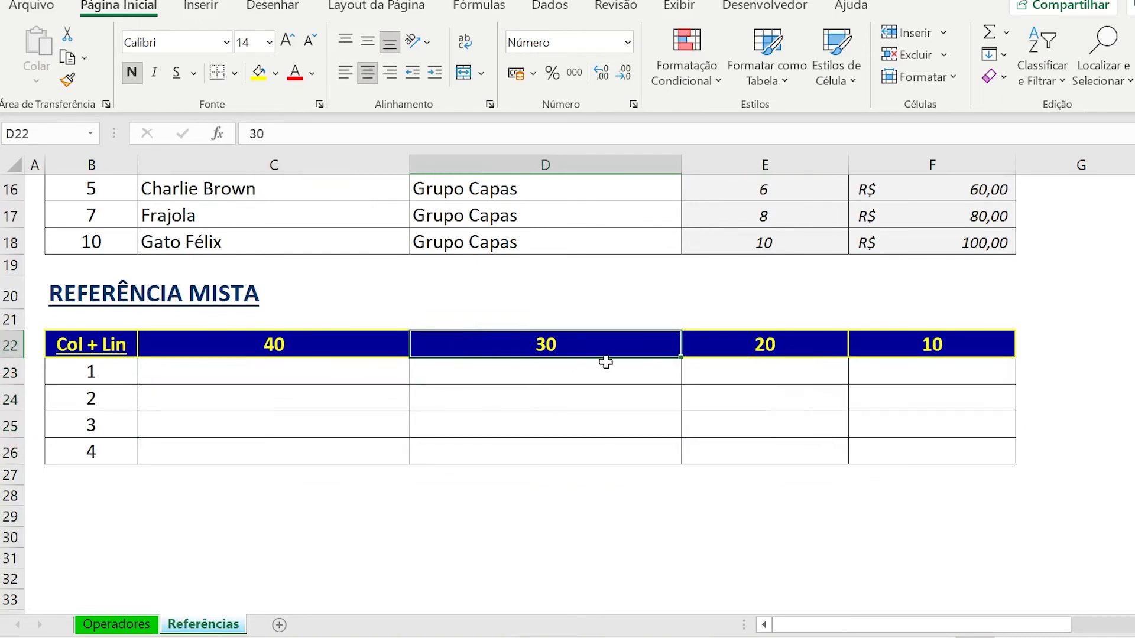
click(885, 341)
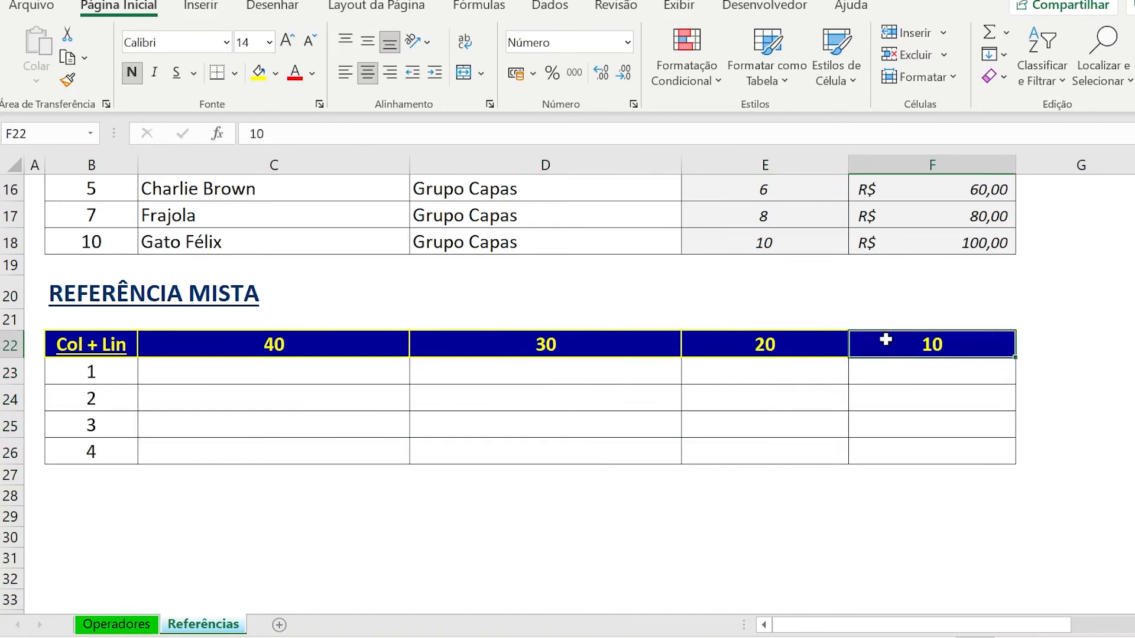
click(121, 371)
click(122, 398)
click(108, 426)
click(108, 453)
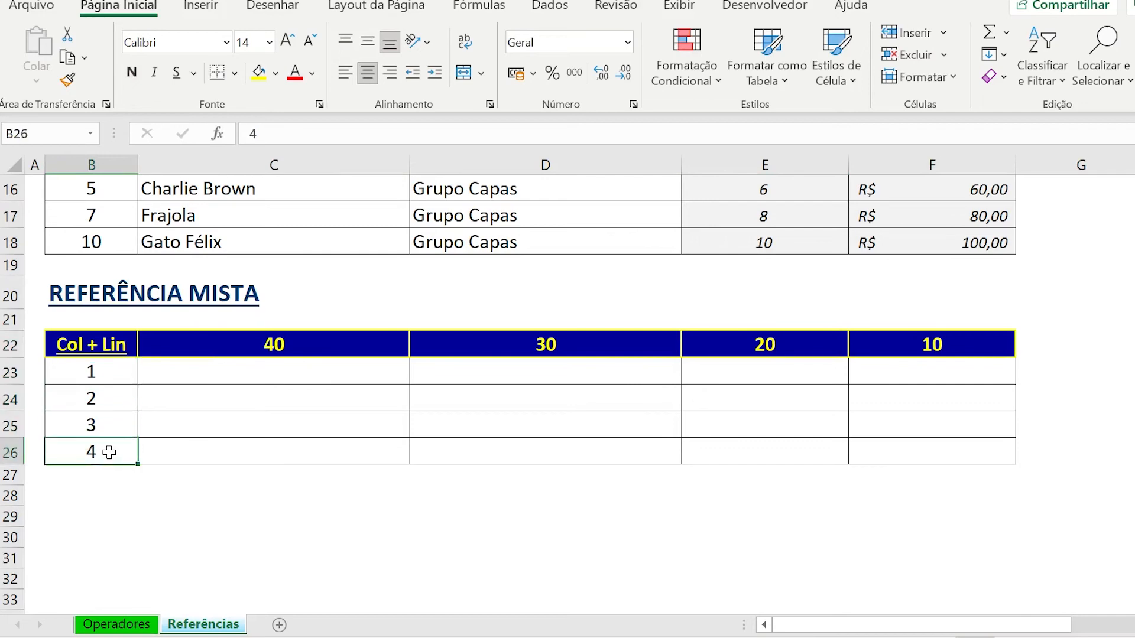
Start a formula in C23 with a mixed reference to B23 that locks only the column, reading =$B23.
click(199, 384)
text(=)
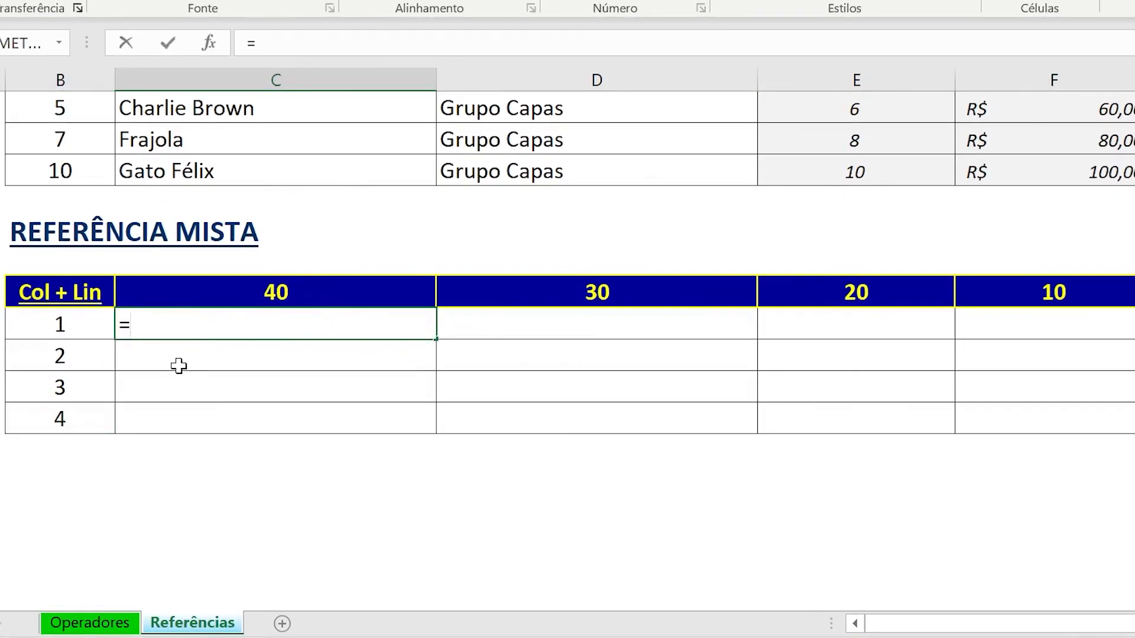
click(75, 322)
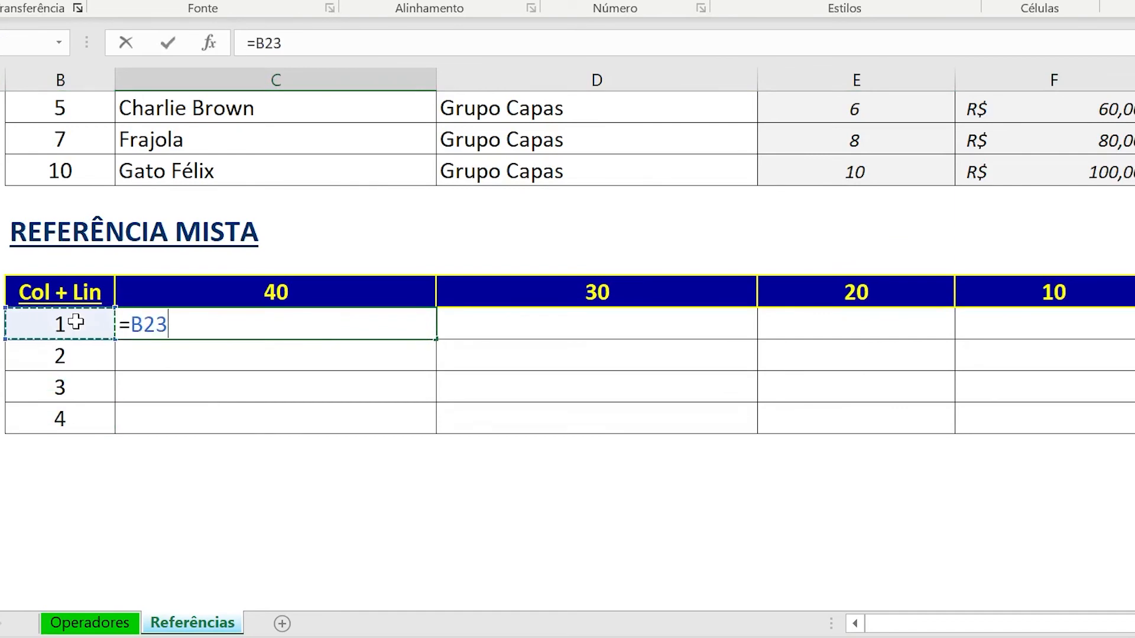
key(F4)
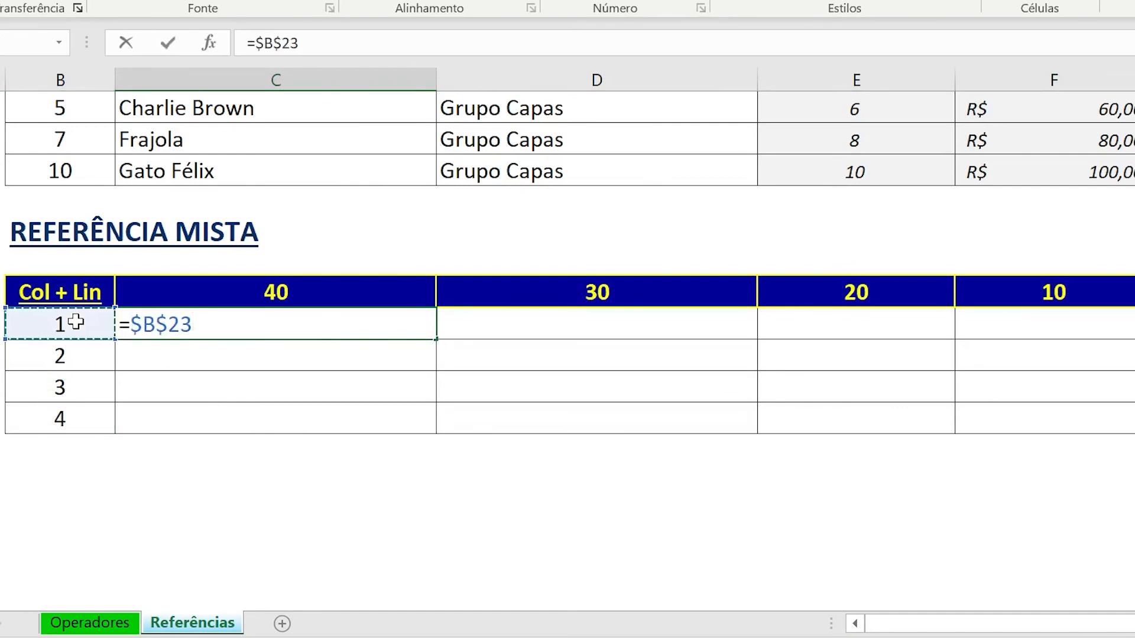
key(F4)
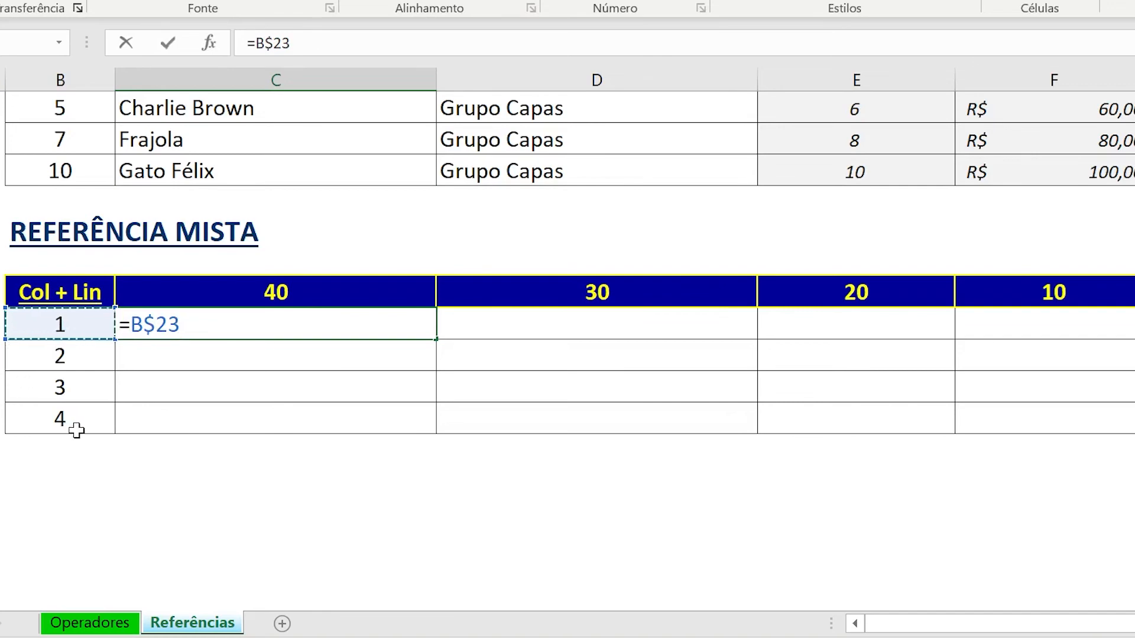
key(F4)
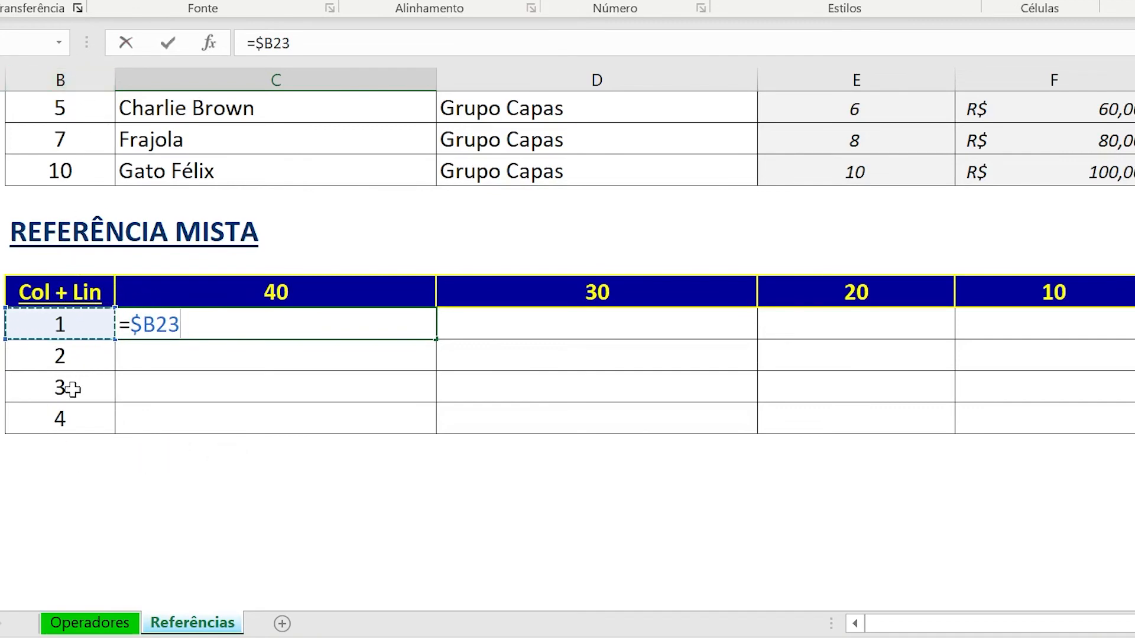
Complete the C23 formula by multiplying by C22 with only its row locked, so it reads =$B23*C$22.
text(*)
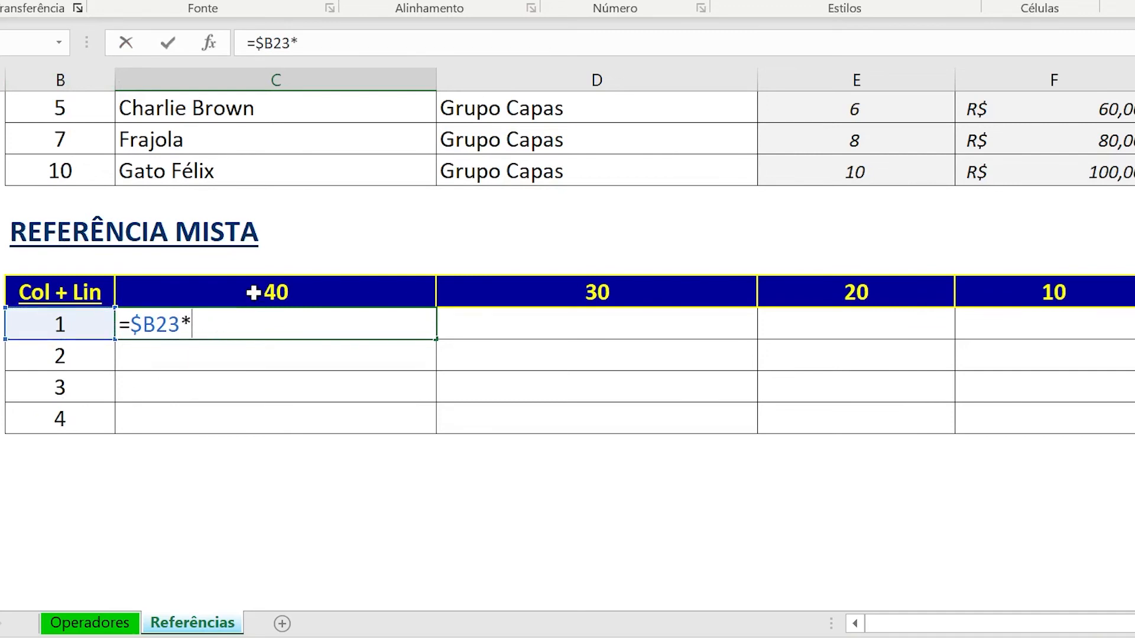
click(254, 292)
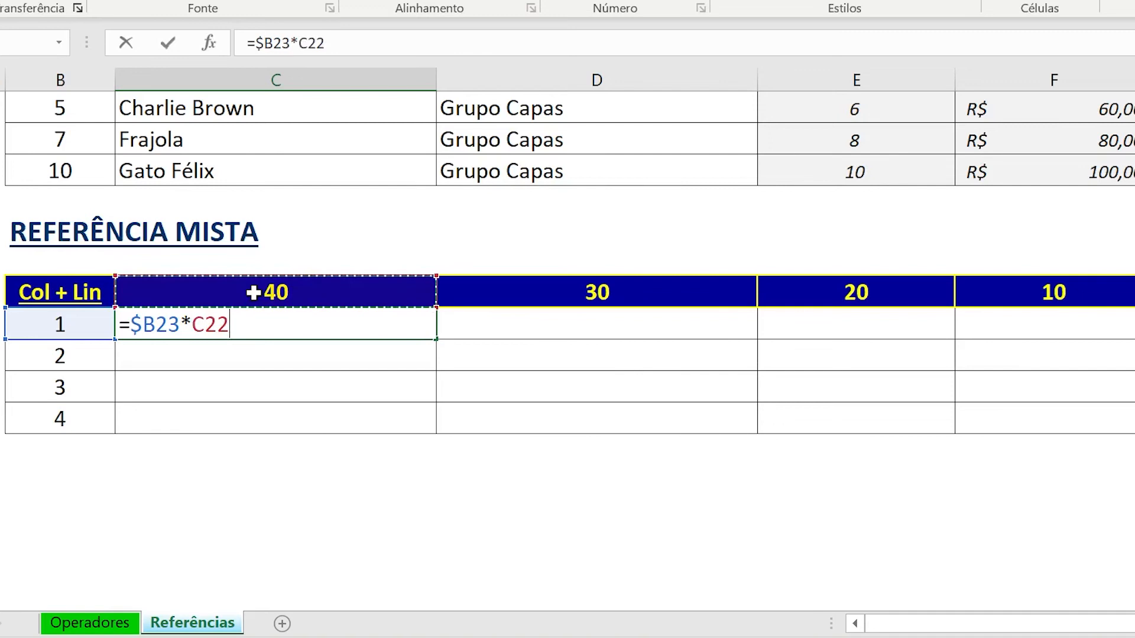
key(F4)
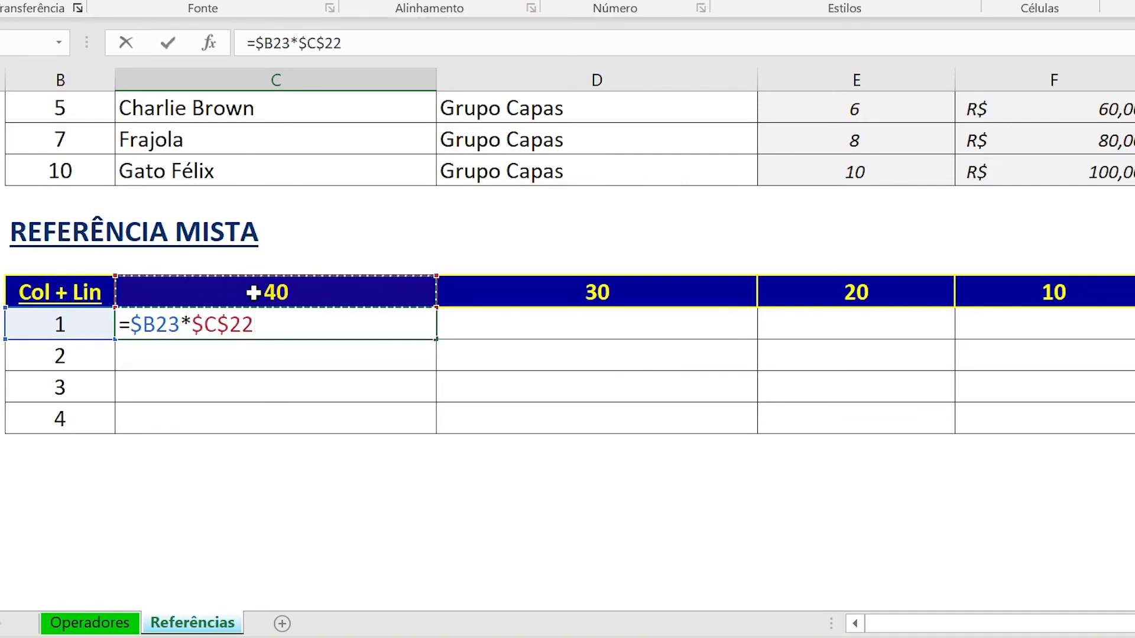
key(F4)
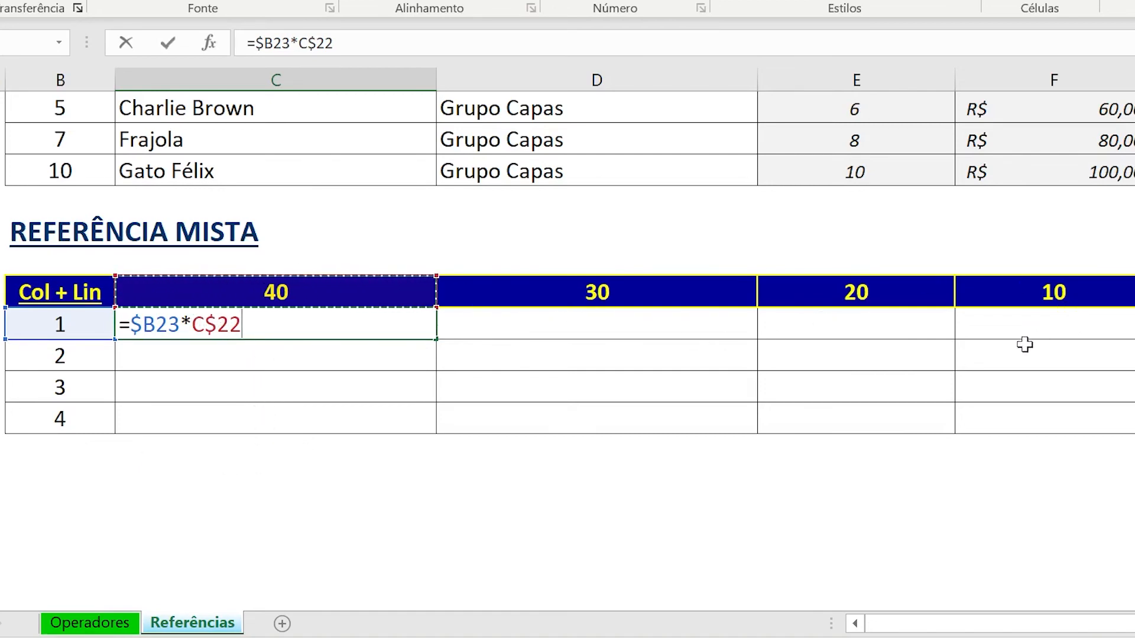
key(Return)
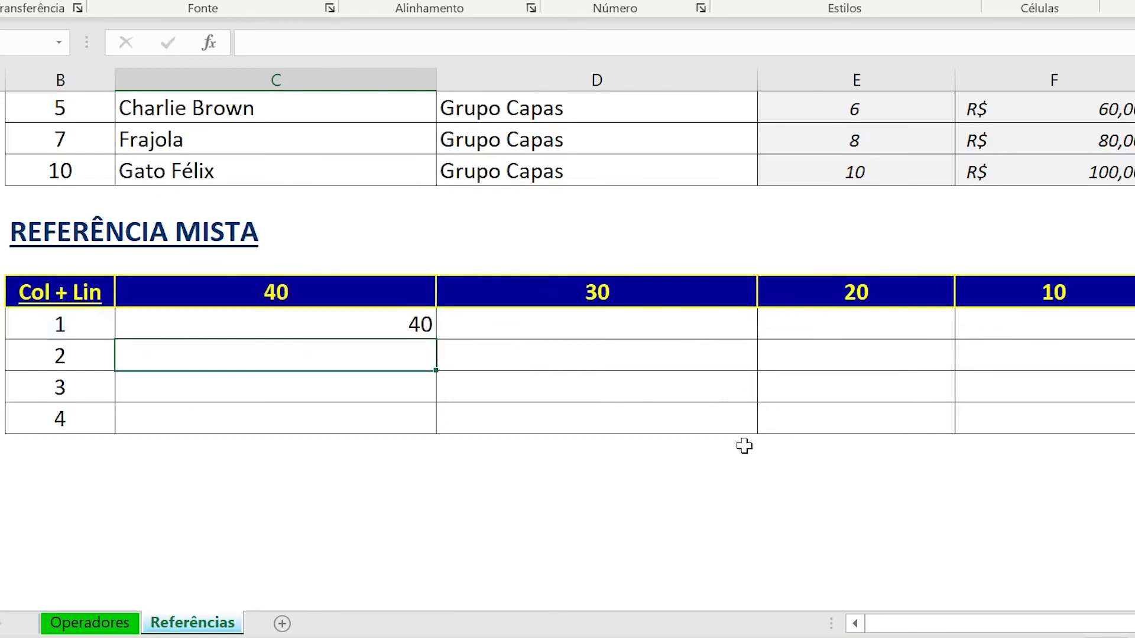
Copy the =$B23*C$22 formula from C23 to the whole C23:F26 range.
click(415, 325)
drag(416, 324, 1042, 425)
key(ctrl+v)
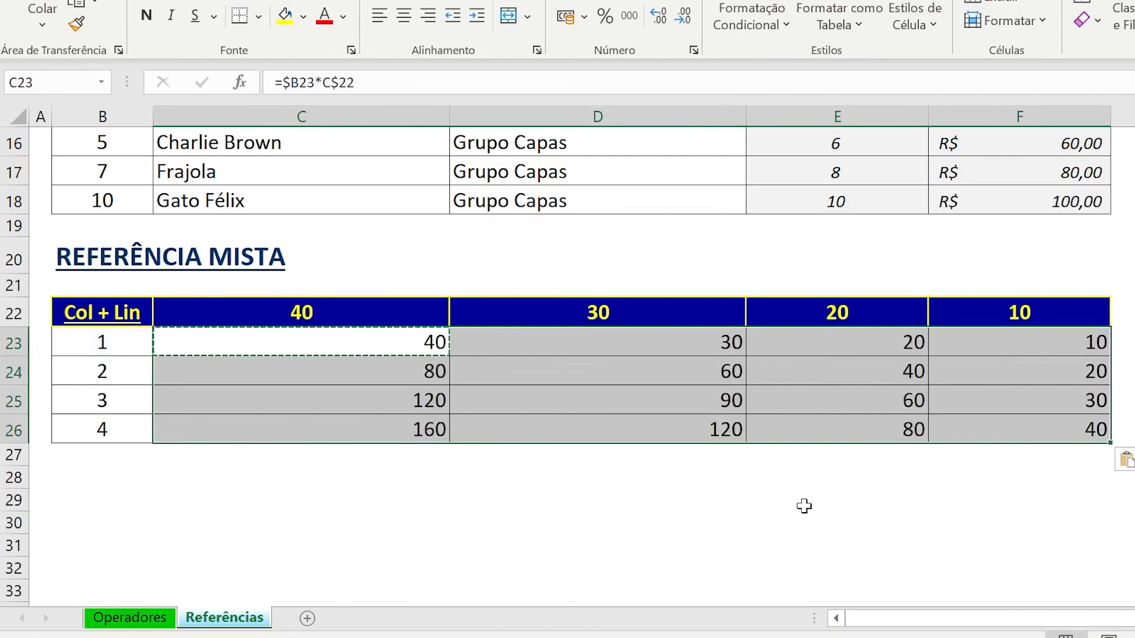
Examine the copied mixed-reference formulas from C23 through F26, checking each cell's column B and row 22 references.
key(Left)
key(F2)
key(Tab)
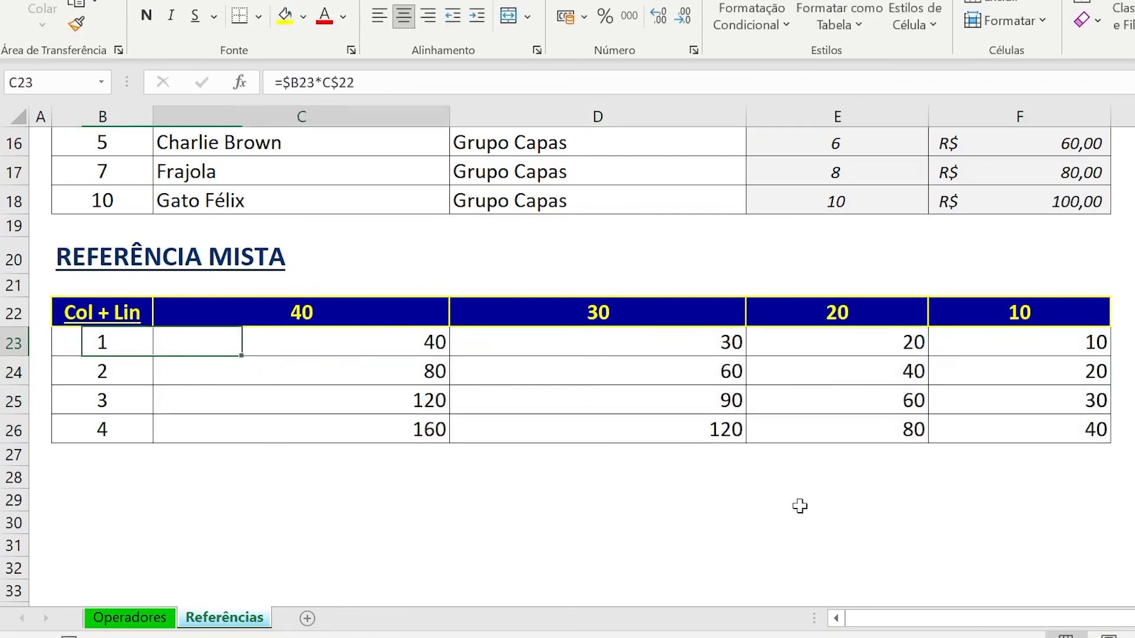
key(F2)
key(Return)
key(F2)
key(Tab)
key(F2)
key(Escape)
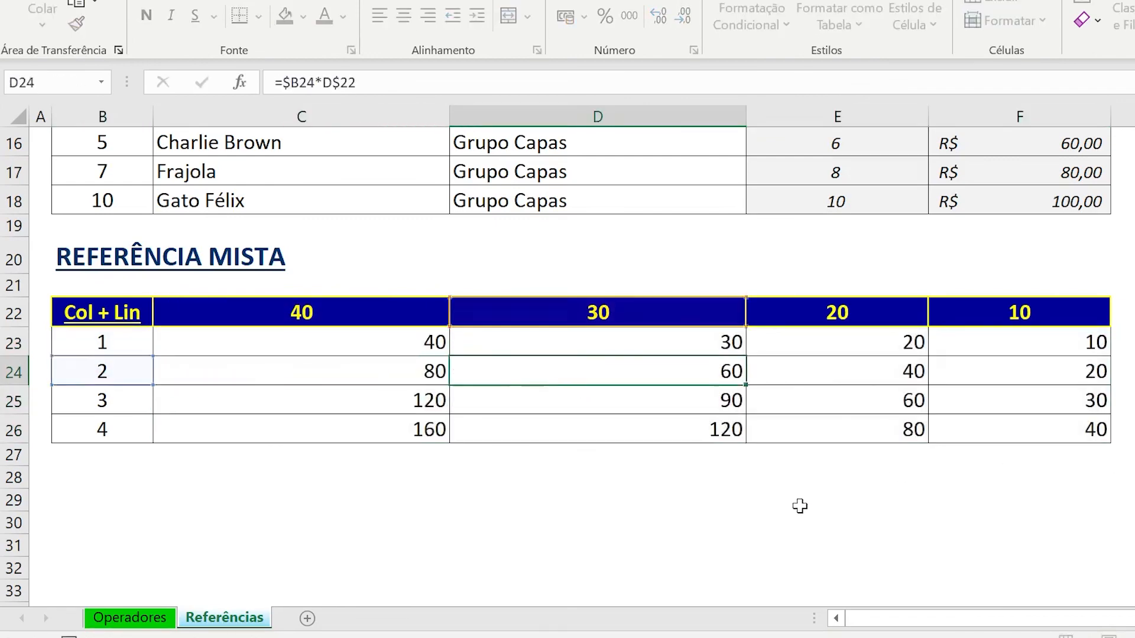
key(Down)
key(F2)
key(Tab)
key(F2)
key(Return)
key(F2)
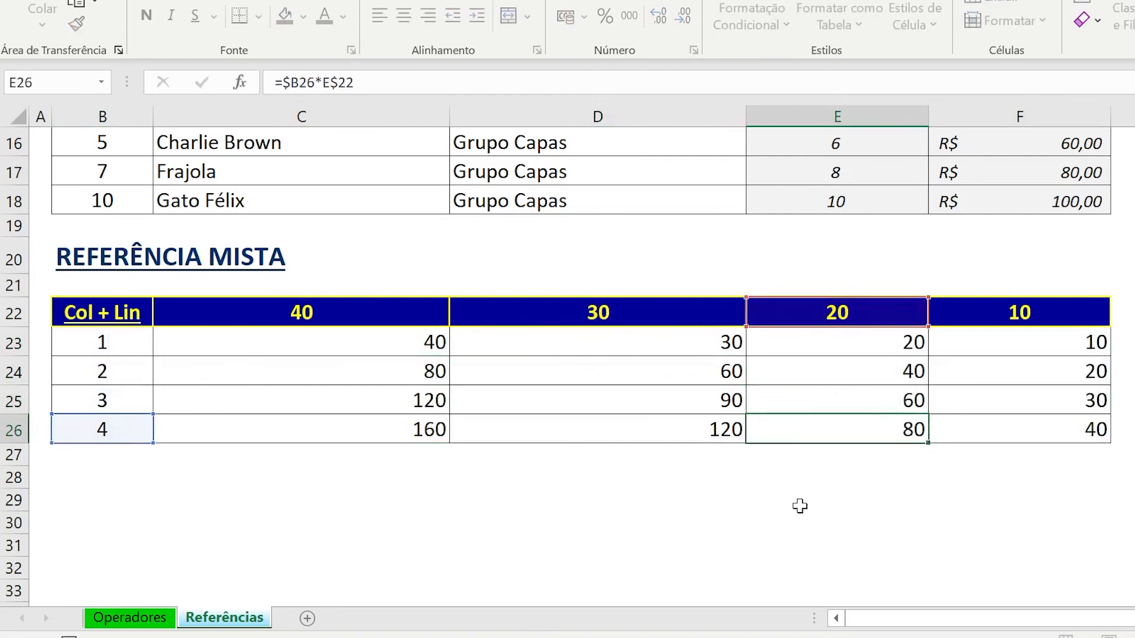
key(Escape)
key(Up)
key(F2)
key(Tab)
key(F2)
key(Return)
key(F2)
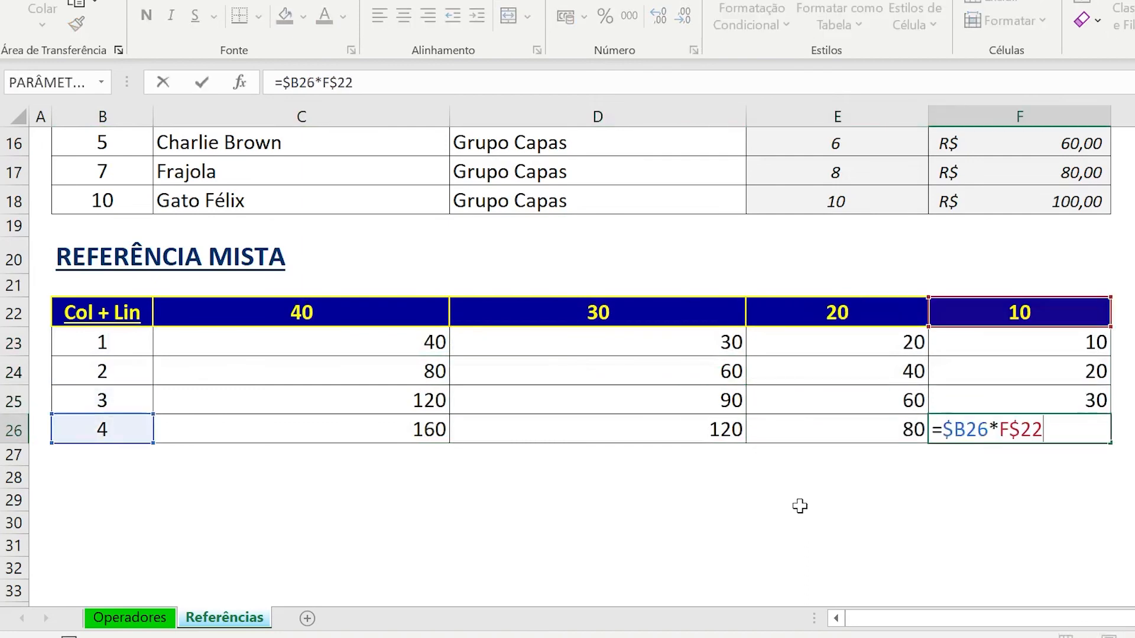
key(Escape)
Recheck the mixed-reference formulas down column F in F24:F26.
key(Up)
key(F2)
key(Escape)
key(Up)
key(F2)
key(Return)
key(F2)
key(Return)
key(F2)
key(Return)
Return to the beginning of the sheet and select cell B3 below the REFERÊNCIA RELATIVA heading.
scroll(426, 345, up, 5)
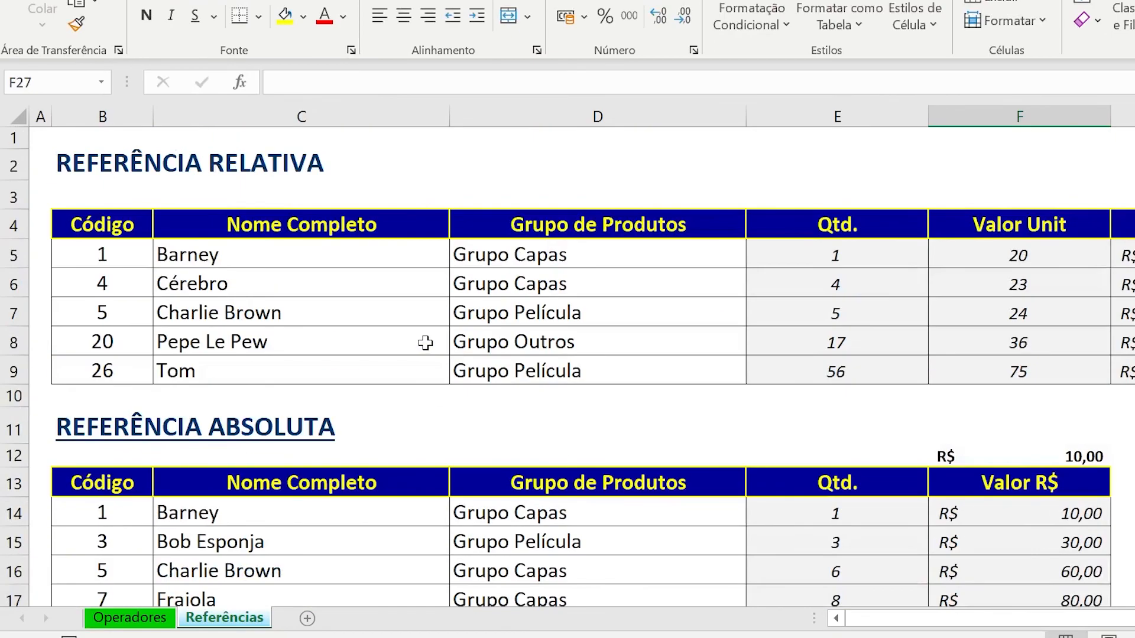
click(98, 195)
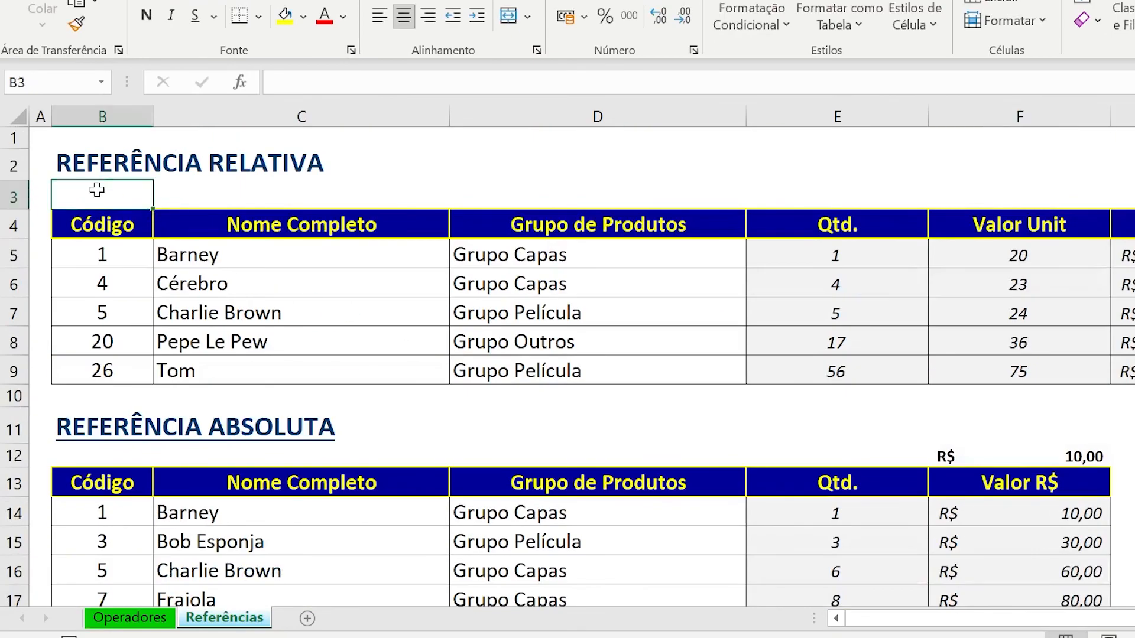
Check the Congelar Painéis topic in the Aula 2 workbook and freeze the top row of the Referências sheet.
key(alt+Tab)
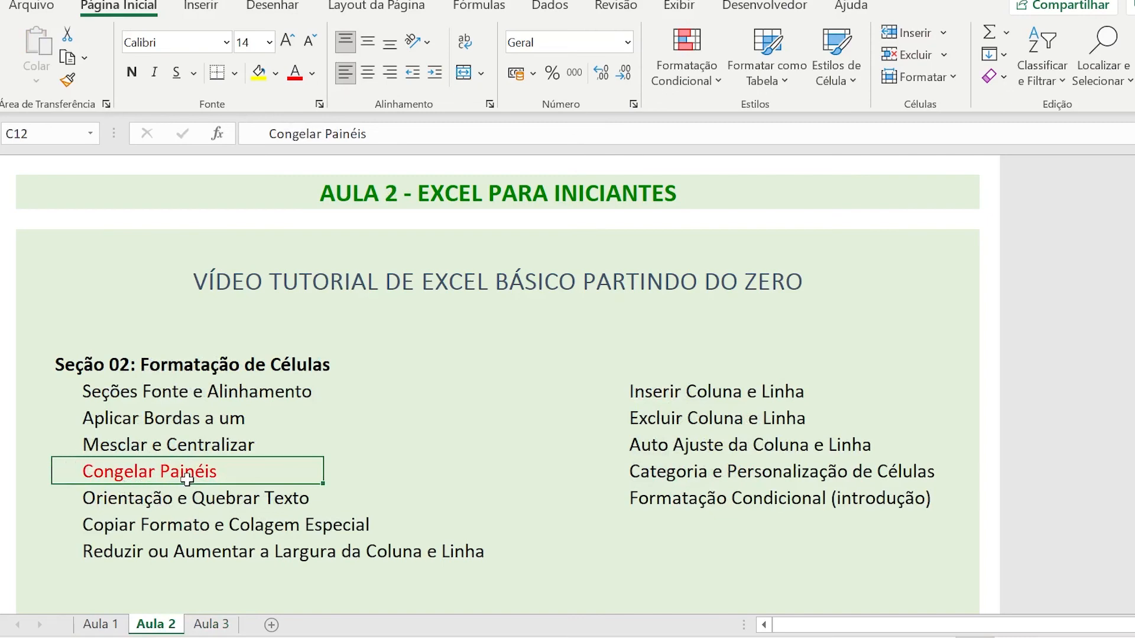
key(alt+Tab)
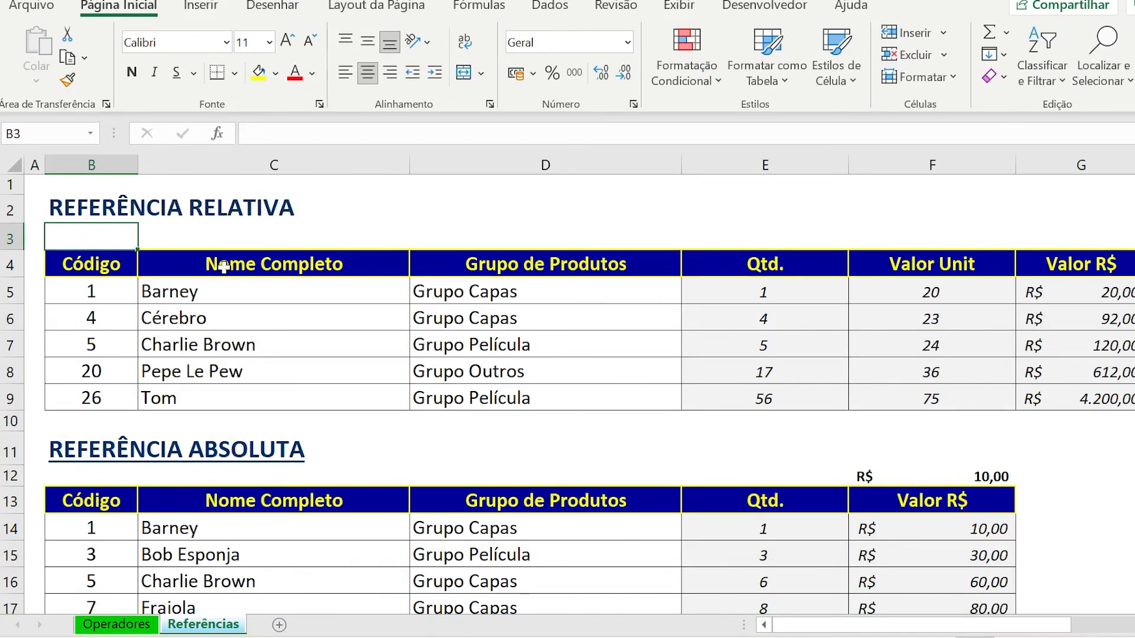
click(683, 8)
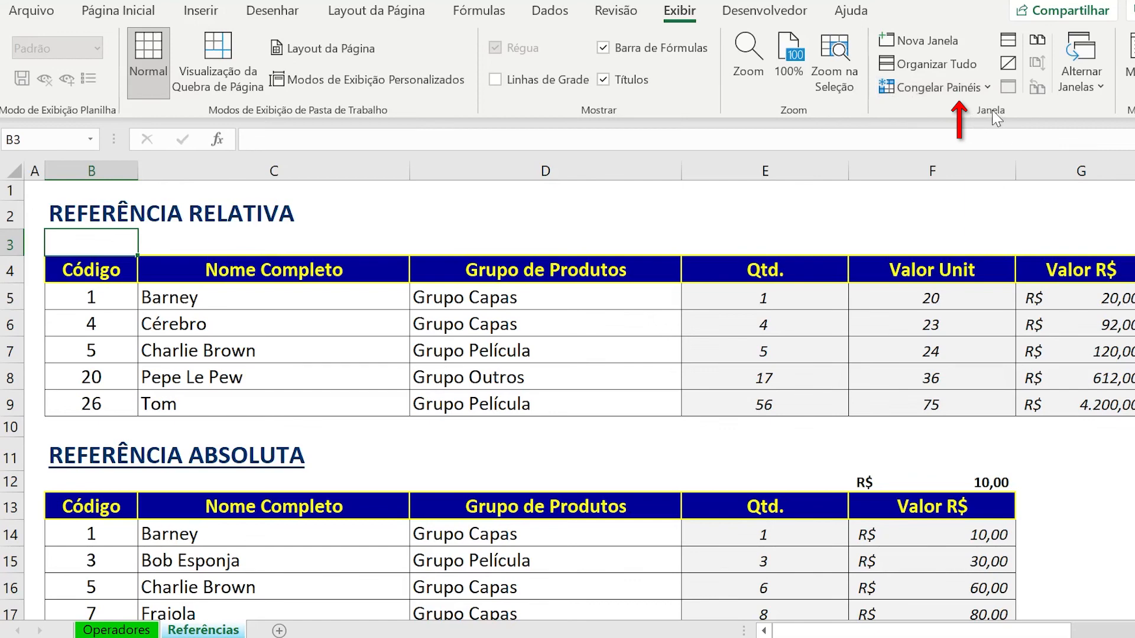
click(966, 89)
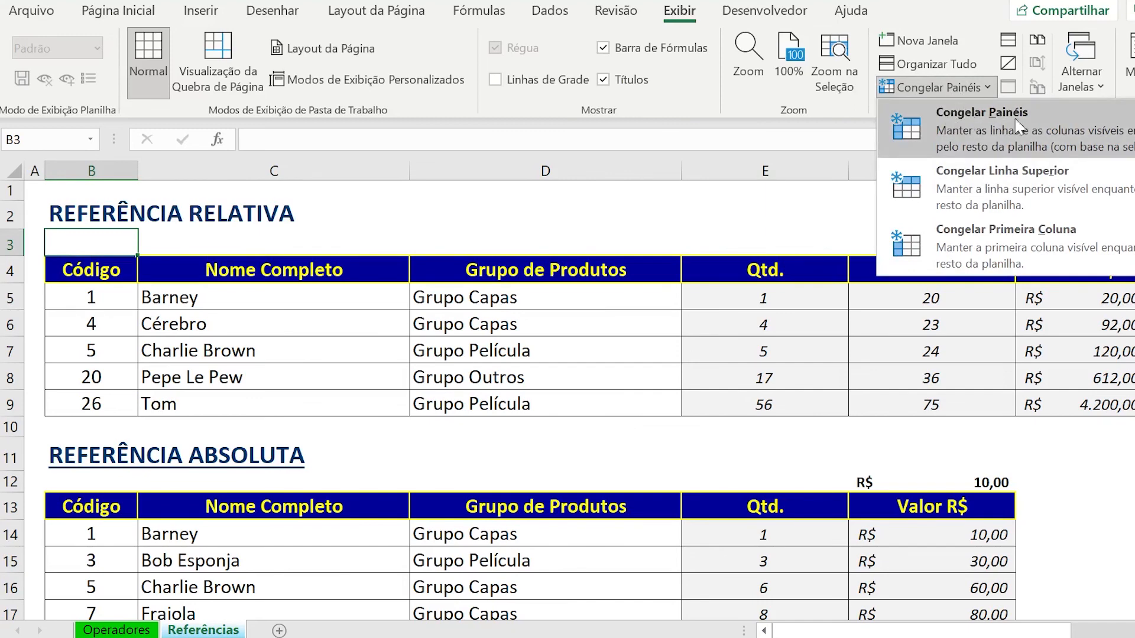
click(1025, 187)
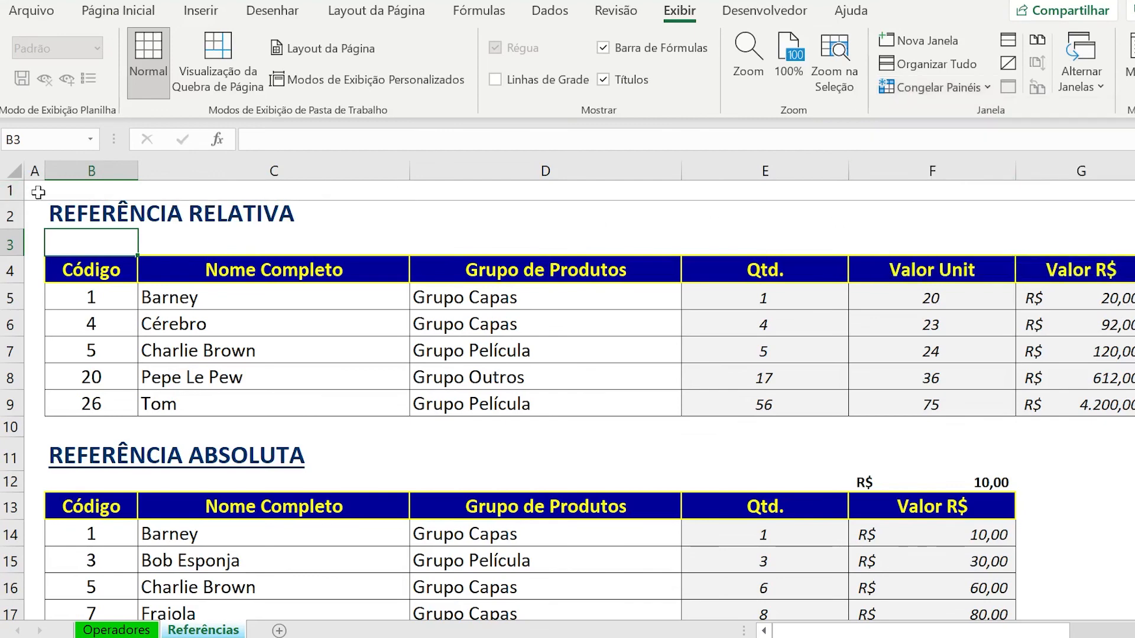
Test the frozen top row by moving down column B past row 23 and back up to B1.
key(Down)
key(Down)
key(Down)
key(Down)
key(Down)
key(Down)
key(Down)
key(Down)
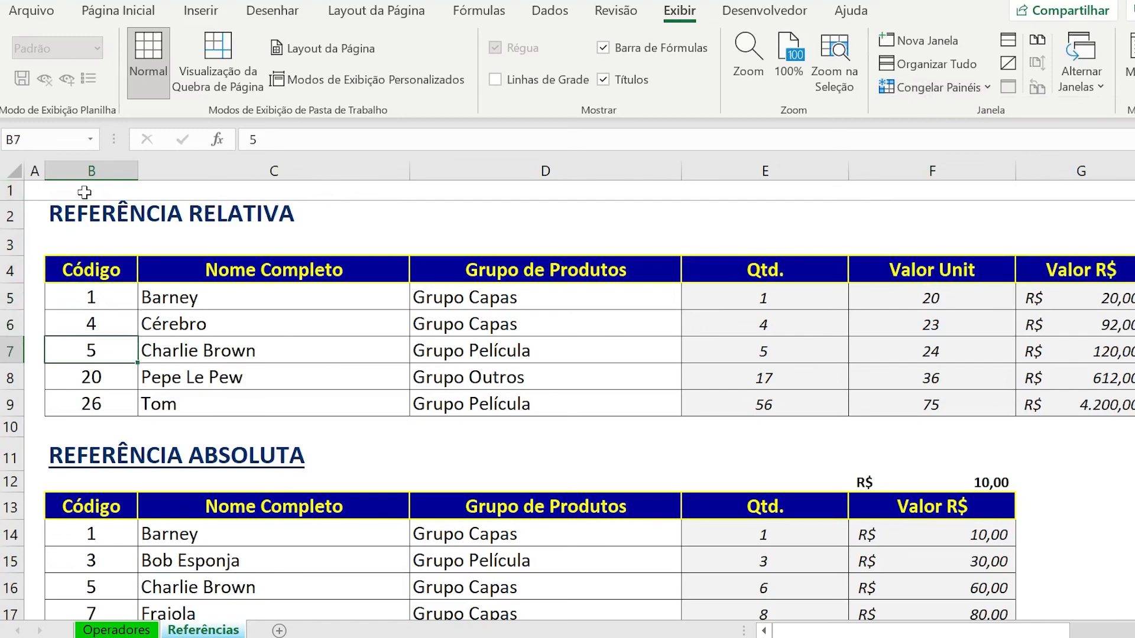
key(Down)
key(Down)
key(Down)
key(Down)
key(Down)
key(Down)
key(Down)
key(Down)
key(Down)
key(Down)
key(Down)
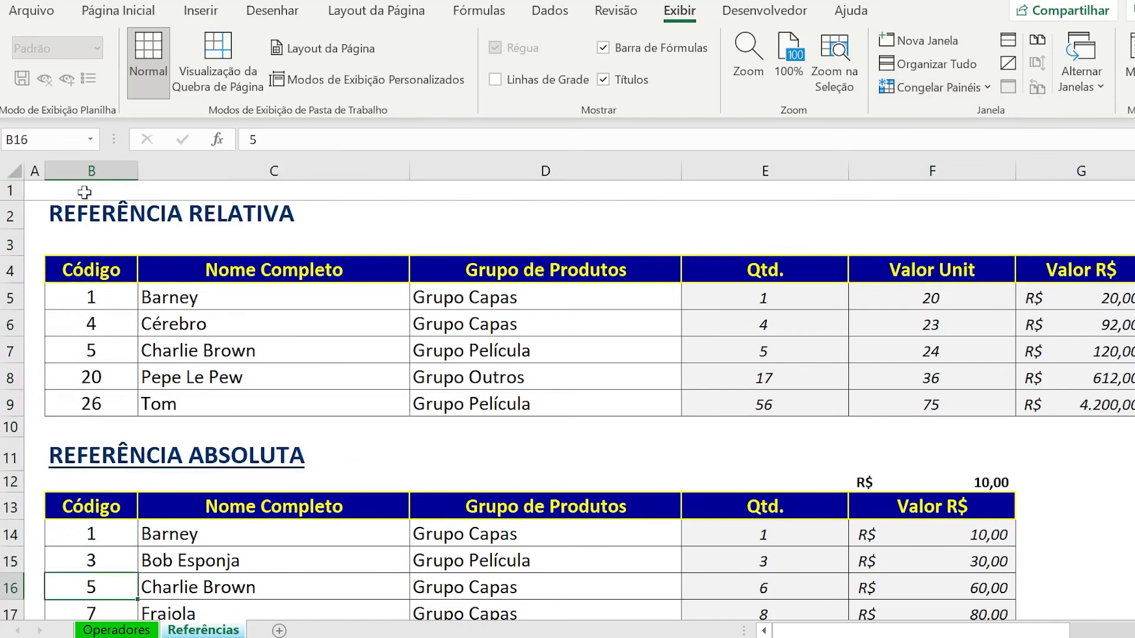
key(Down)
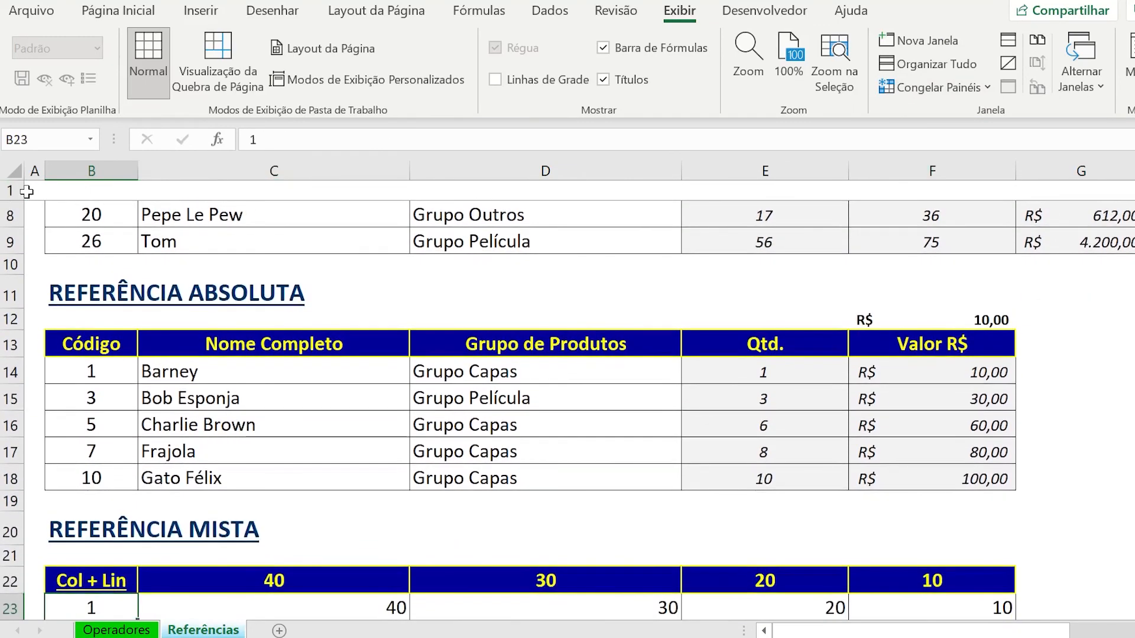
key(Down)
key(Down)
key(Up)
key(Up)
key(Up)
key(Up)
key(Up)
key(Up)
key(Up)
key(Up)
key(Up)
key(Up)
key(Up)
key(Up)
key(Up)
key(Up)
key(Up)
key(Up)
key(Up)
key(Up)
key(Up)
key(Up)
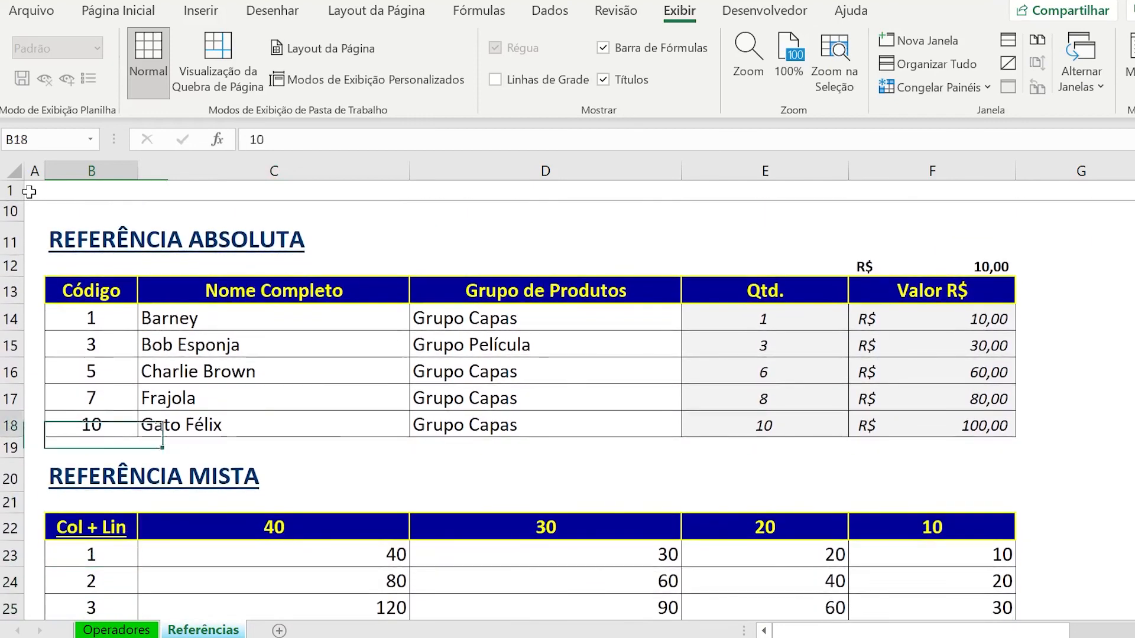
key(Up)
key(Up)
key(Up)
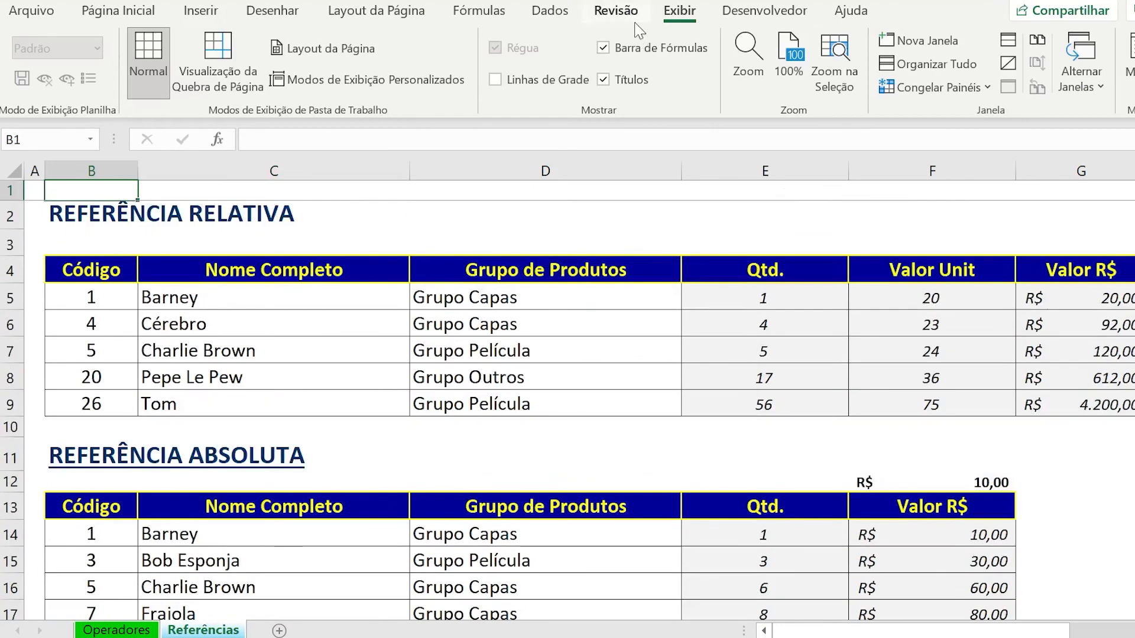
Unfreeze the top row and freeze the first column of the sheet instead.
click(883, 89)
click(885, 86)
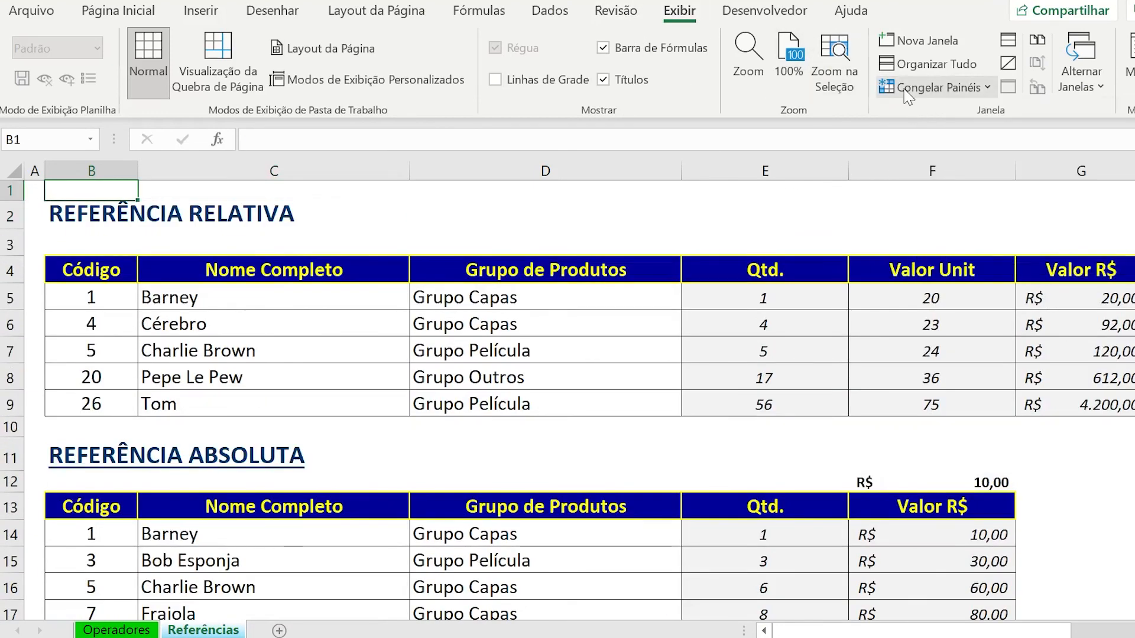
click(884, 86)
click(963, 235)
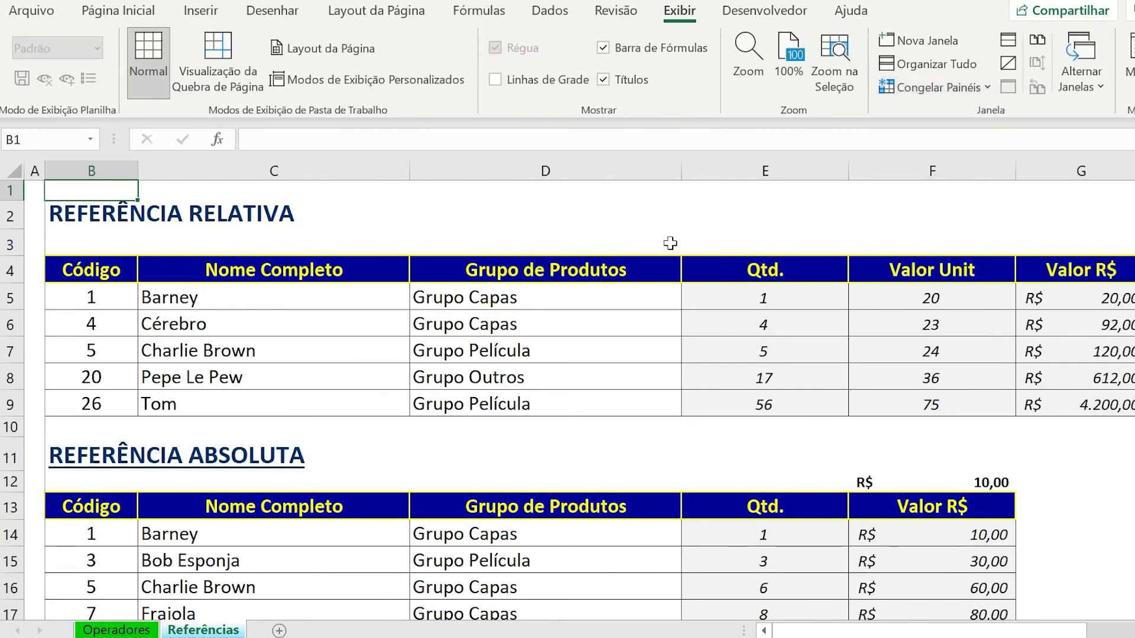
Test the frozen first column by moving along row 1 beyond column K and back to A1.
key(Right)
key(Right)
key(Right)
key(Right)
key(Right)
key(Right)
key(Right)
key(Right)
key(Right)
key(Right)
key(Right)
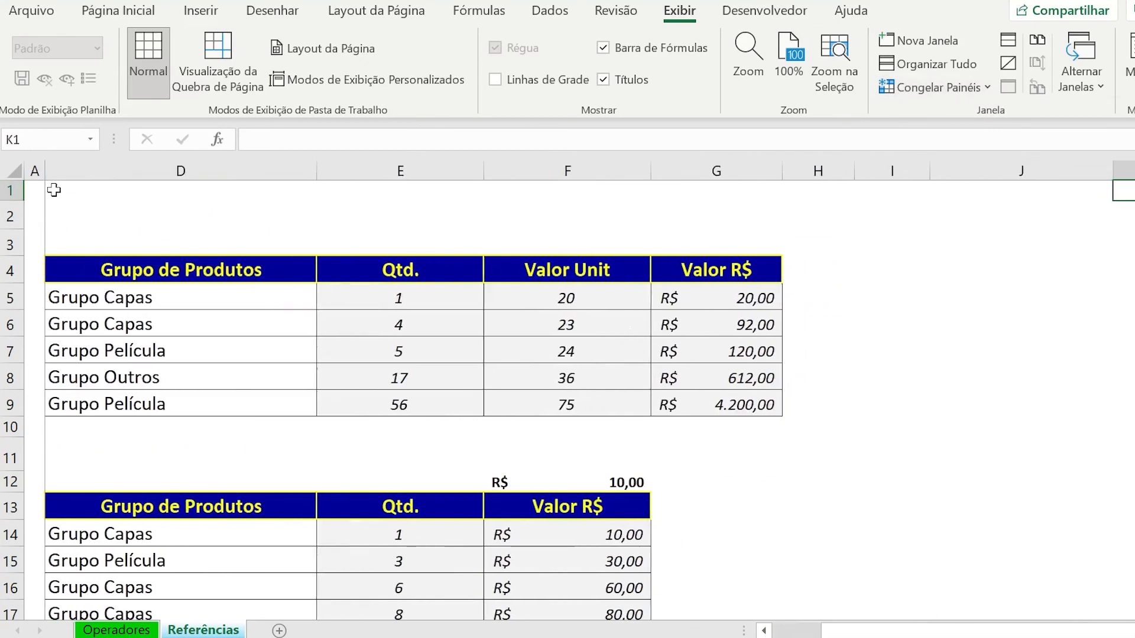
key(Left)
key(Left)
key(Left)
key(Left)
key(Left)
key(Left)
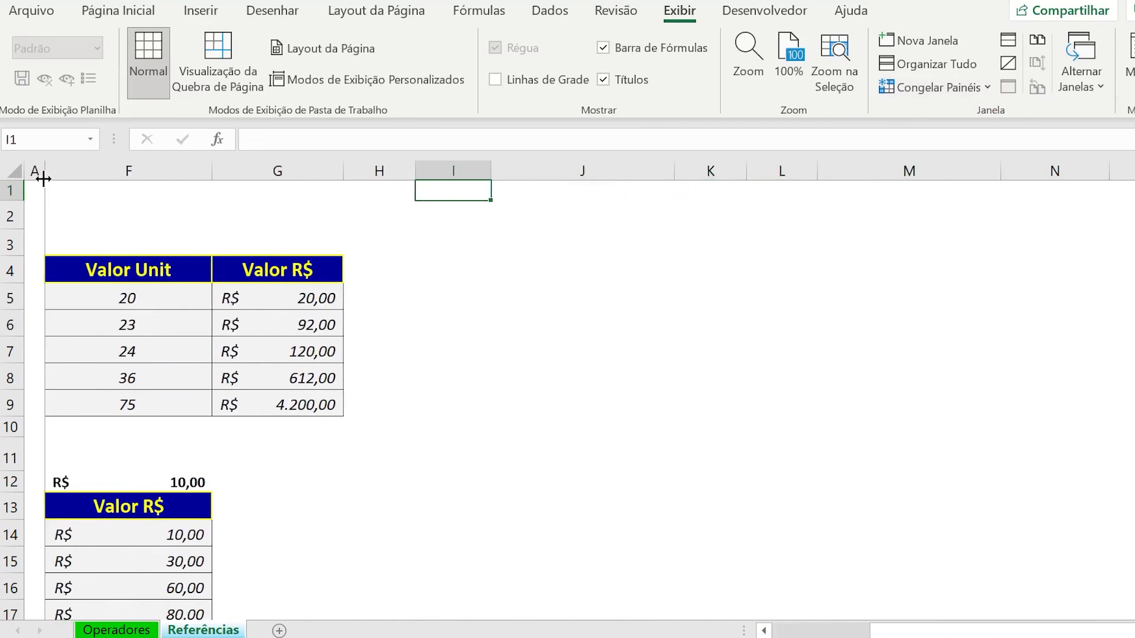
key(Left)
key(Left)
key(Left)
key(Left)
key(Left)
key(Left)
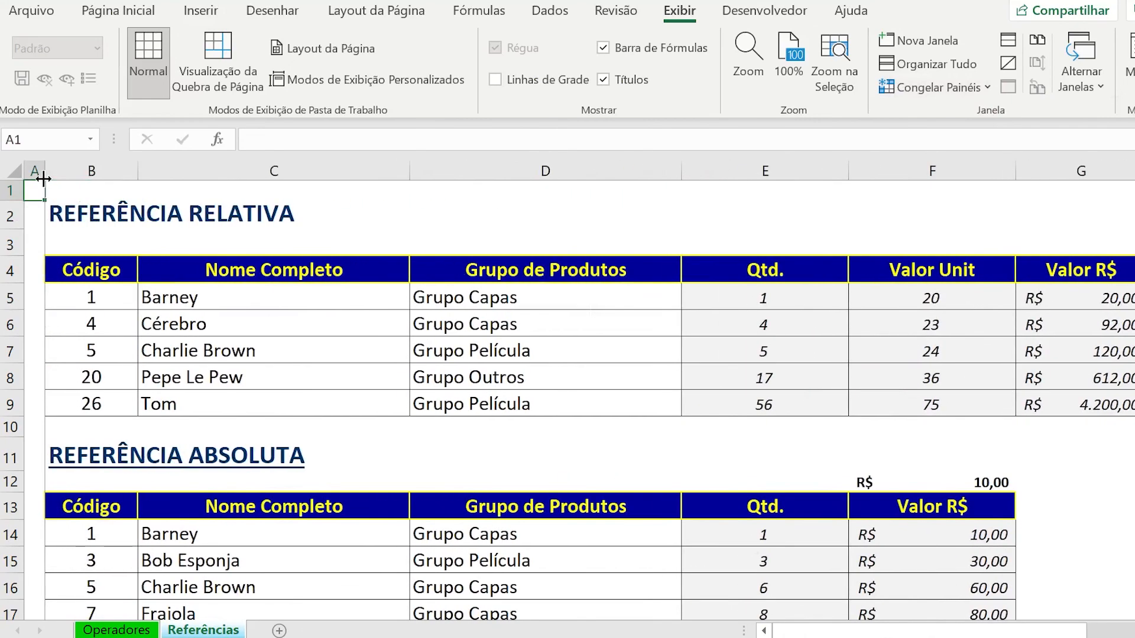
Unfreeze the first column and freeze panes at cell E3, locking rows 1–2 and columns A–D.
click(940, 87)
click(952, 133)
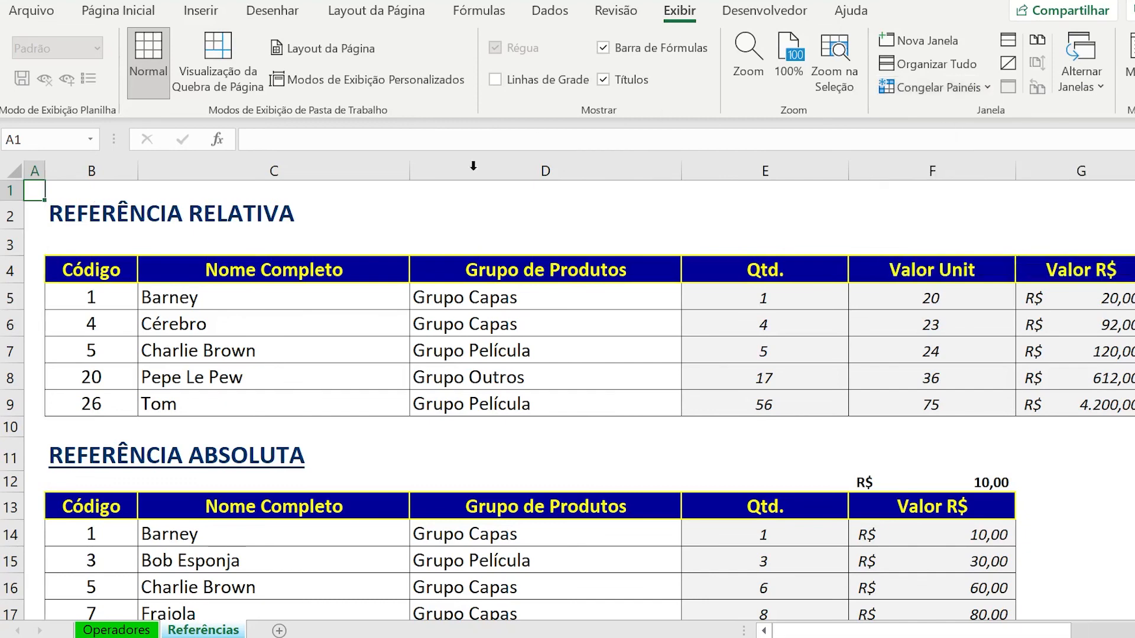
click(490, 227)
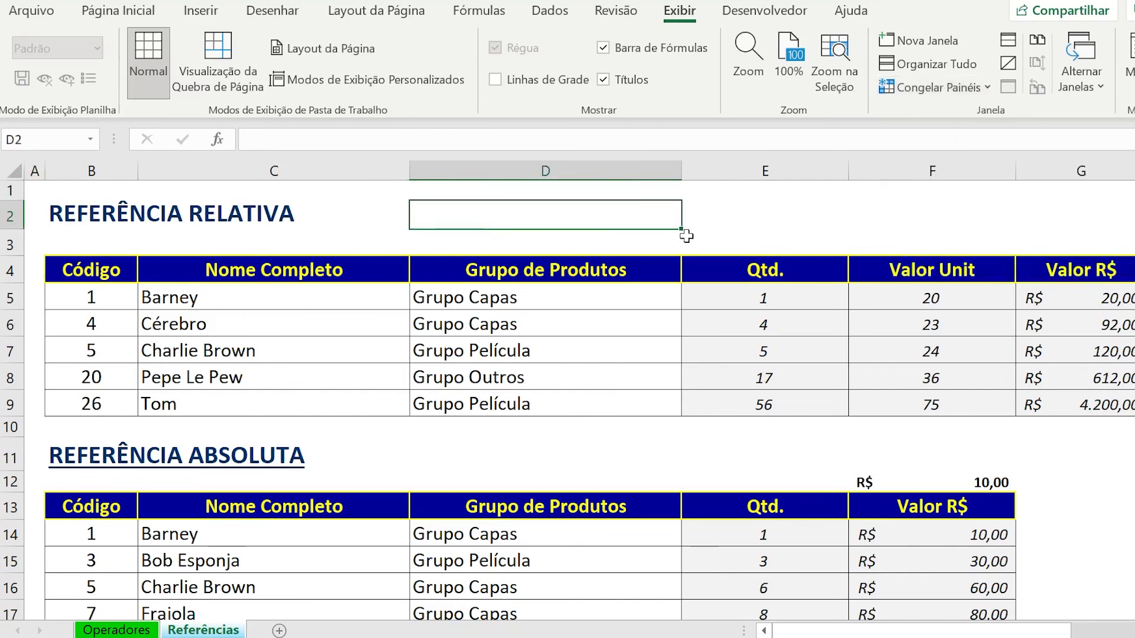
click(831, 236)
click(428, 235)
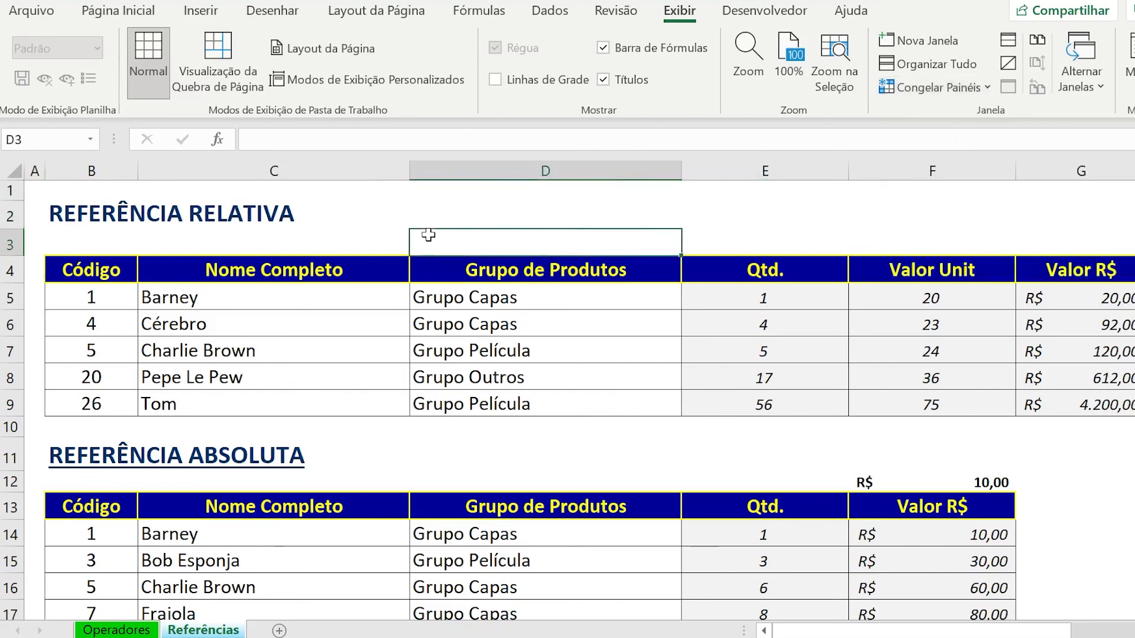
click(711, 239)
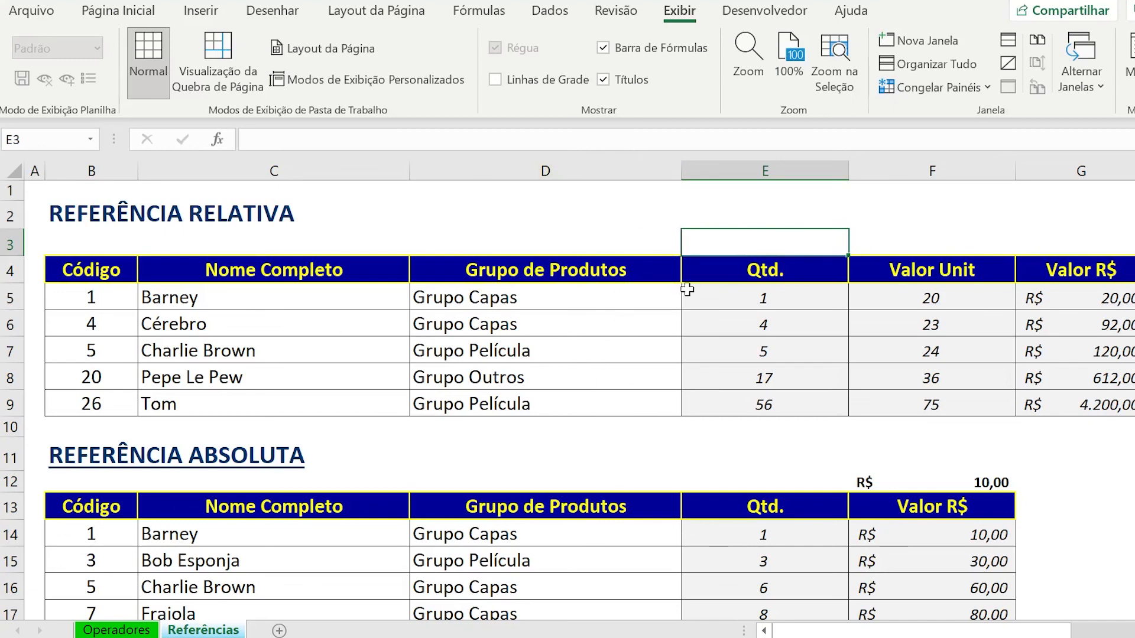
click(917, 221)
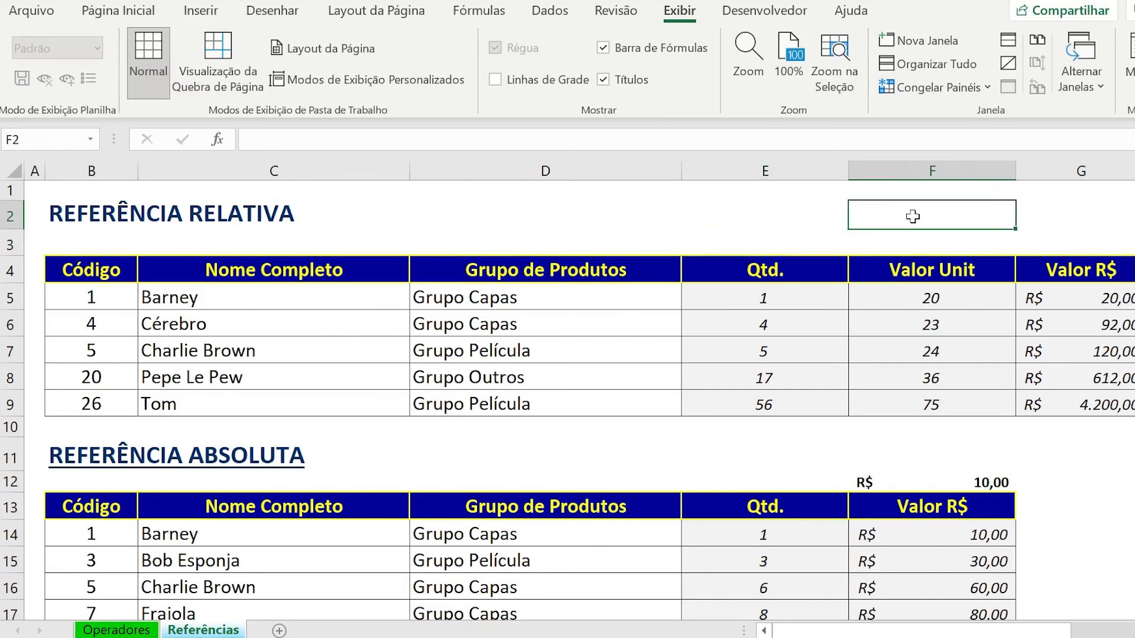
click(766, 244)
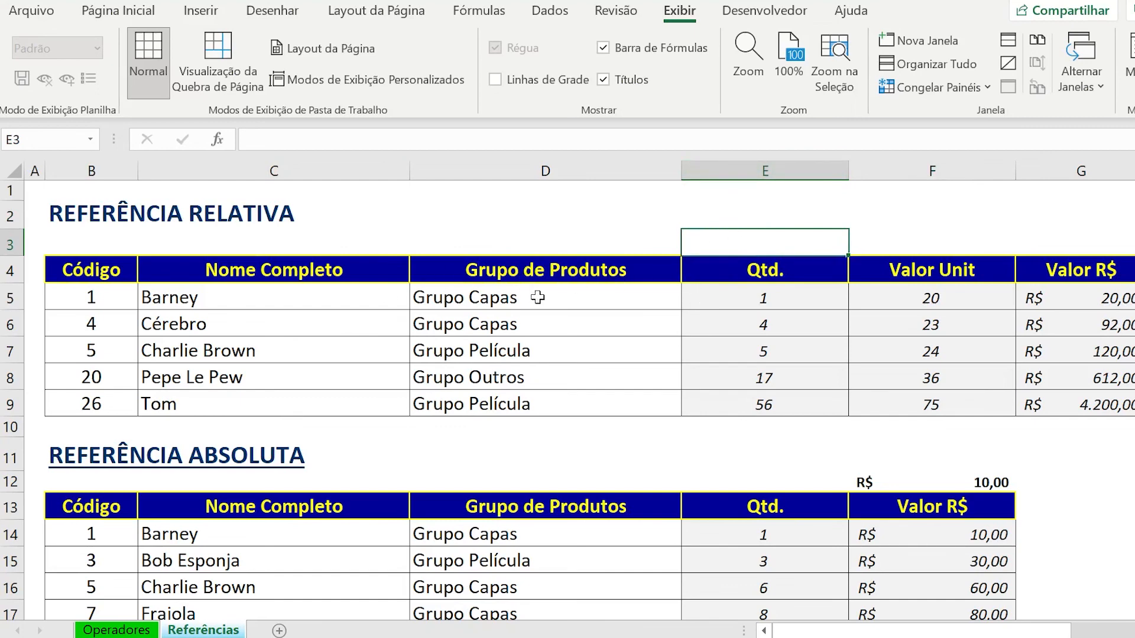
click(937, 87)
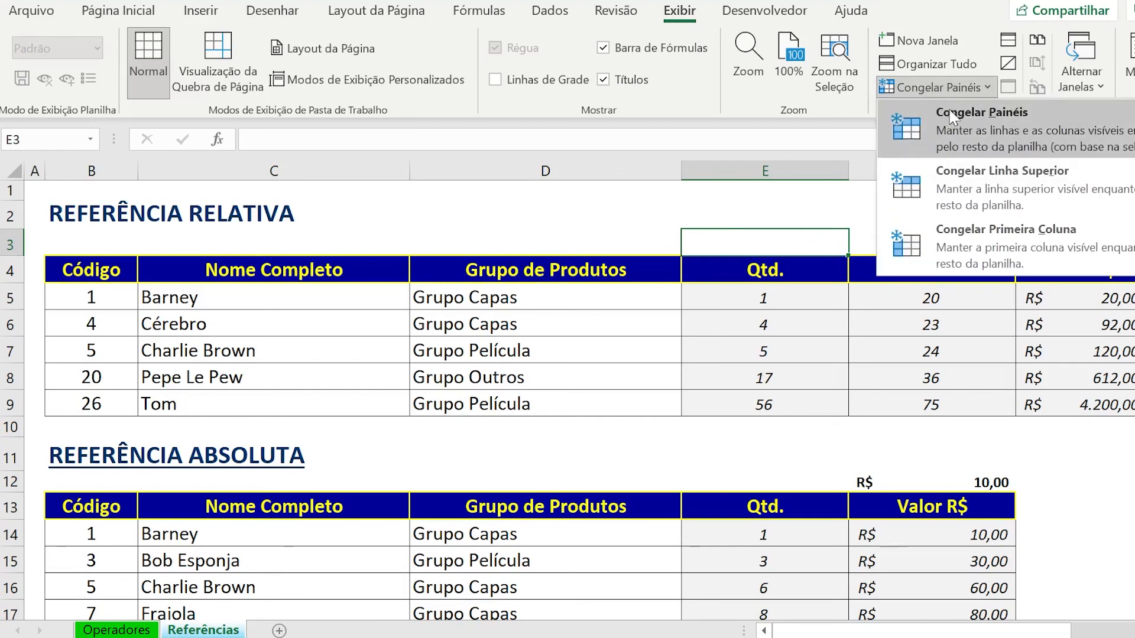
click(960, 121)
Test the frozen rows 1–2 by moving down column E to E26 and back up to E1.
key(Down)
key(Down)
key(Down)
key(Down)
key(Down)
key(Down)
key(Down)
key(Down)
key(Down)
key(Down)
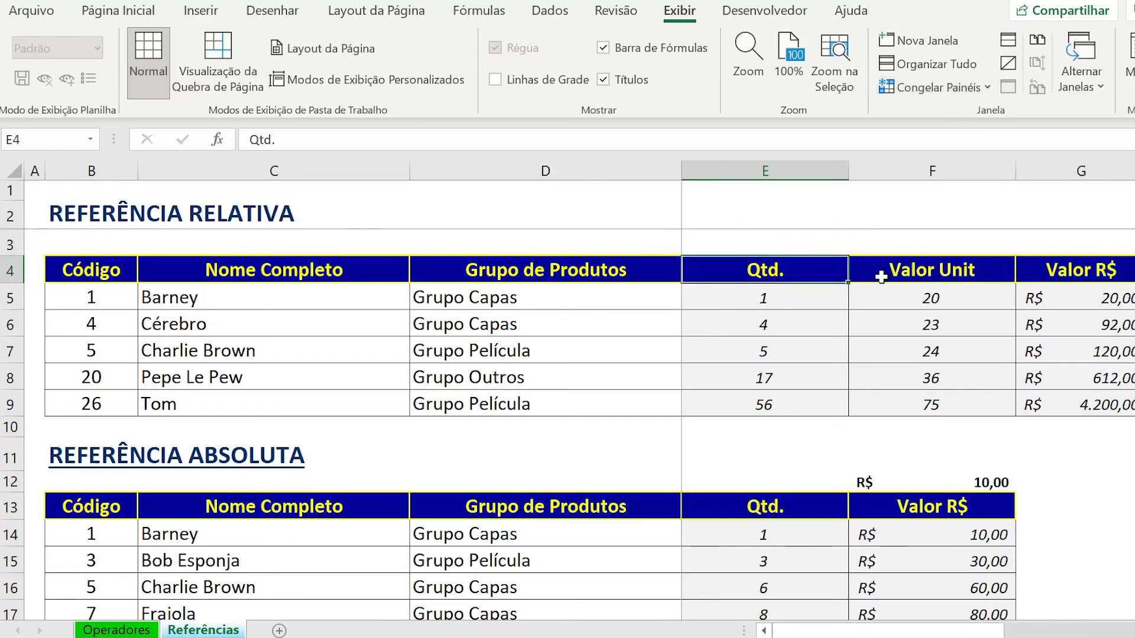
key(Down)
key(Down)
key(Down)
key(Down)
key(Down)
key(Down)
key(Down)
key(Down)
key(Down)
key(Down)
key(Down)
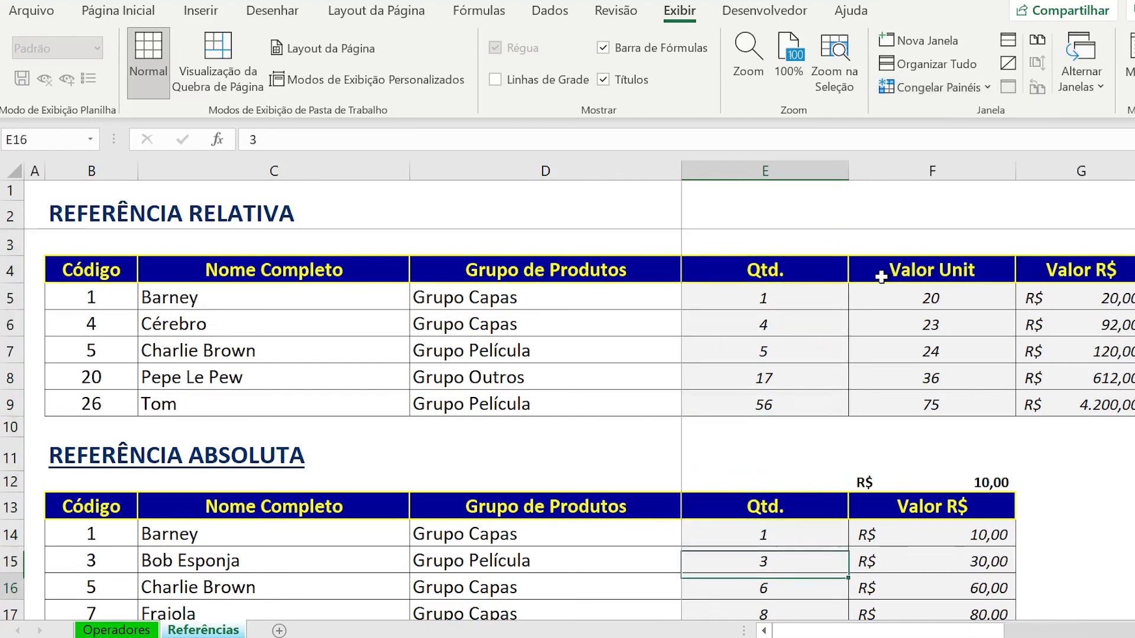
key(Down)
key(Down)
key(Down)
key(Down)
key(Down)
key(Down)
key(Down)
key(Down)
key(Down)
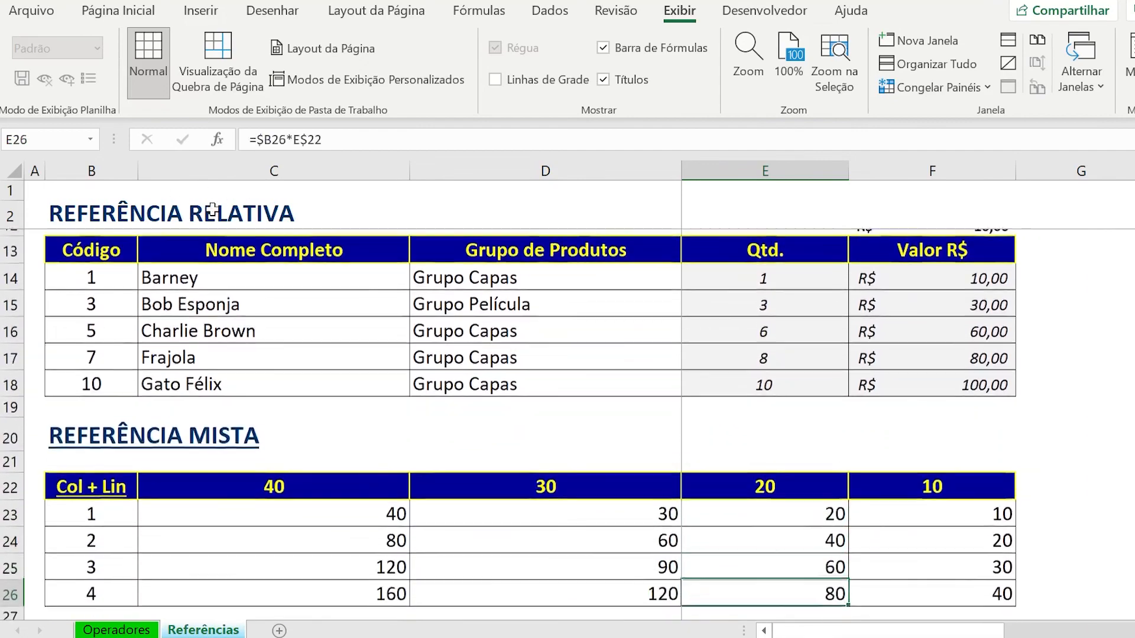
key(Up)
key(Up)
key(Up)
key(Up)
key(Up)
key(Up)
key(Up)
key(Up)
key(Up)
key(Up)
key(Up)
key(Up)
key(Up)
key(Up)
key(Up)
key(Up)
key(Up)
key(Up)
key(Up)
key(Up)
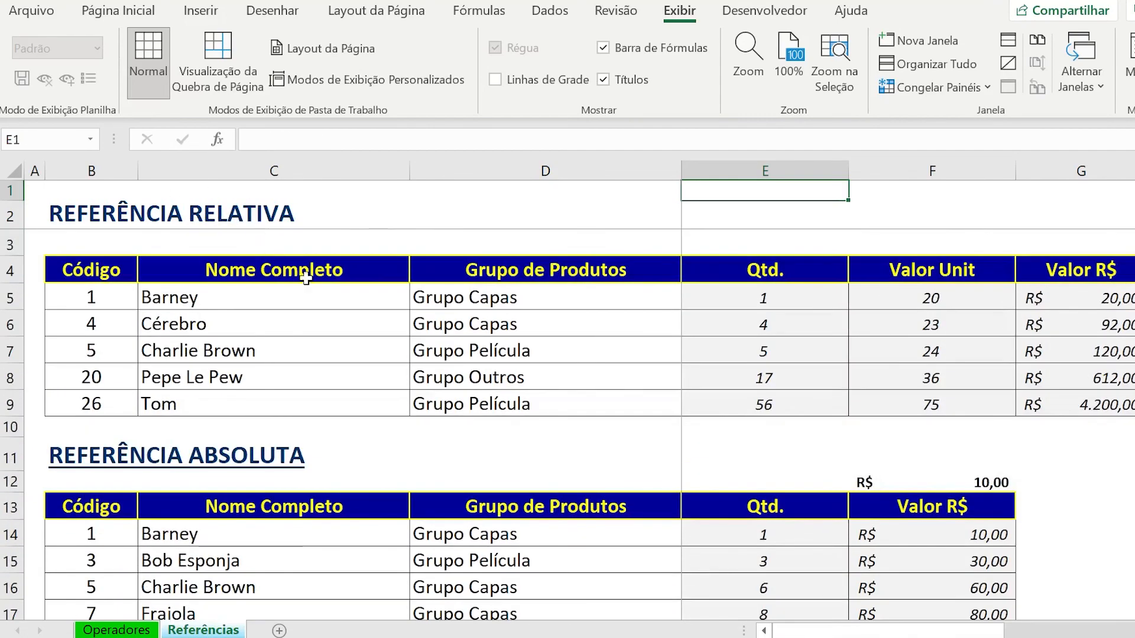
Test the frozen columns A–D by moving along row 1 to column P and back to the REFERÊNCIA RELATIVA heading.
key(Right)
key(Right)
key(Right)
key(Right)
key(Right)
key(Right)
key(Right)
key(Right)
key(Right)
key(Right)
key(Right)
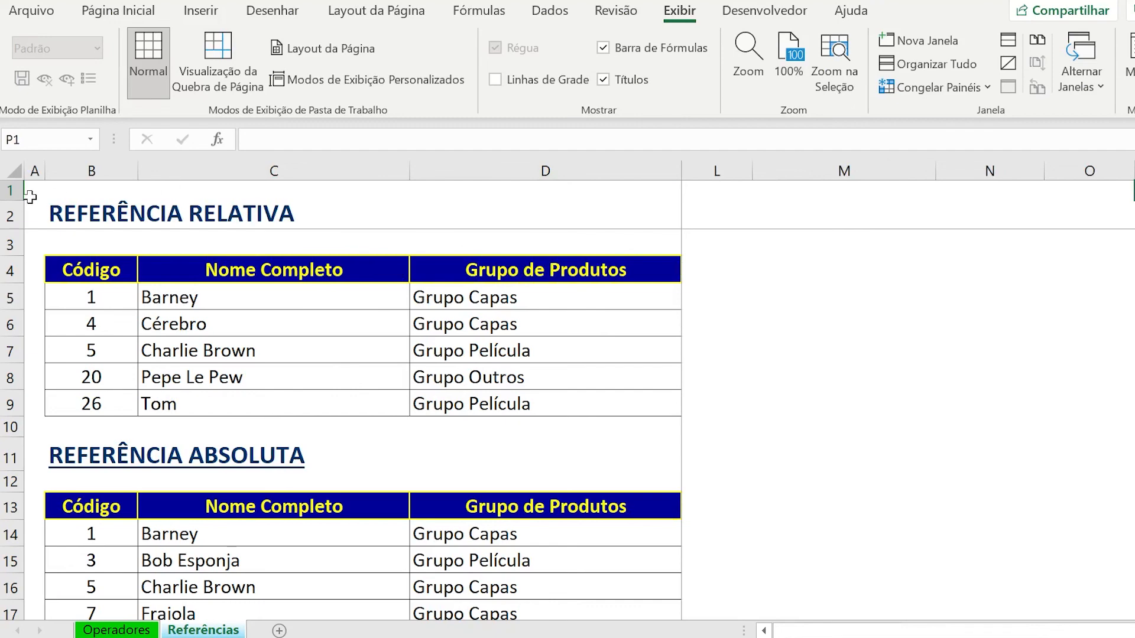
key(Left)
key(Left)
key(Left)
key(Left)
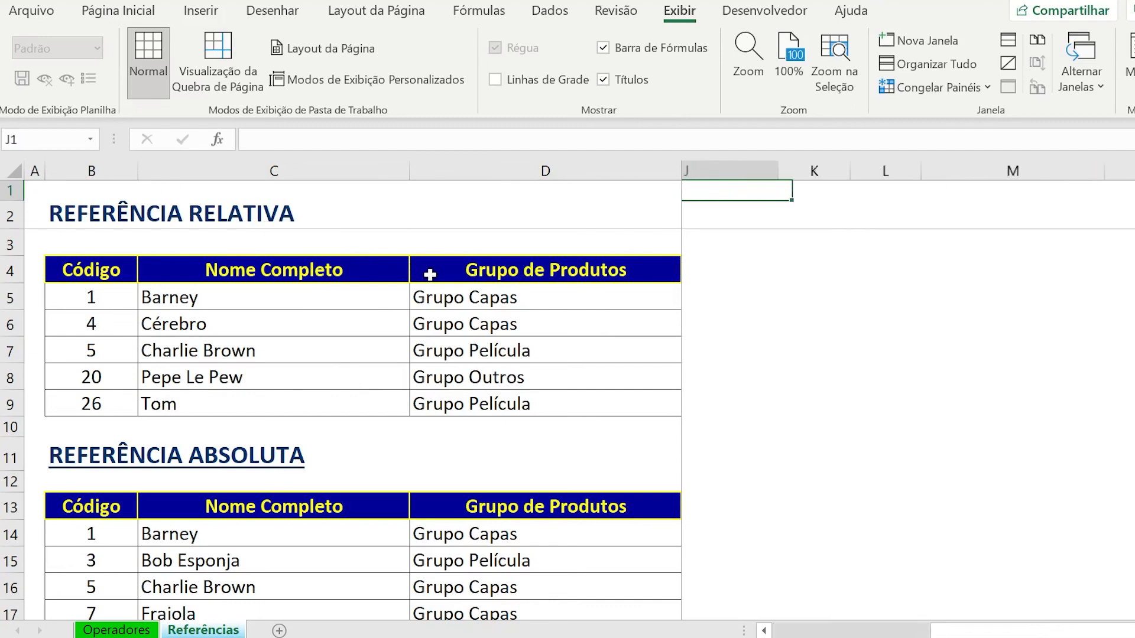
key(Left)
key(Left)
key(Left)
key(Left)
key(Left)
key(Left)
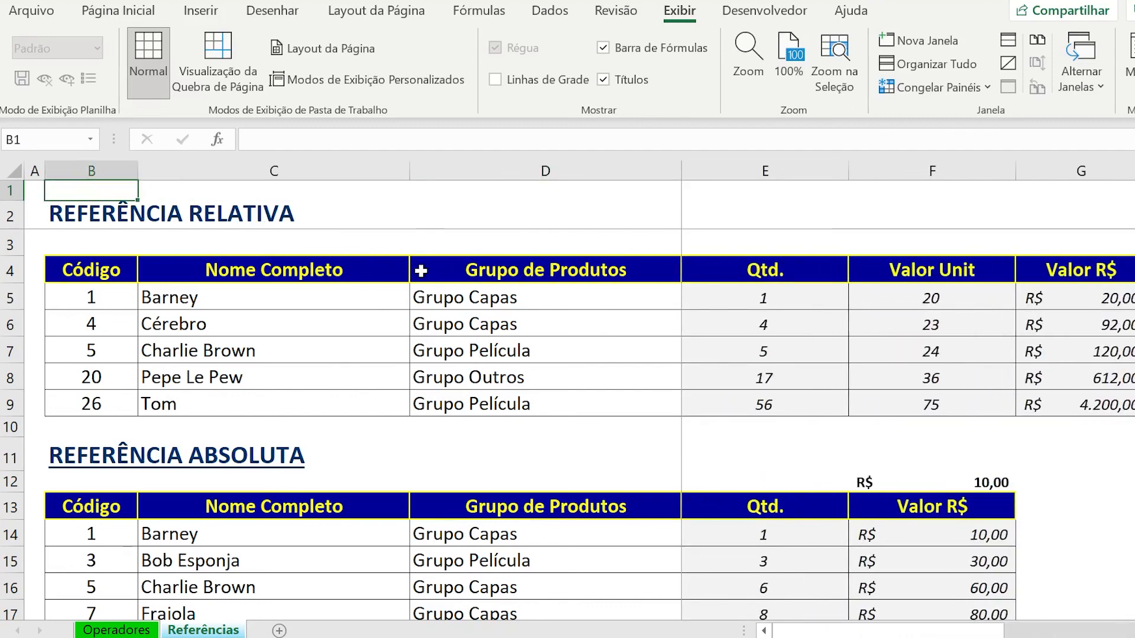
key(Down)
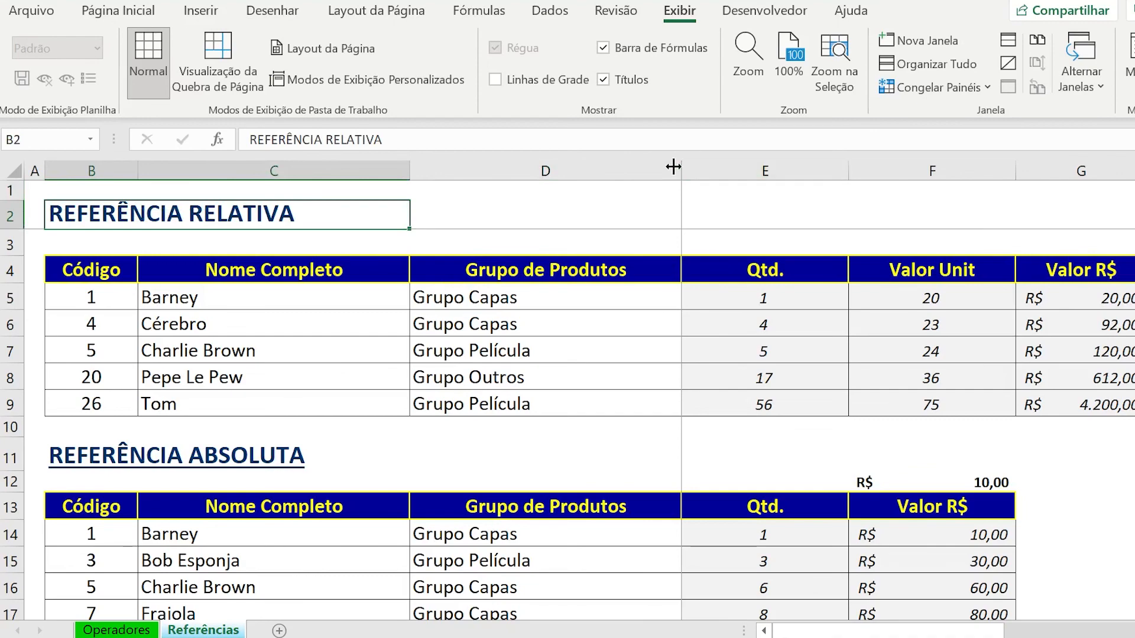